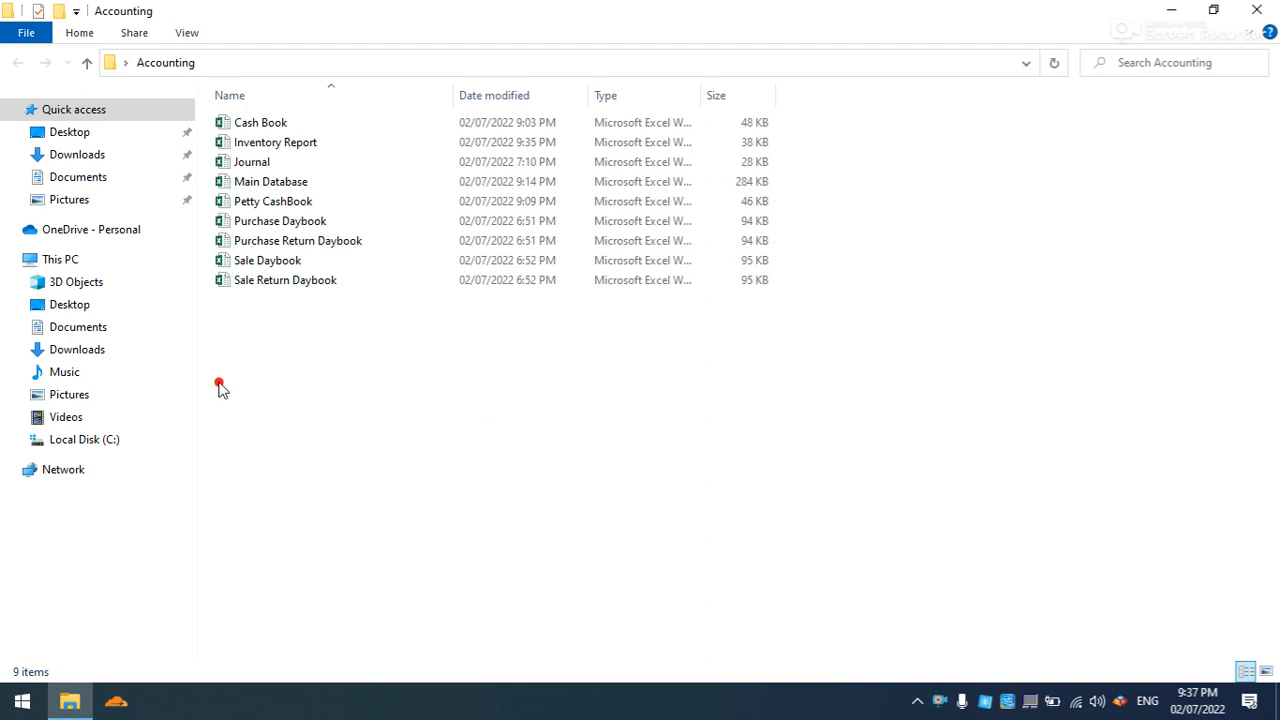
- Duplicate the Sale Daybook file in the Accounting folder and rename the copy Inventory Adjustment
click(278, 262)
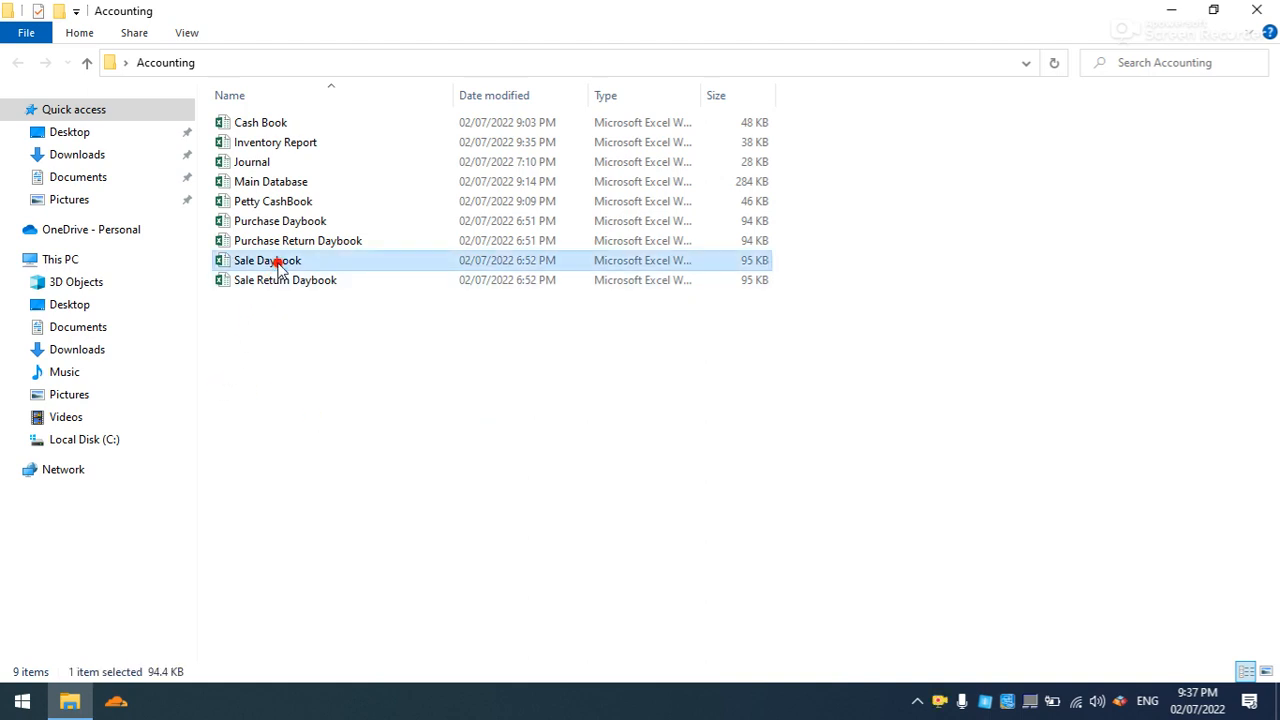
key(ctrl+c)
key(ctrl+v)
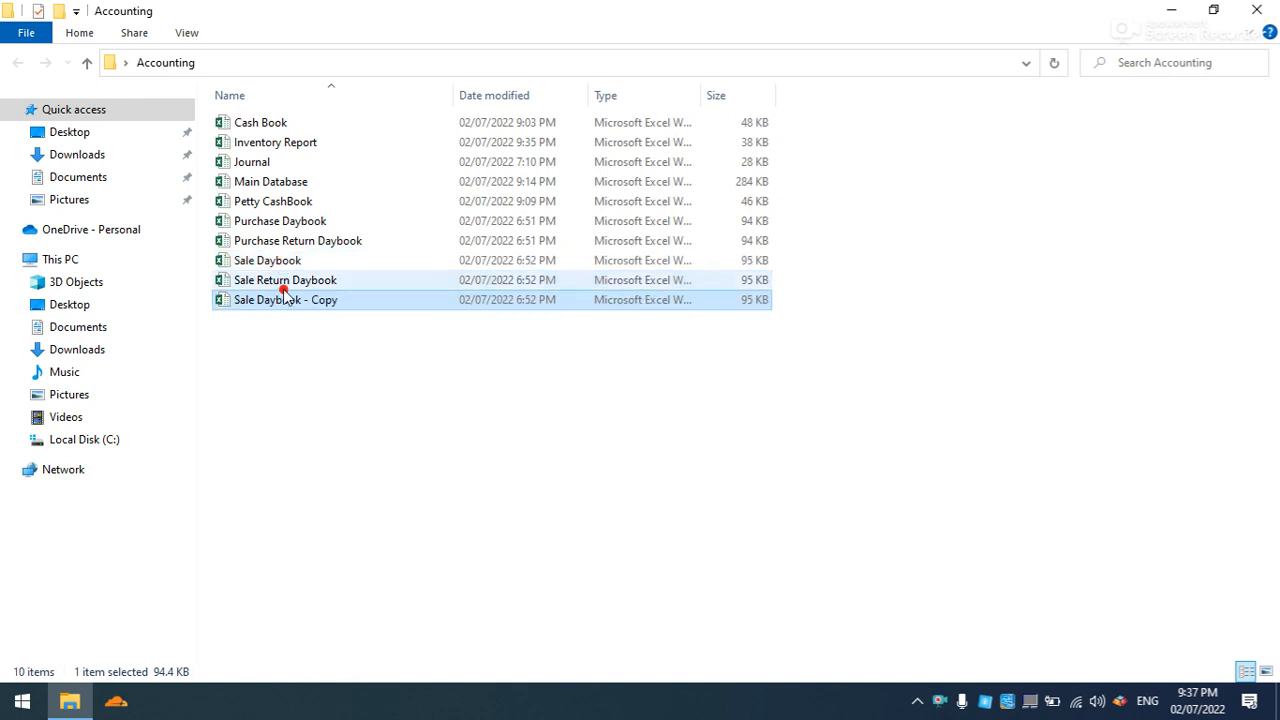
right_click(297, 303)
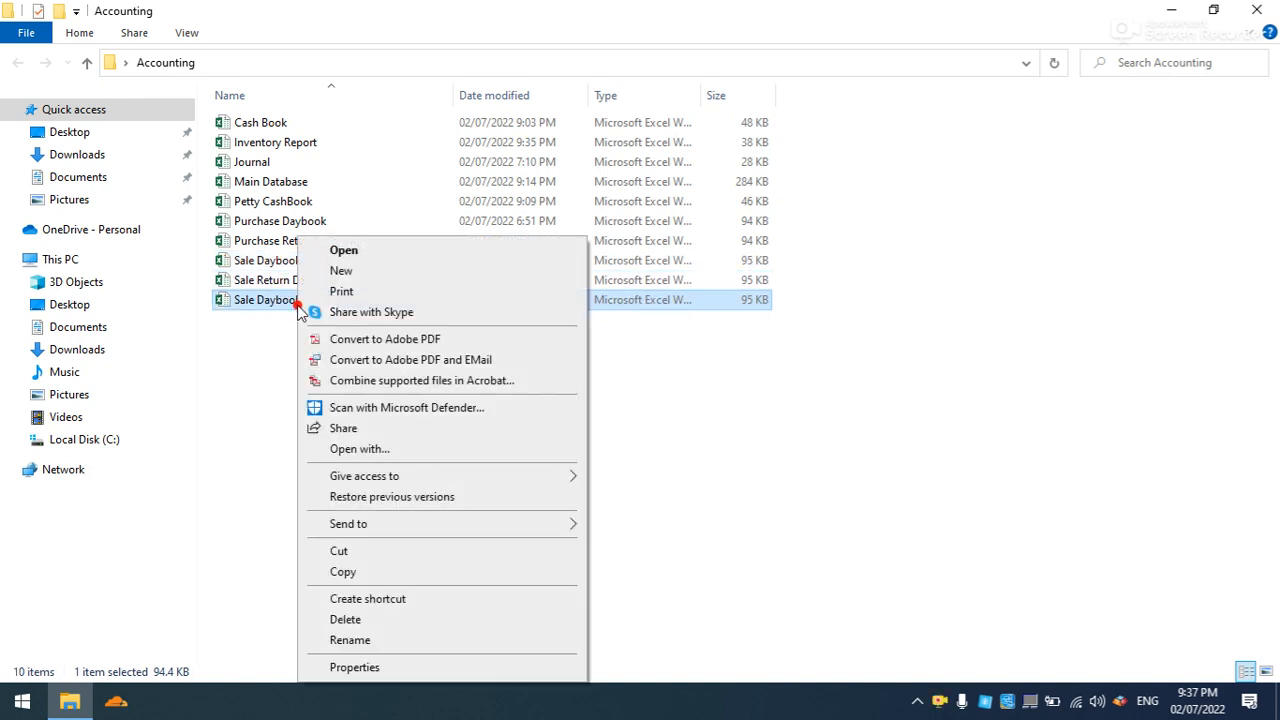
click(352, 640)
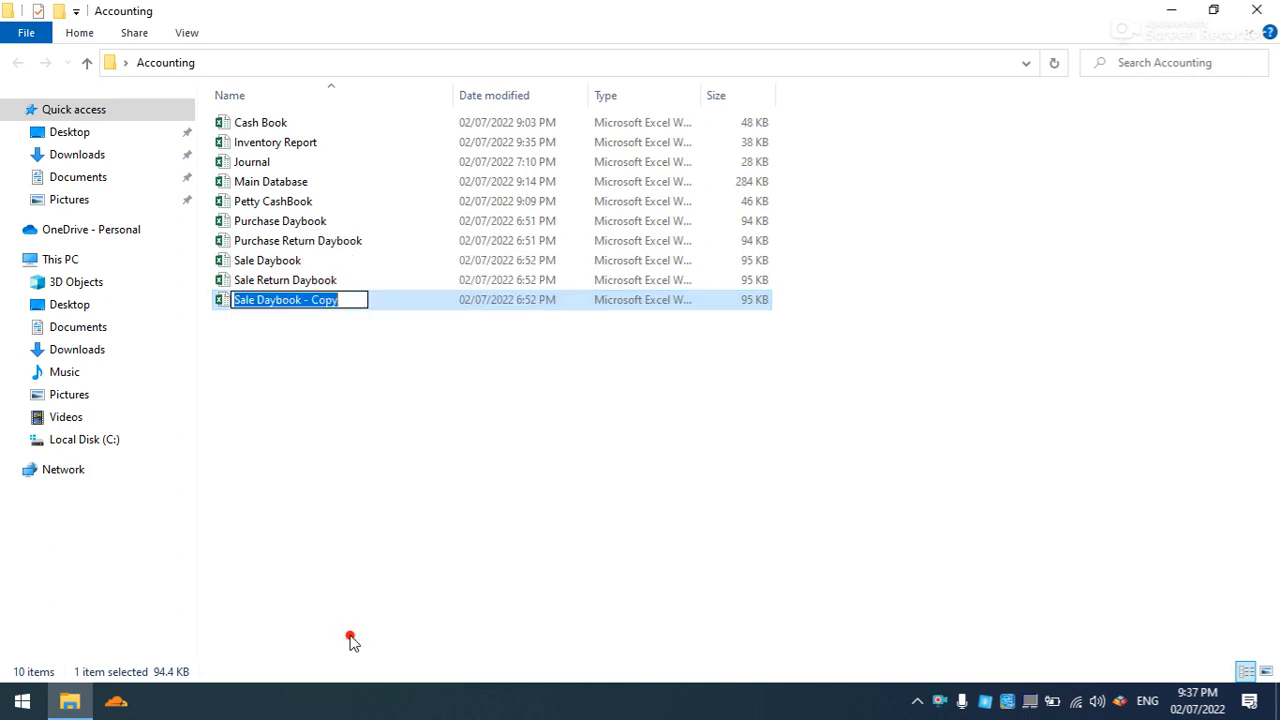
text(Invenotr)
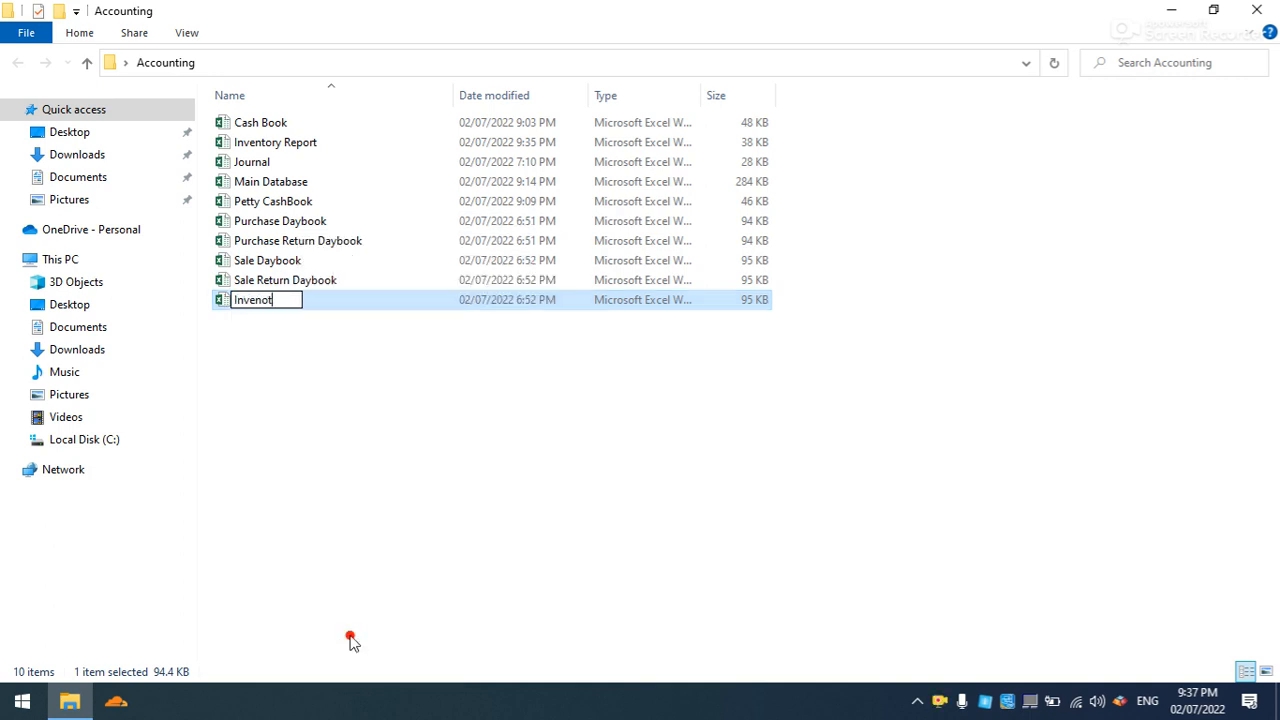
key(BackSpace)
key(BackSpace)
text(tory Adjustment)
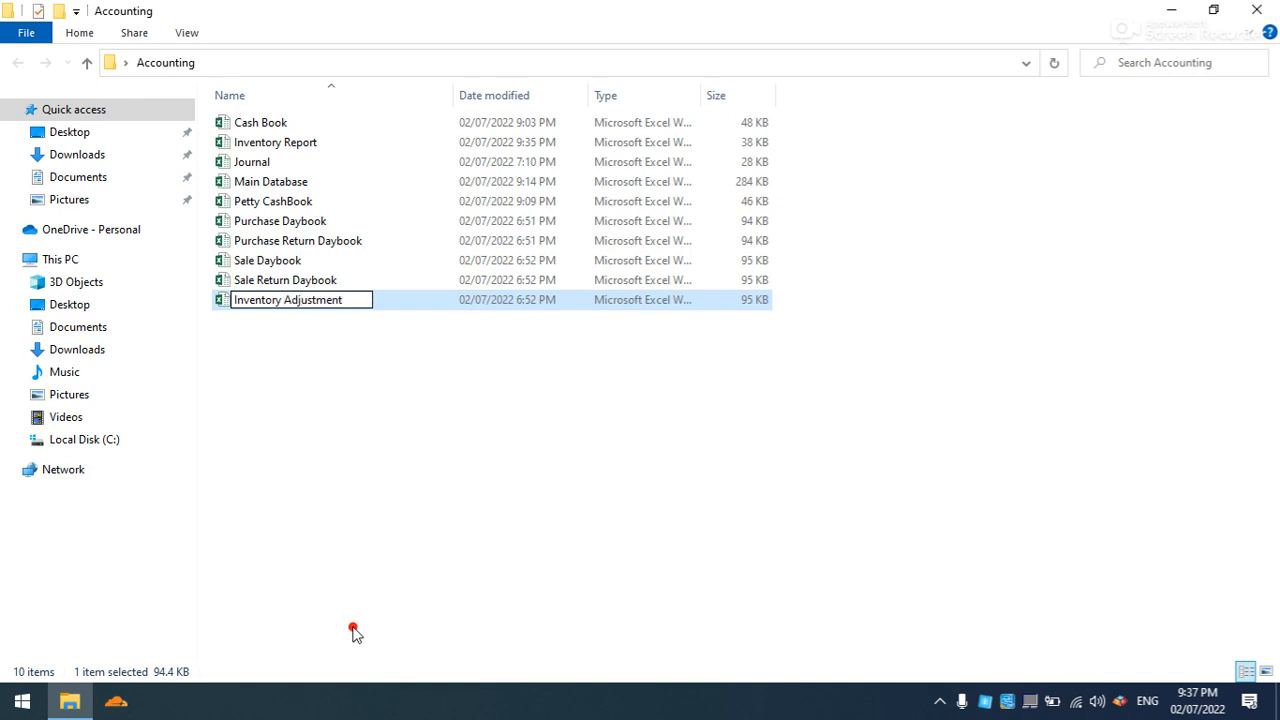
click(380, 440)
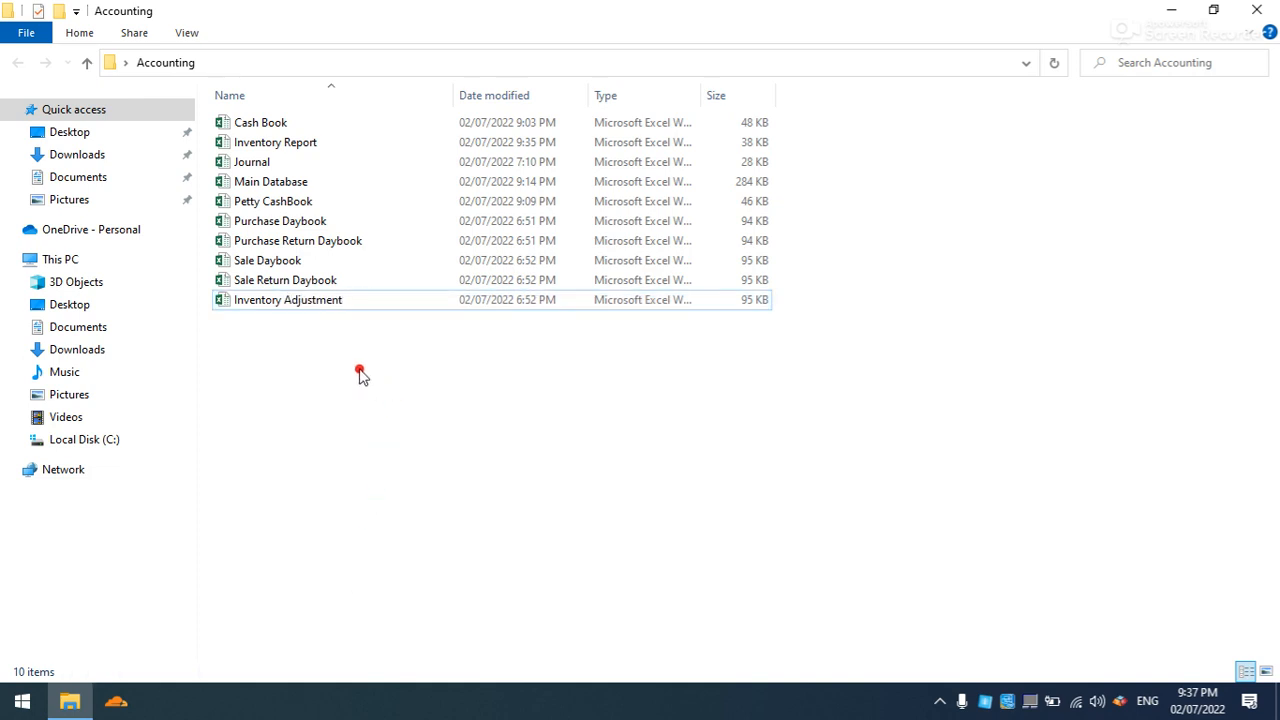
- Open the Inventory Adjustment workbook, enable its external data connections, and delete the Sheet4 worksheet
double_click(386, 302)
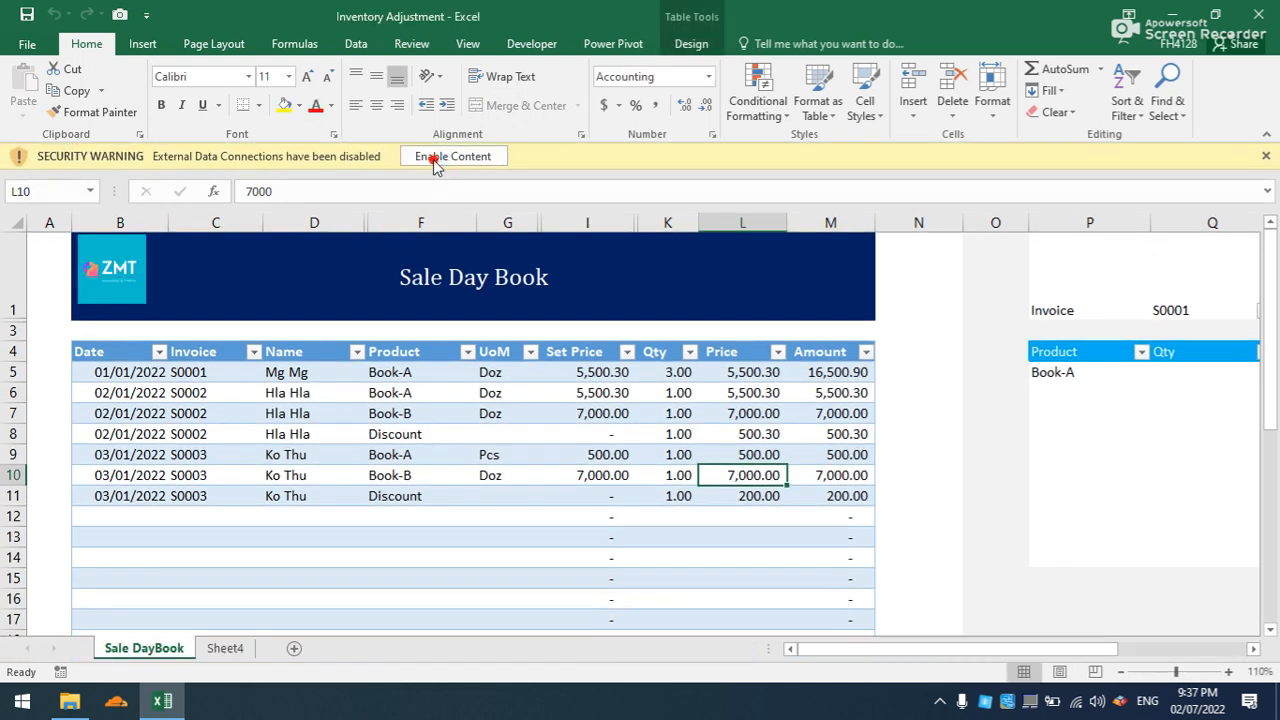
click(436, 160)
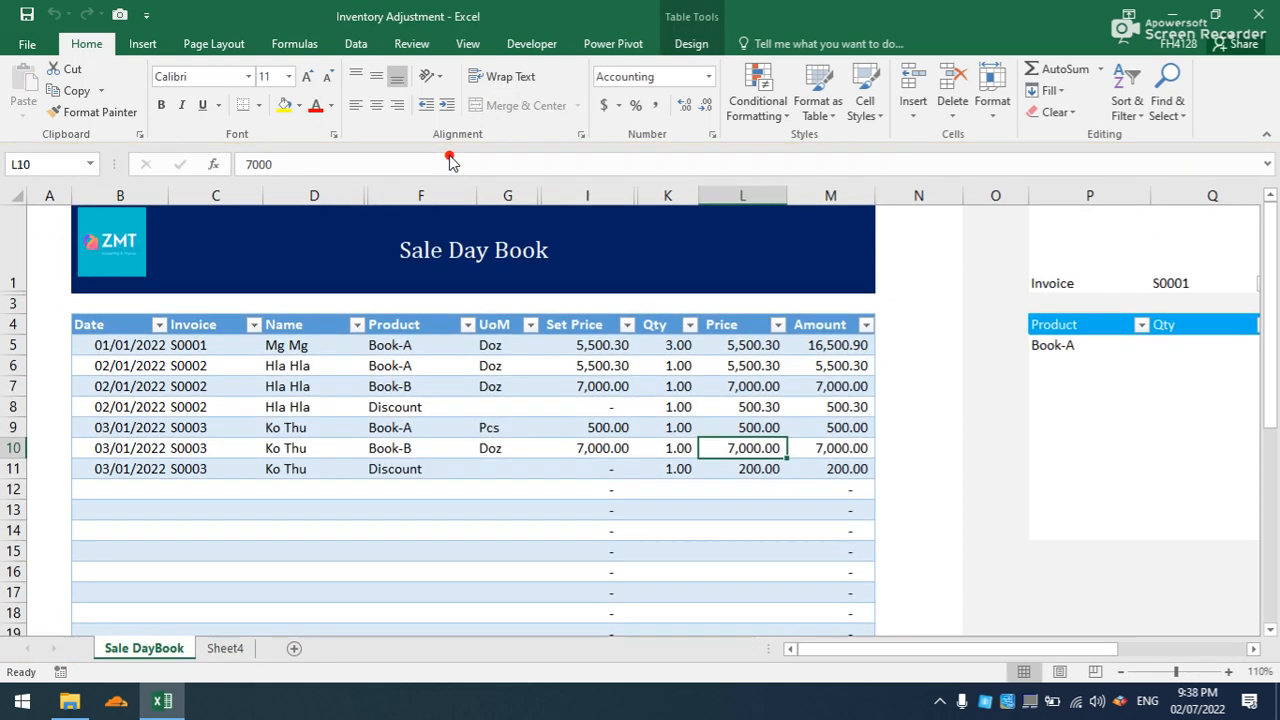
click(224, 649)
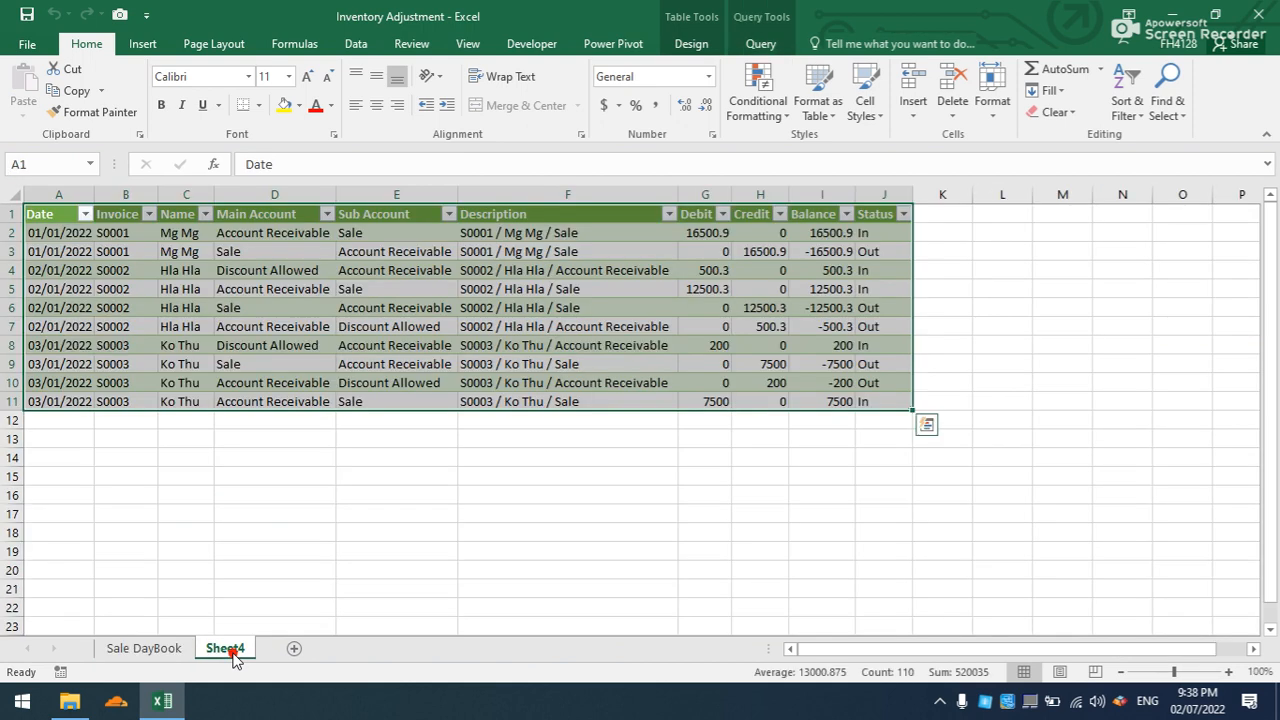
right_click(224, 649)
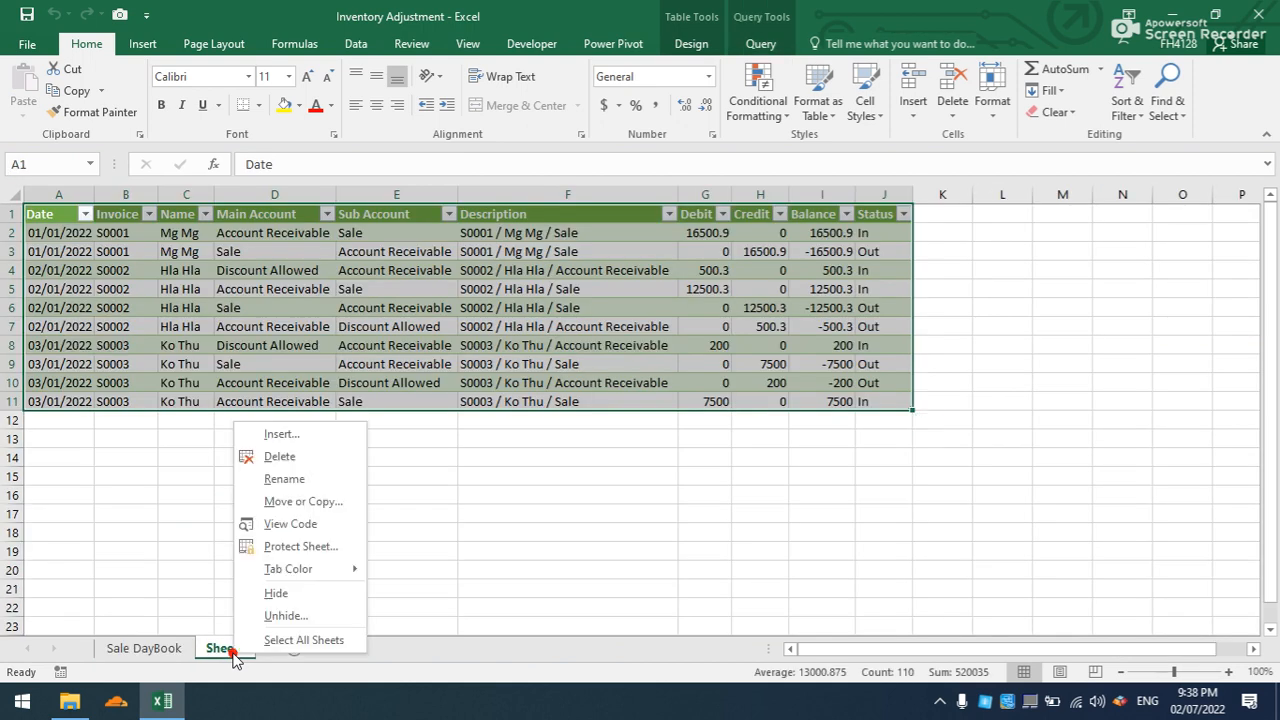
click(299, 456)
click(608, 402)
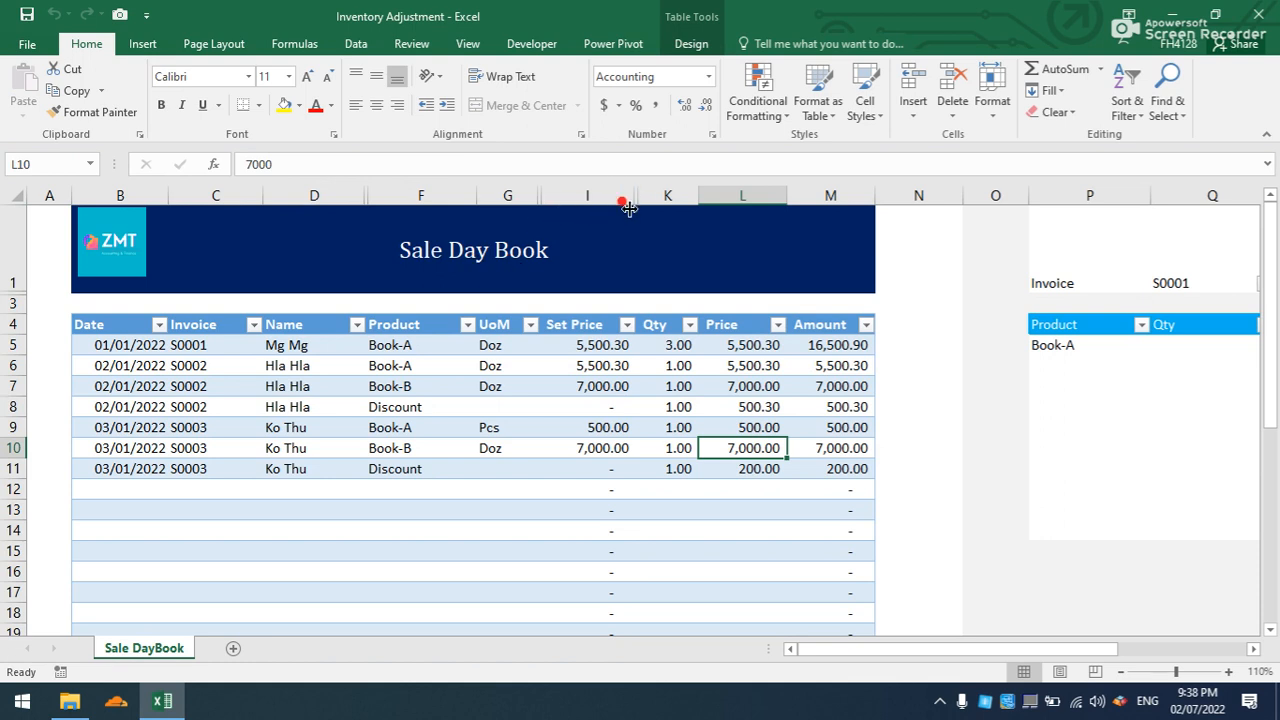
- Show the workbook queries and delete the Sale Ledger query
click(355, 47)
click(325, 69)
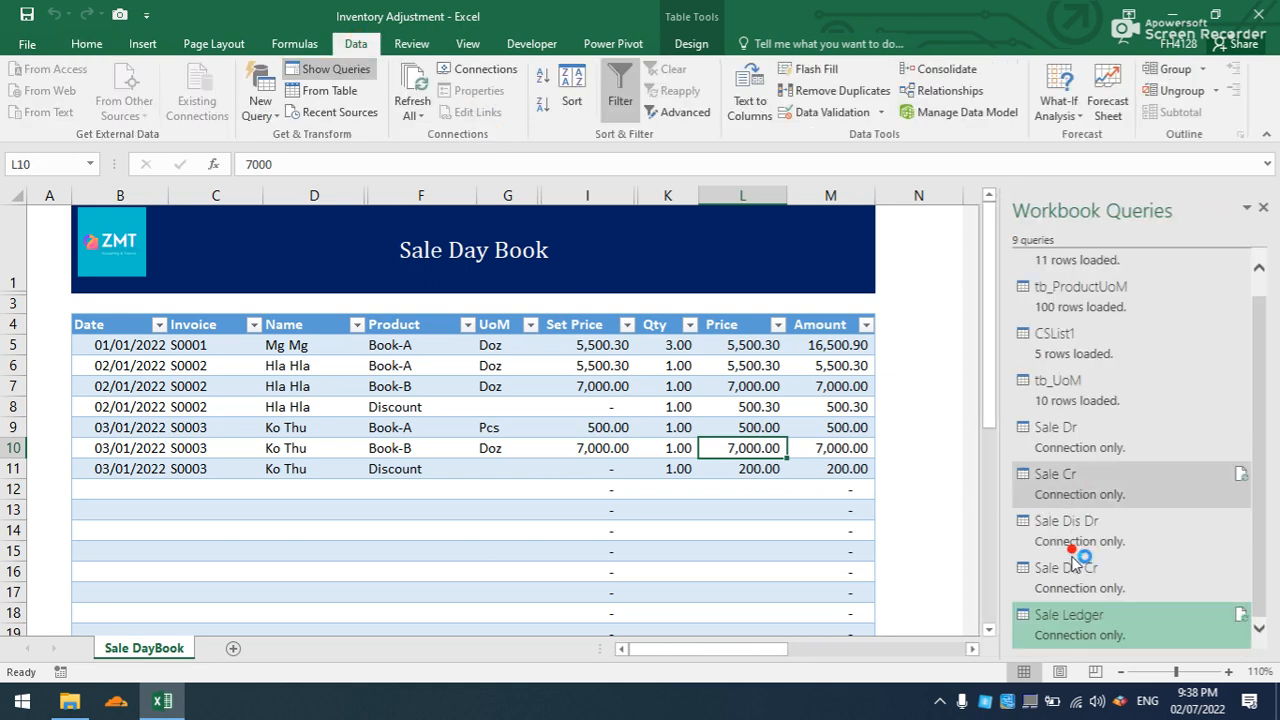
mouse_move(1070, 628)
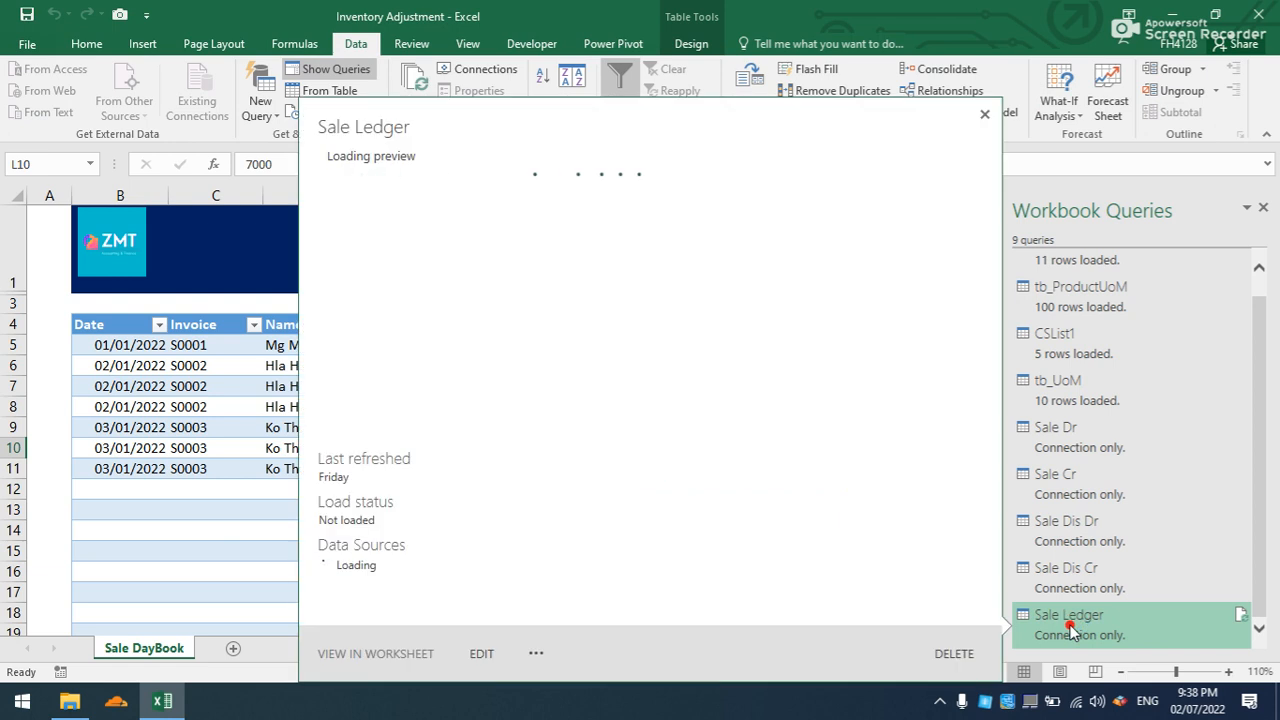
right_click(1070, 628)
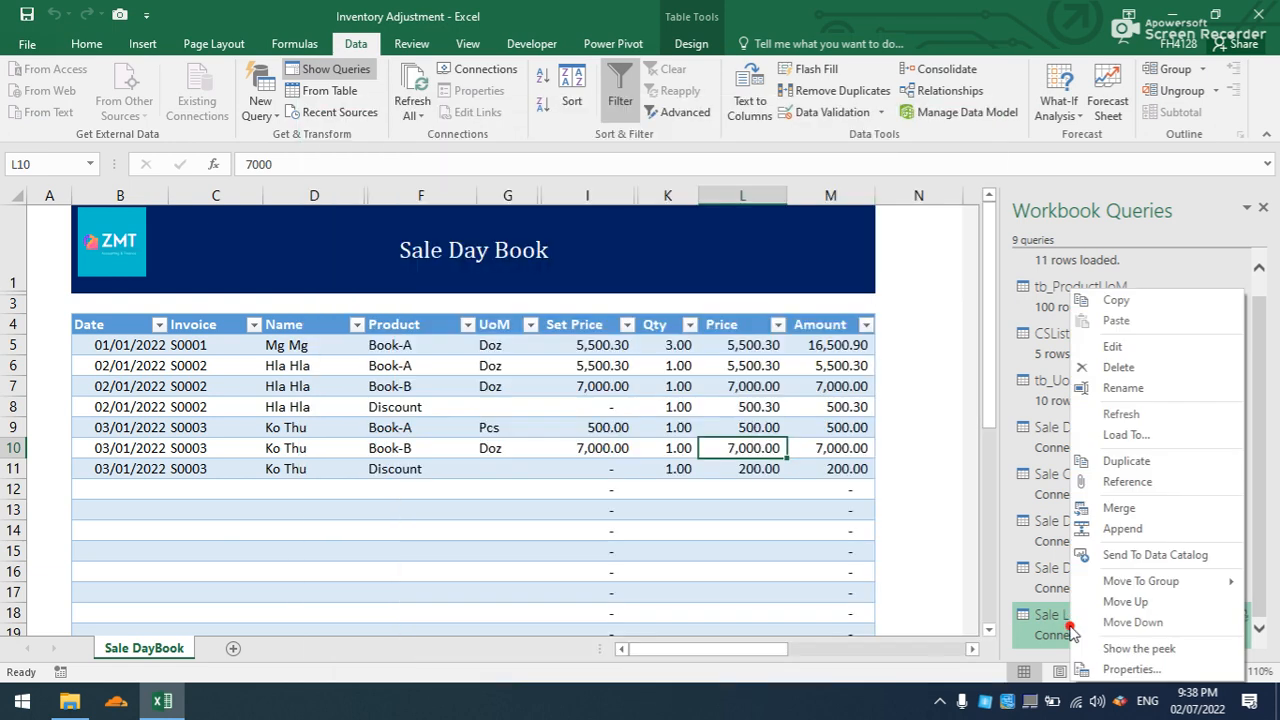
click(1131, 372)
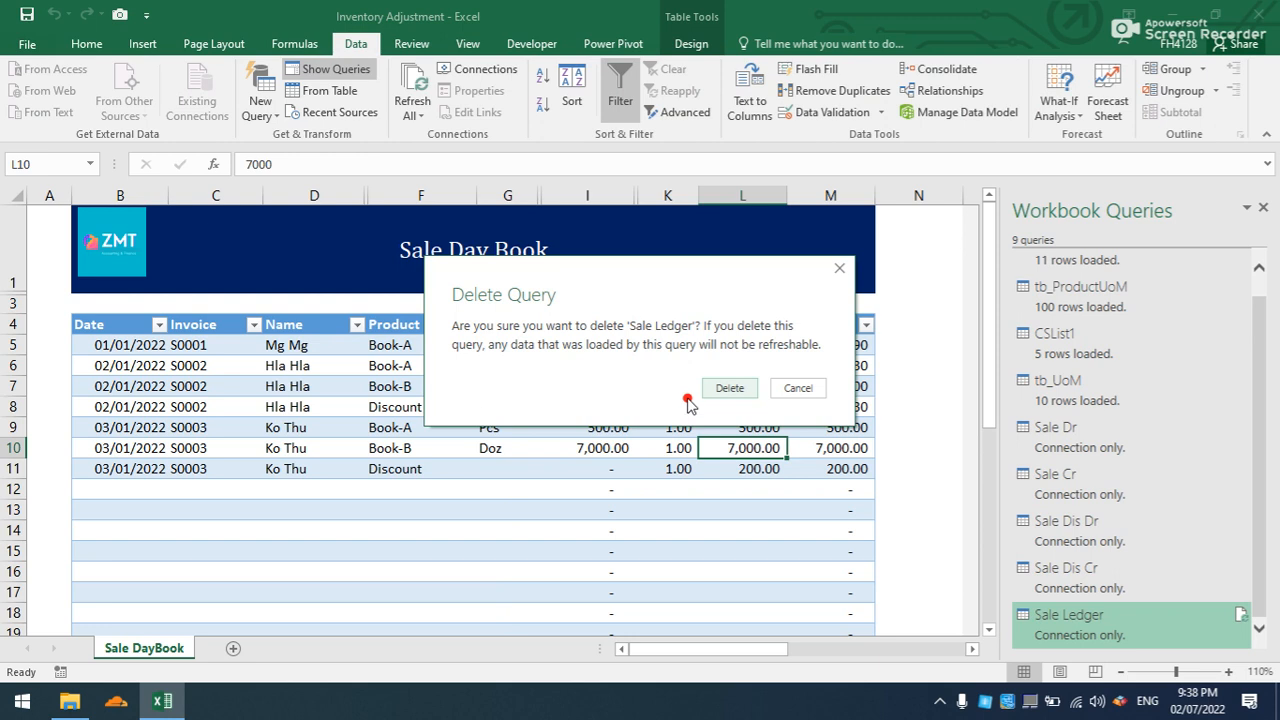
click(718, 390)
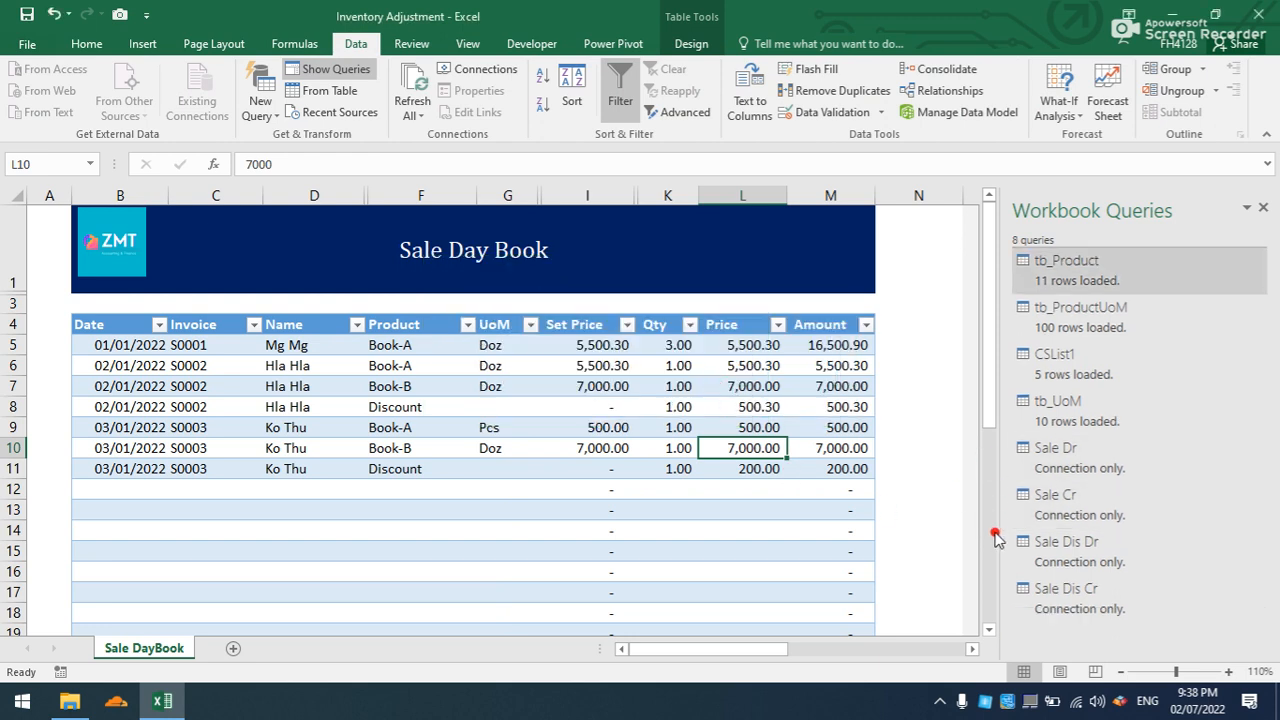
- Delete the Sale Dis Cr and Sale Dis Dr queries from the workbook
right_click(1062, 606)
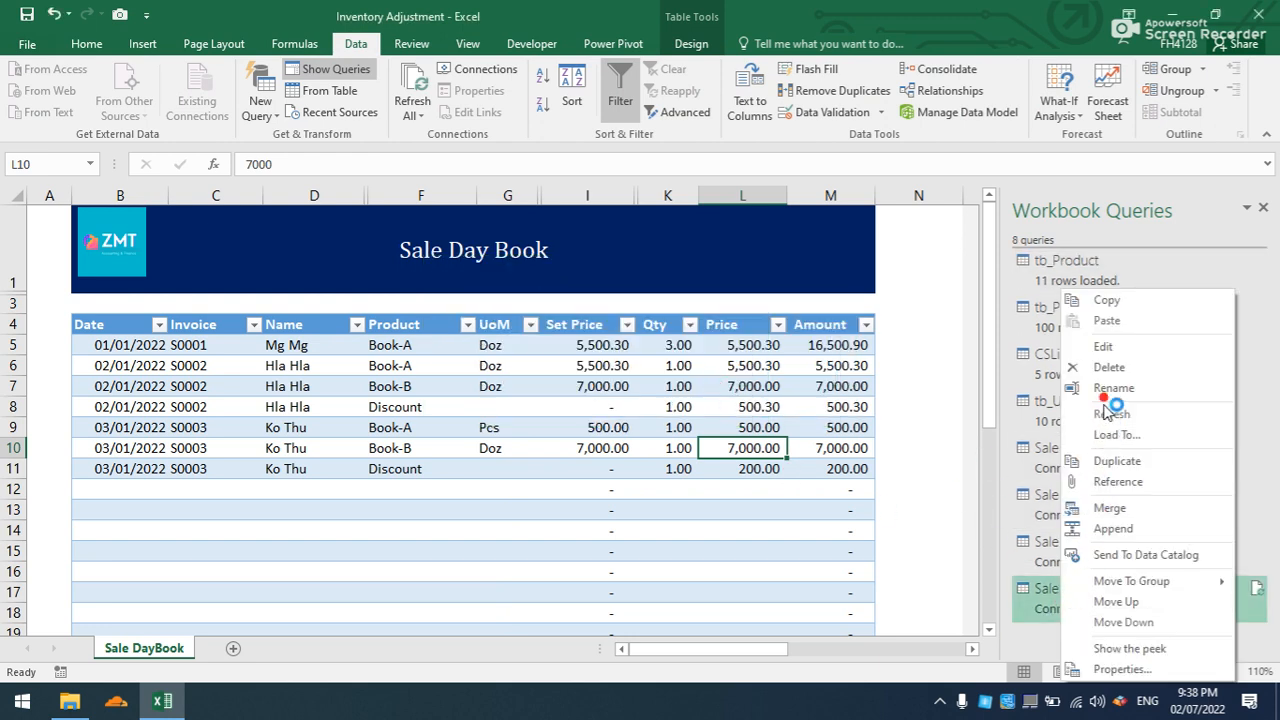
click(1112, 369)
click(720, 388)
click(1062, 556)
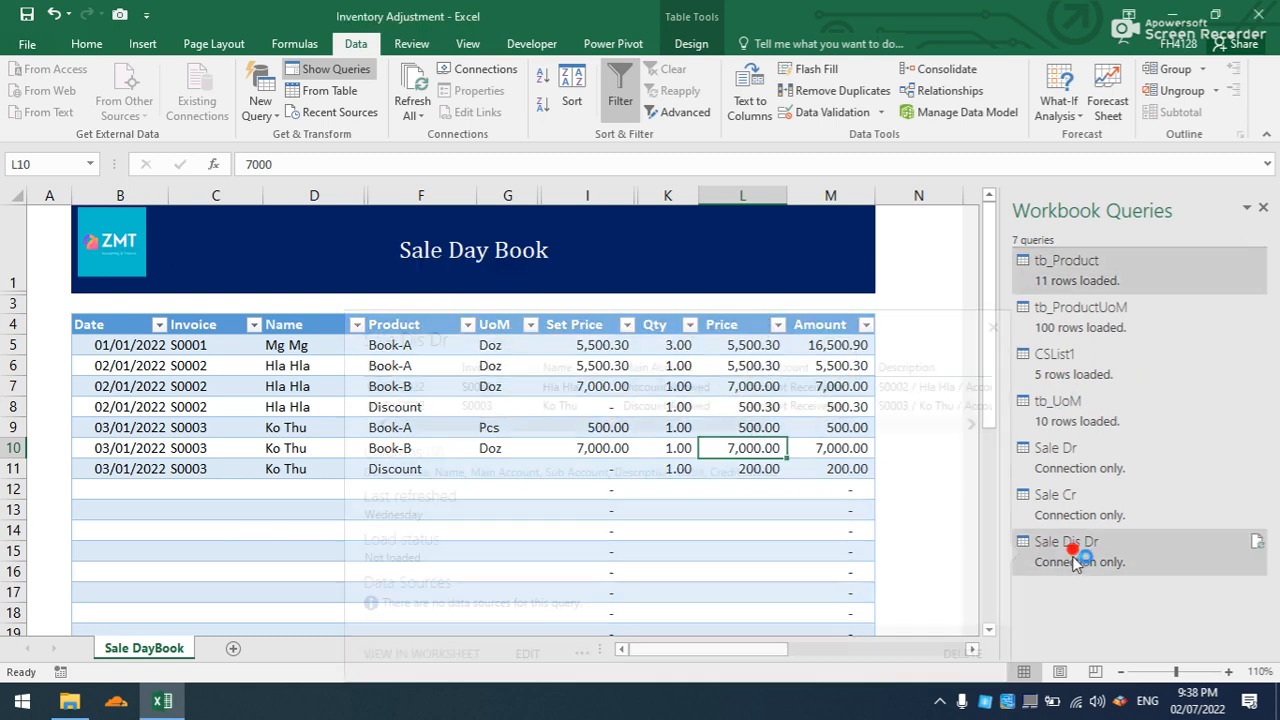
right_click(1075, 563)
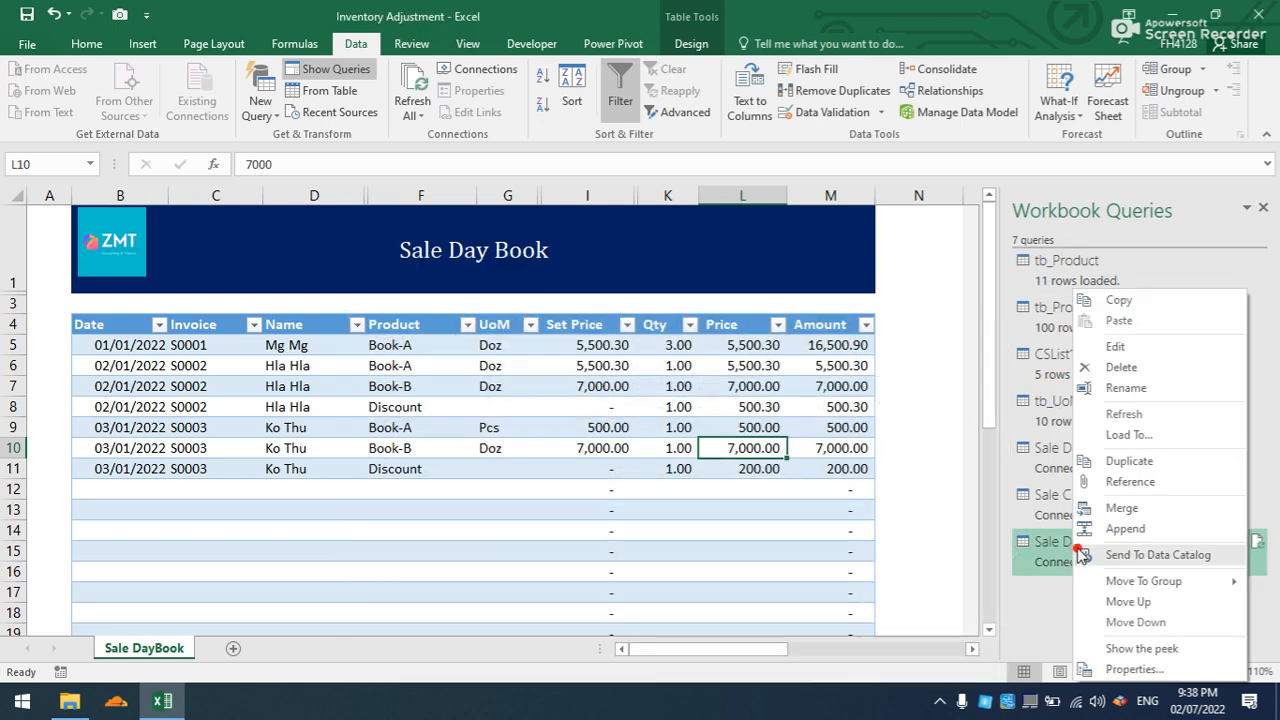
click(1136, 368)
click(729, 387)
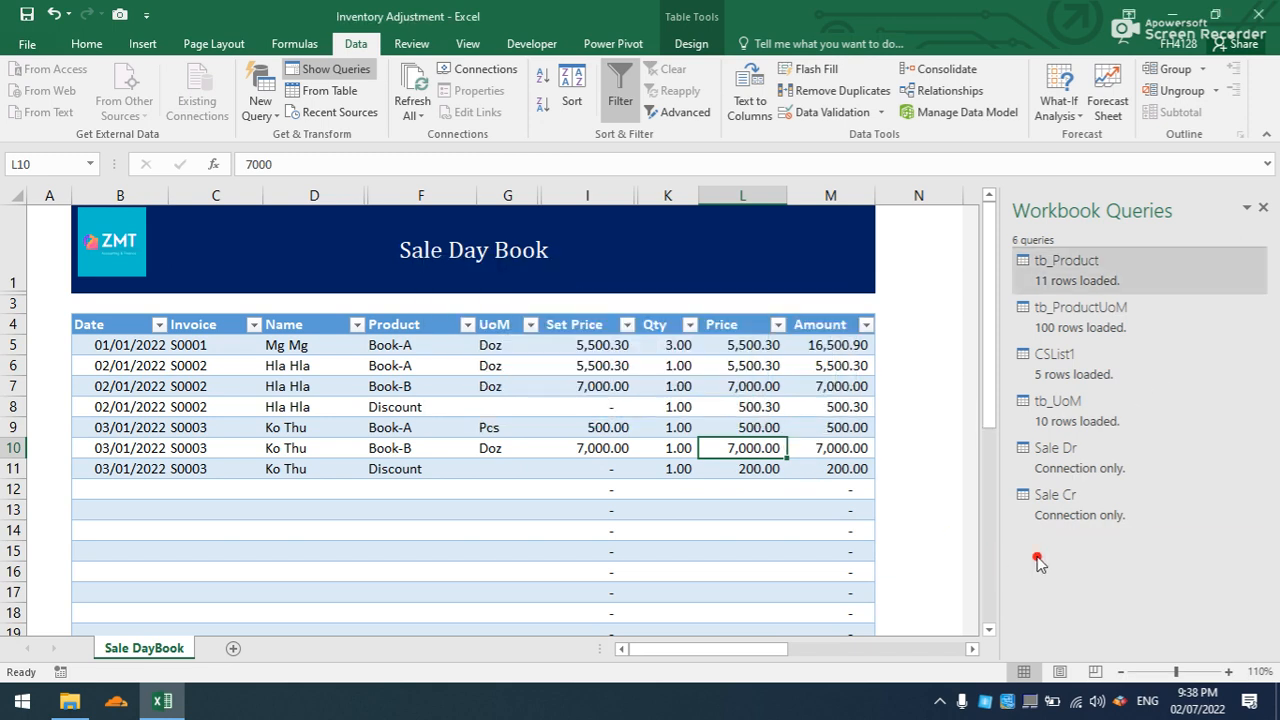
- Delete the Sale Cr and Sale Dr queries from the workbook
right_click(1065, 513)
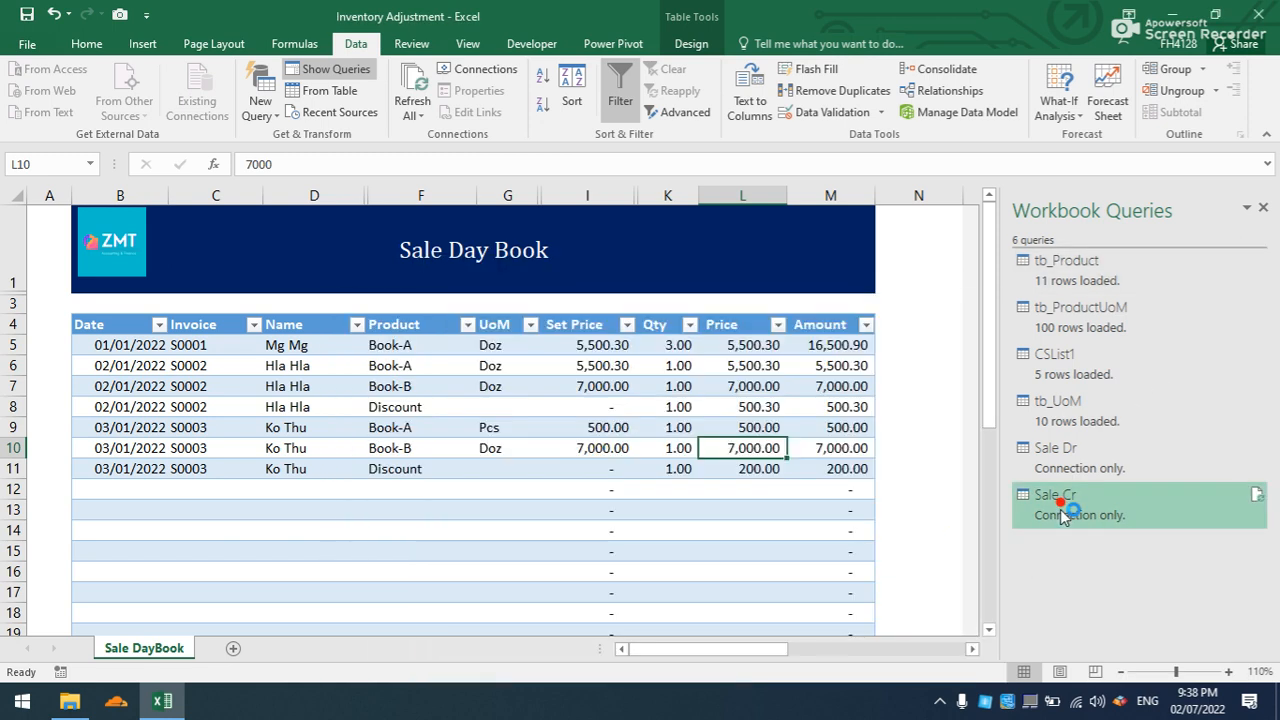
click(1112, 367)
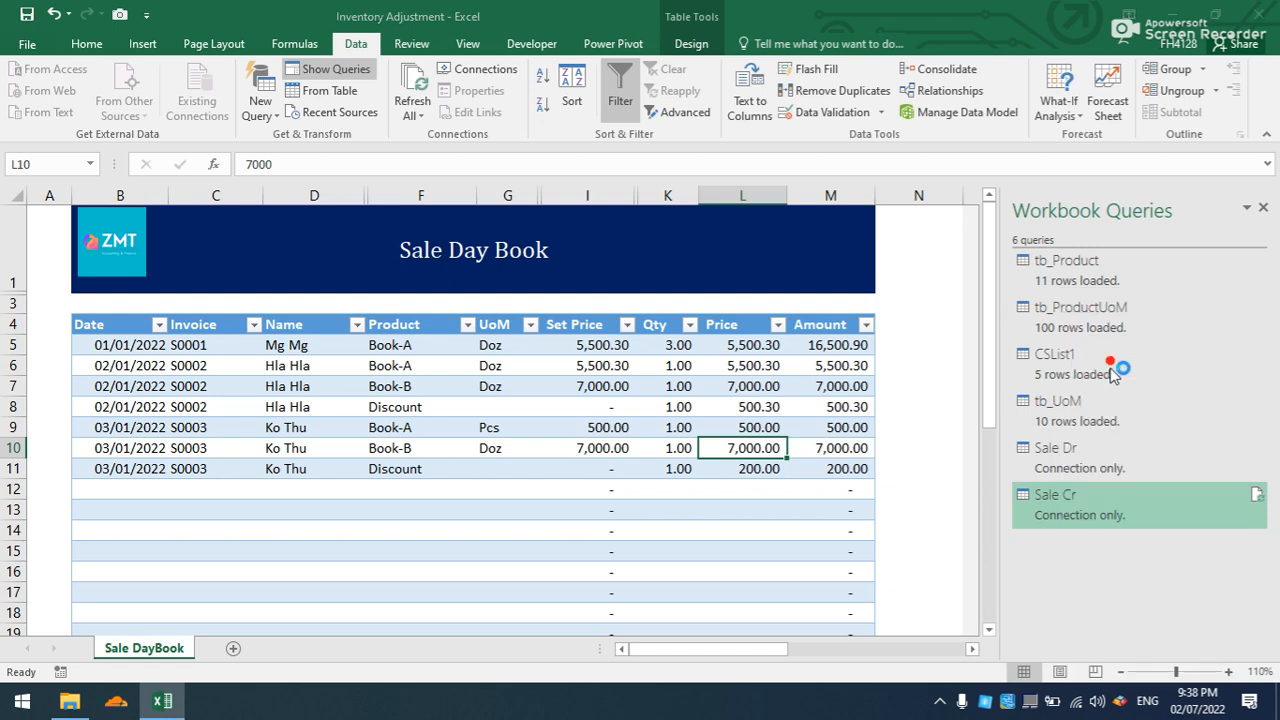
click(730, 387)
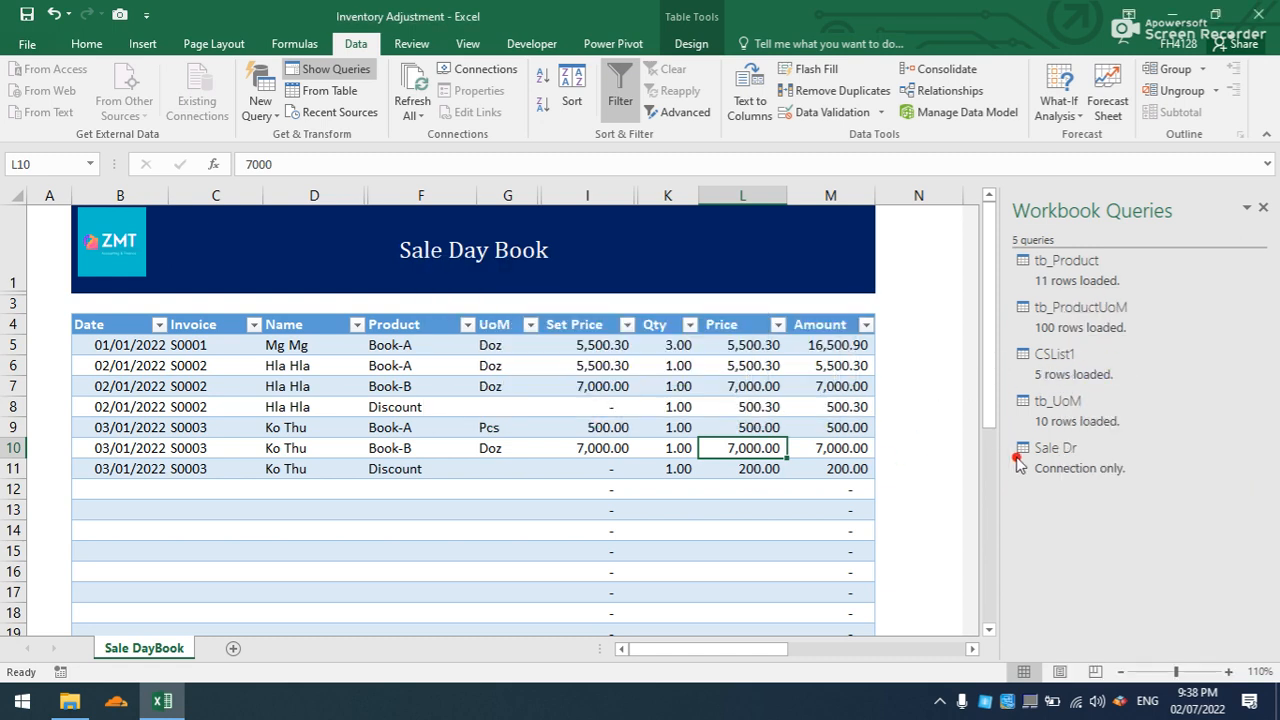
right_click(1062, 455)
click(1112, 367)
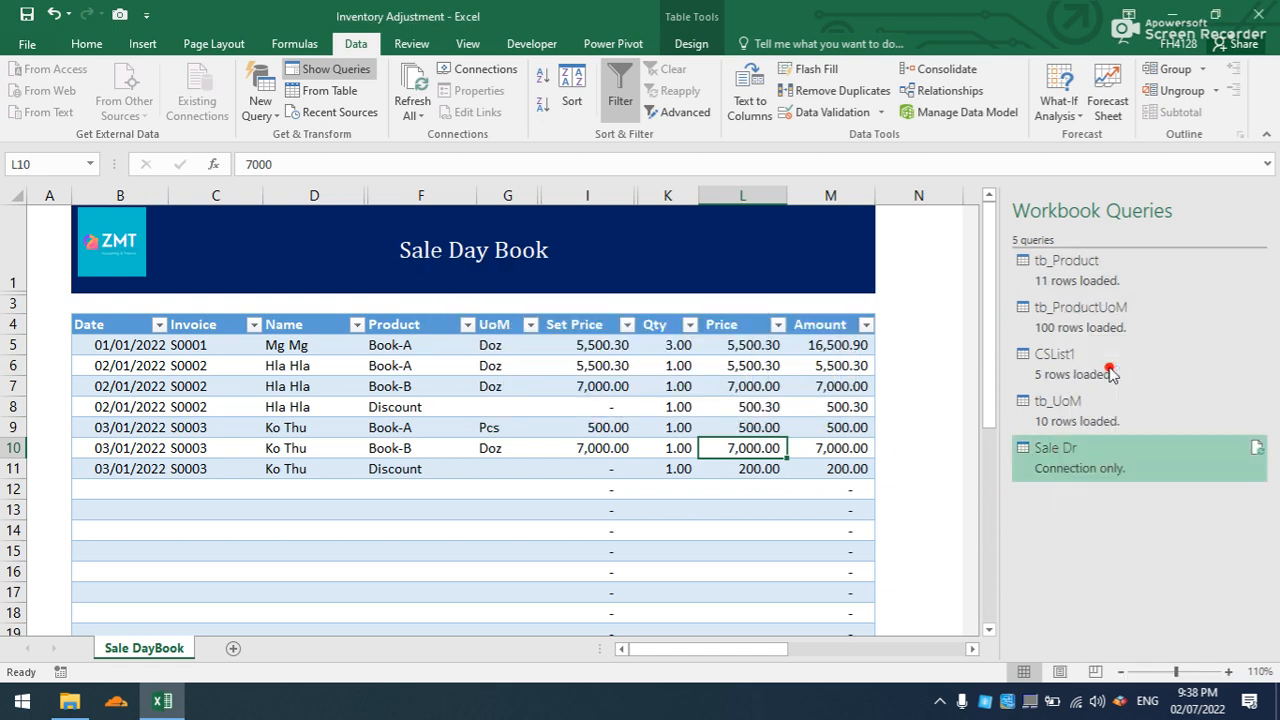
click(745, 388)
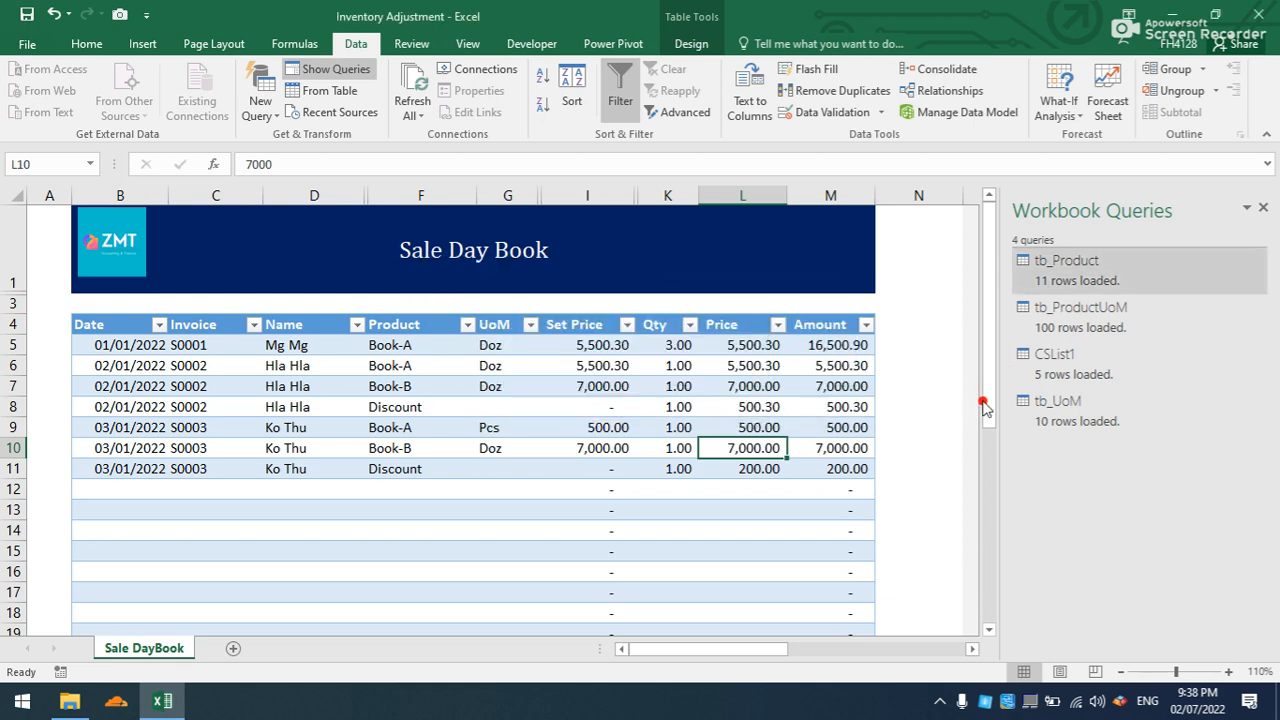
- Delete the CSList1 query and close the list of workbook queries
click(1066, 361)
right_click(1066, 361)
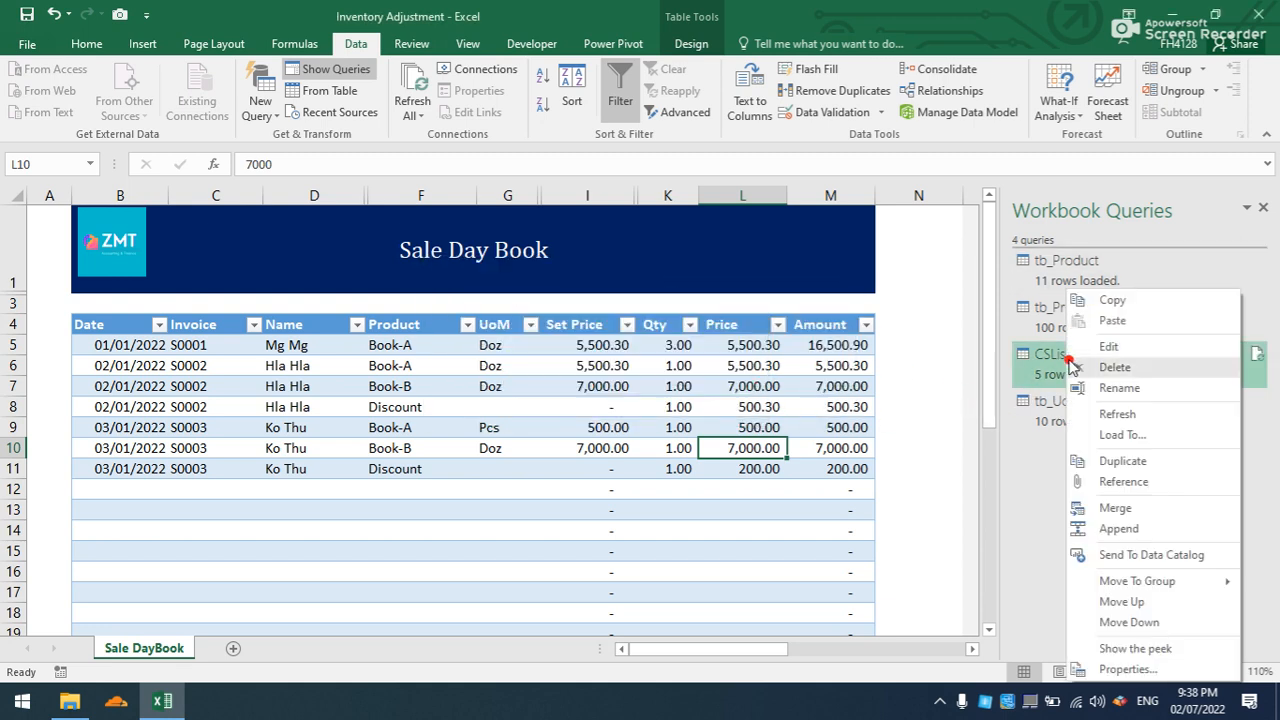
click(1110, 367)
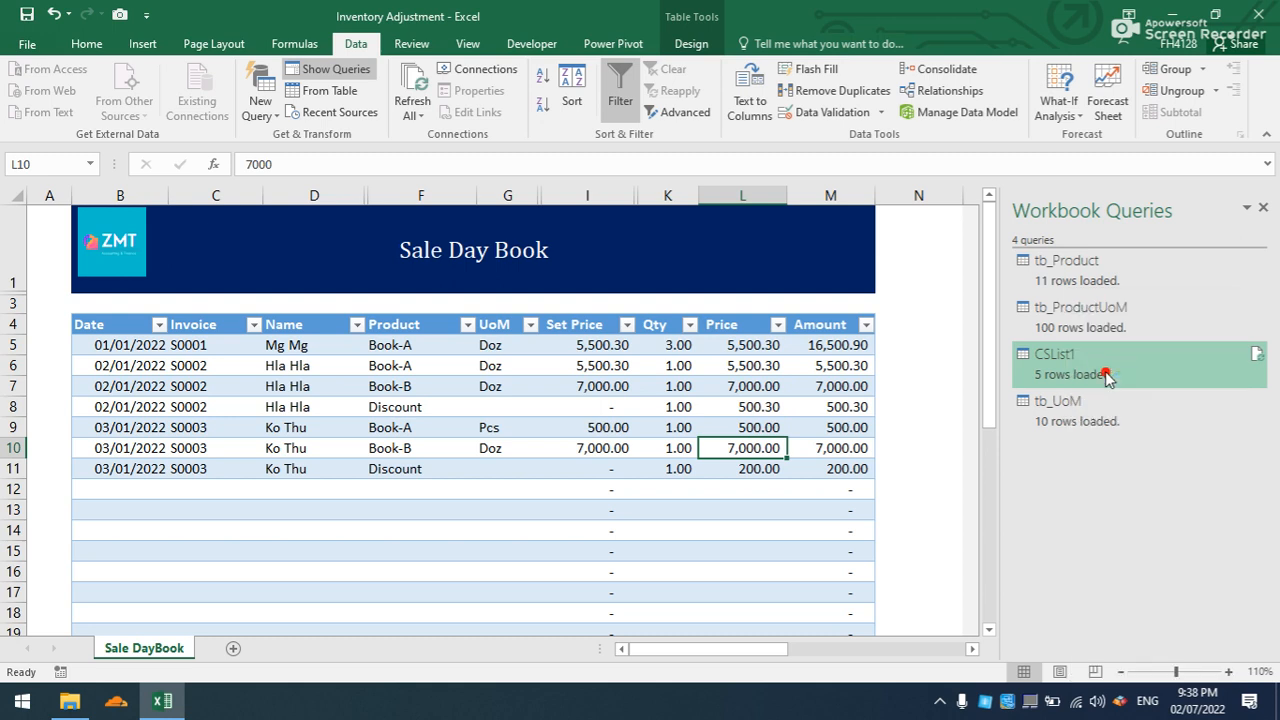
click(722, 388)
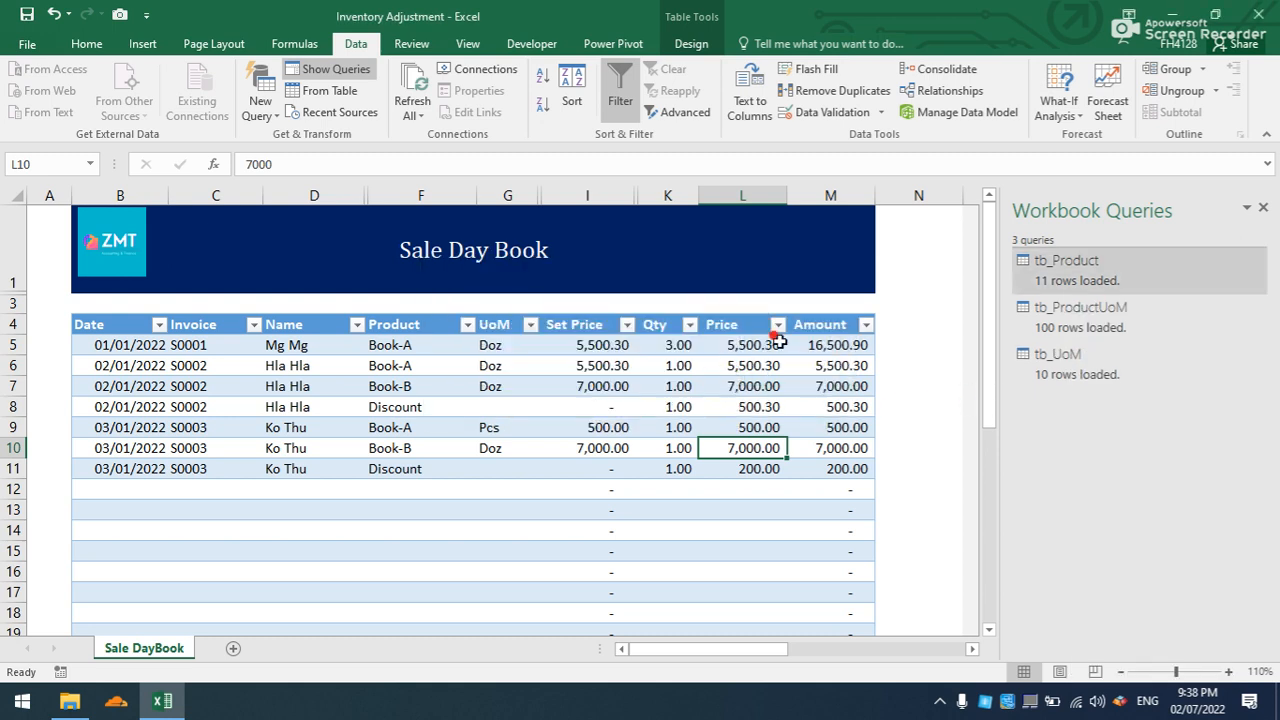
click(1264, 207)
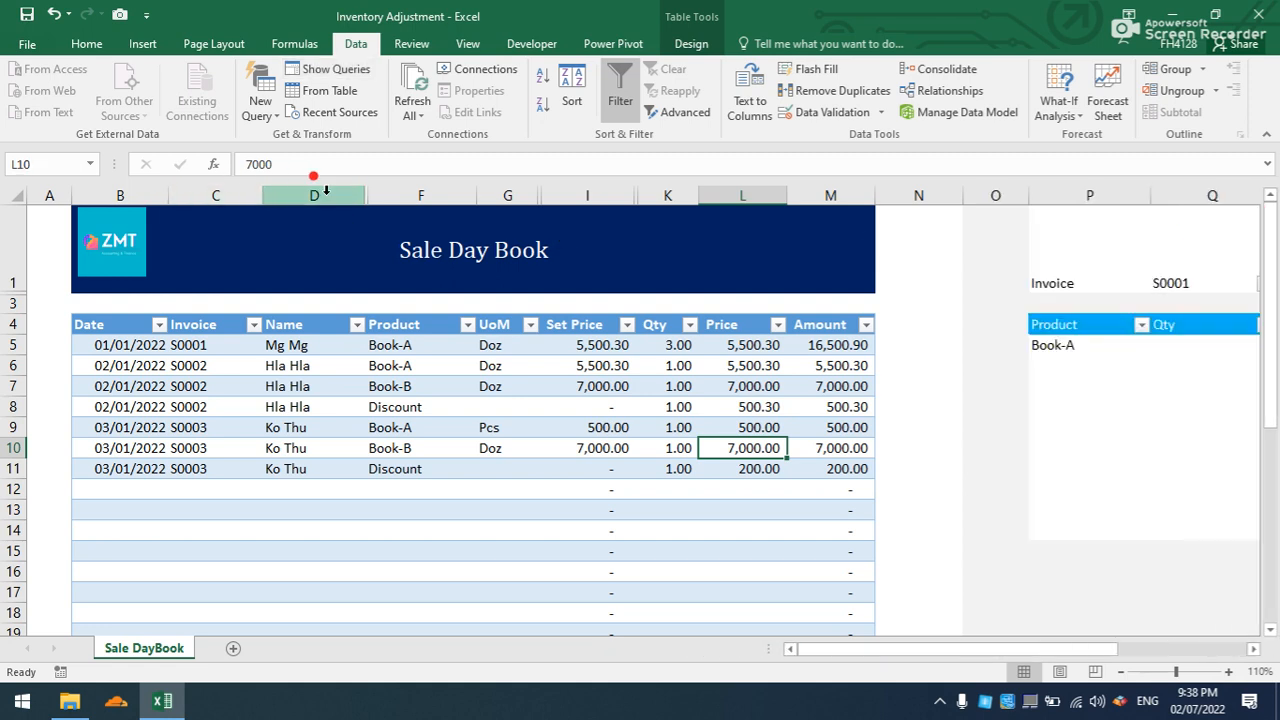
- Unhide columns E, H and J in the Sale DayBook sheet
drag(372, 195, 507, 195)
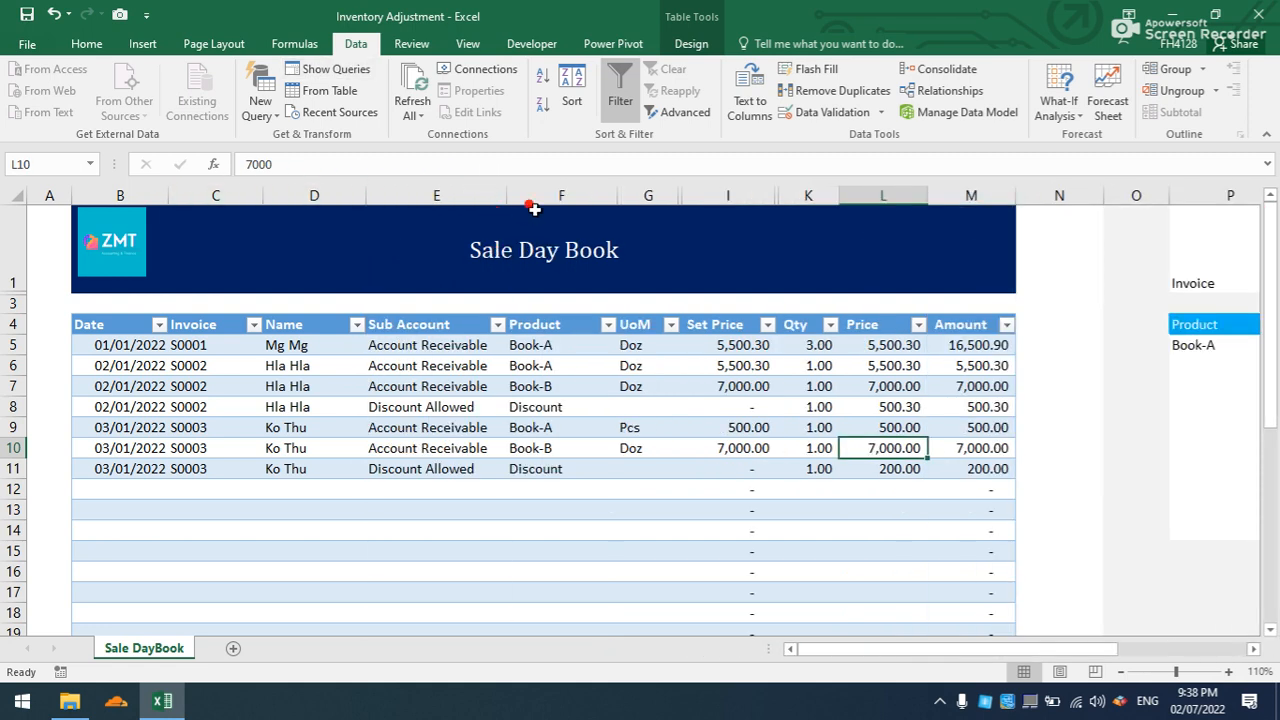
drag(652, 190, 803, 195)
right_click(803, 195)
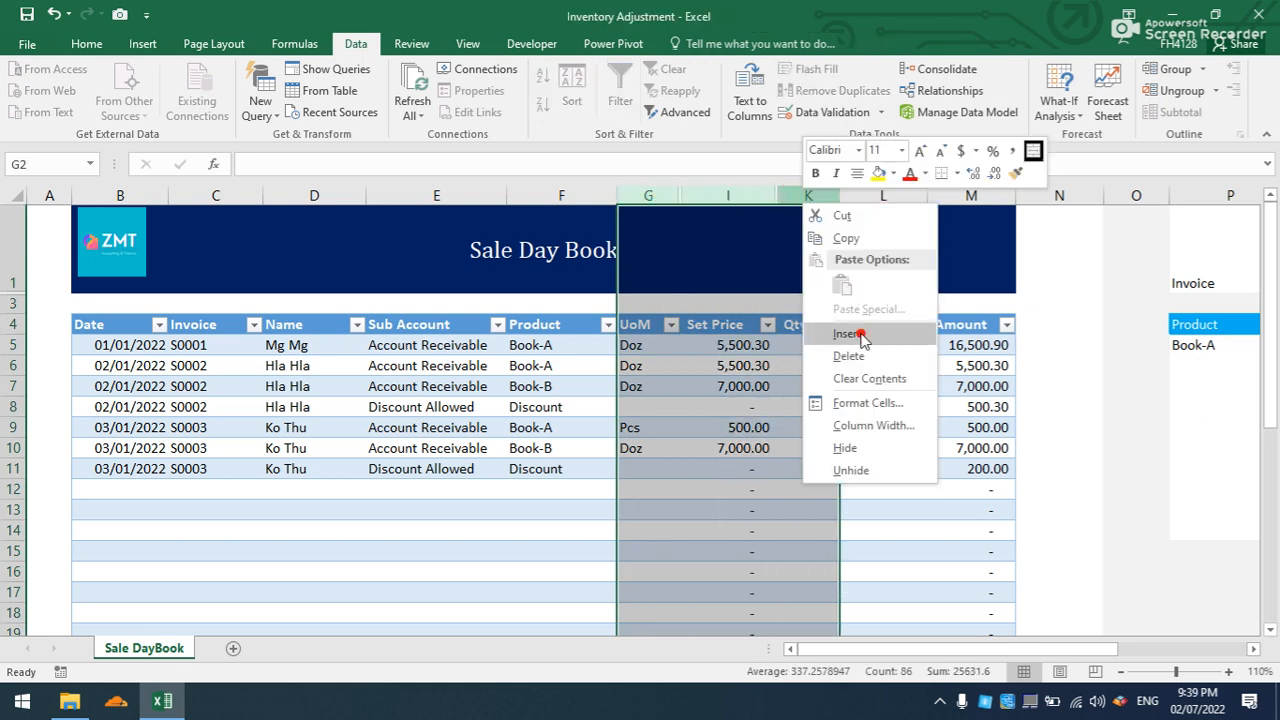
click(855, 469)
- Delete columns O to T containing the Check Invoice section beside the Sale Day Book table
drag(878, 650, 1040, 646)
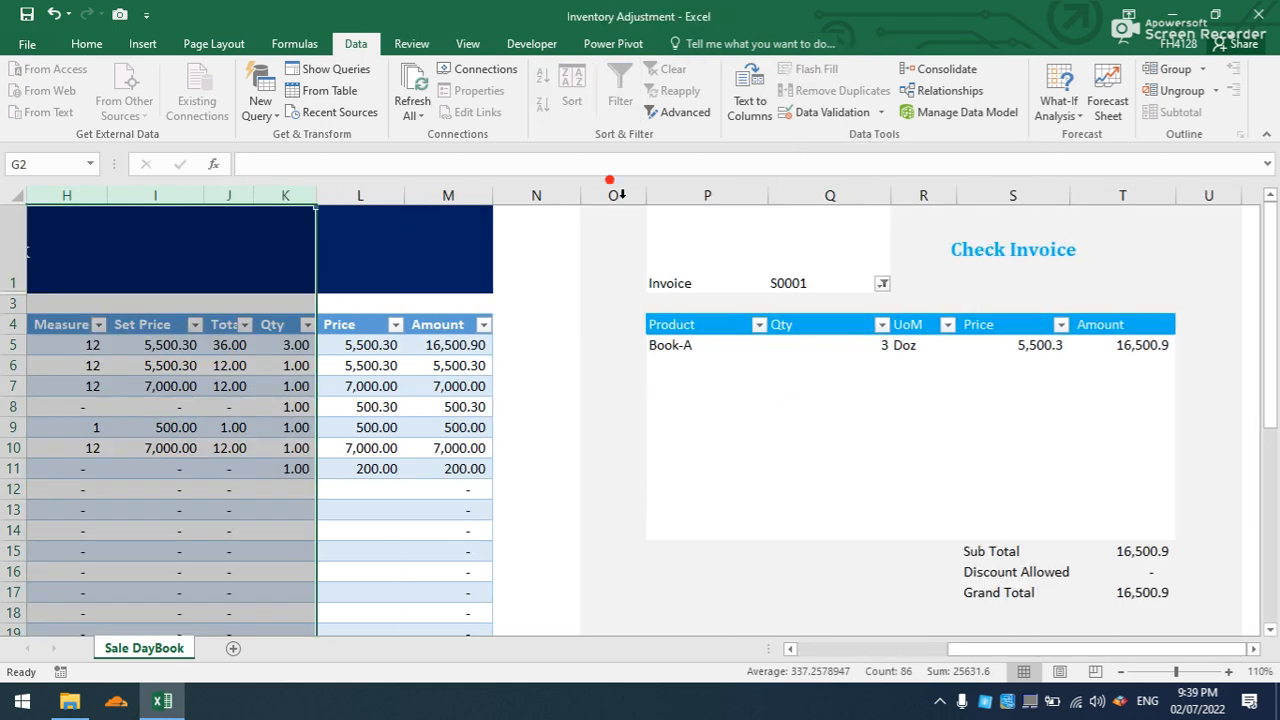
drag(603, 191, 1150, 197)
right_click(1150, 197)
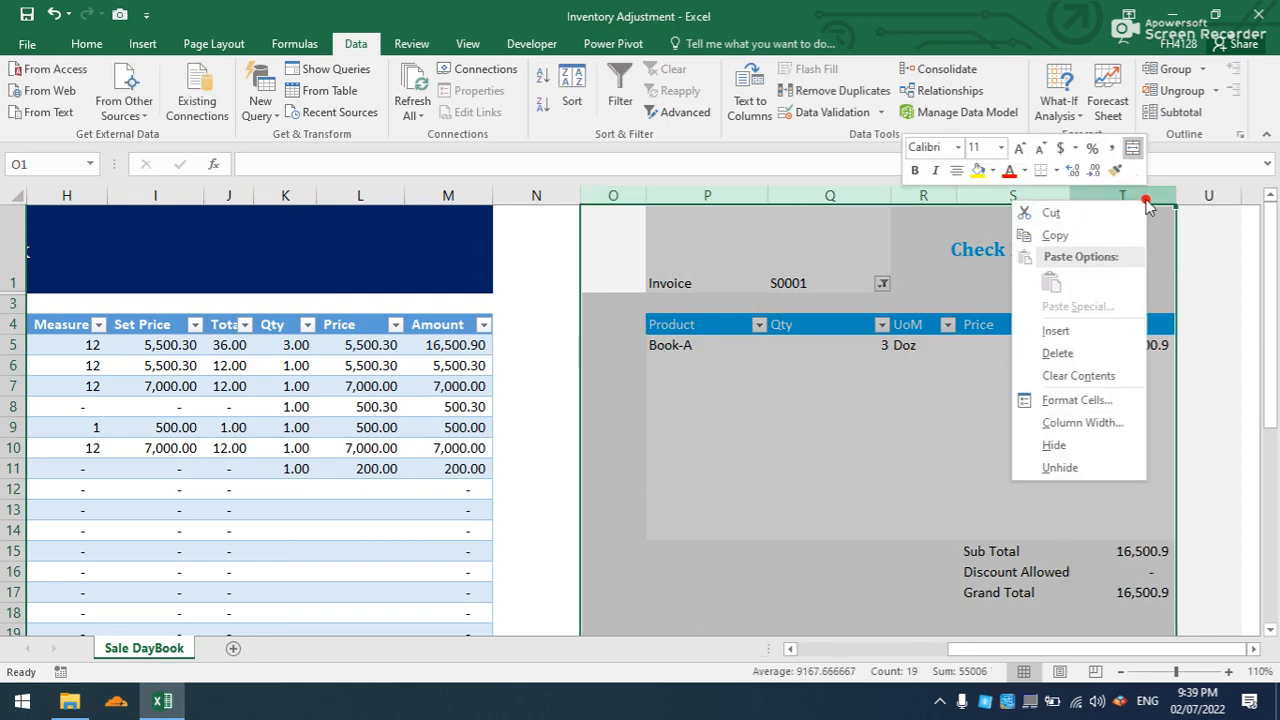
click(1080, 350)
drag(1022, 648, 771, 580)
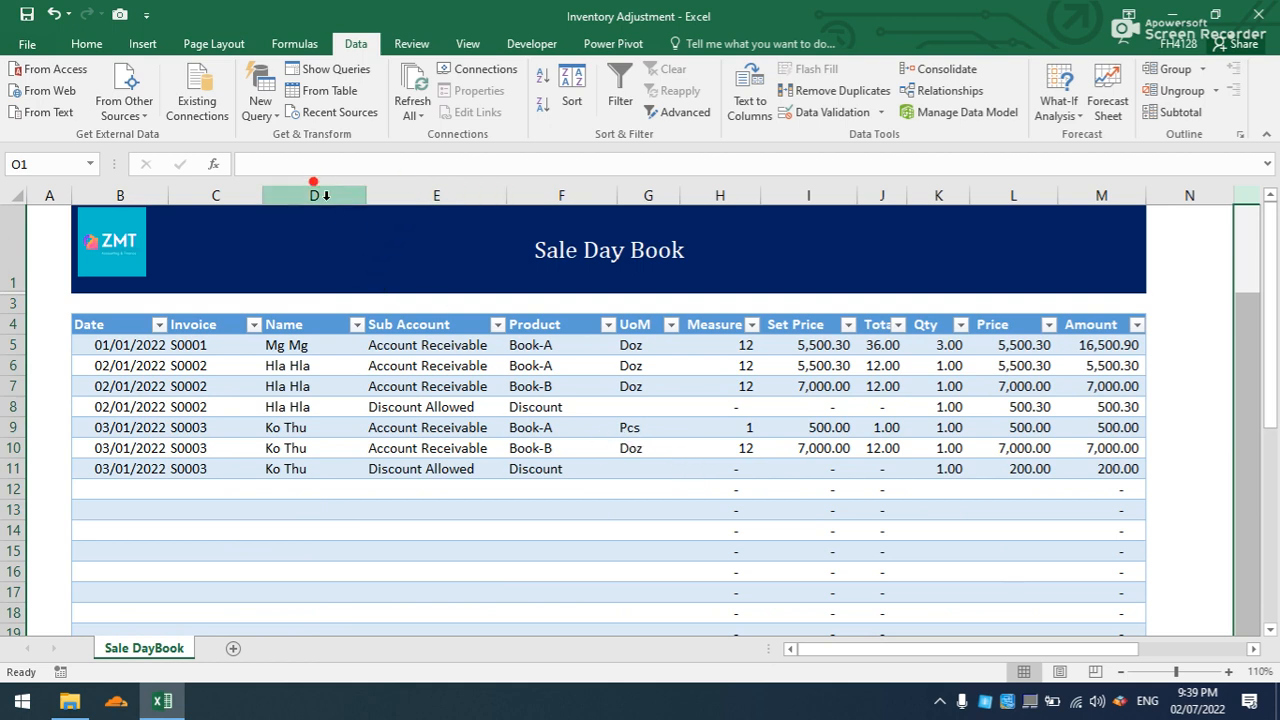
- Delete columns D and E containing Name and Sub Account from the Sale Day Book table
drag(323, 193, 406, 195)
right_click(406, 195)
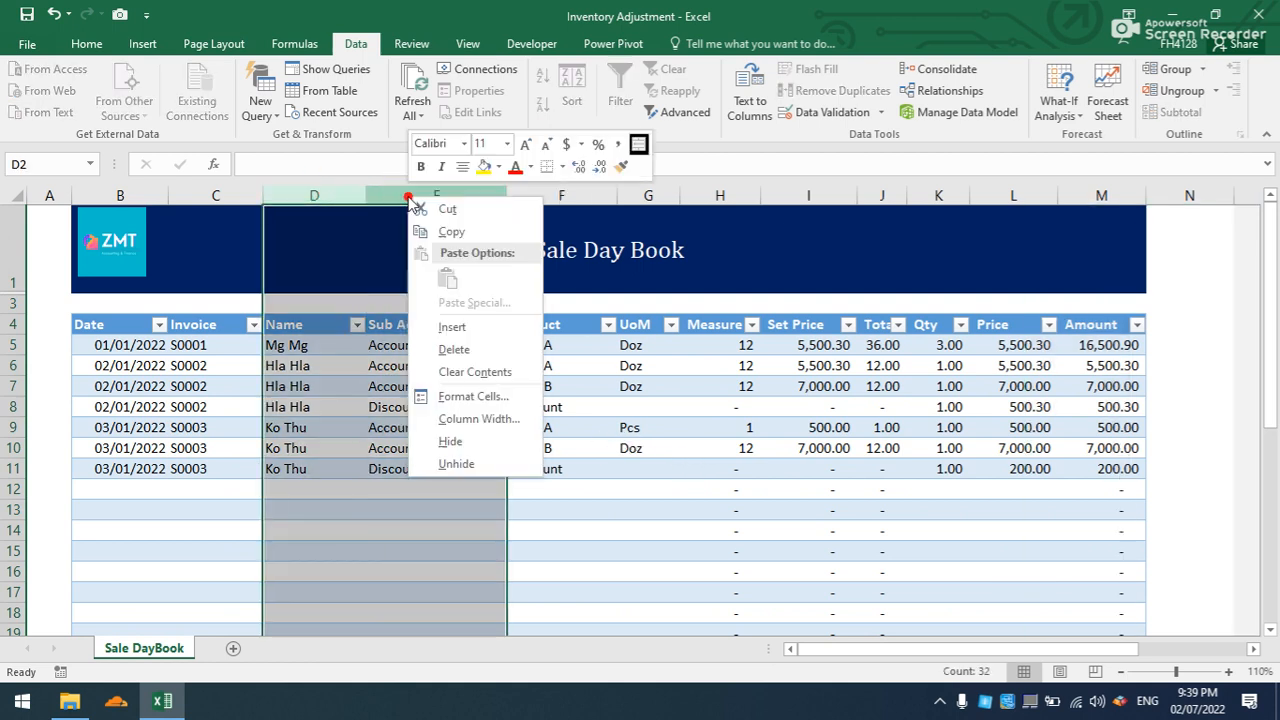
click(450, 349)
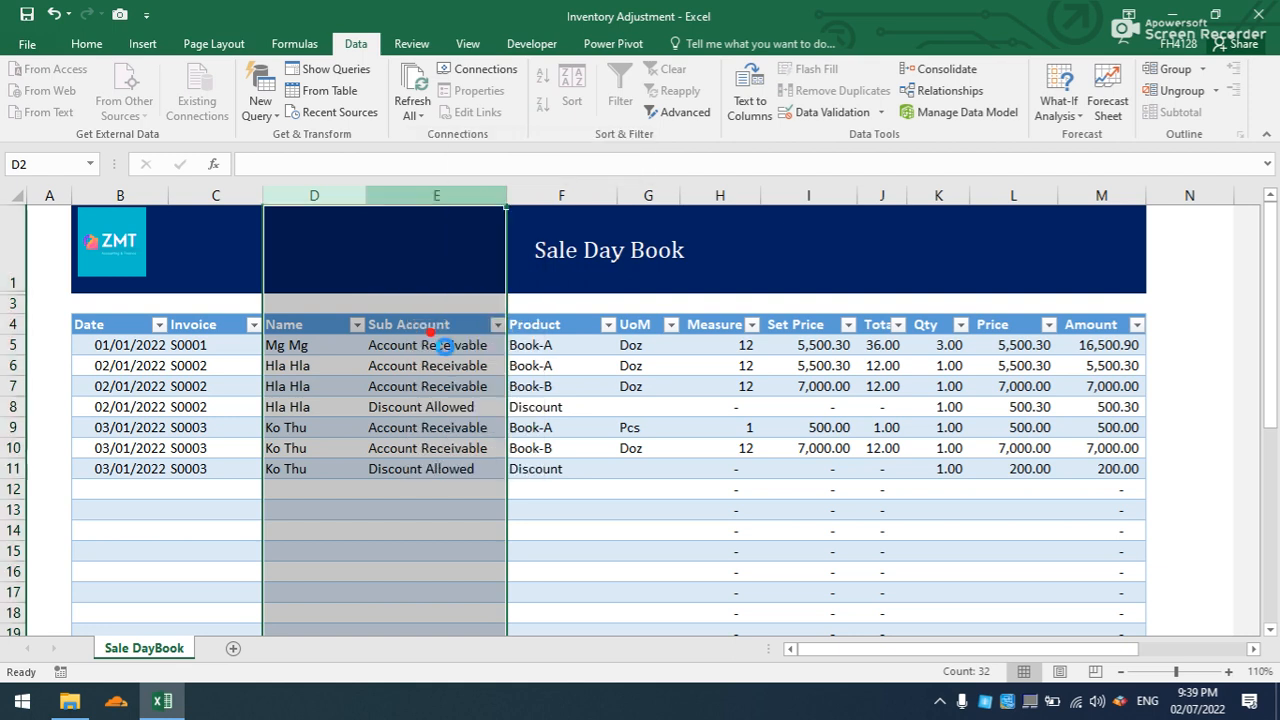
click(988, 338)
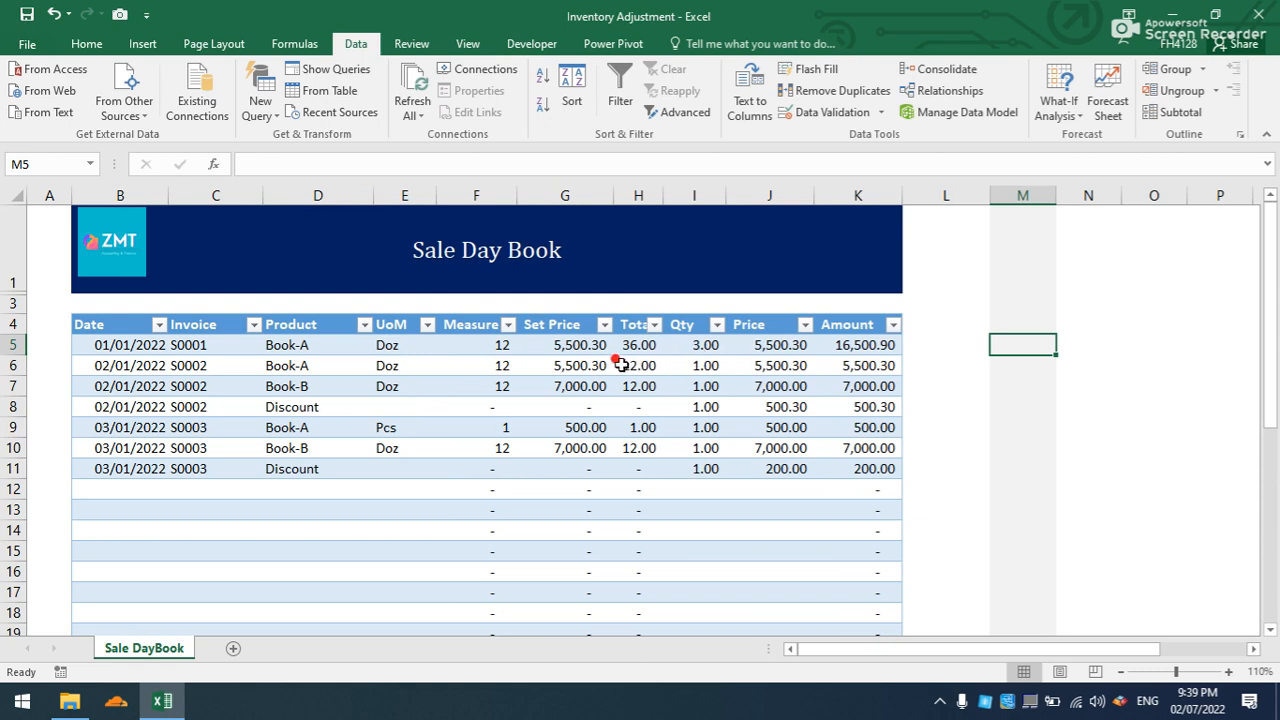
- Widen column H of the table slightly to give the Total Qty header more room
click(469, 346)
click(572, 348)
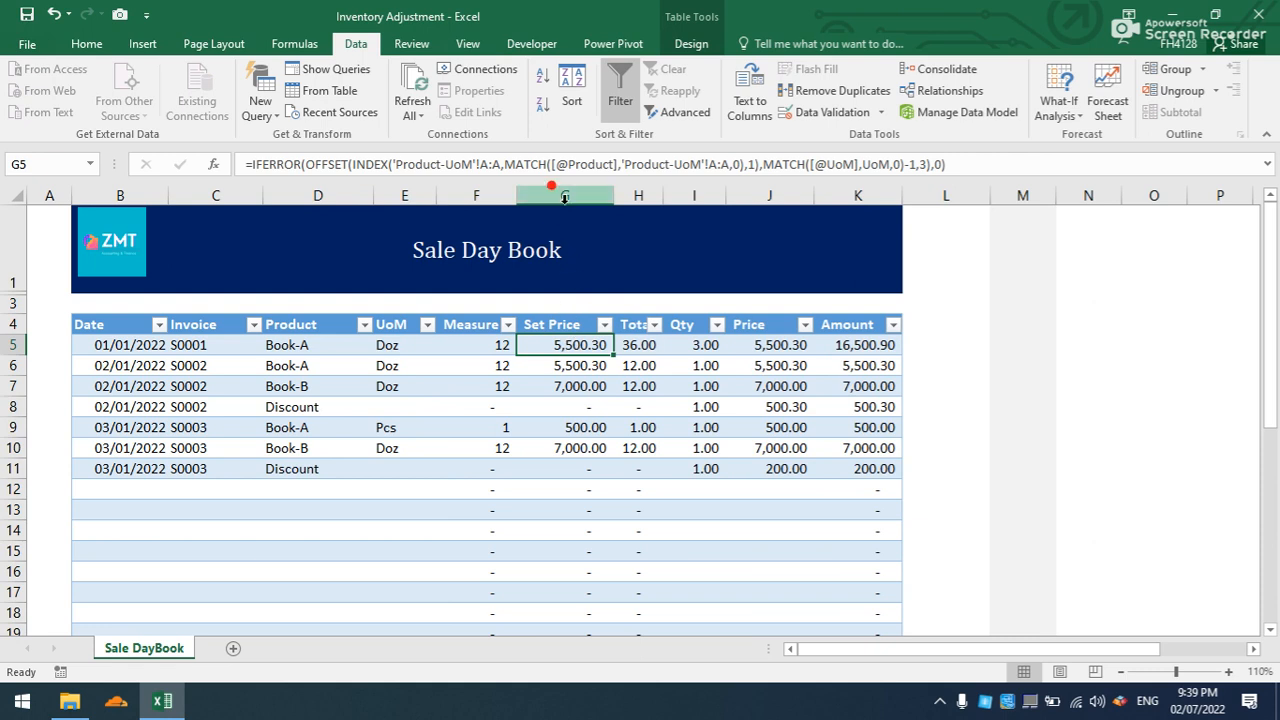
drag(662, 197, 687, 198)
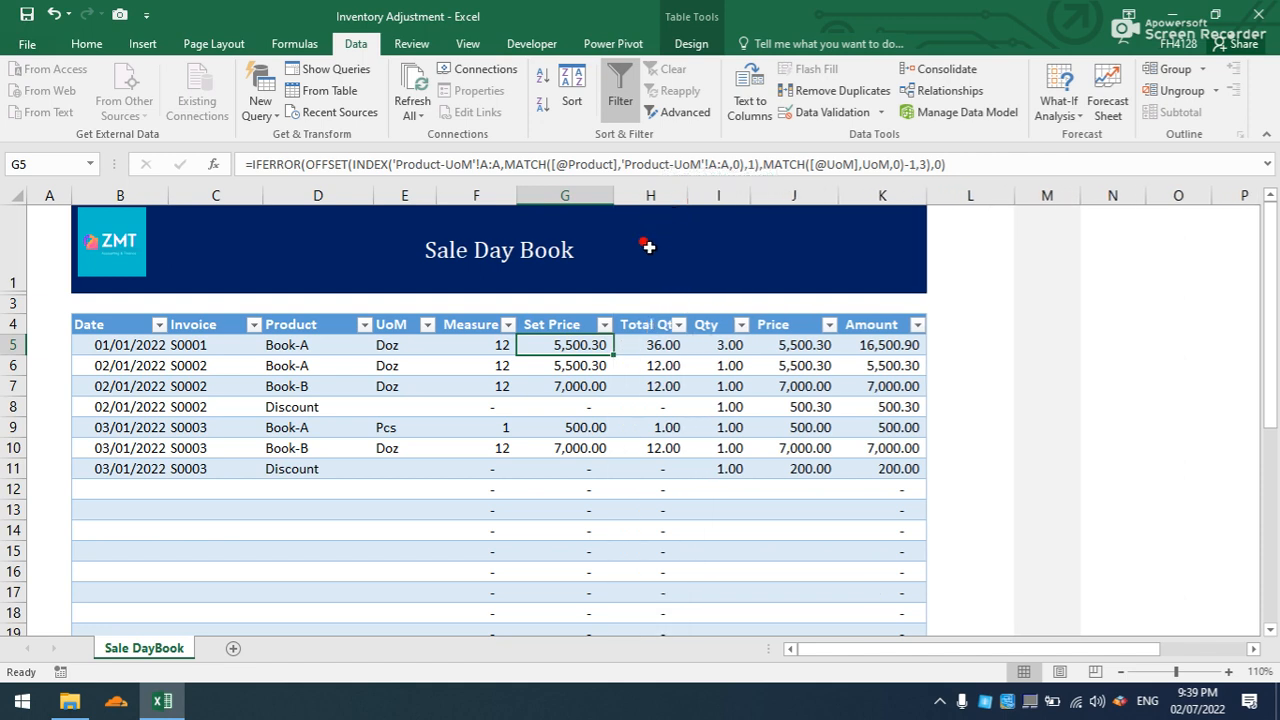
click(578, 366)
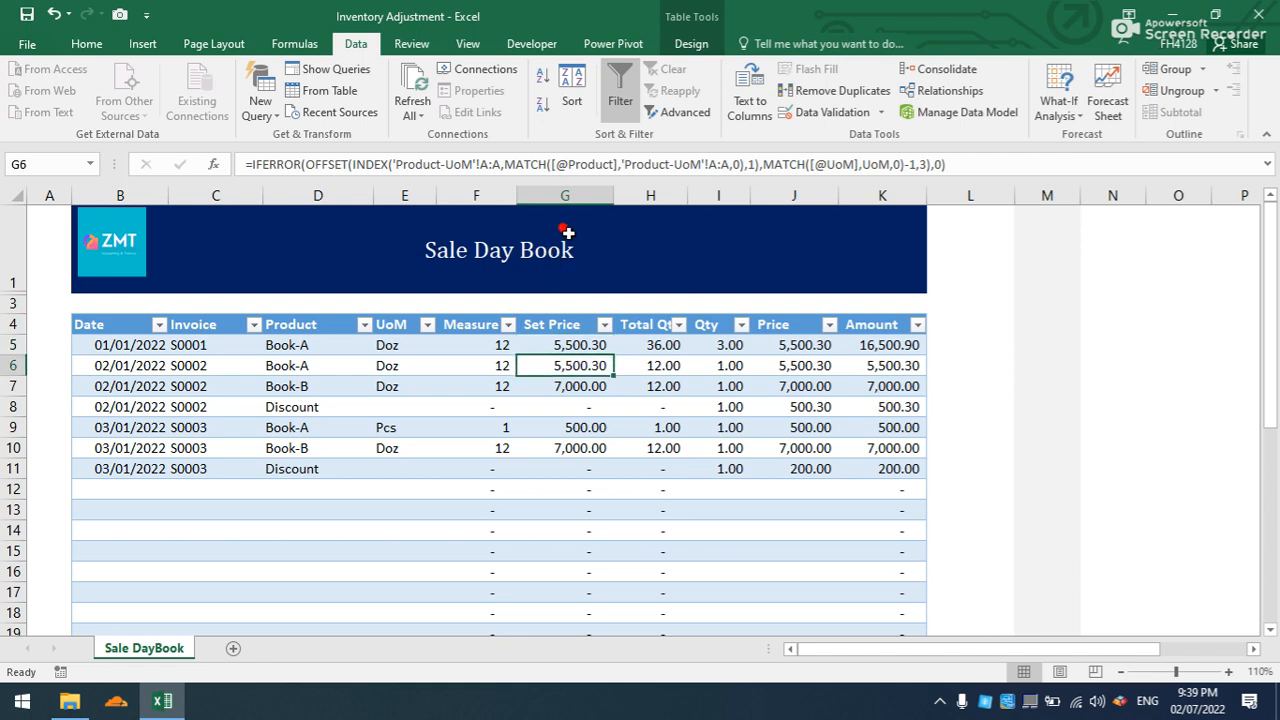
click(571, 196)
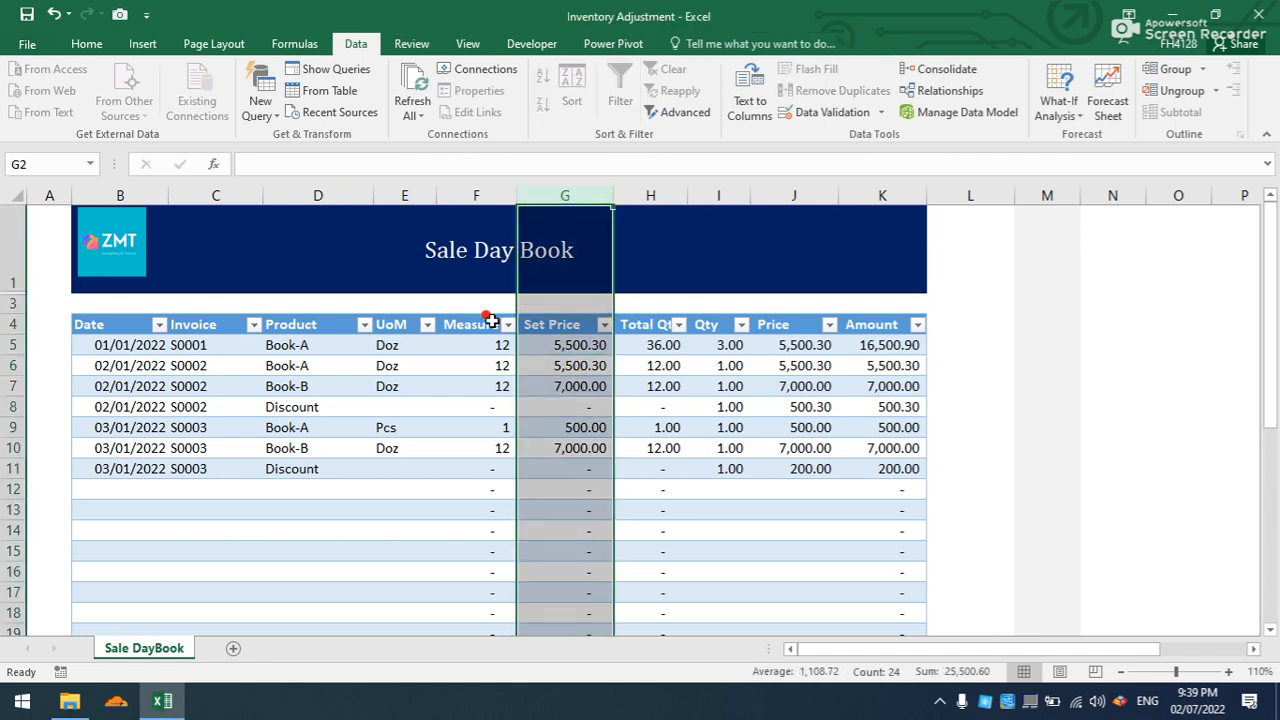
- Rename the day book table as tb_Inv
click(242, 543)
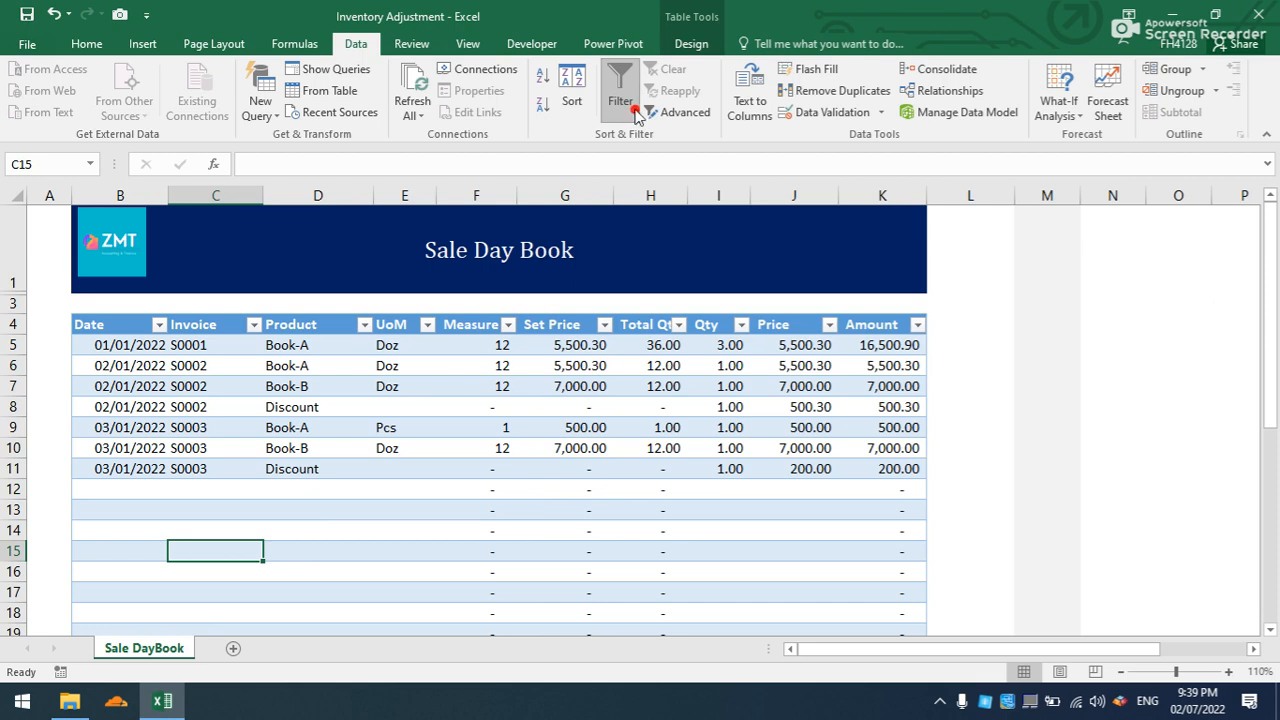
click(691, 43)
click(80, 89)
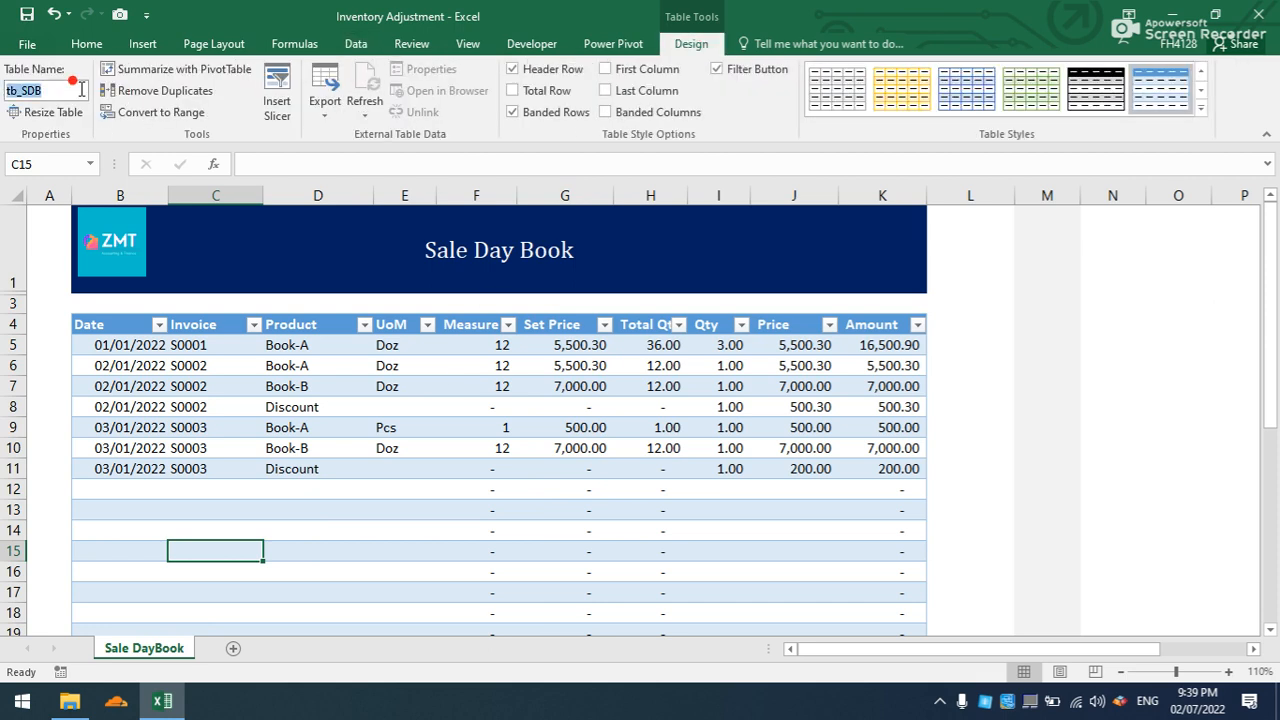
text(tb)
click(193, 508)
- Rename the Sale DayBook sheet as Inventory Adjustment
right_click(143, 648)
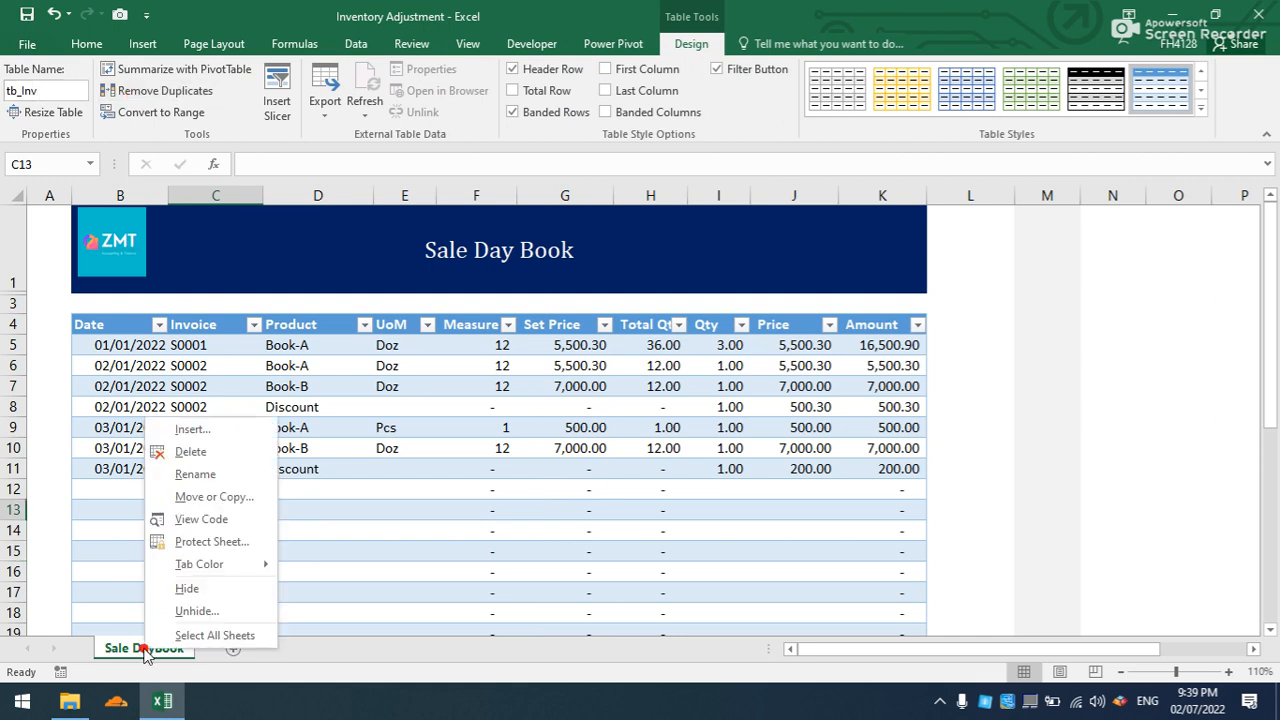
click(195, 474)
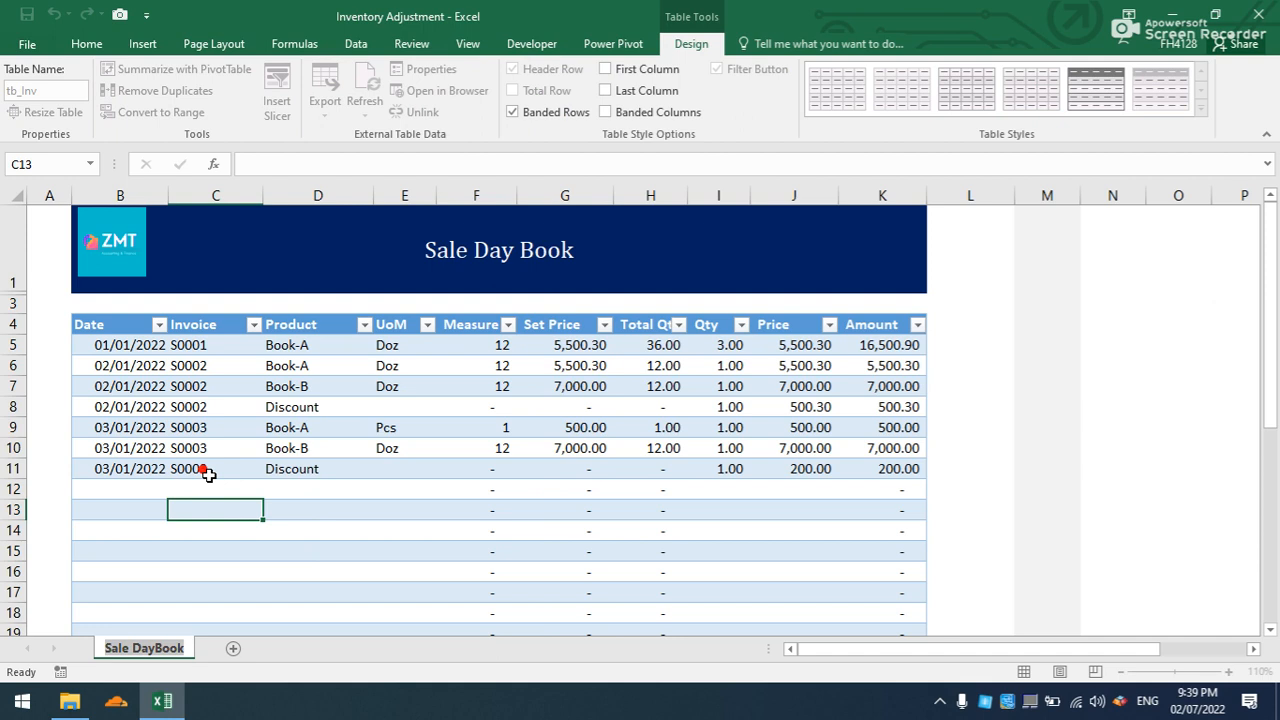
text(C)
text(nventory )
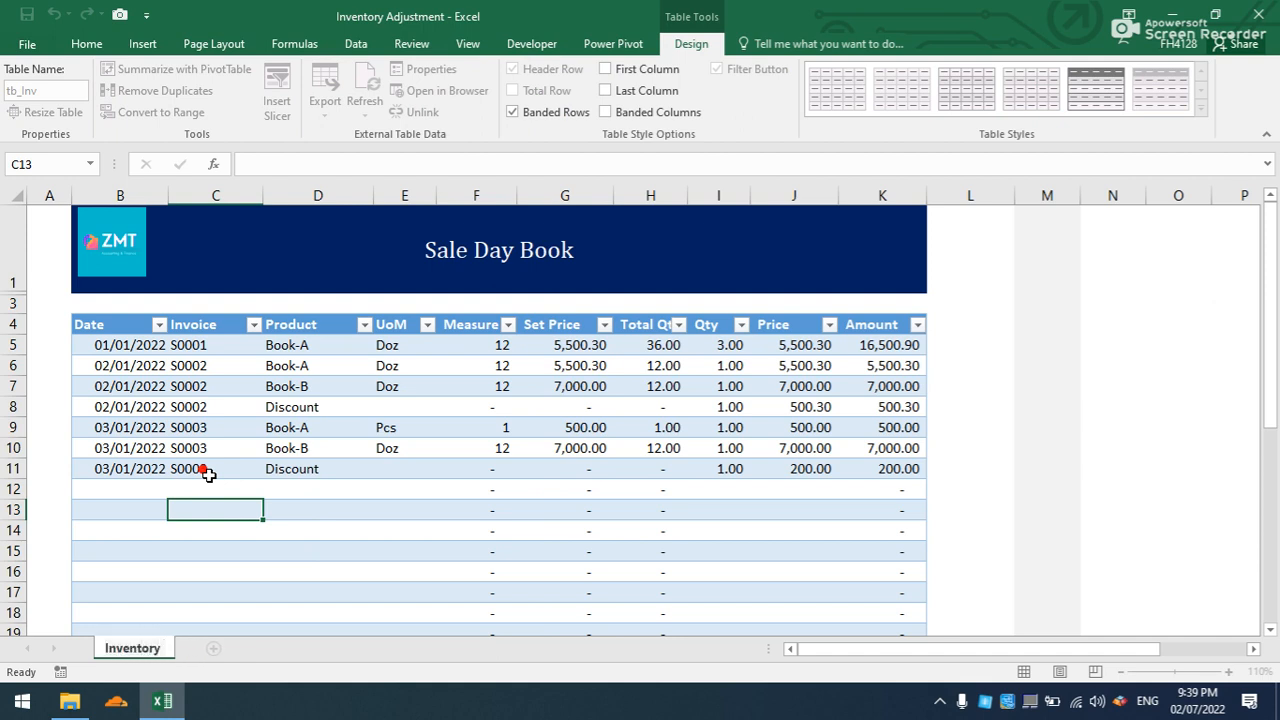
text(Adjustment)
click(488, 469)
click(522, 430)
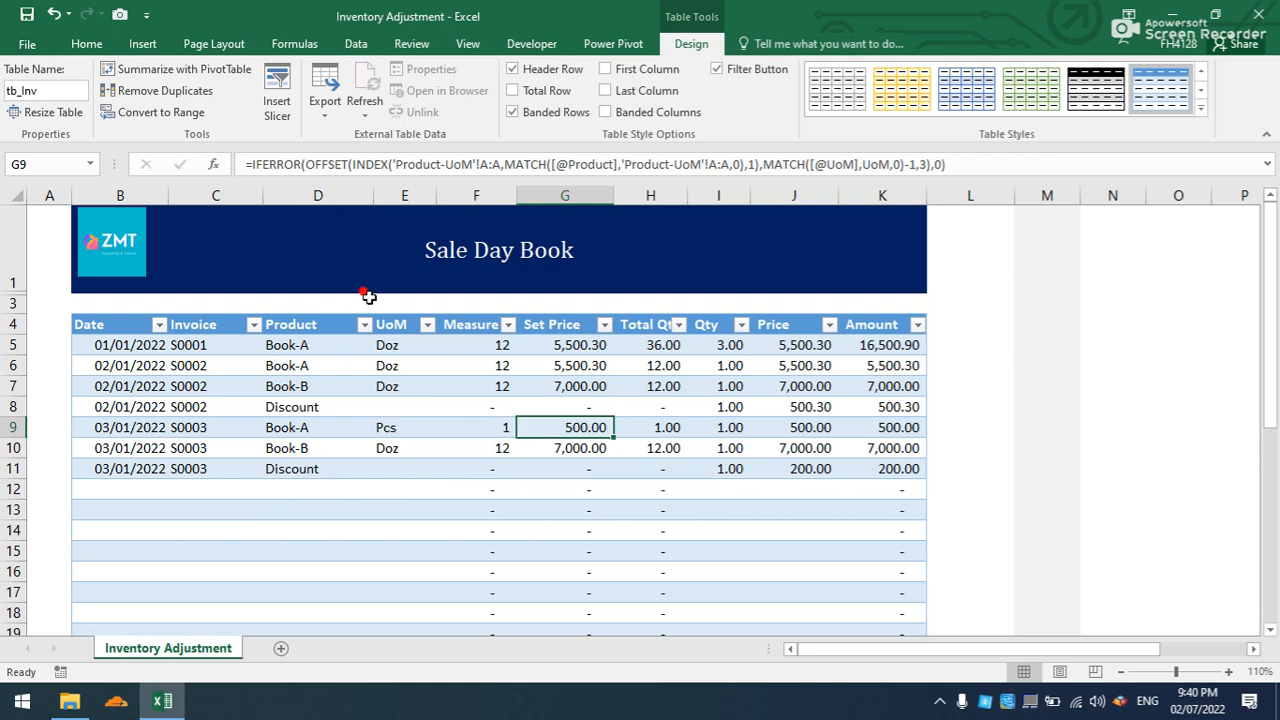
- Insert a new table column before Measure and set its header to Status
click(477, 195)
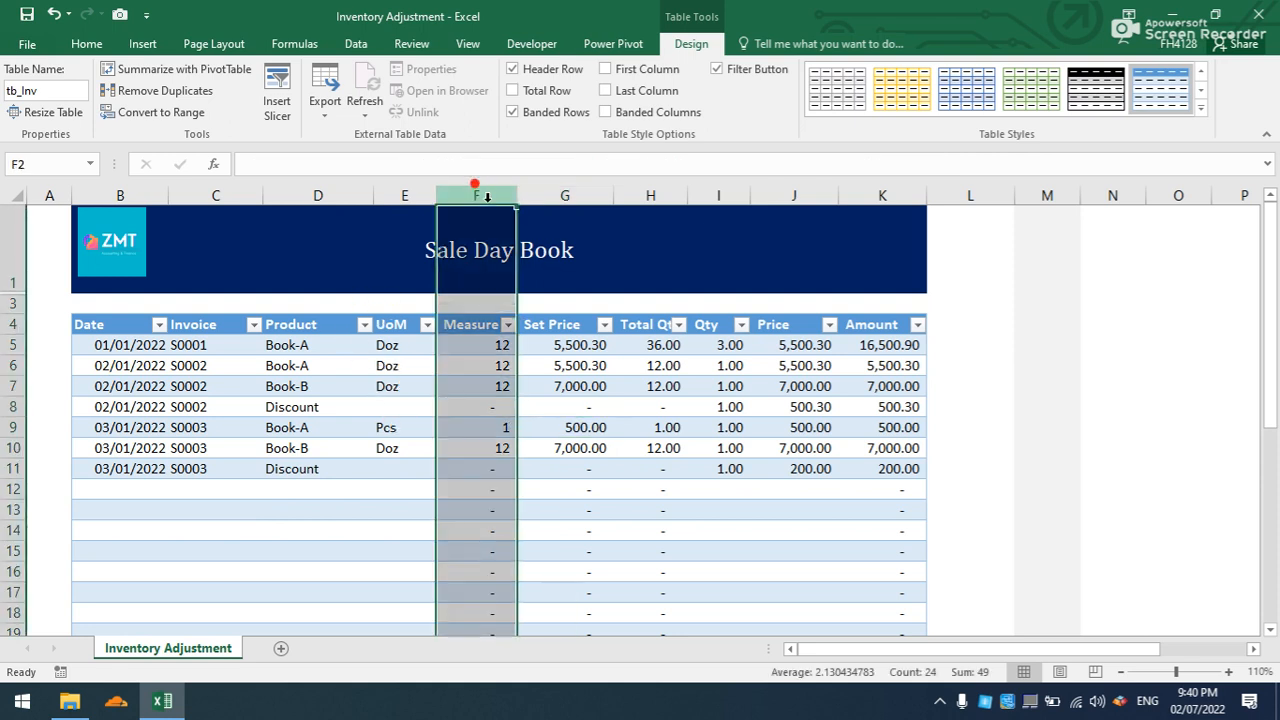
right_click(478, 195)
click(533, 332)
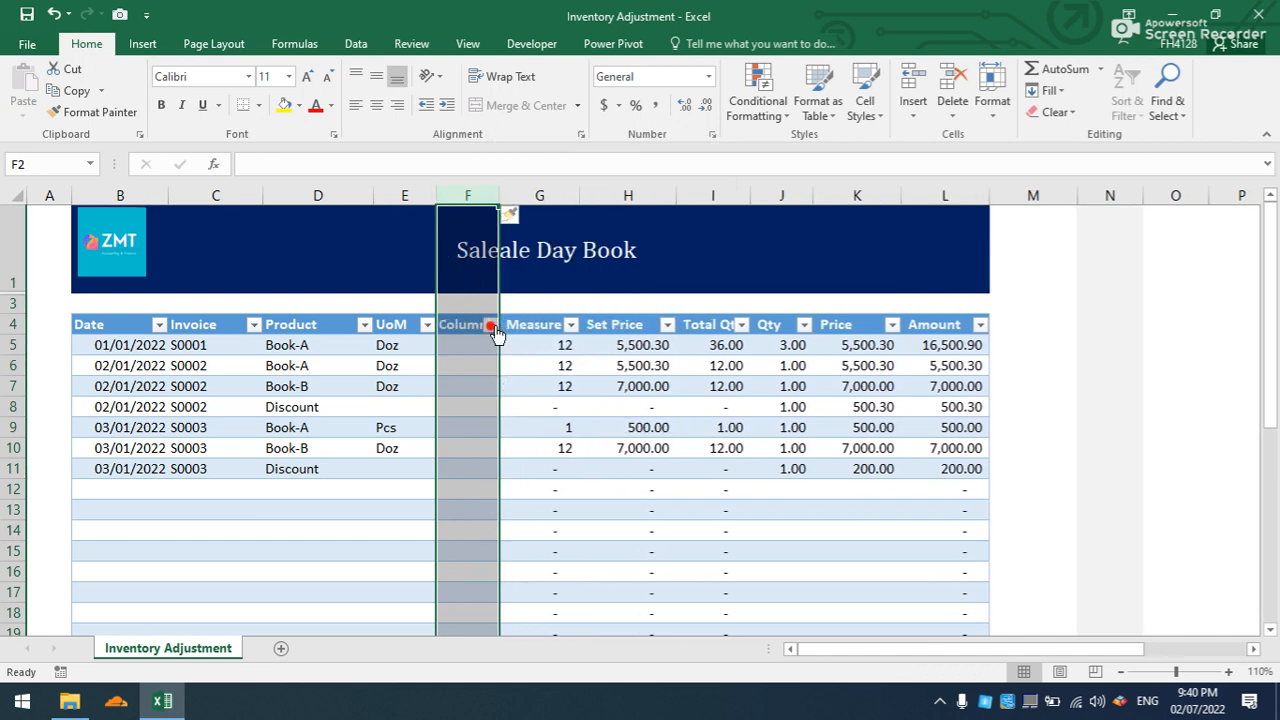
click(467, 325)
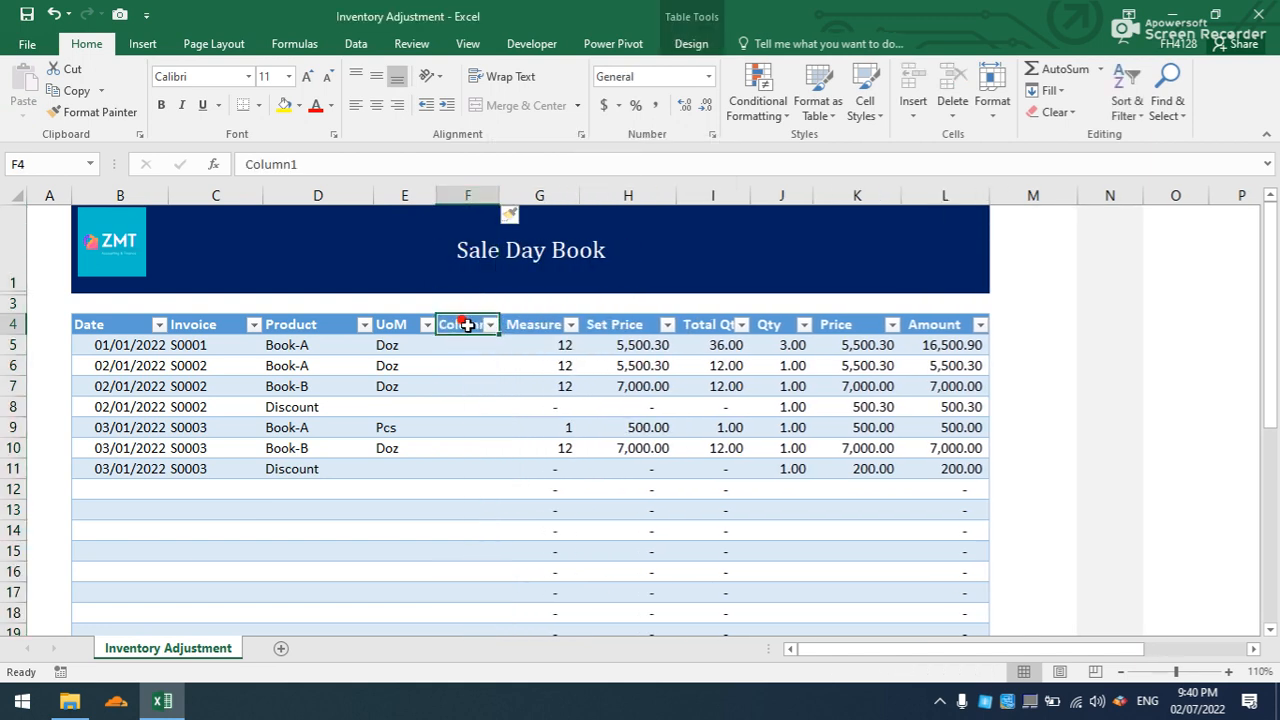
text(Status)
click(450, 346)
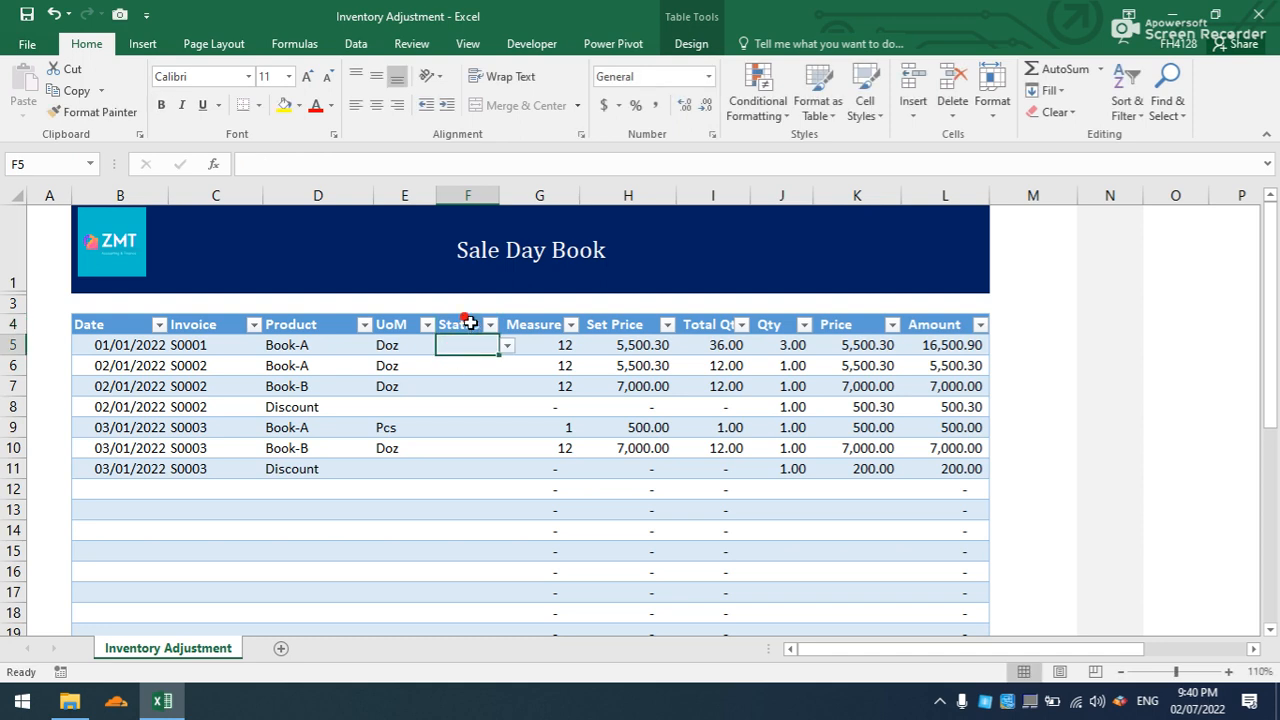
- Clear the existing UoM list validation from all data cells of the Status column
click(470, 312)
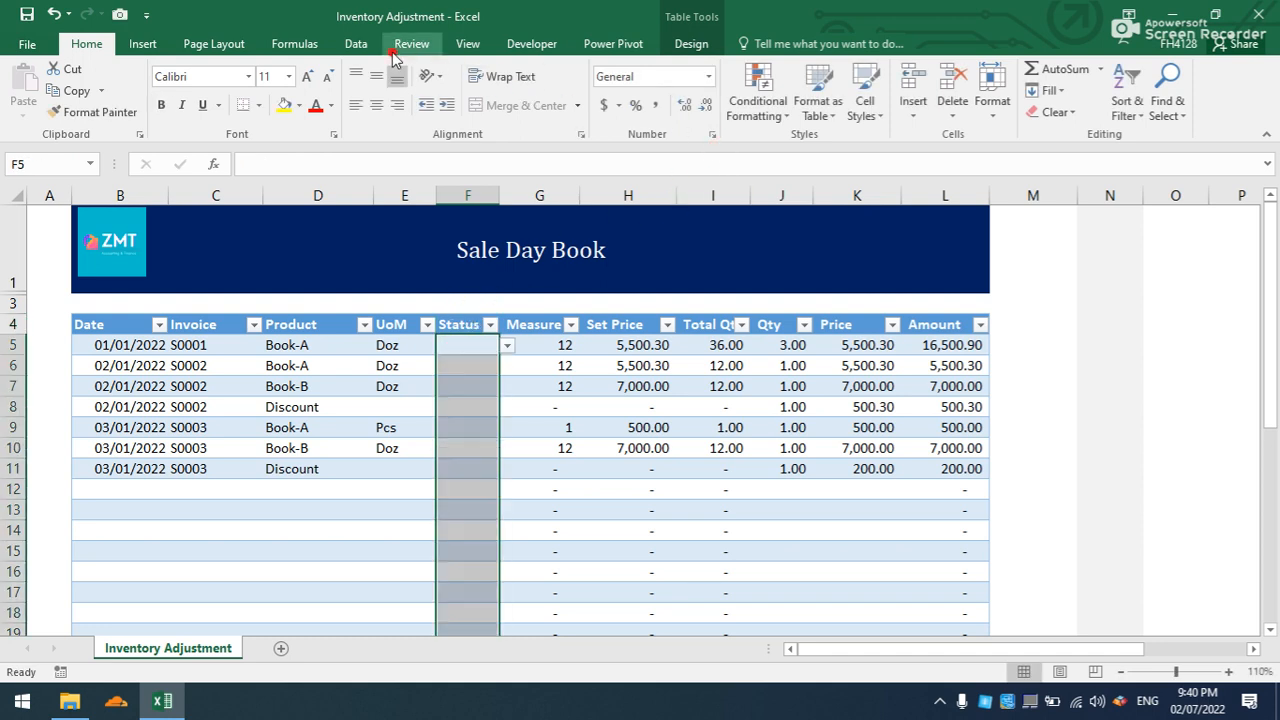
click(356, 44)
click(820, 112)
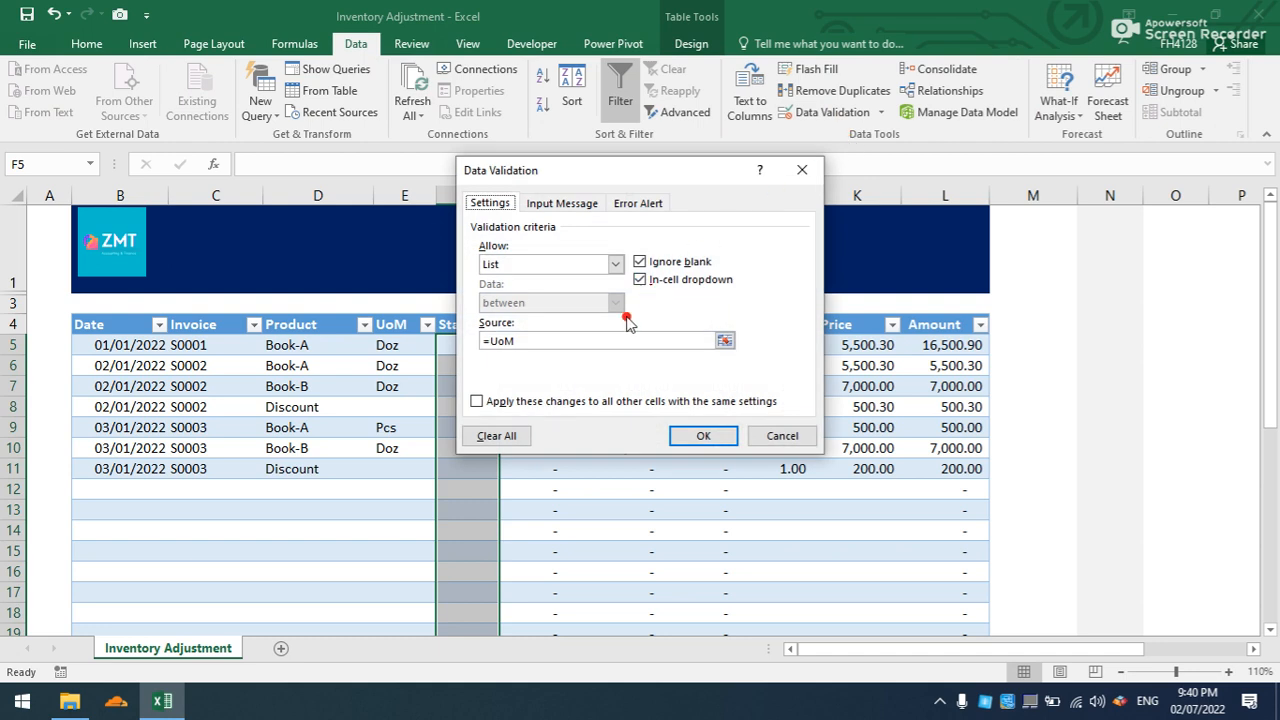
click(522, 440)
click(697, 437)
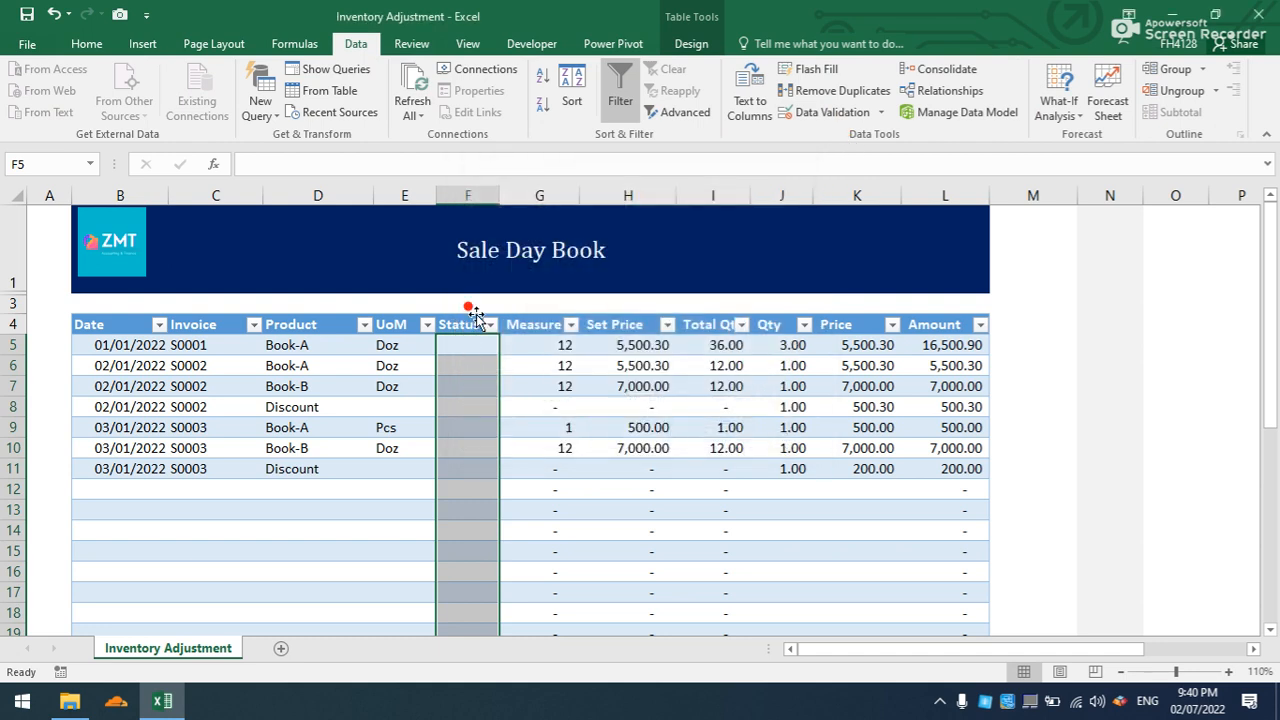
- Apply list validation with the source Opening,Adjustment to the Status column, with Ignore blank turned off
click(822, 112)
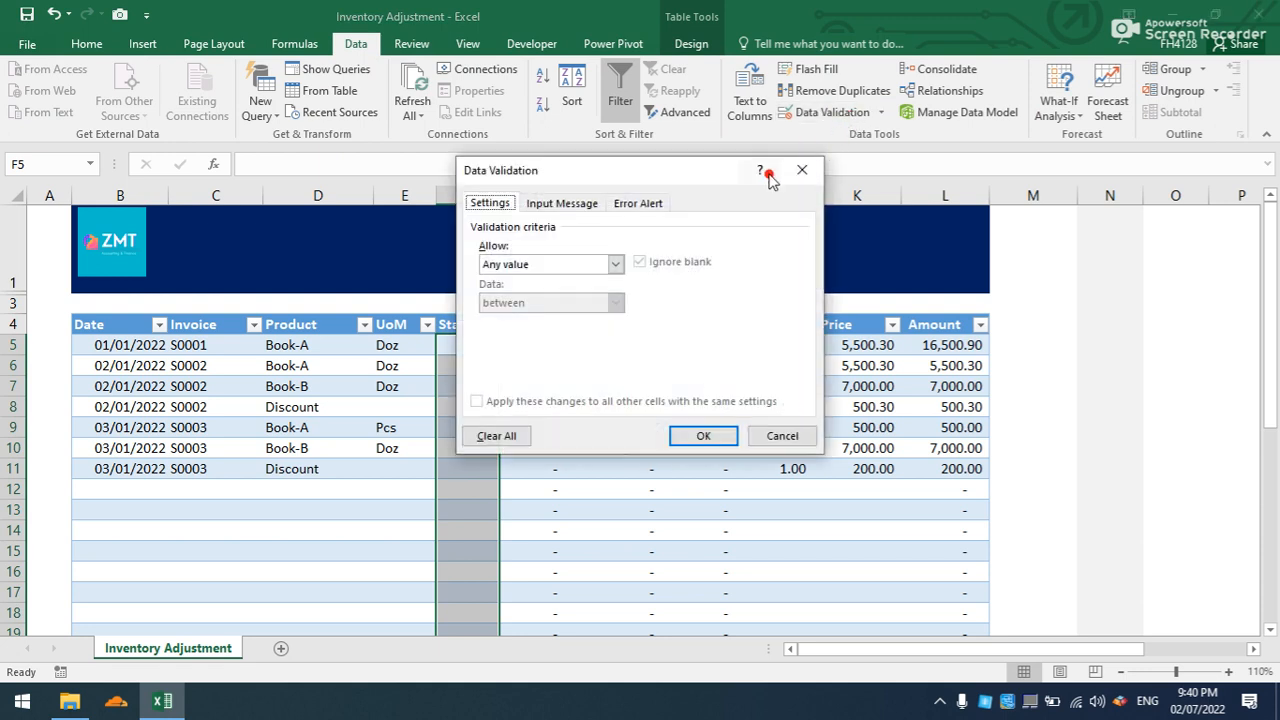
click(612, 265)
click(545, 317)
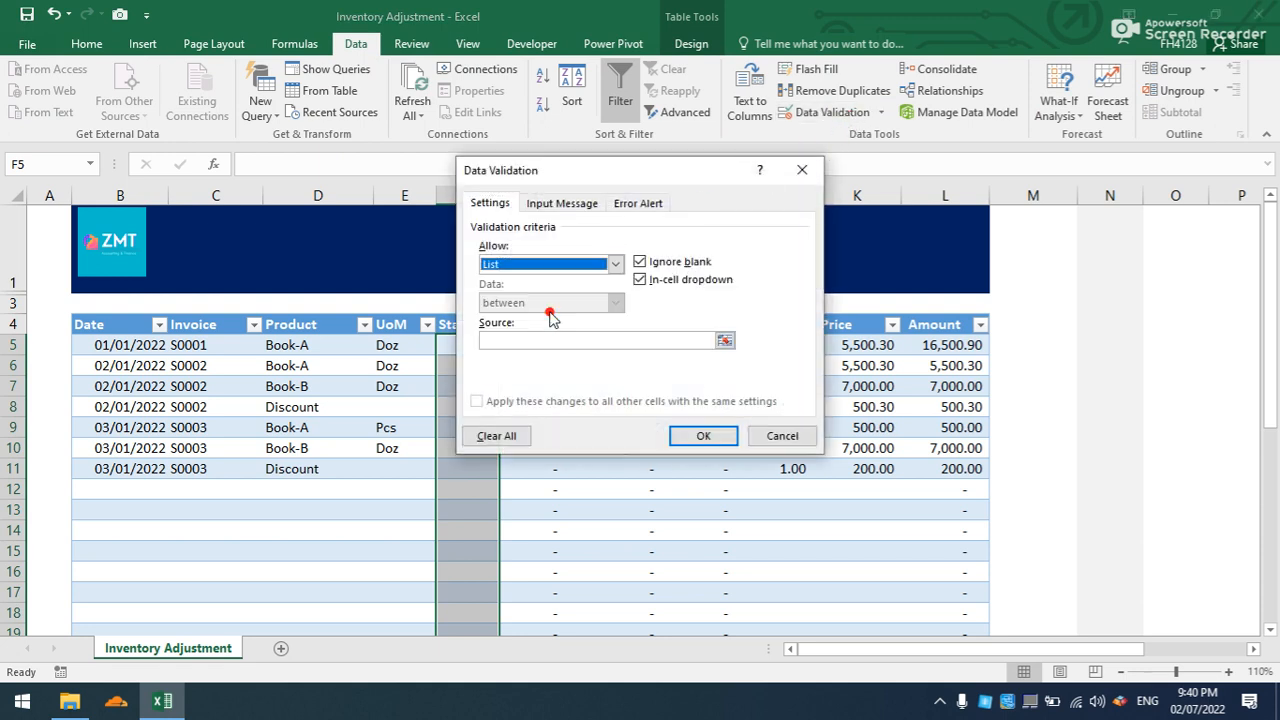
click(639, 262)
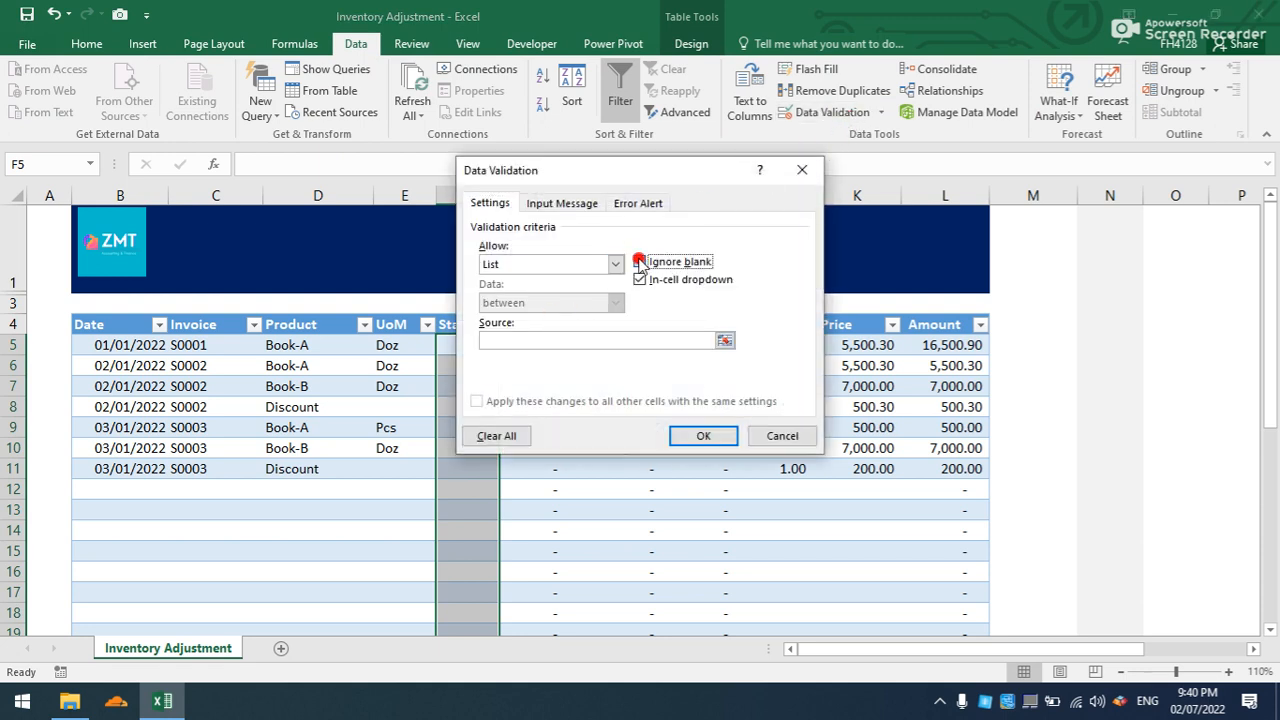
click(530, 340)
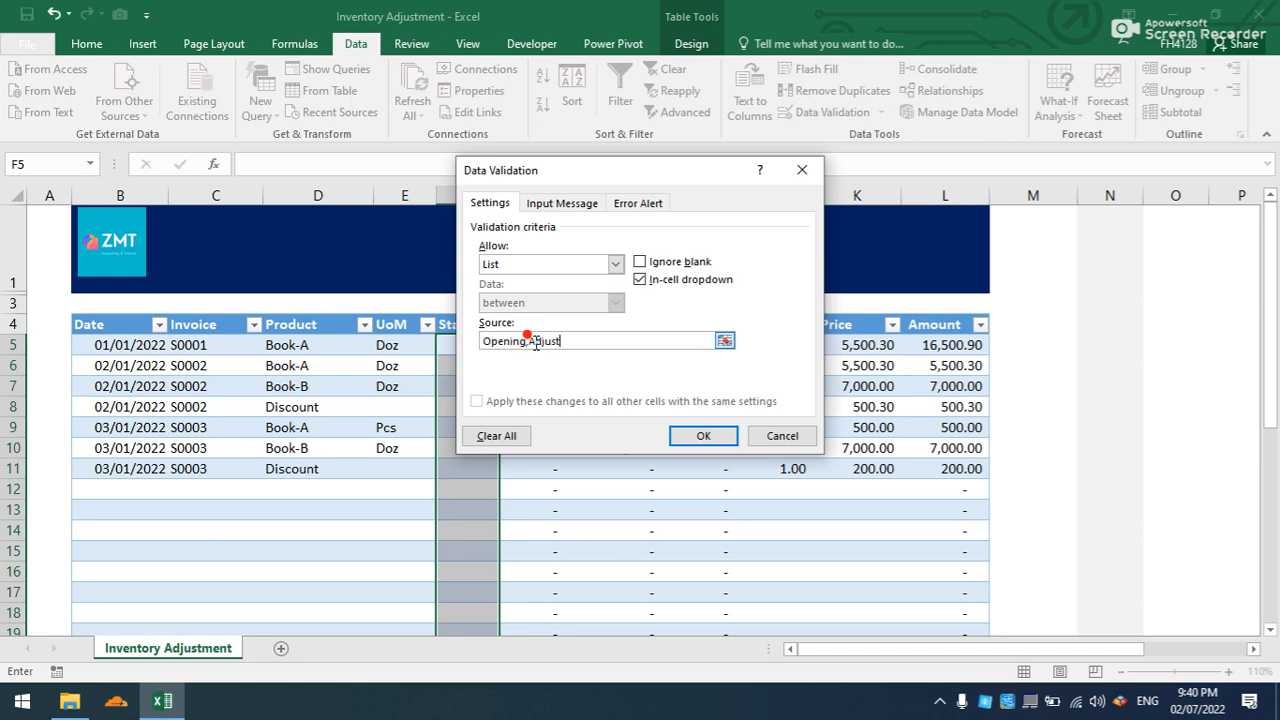
click(702, 435)
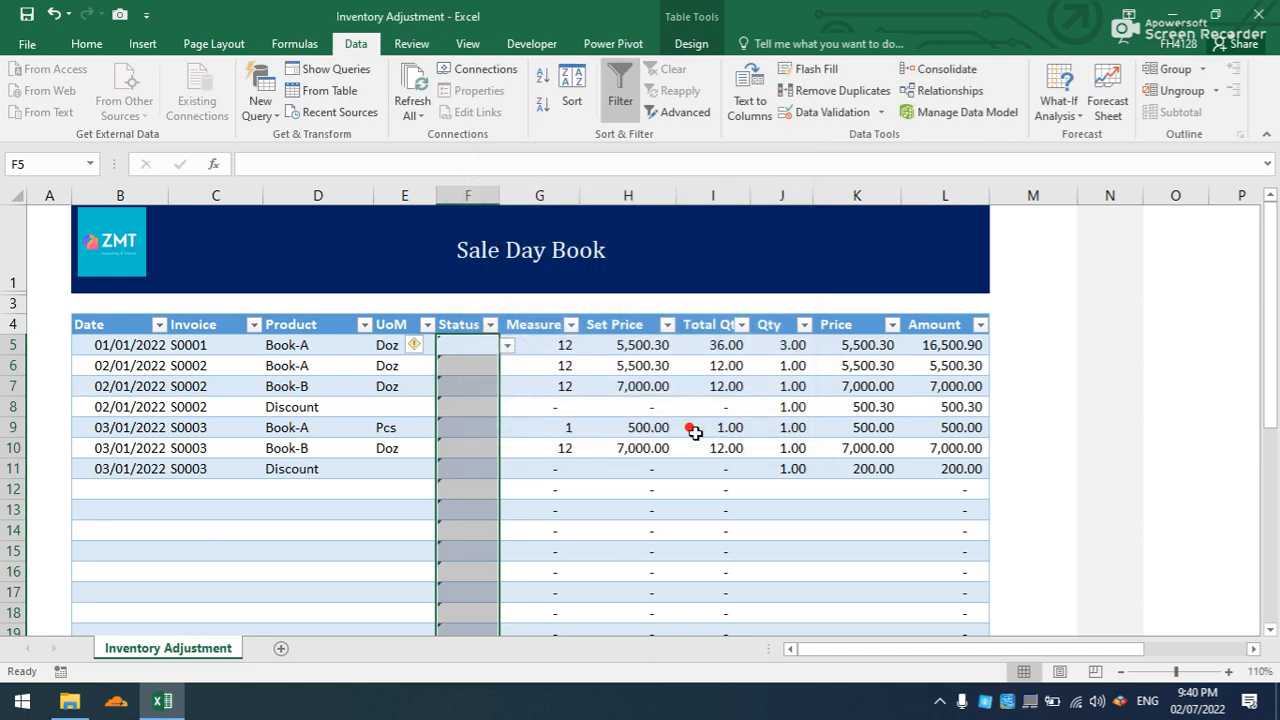
- Check the Status column's dropdown choices and the data validation error options on its cells
click(507, 345)
click(474, 365)
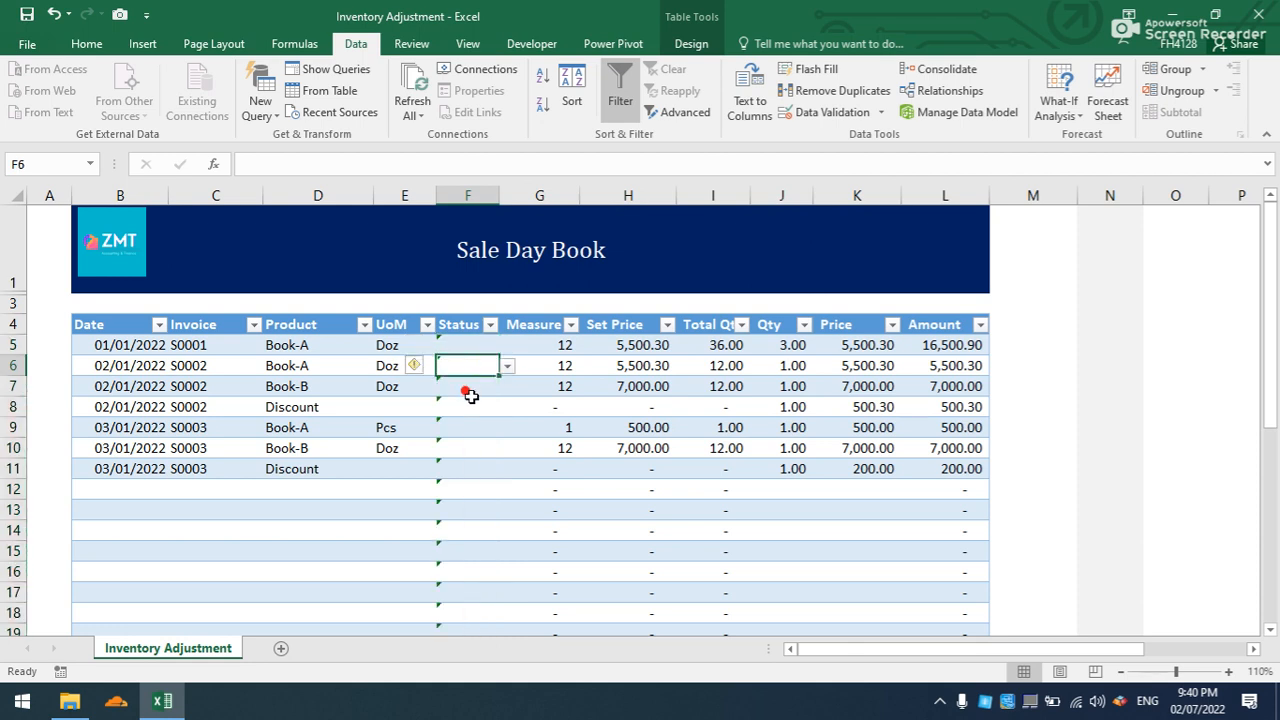
click(445, 316)
click(417, 346)
click(441, 370)
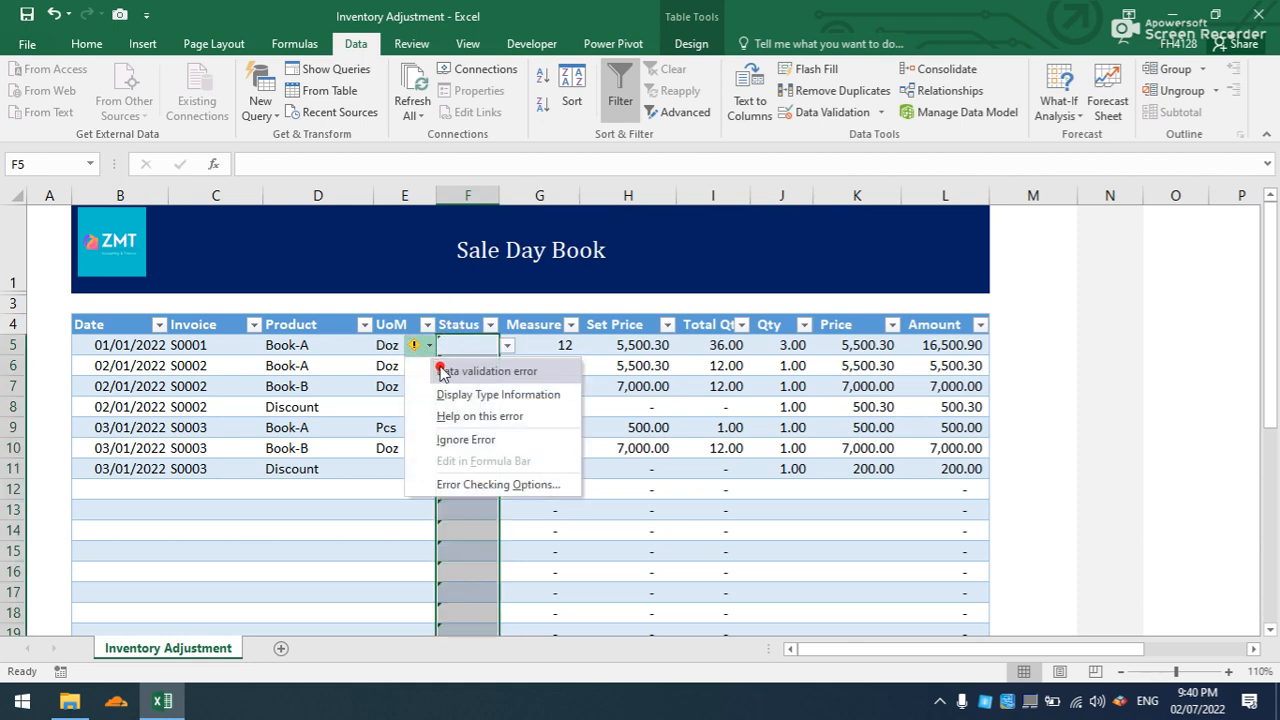
click(457, 395)
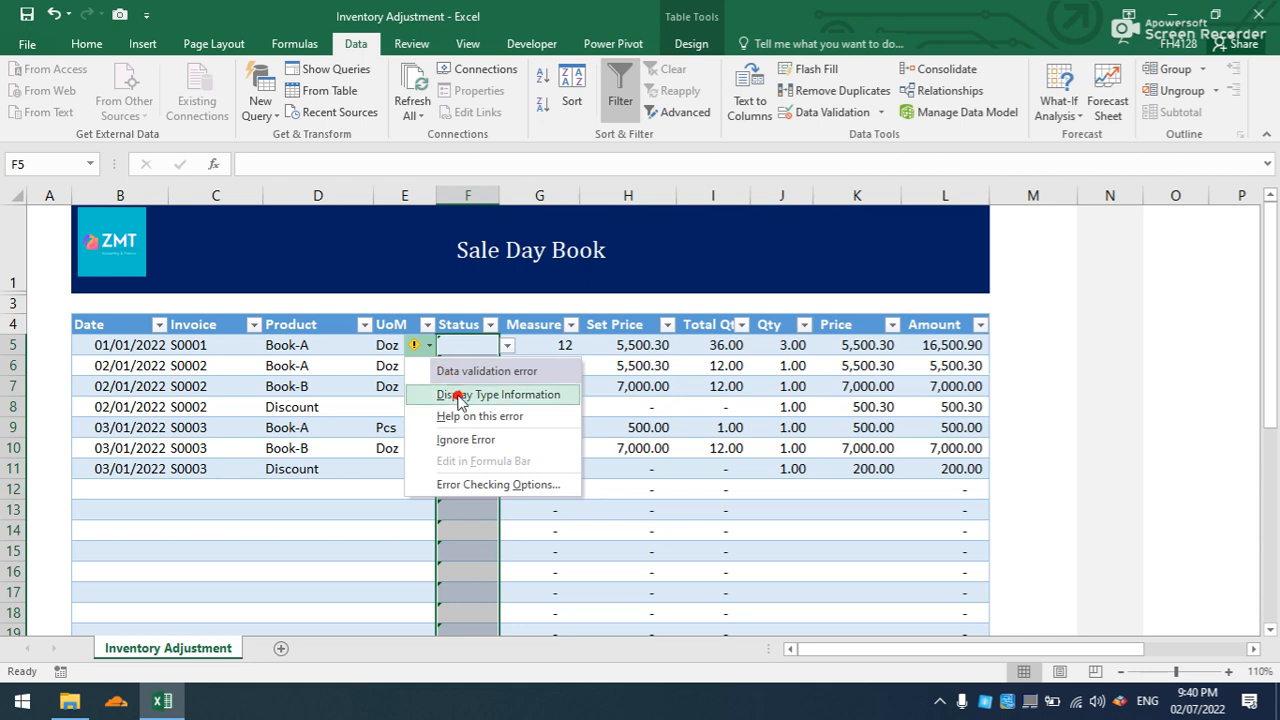
click(752, 386)
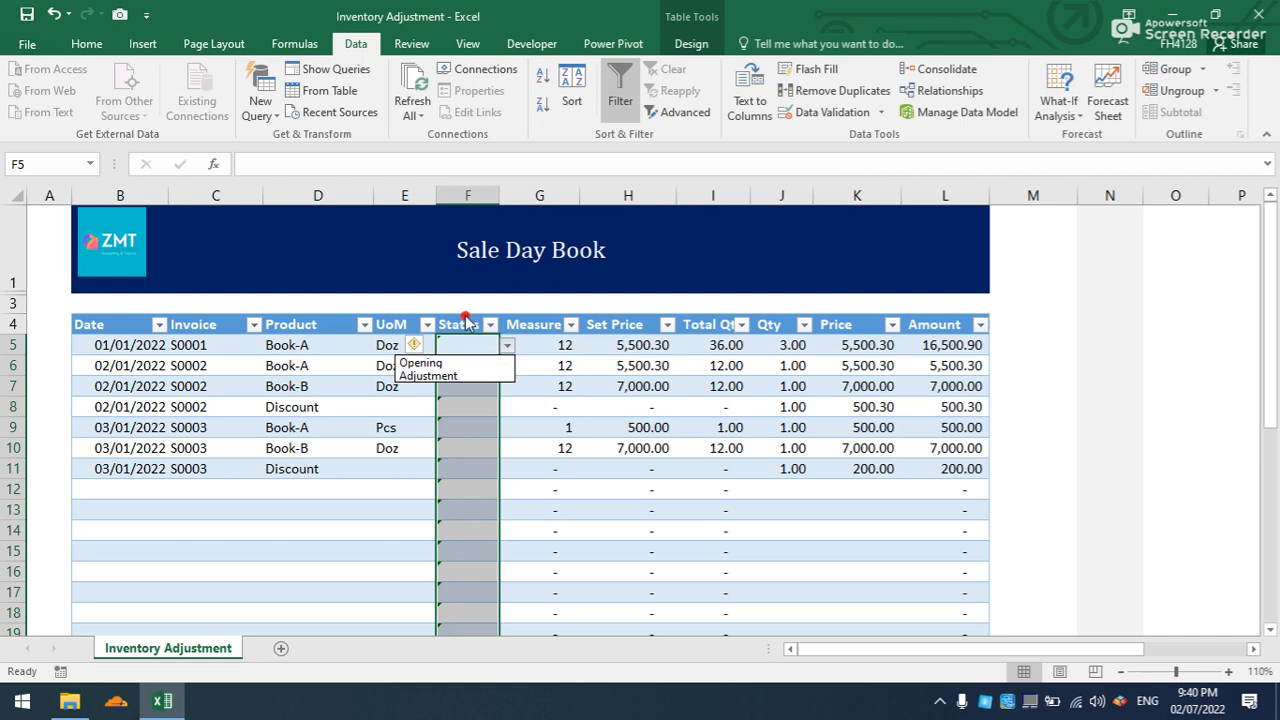
- Change the Status validation source to "Opening","Adjustment" with quotation marks, turn on Ignore blank, and check the dropdown
click(881, 114)
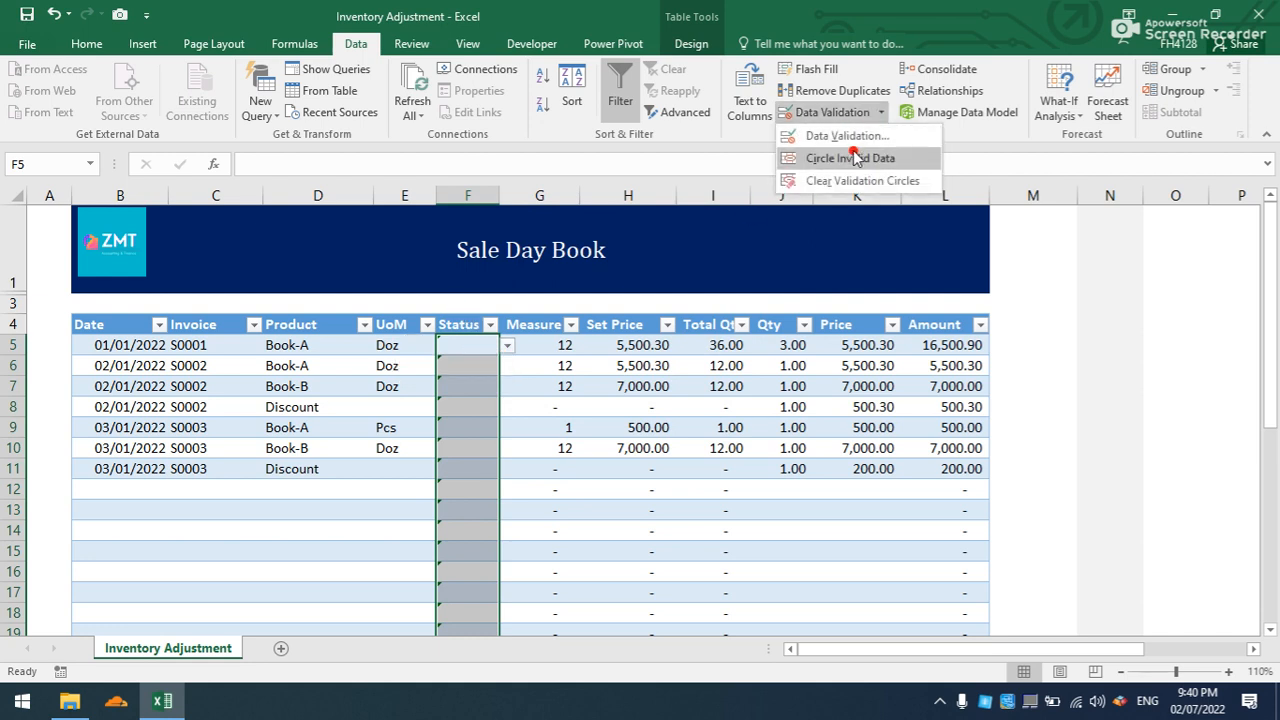
click(845, 134)
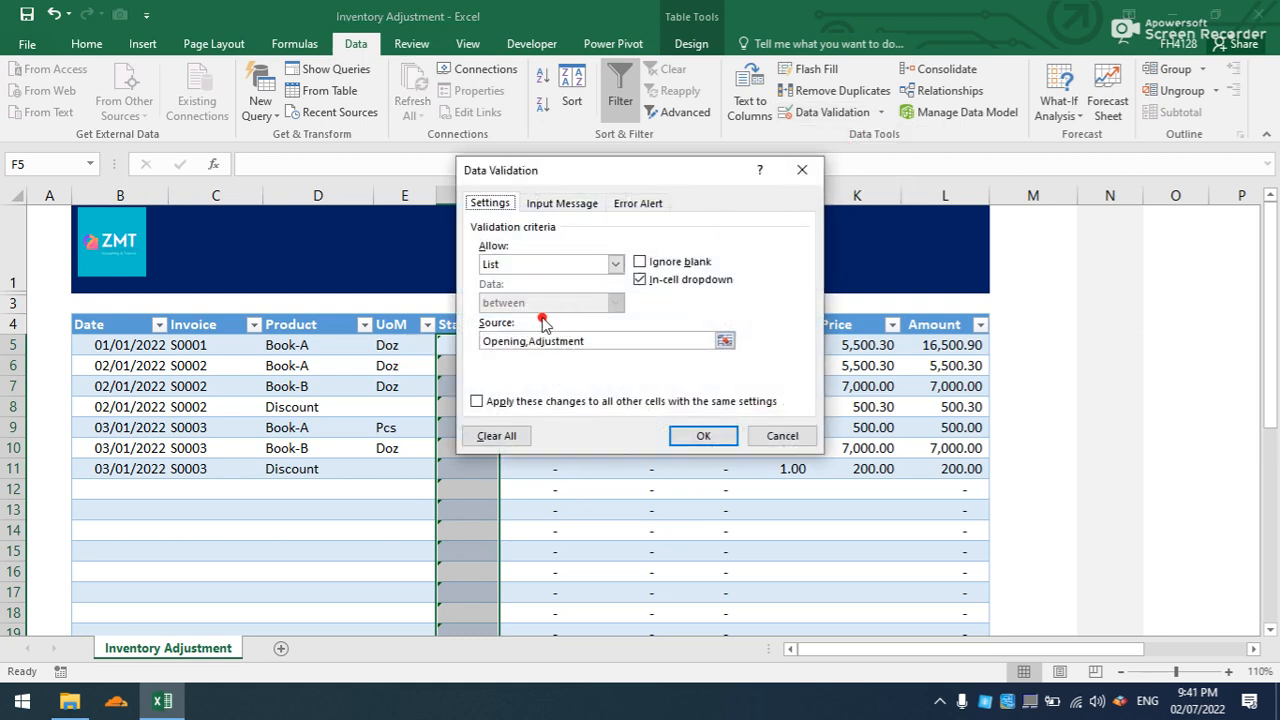
click(525, 342)
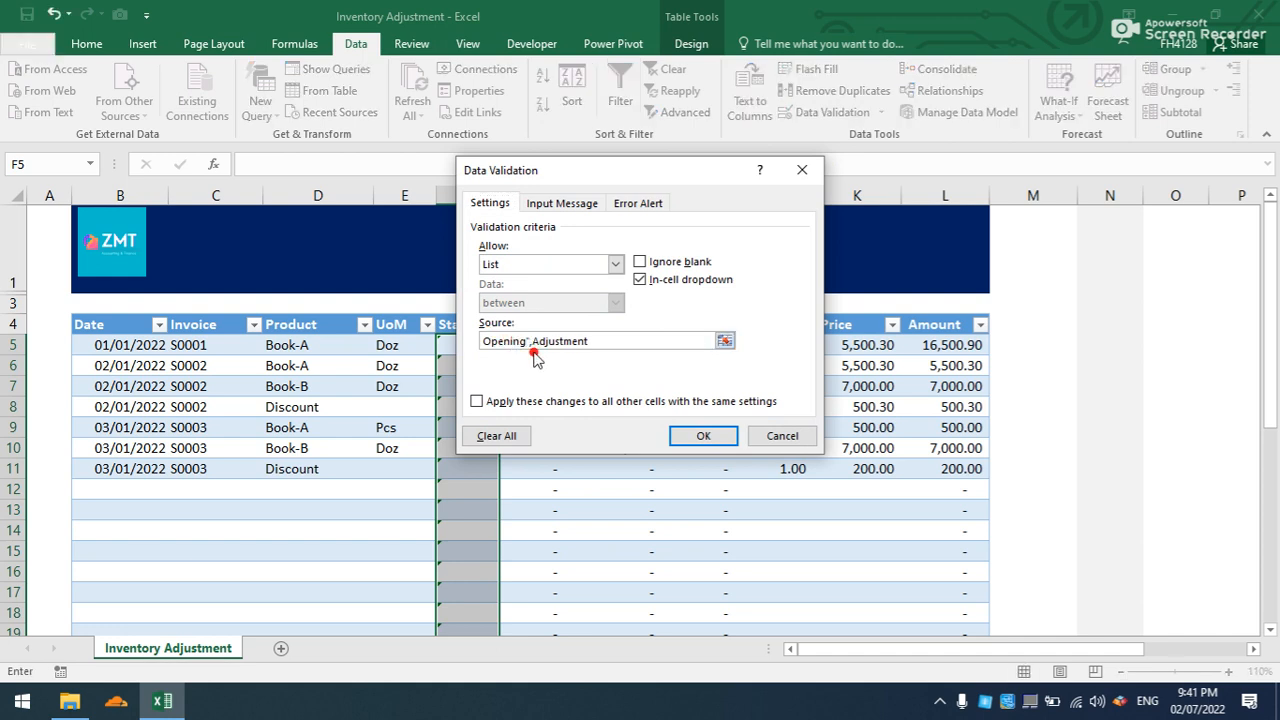
click(484, 341)
text(",)
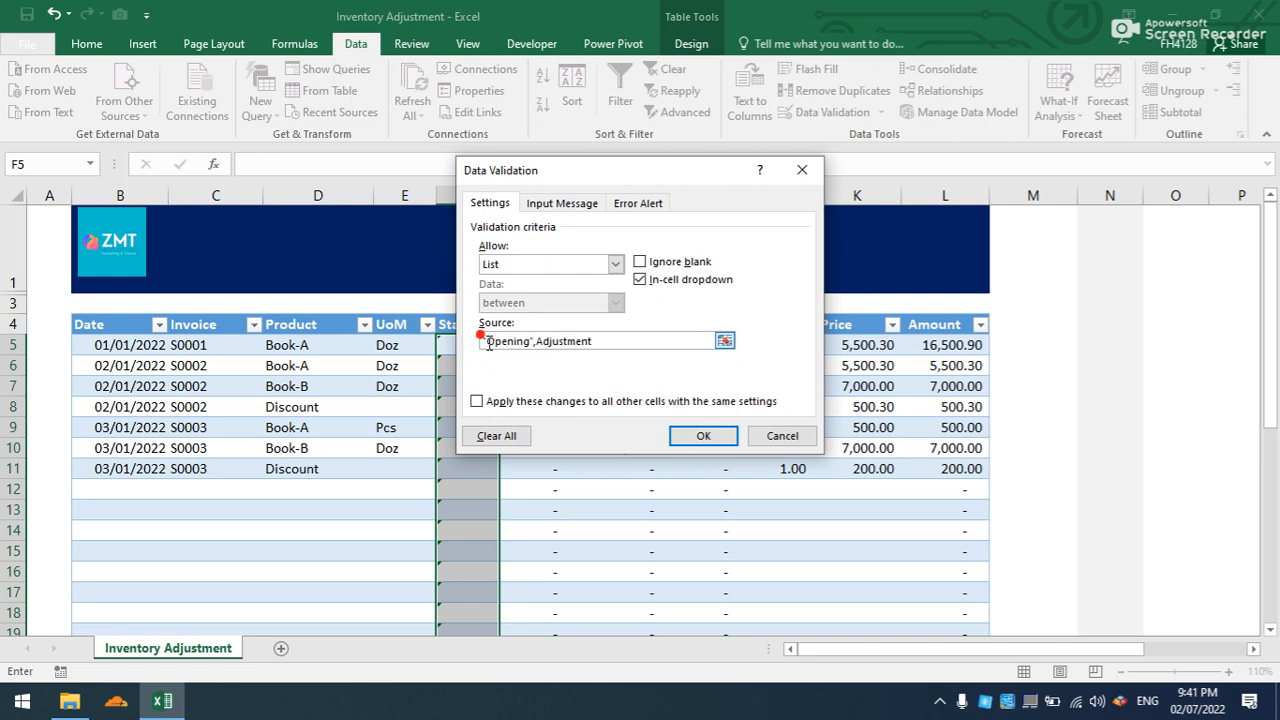
text(")
click(611, 340)
text(")
click(640, 261)
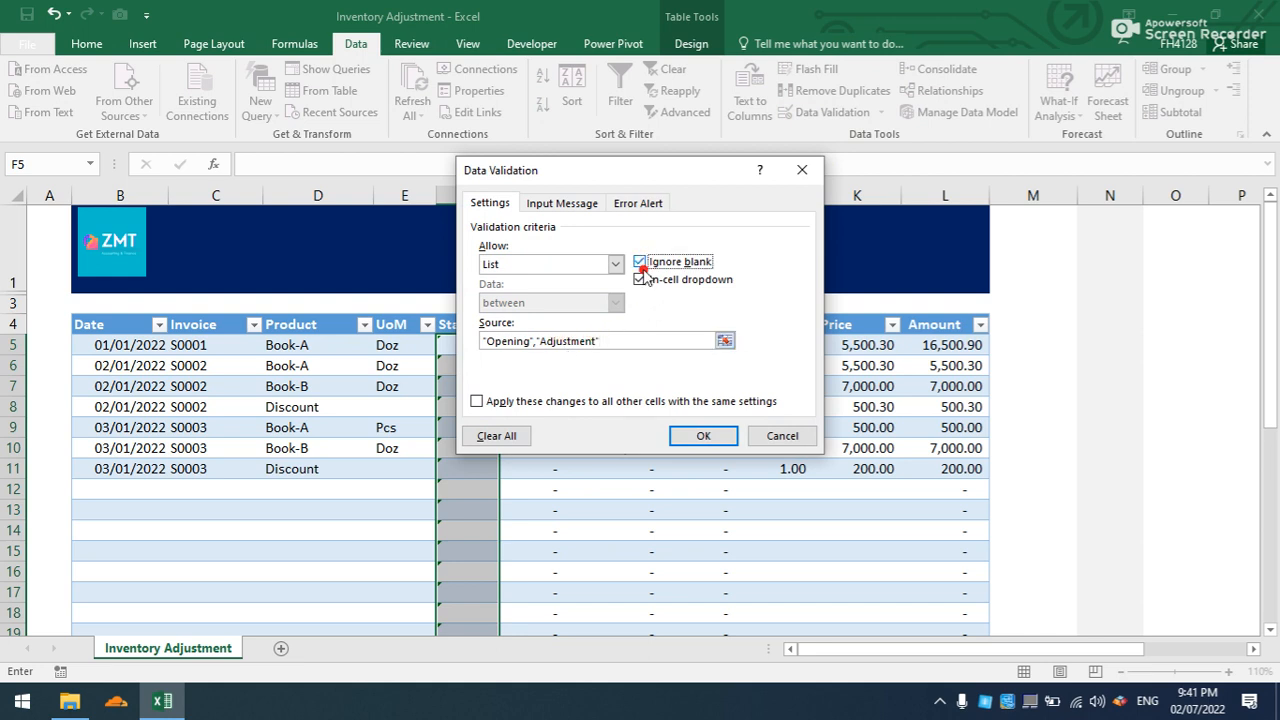
click(703, 436)
click(509, 345)
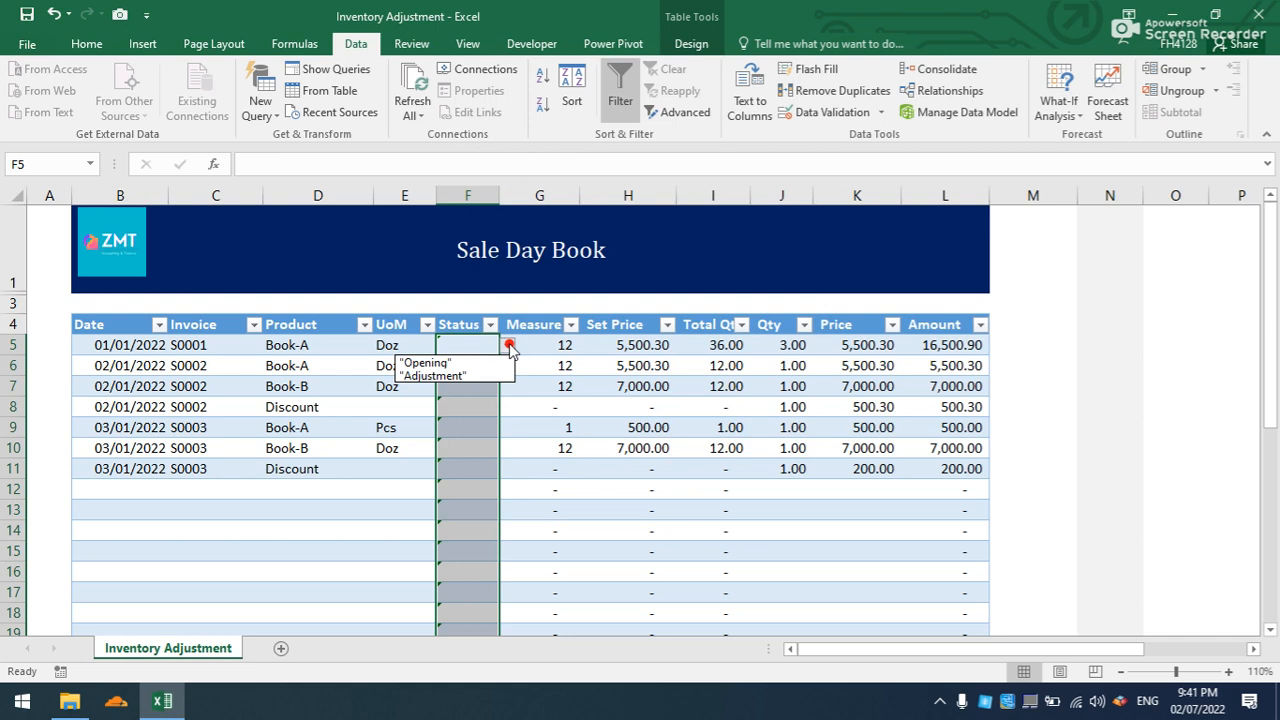
- Check the dropdown choices offered in the first data cell of the Status column
click(509, 346)
click(509, 346)
click(509, 346)
click(509, 346)
click(509, 346)
click(509, 346)
click(509, 346)
click(509, 346)
- Clear the "Opening","Adjustment" list validation from the data cells of the Status column
click(848, 118)
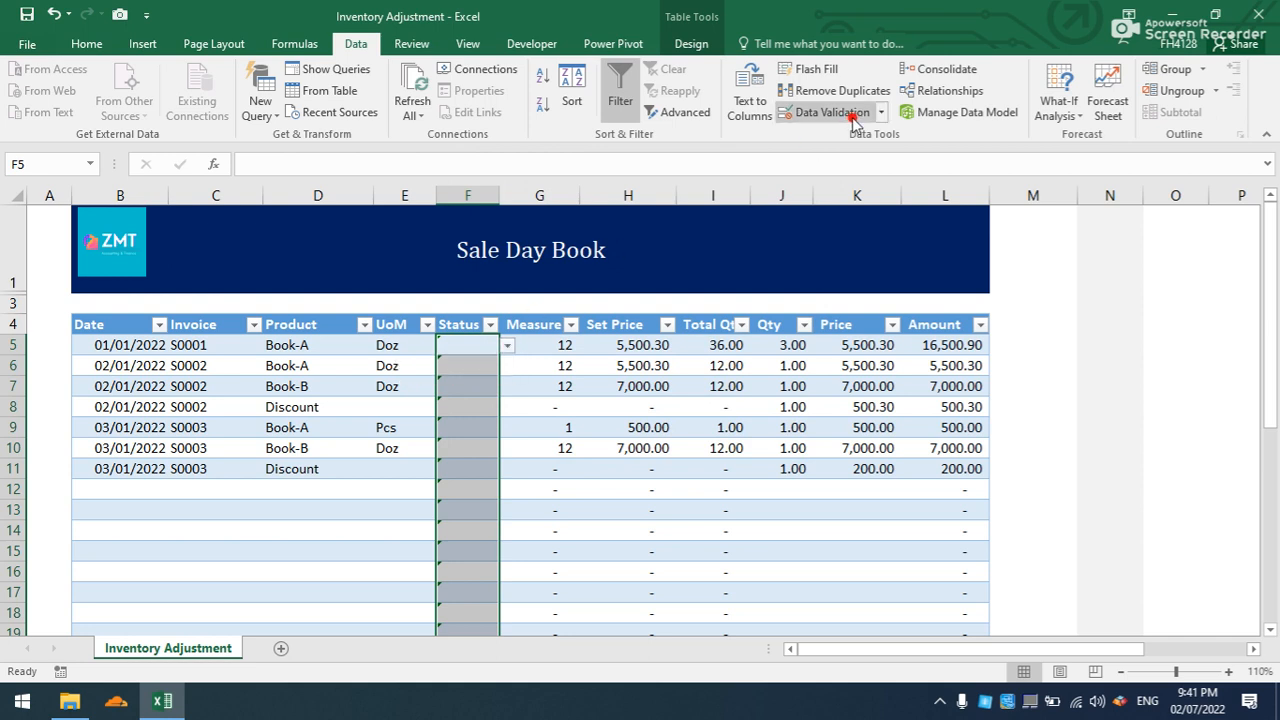
click(830, 113)
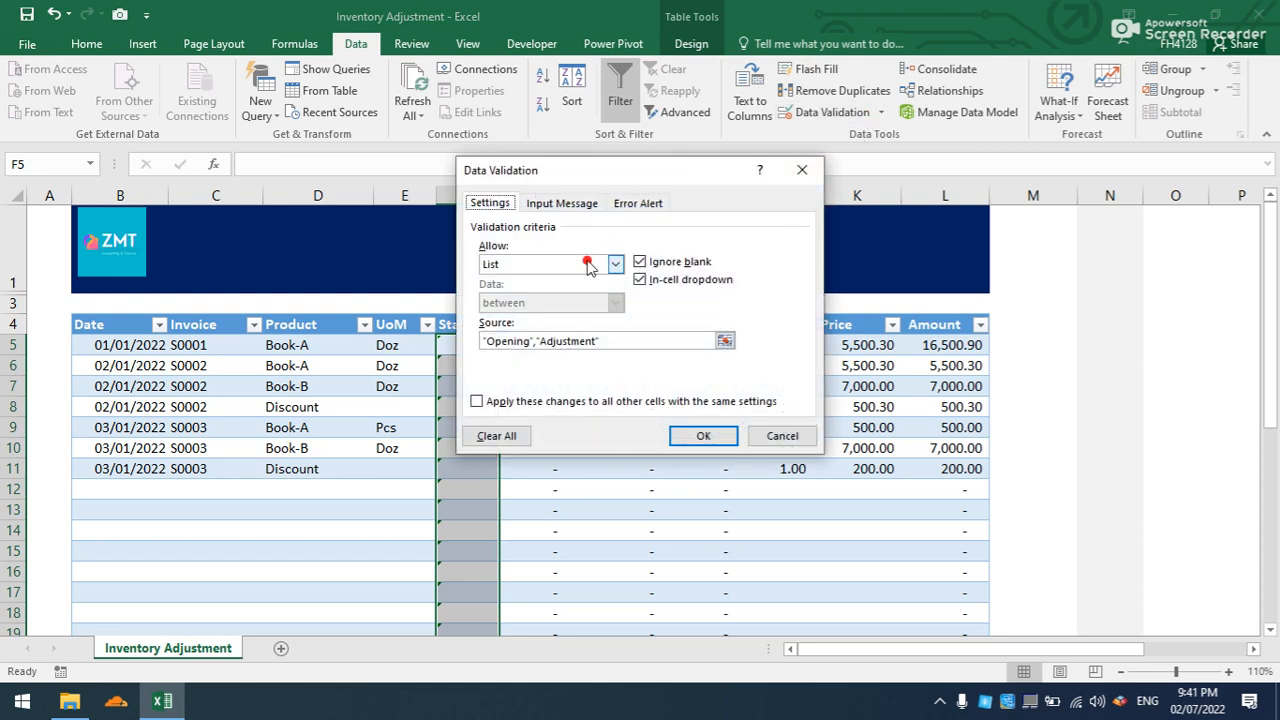
click(600, 340)
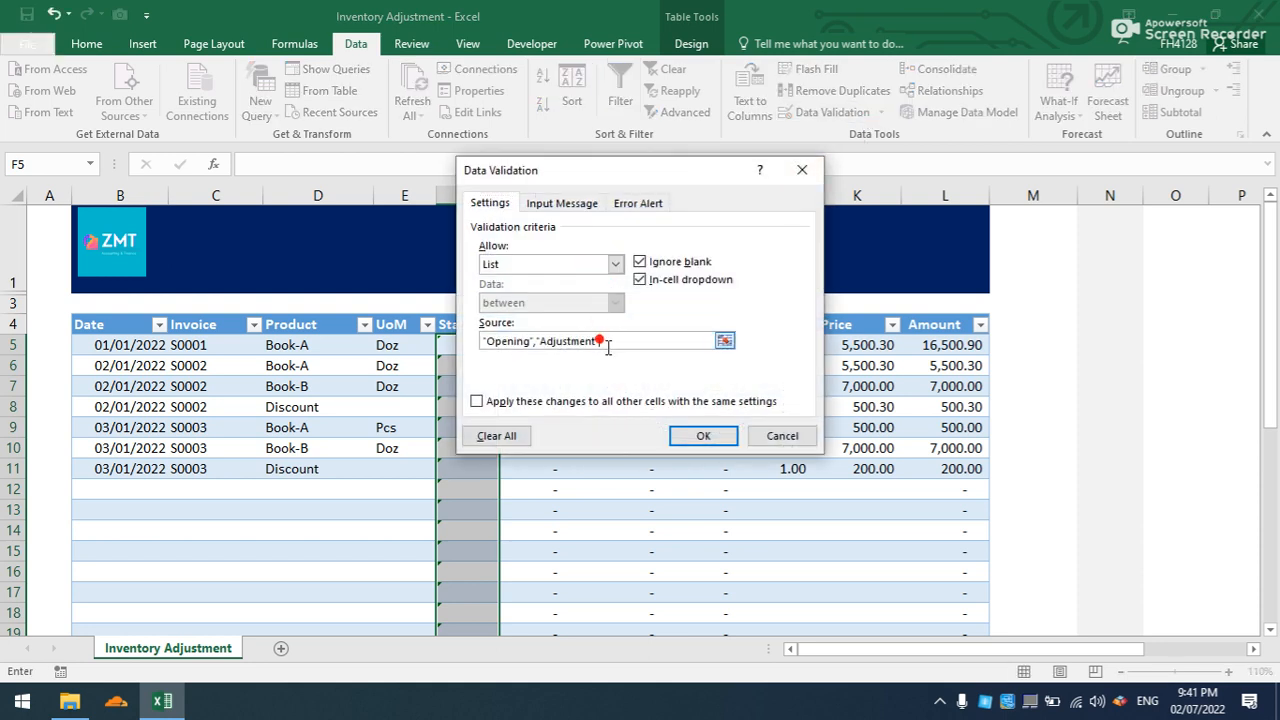
click(505, 436)
click(697, 440)
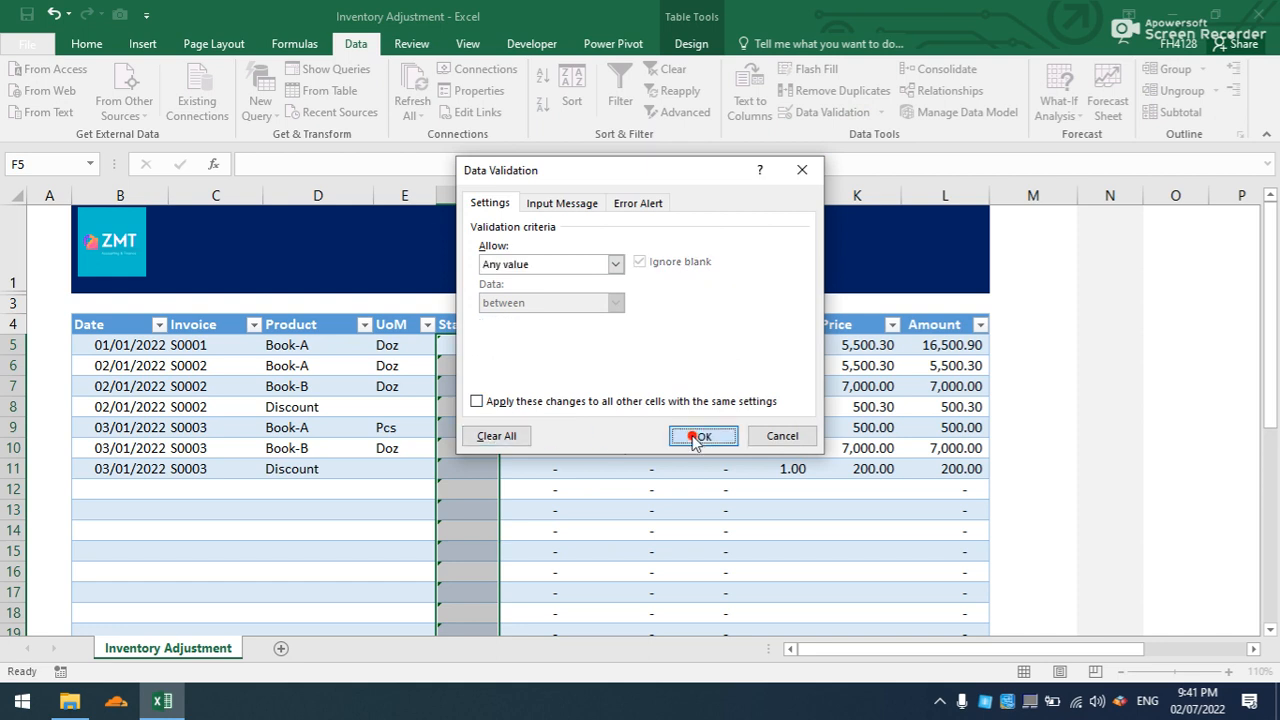
- Enter the heading Status in column O beside the table and place it in cell O4
click(1082, 305)
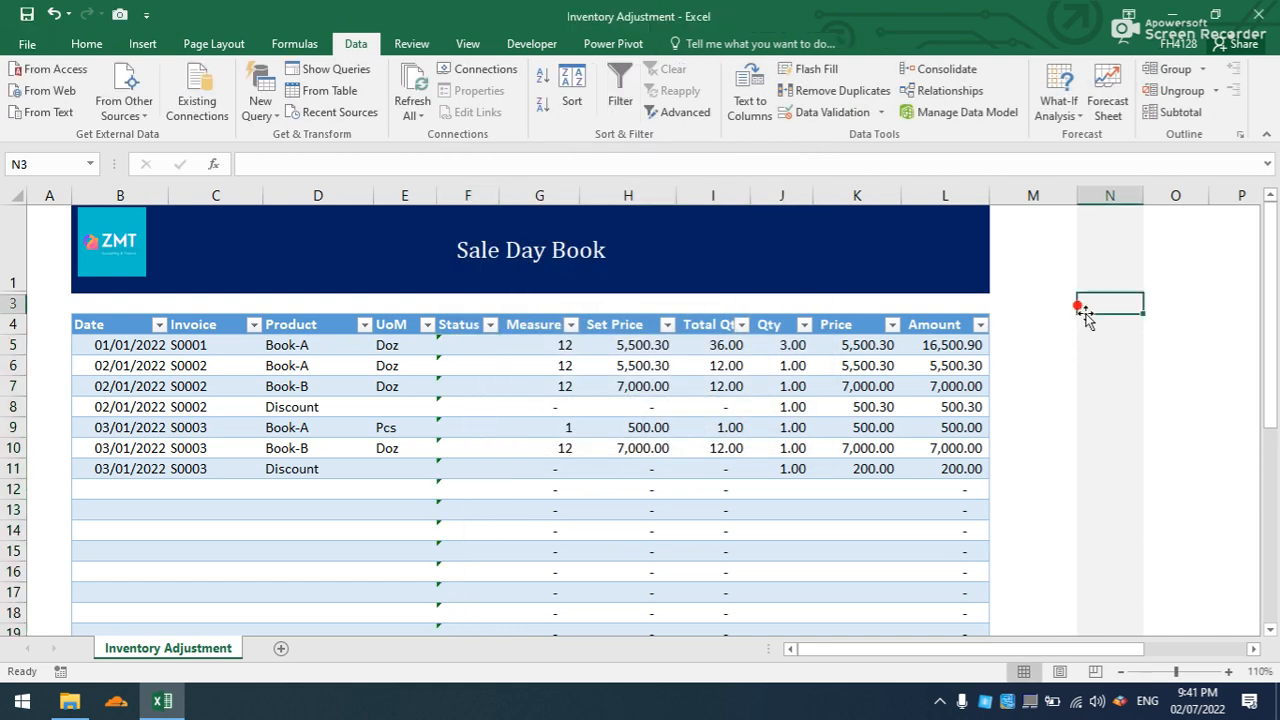
click(1150, 250)
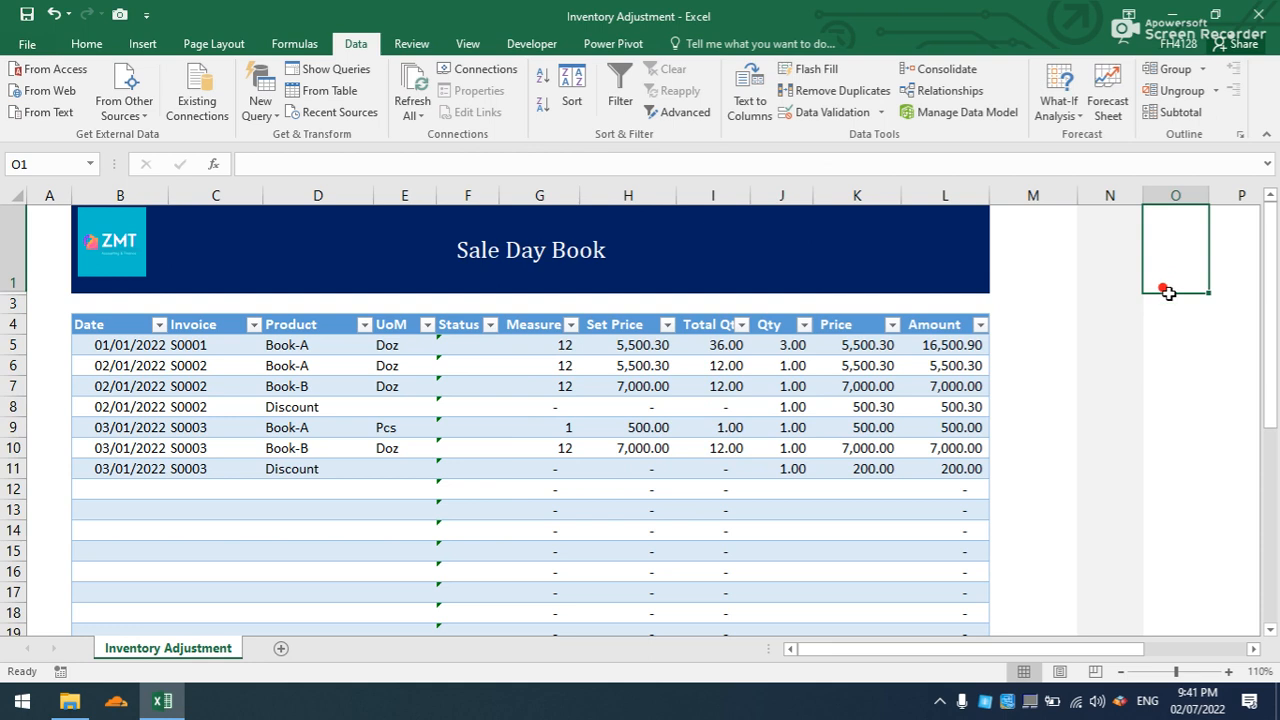
text(Statu)
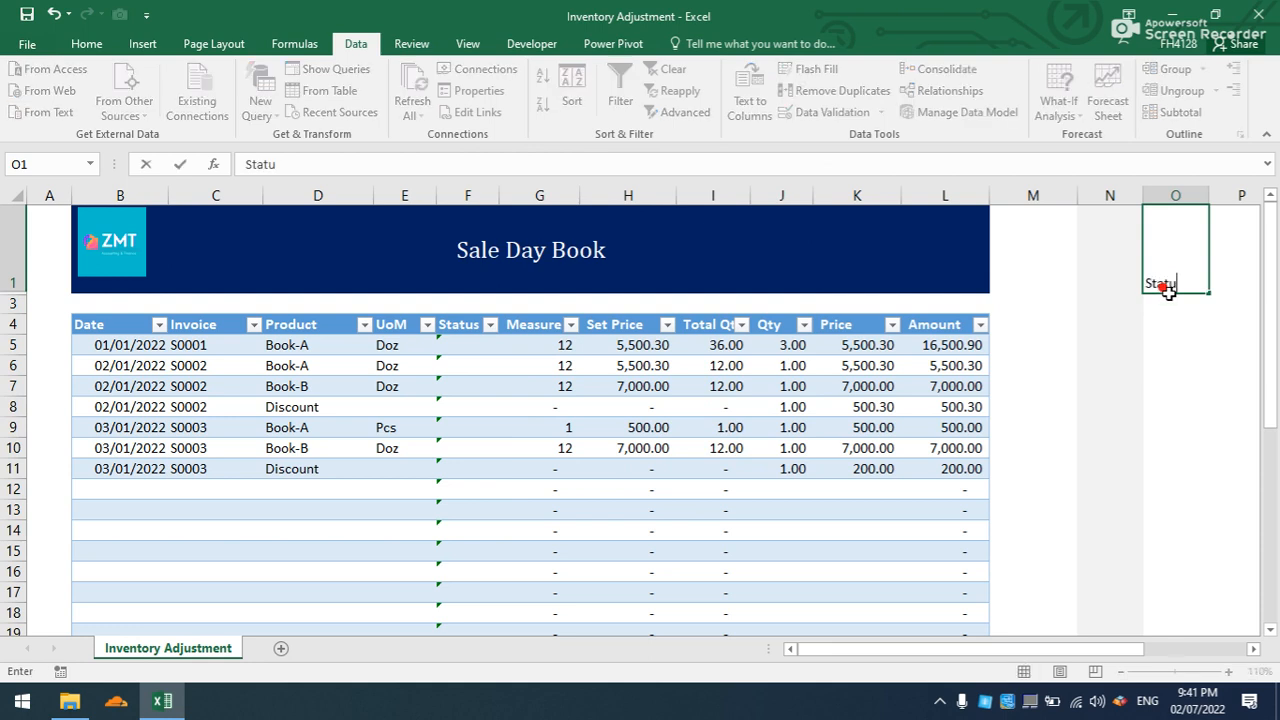
text(s)
click(1186, 326)
click(1177, 282)
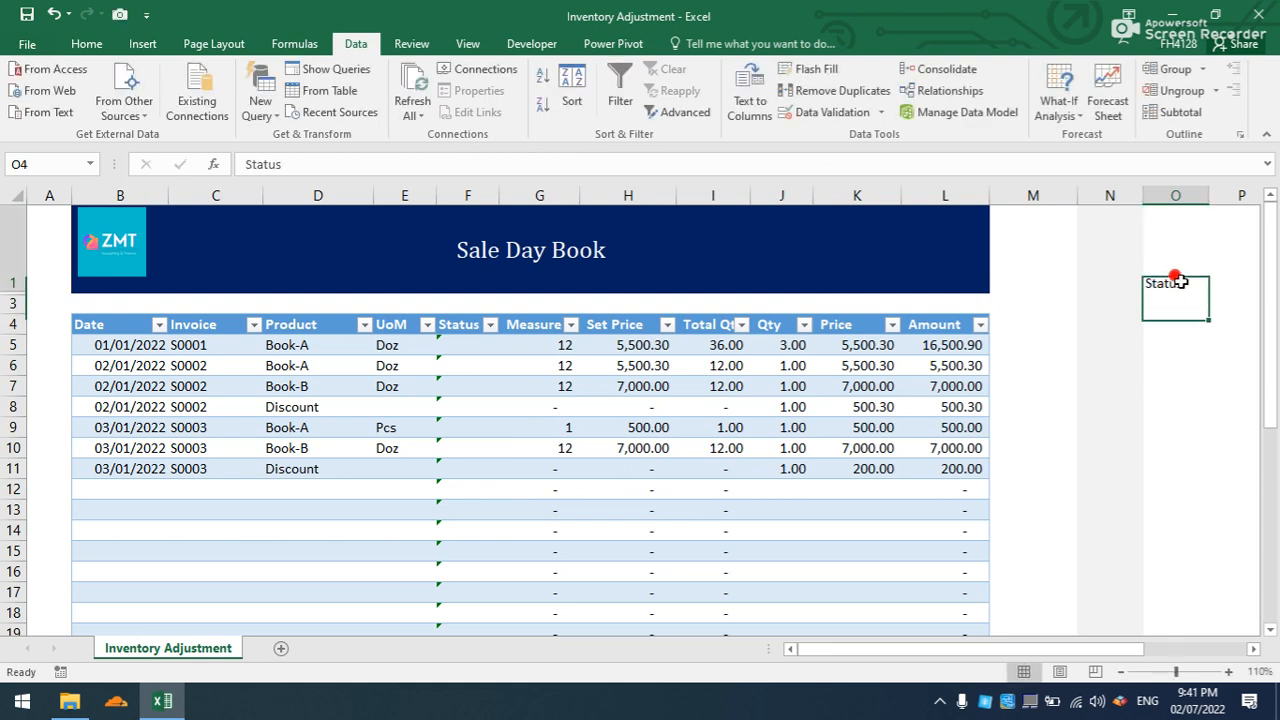
drag(1177, 304, 1179, 323)
click(1177, 285)
click(1179, 292)
- List BD and Adjustment beneath the separate Status heading and convert O4:O6 into a table with headers
click(1177, 340)
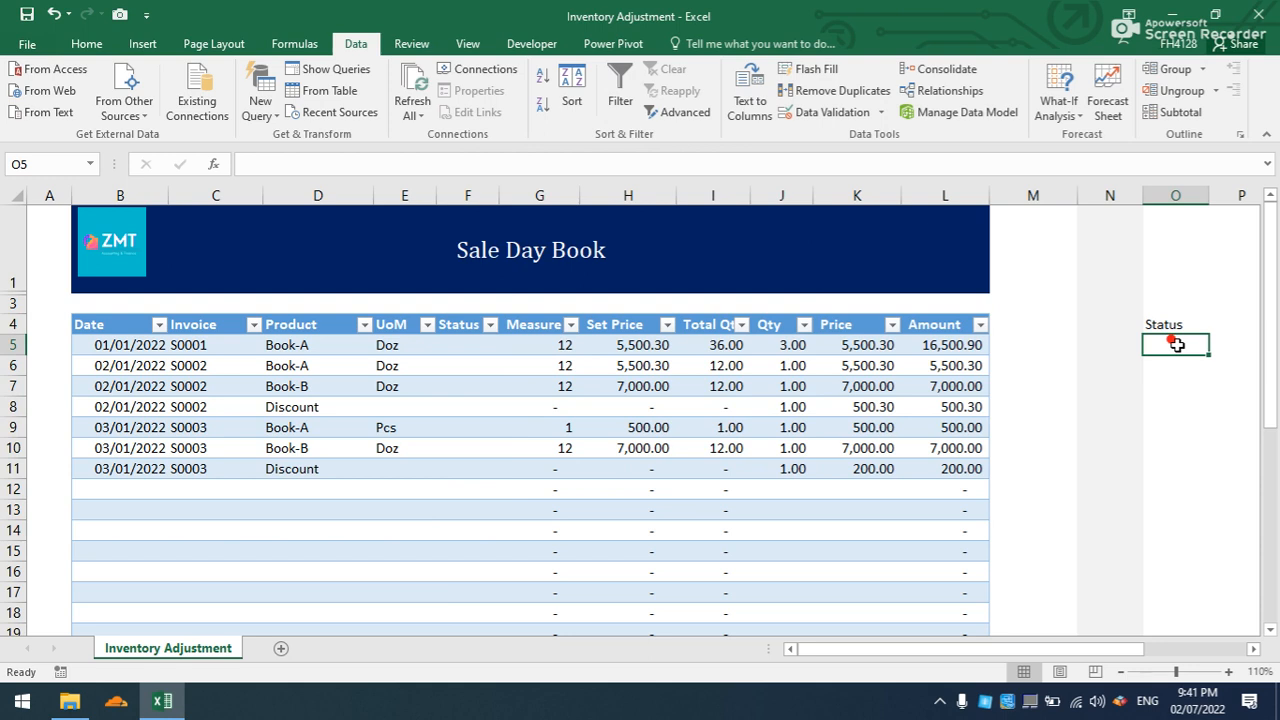
text(BD)
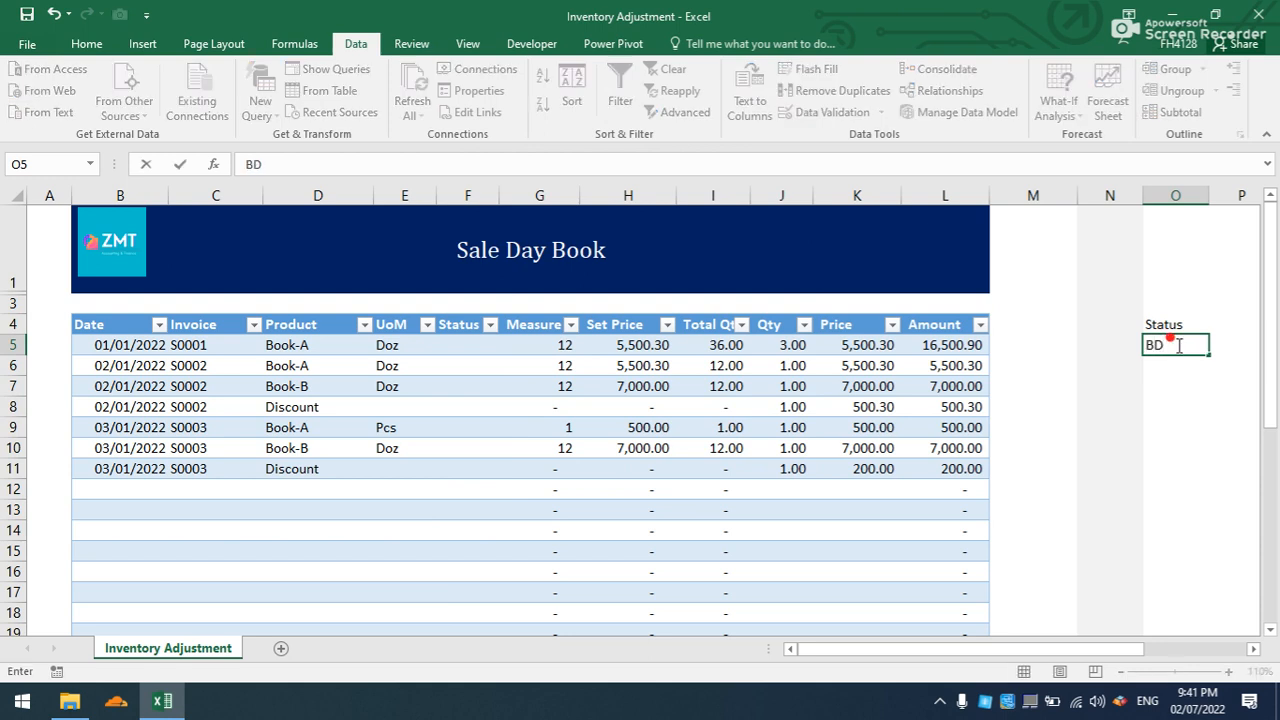
key(Return)
text(Adjustment)
drag(1183, 331, 1184, 358)
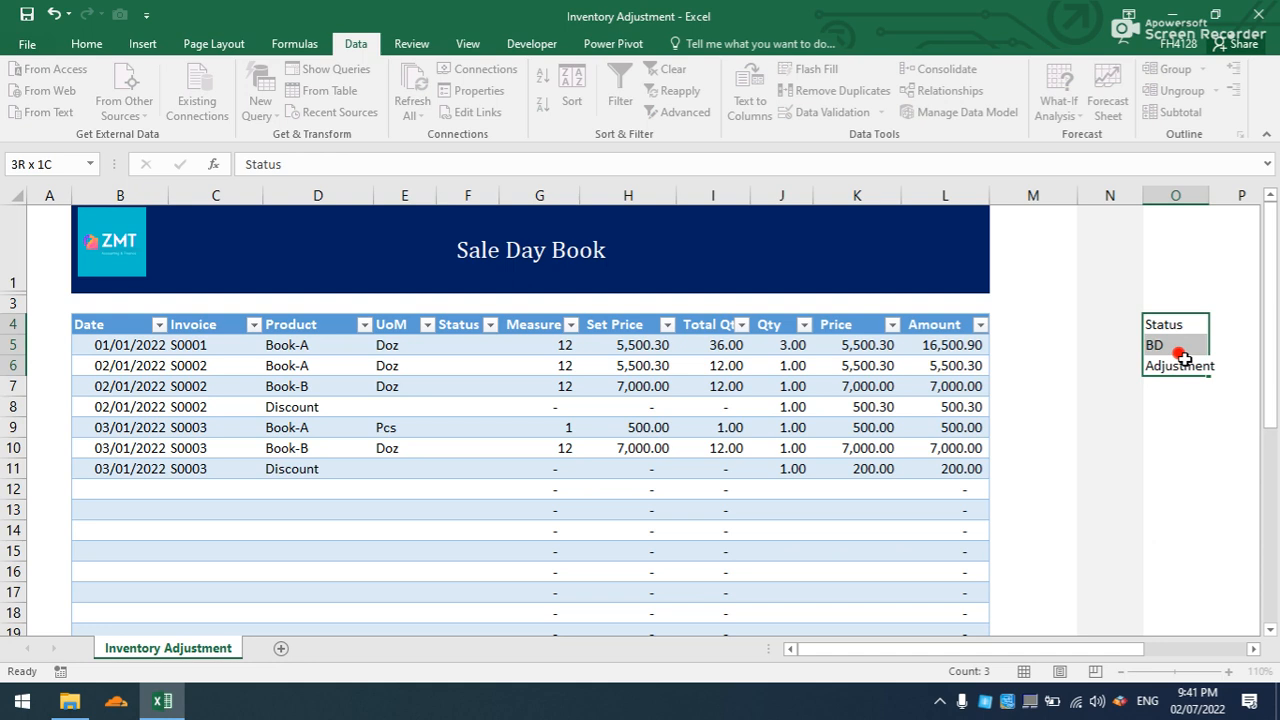
key(ctrl+t)
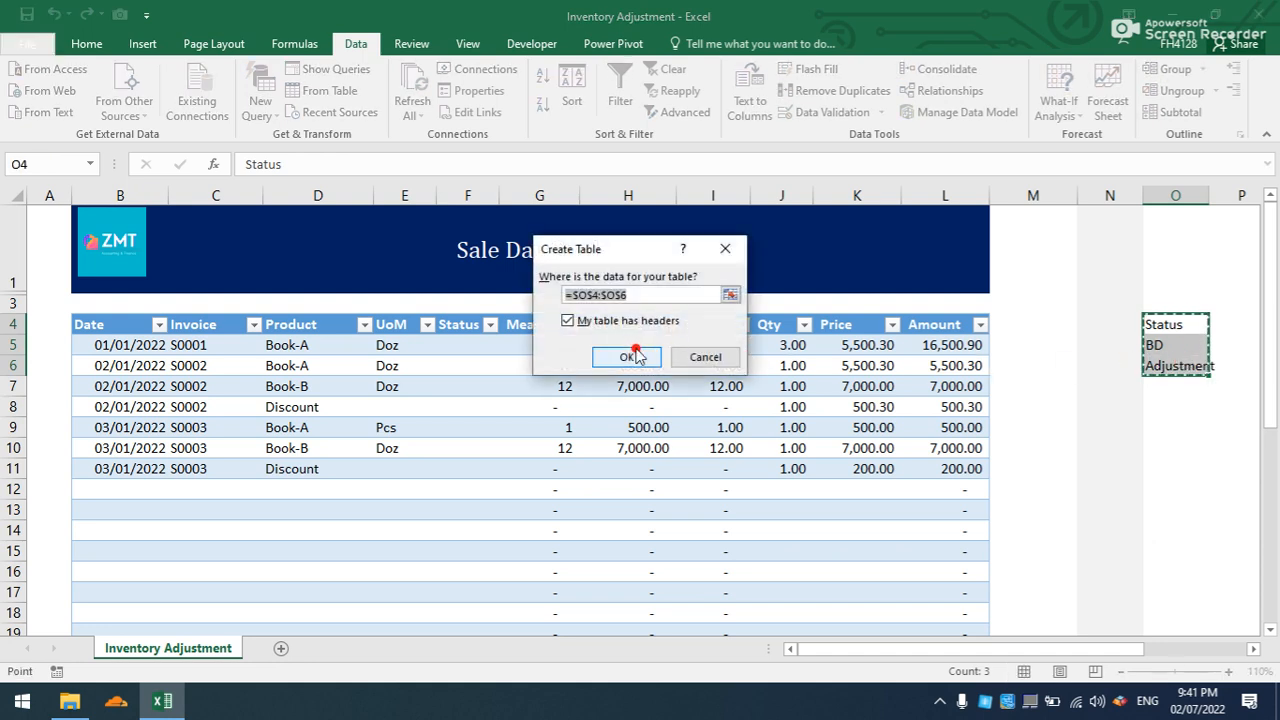
click(633, 357)
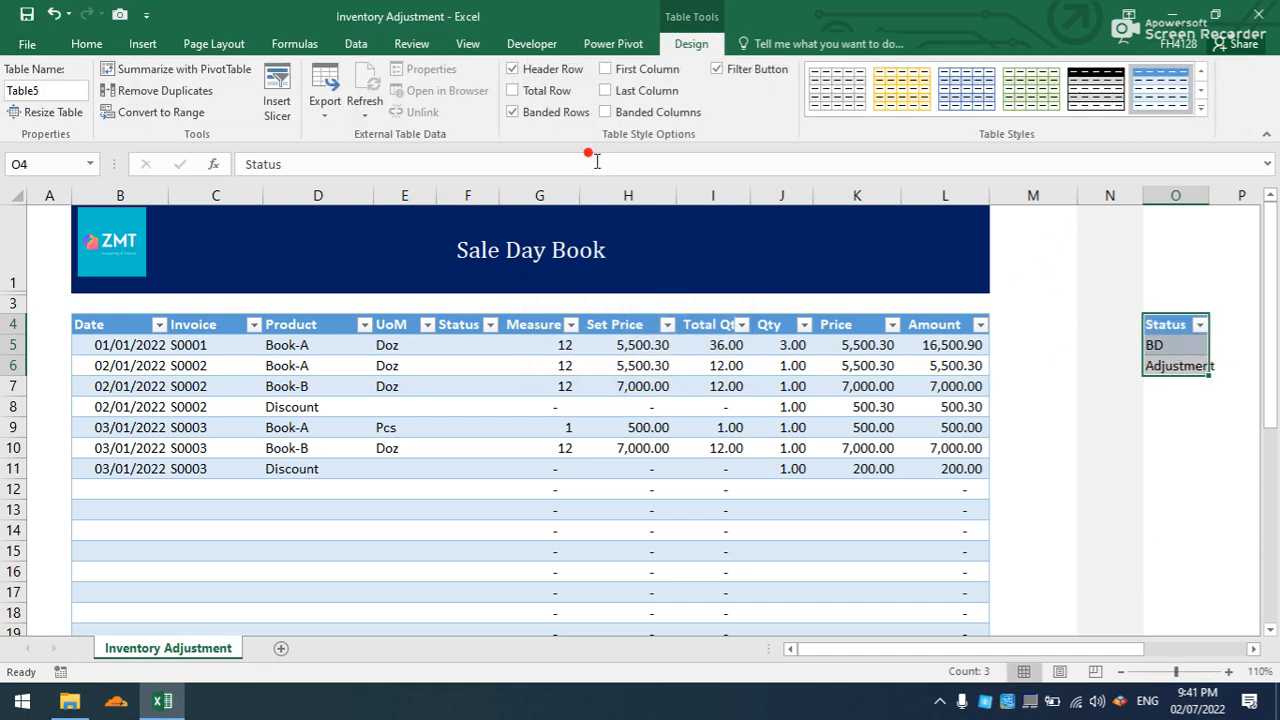
- Apply list validation to the main table's Status column, using the range $O$5:$O$6 as the source
click(440, 318)
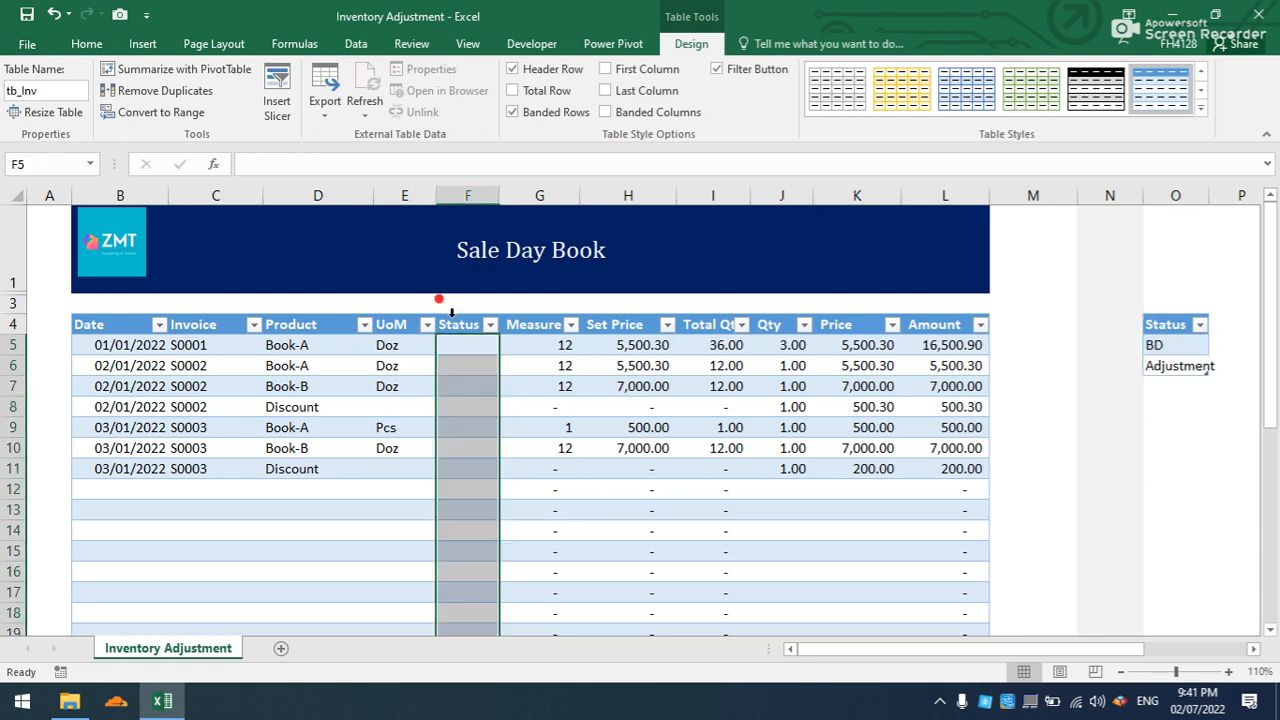
click(357, 44)
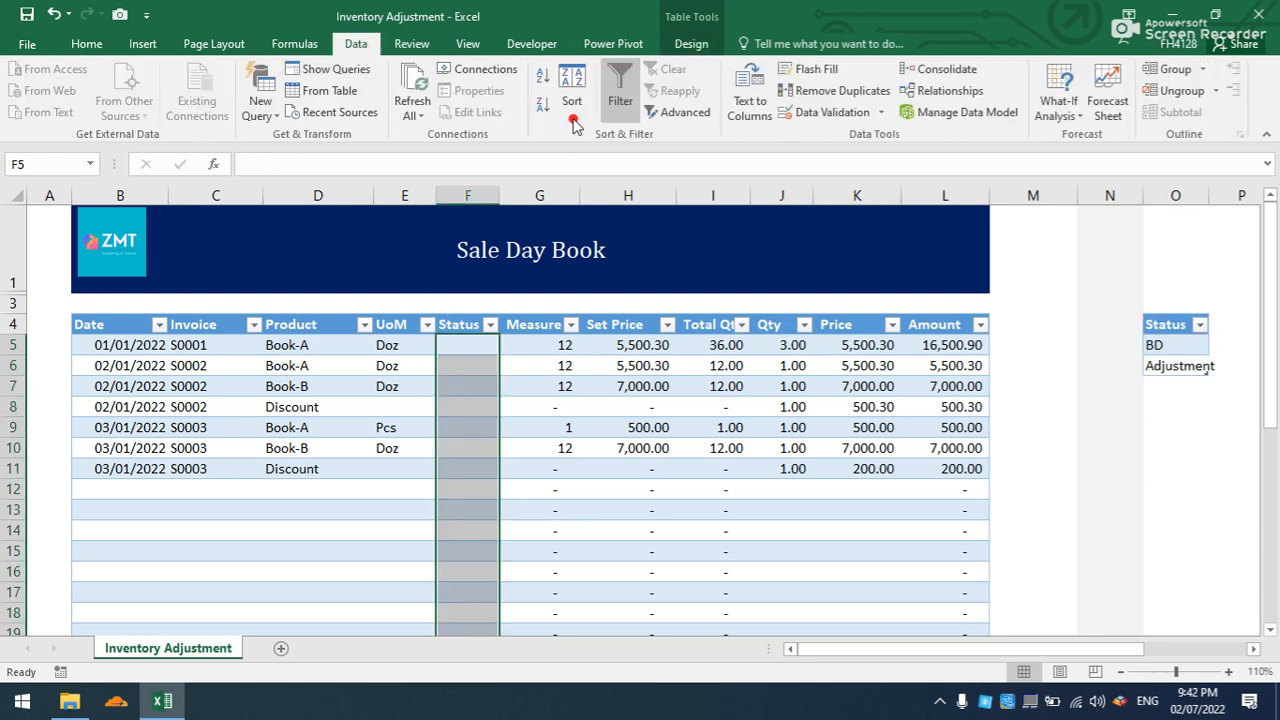
click(814, 115)
click(616, 263)
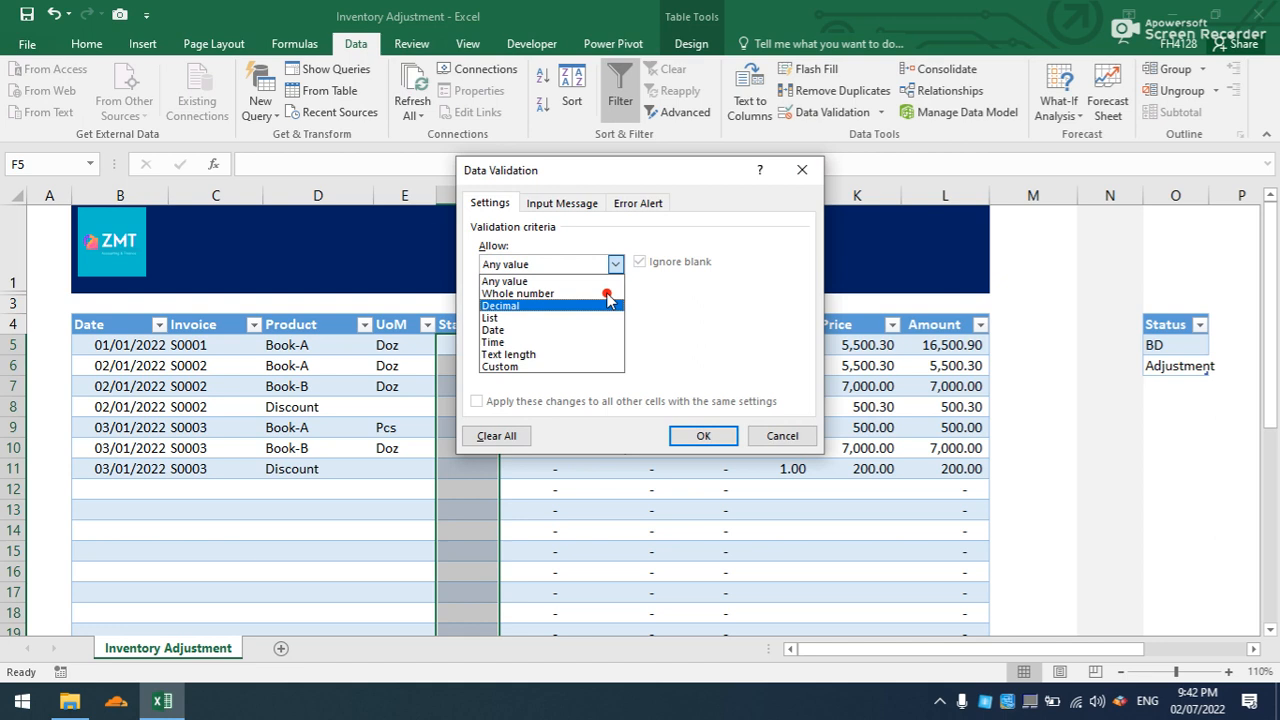
click(590, 320)
click(725, 341)
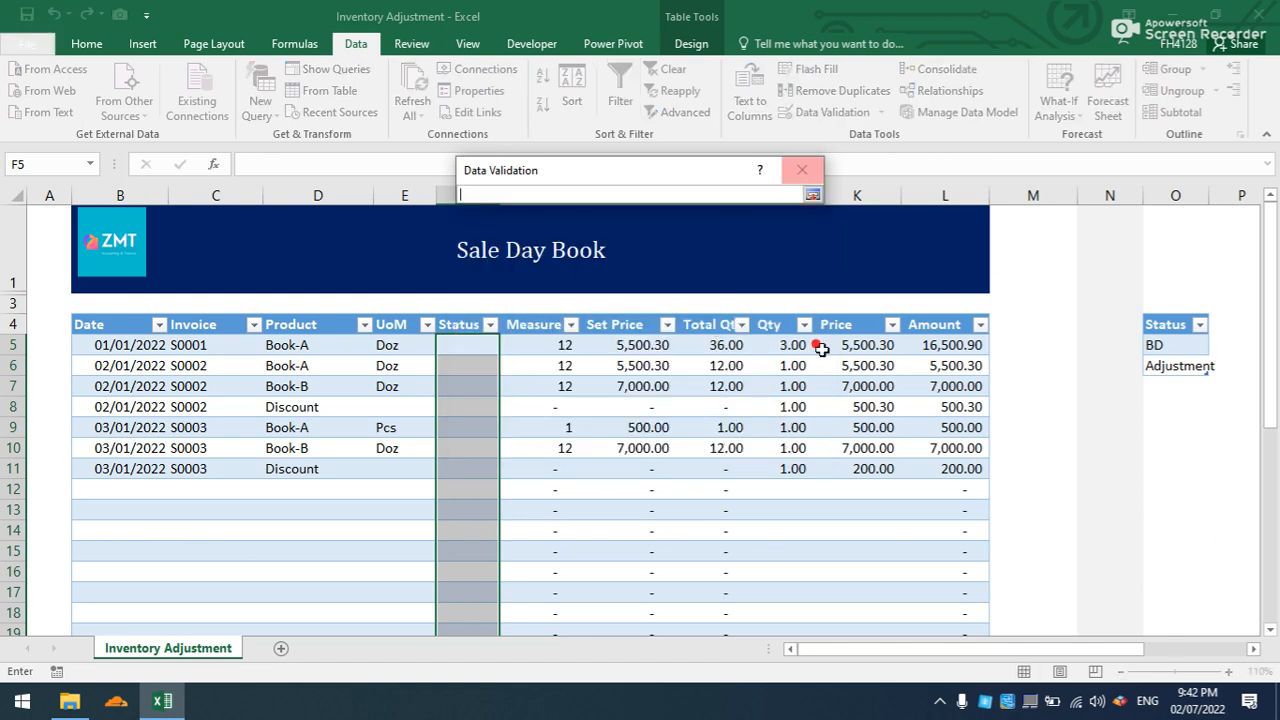
click(1174, 314)
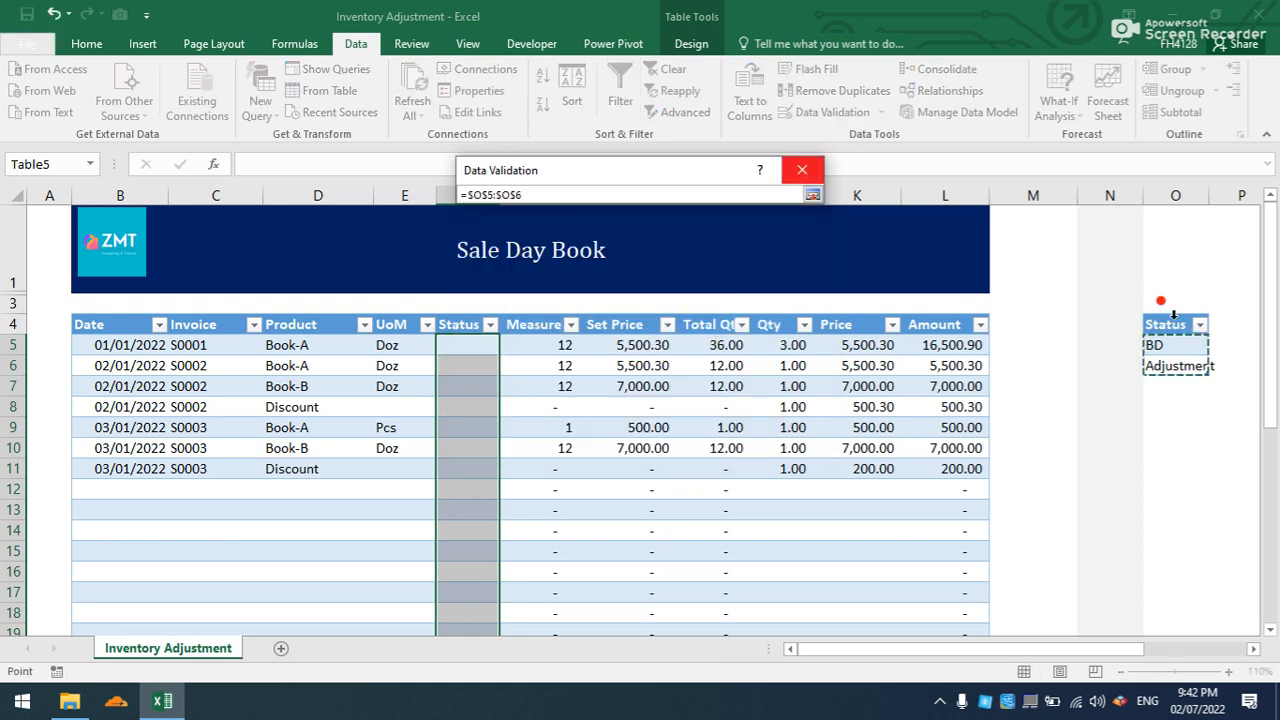
key(Return)
- Test the validation in cell F5 by viewing its dropdown choices and trying to enter ss
click(505, 346)
click(505, 346)
click(486, 345)
text(ss)
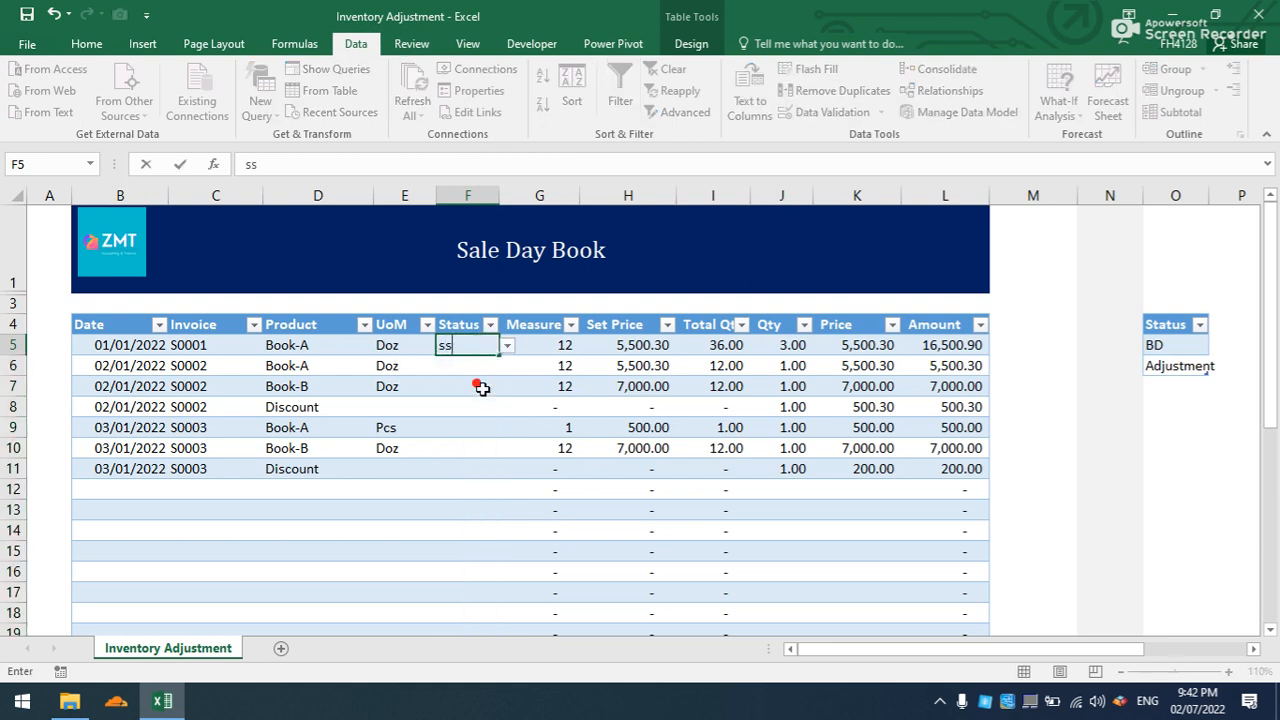
key(Return)
click(563, 480)
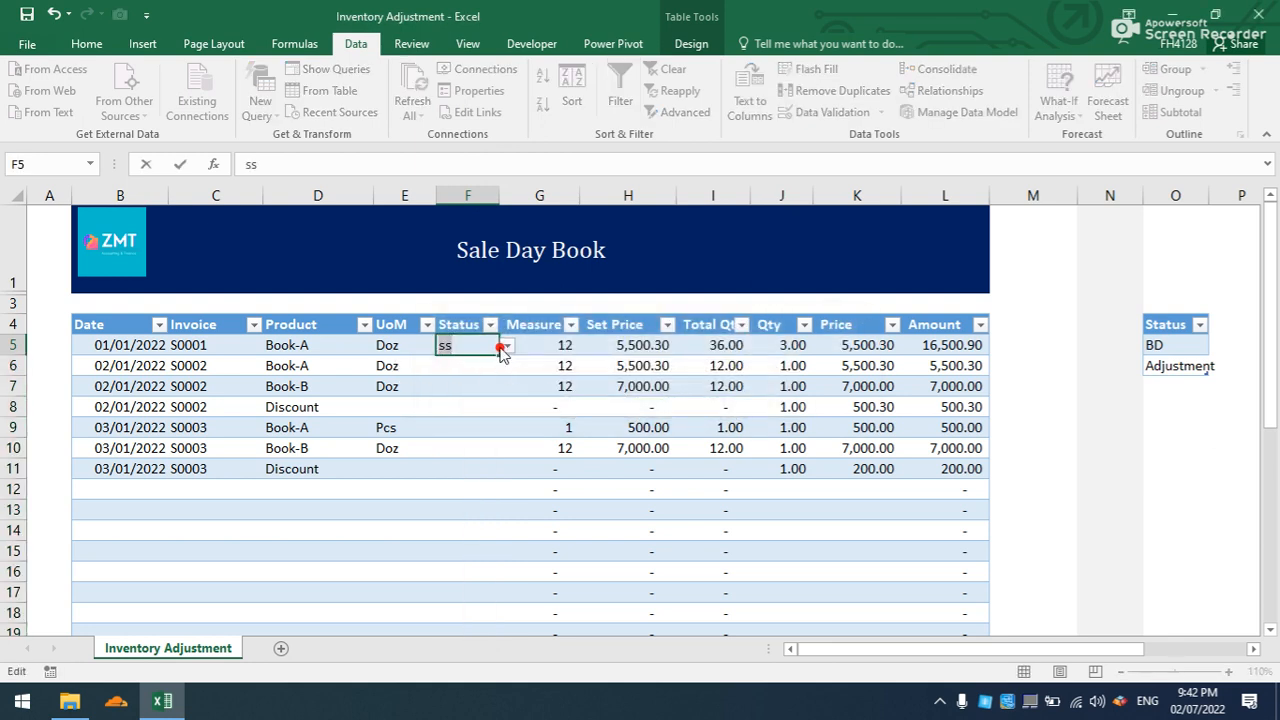
key(Escape)
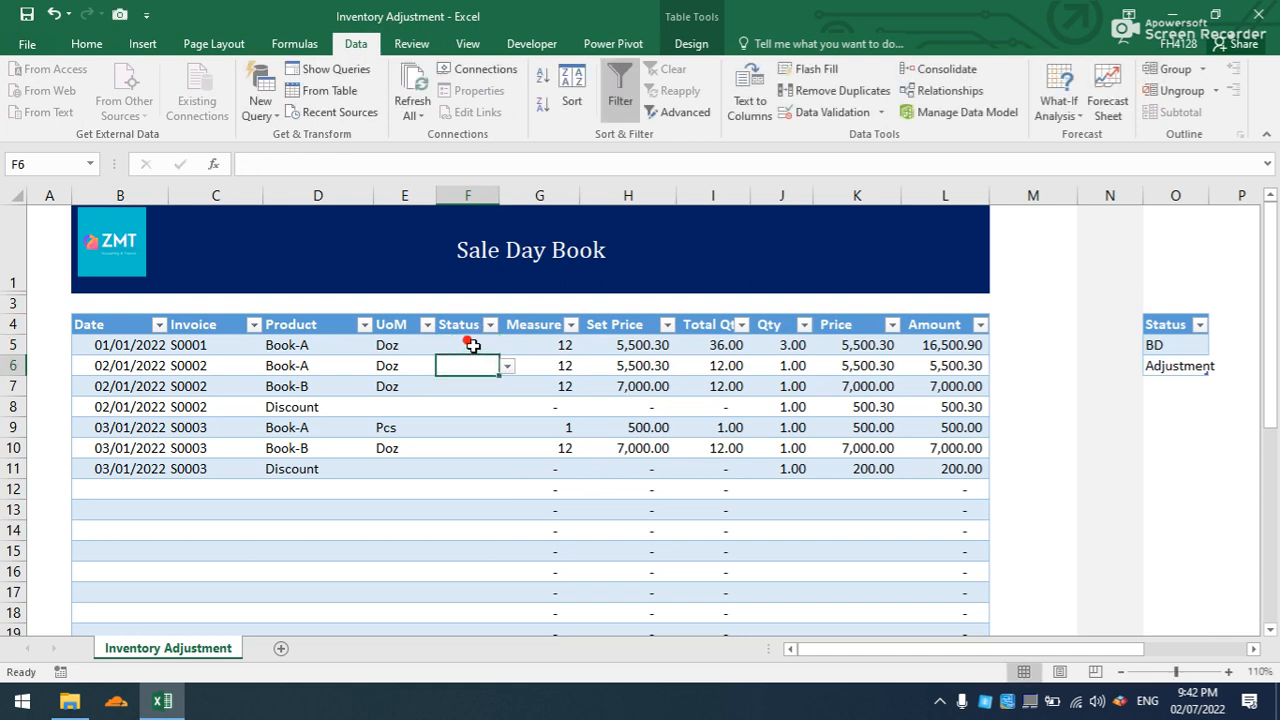
click(507, 345)
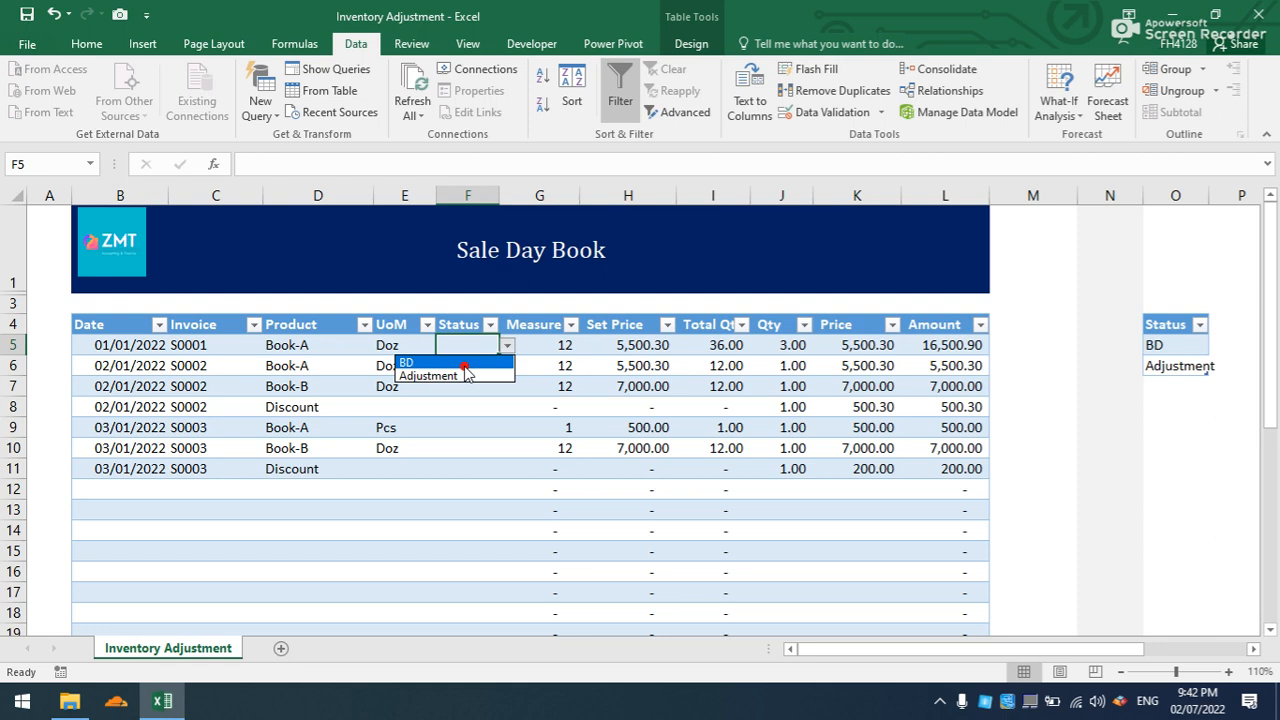
- Delete the Set Price column from the sheet
click(634, 199)
right_click(632, 195)
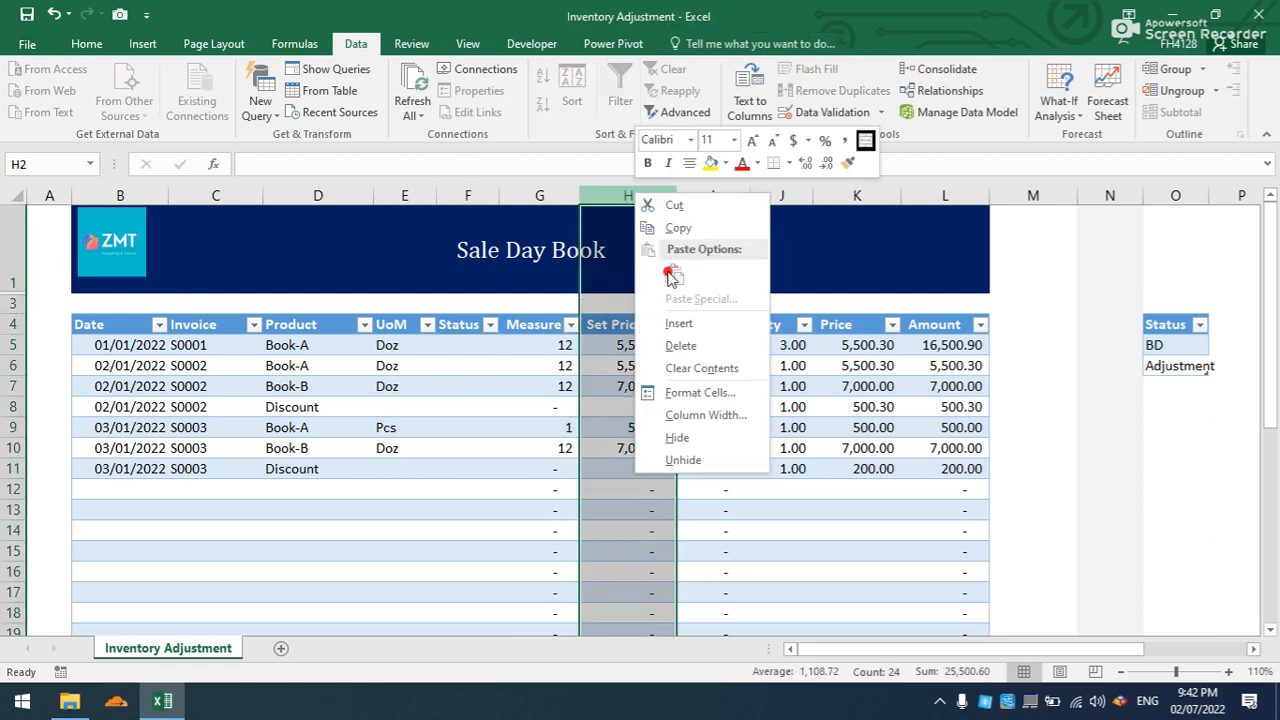
click(681, 345)
click(782, 366)
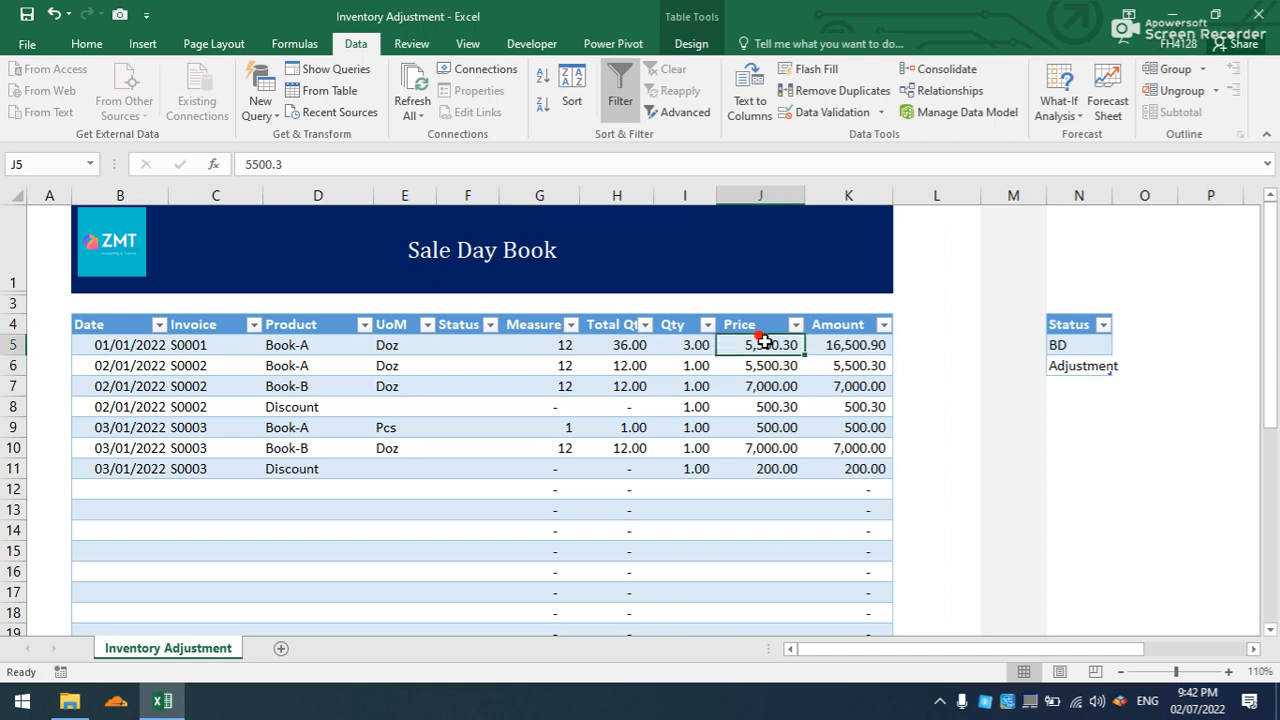
- Delete row 8, which holds the Discount entry of invoice S0002
click(750, 389)
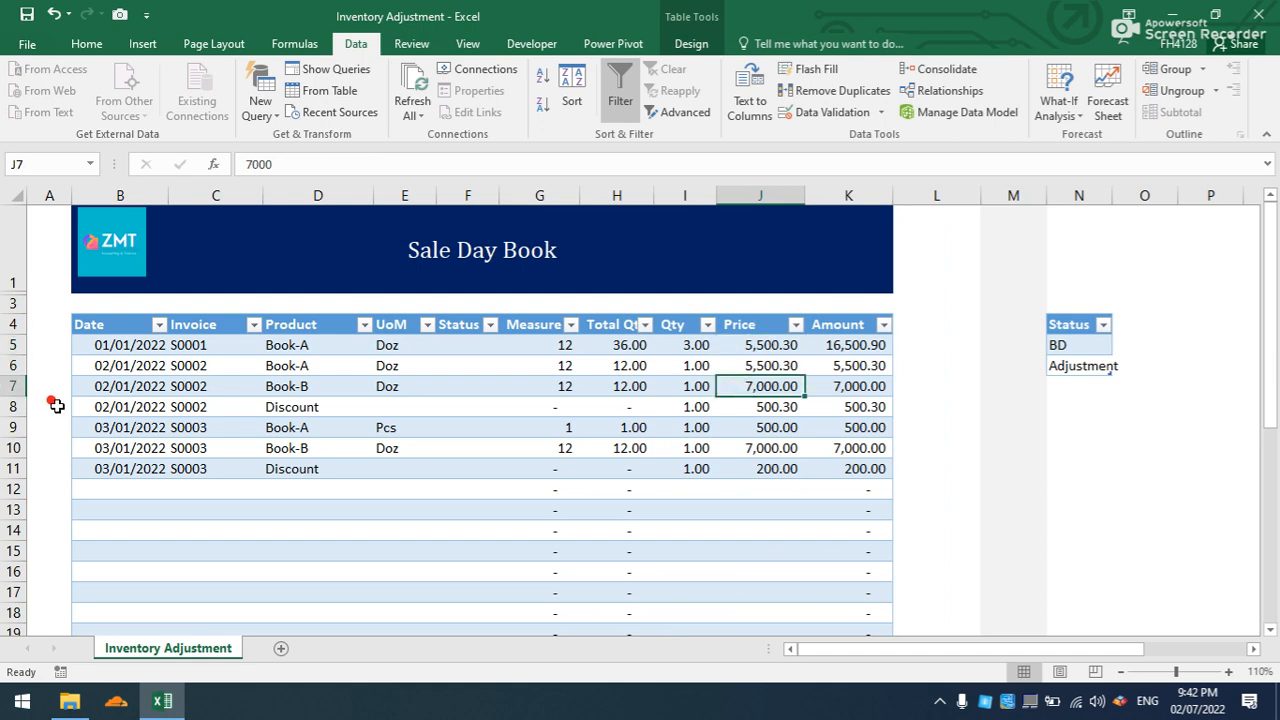
click(12, 407)
right_click(12, 407)
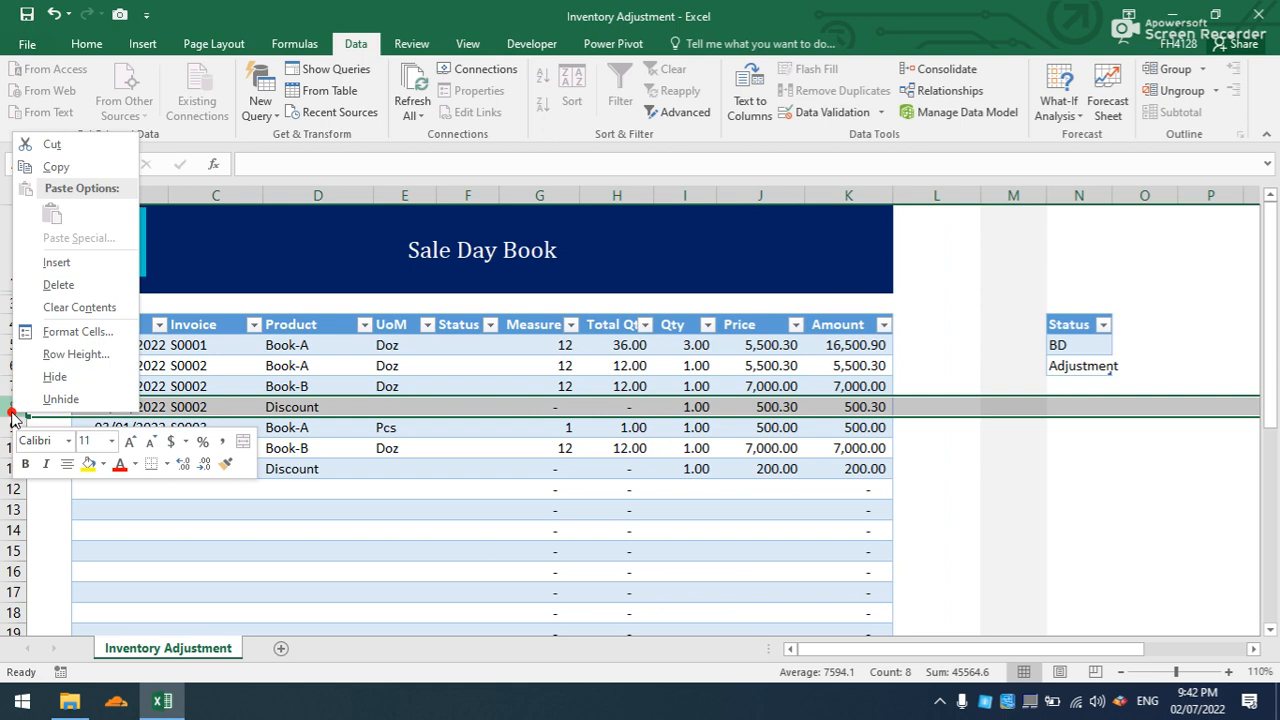
click(58, 284)
click(540, 378)
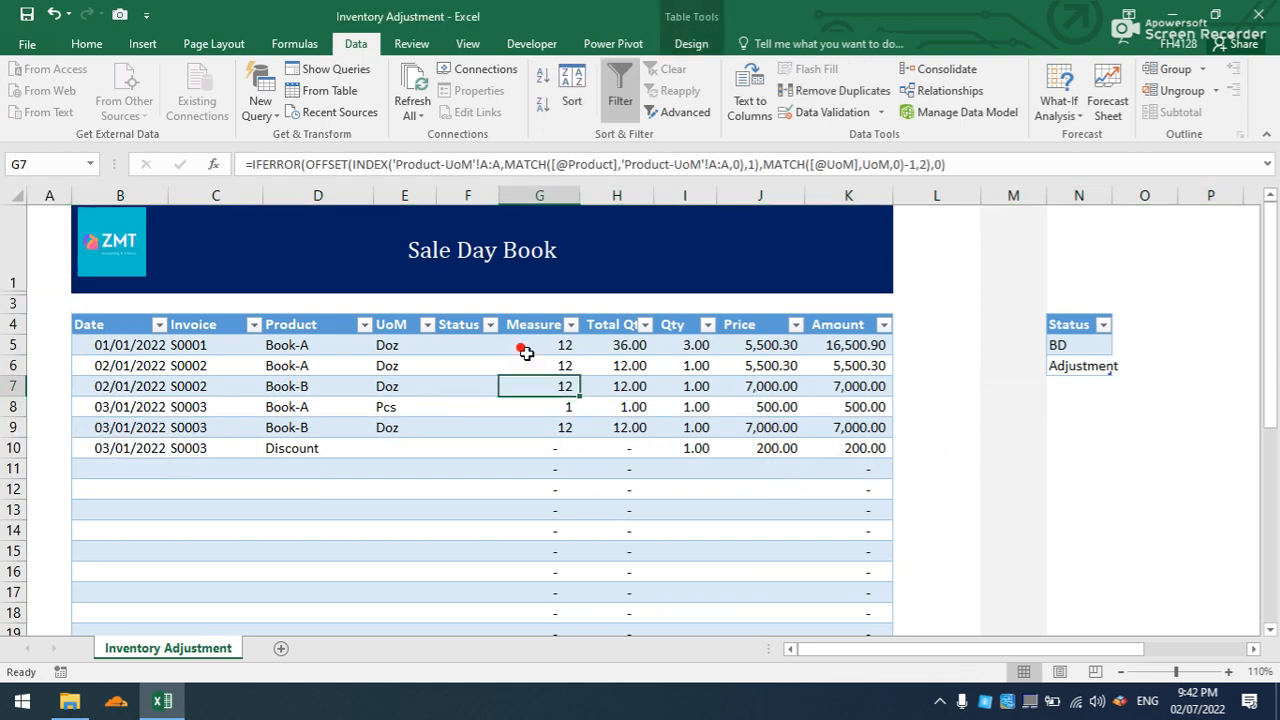
- Insert a new column before Measure, head it Description, and widen it to fit the heading
click(608, 345)
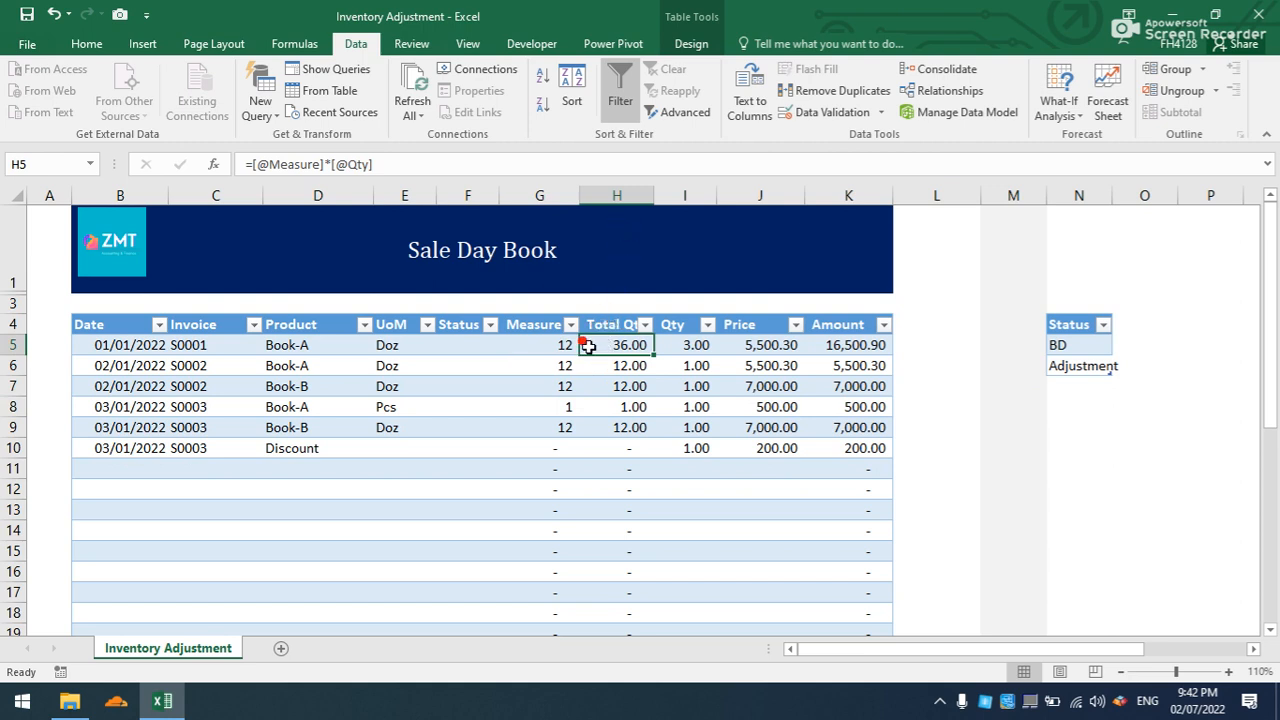
click(543, 345)
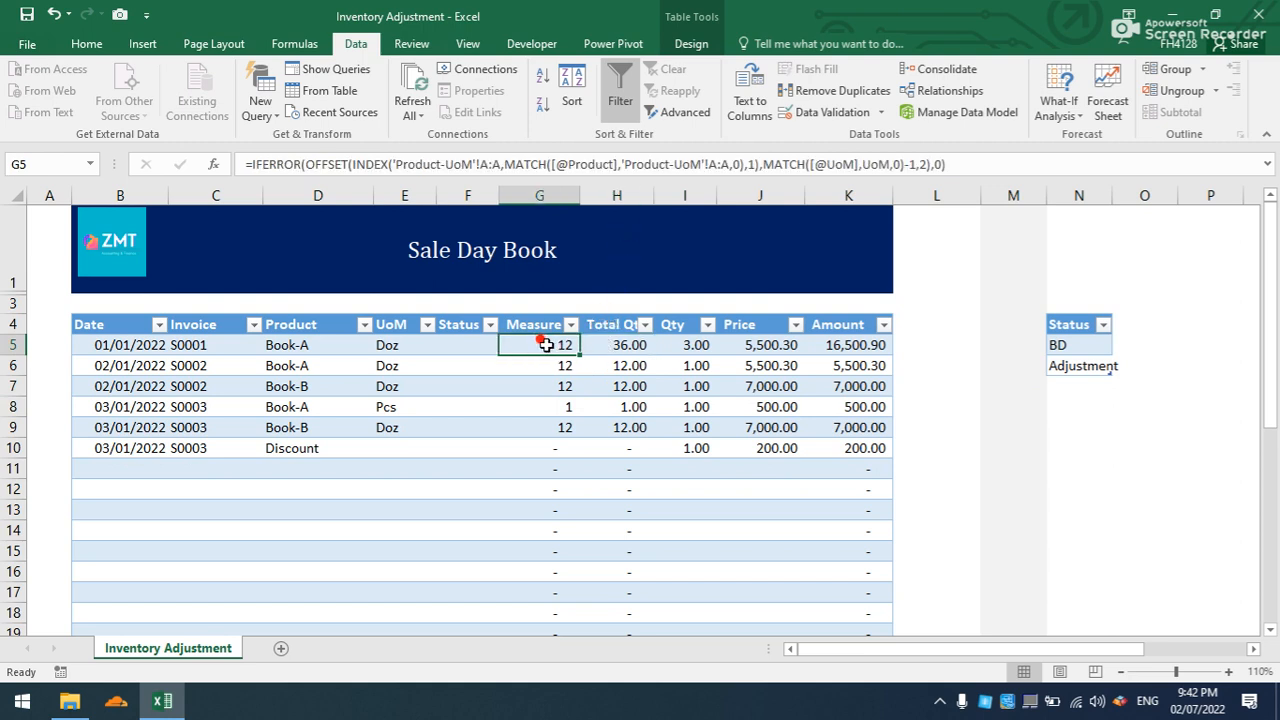
click(602, 342)
right_click(536, 196)
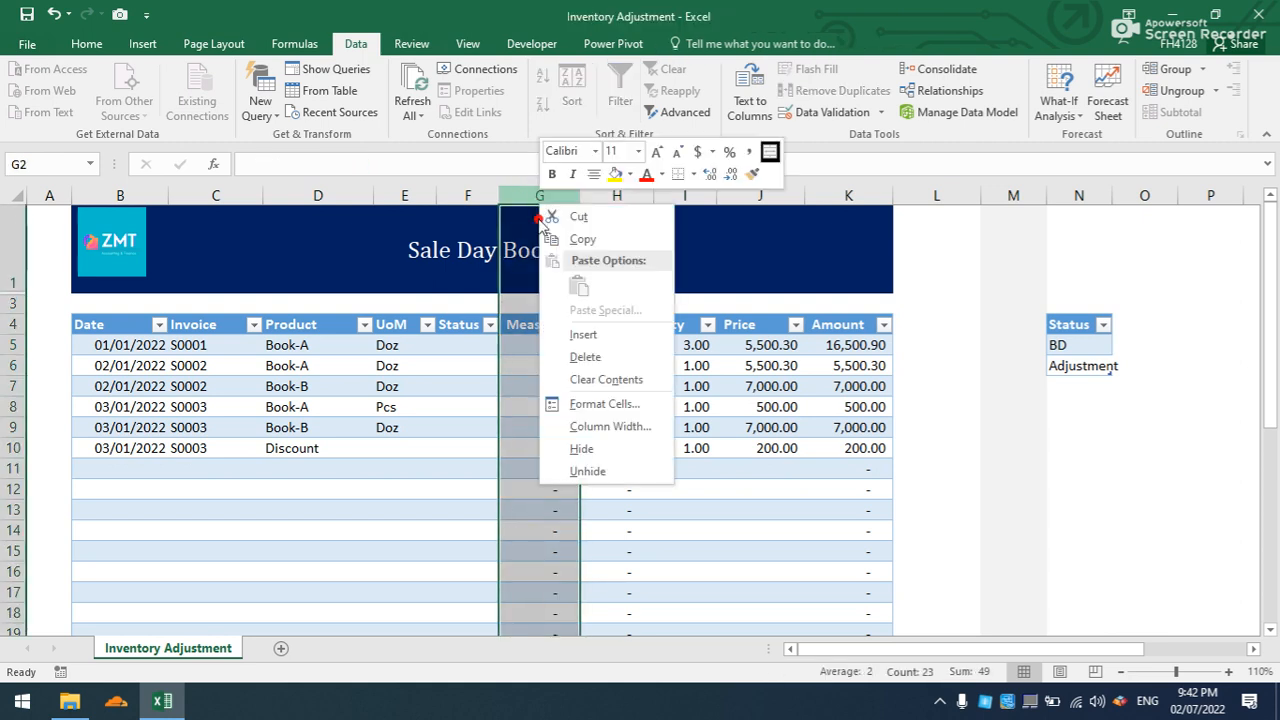
click(578, 338)
click(538, 324)
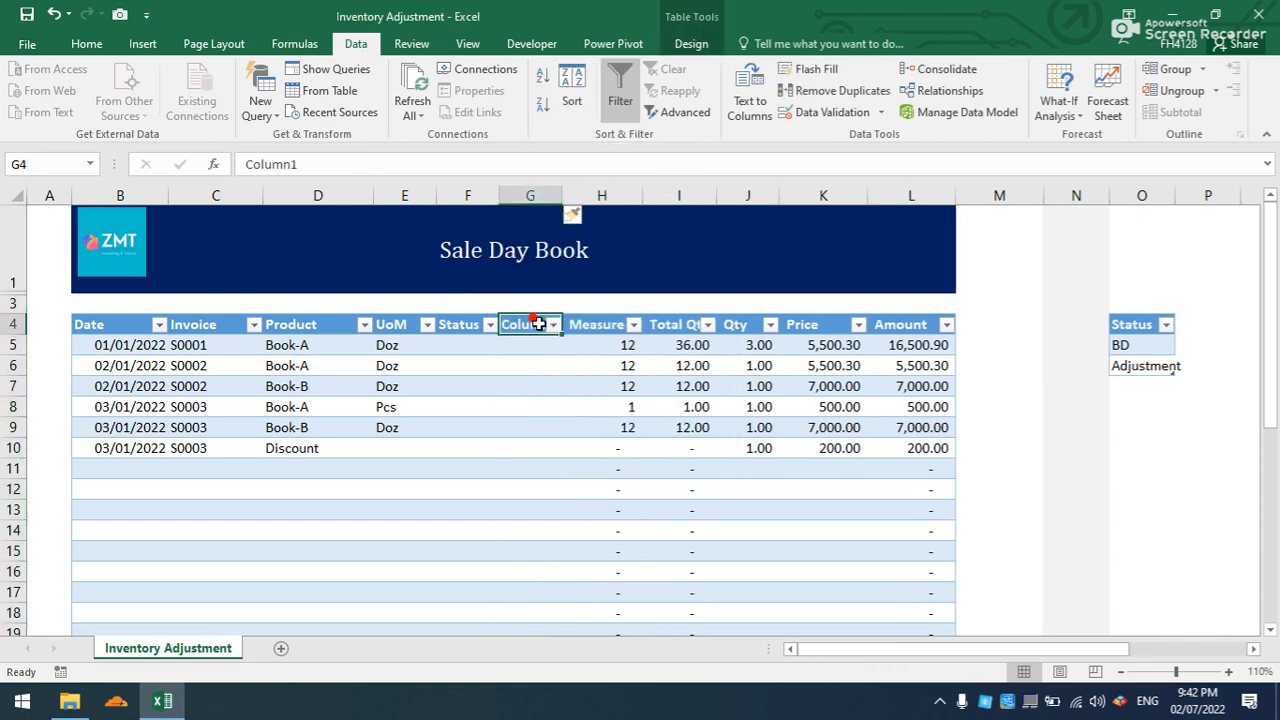
text(Descr)
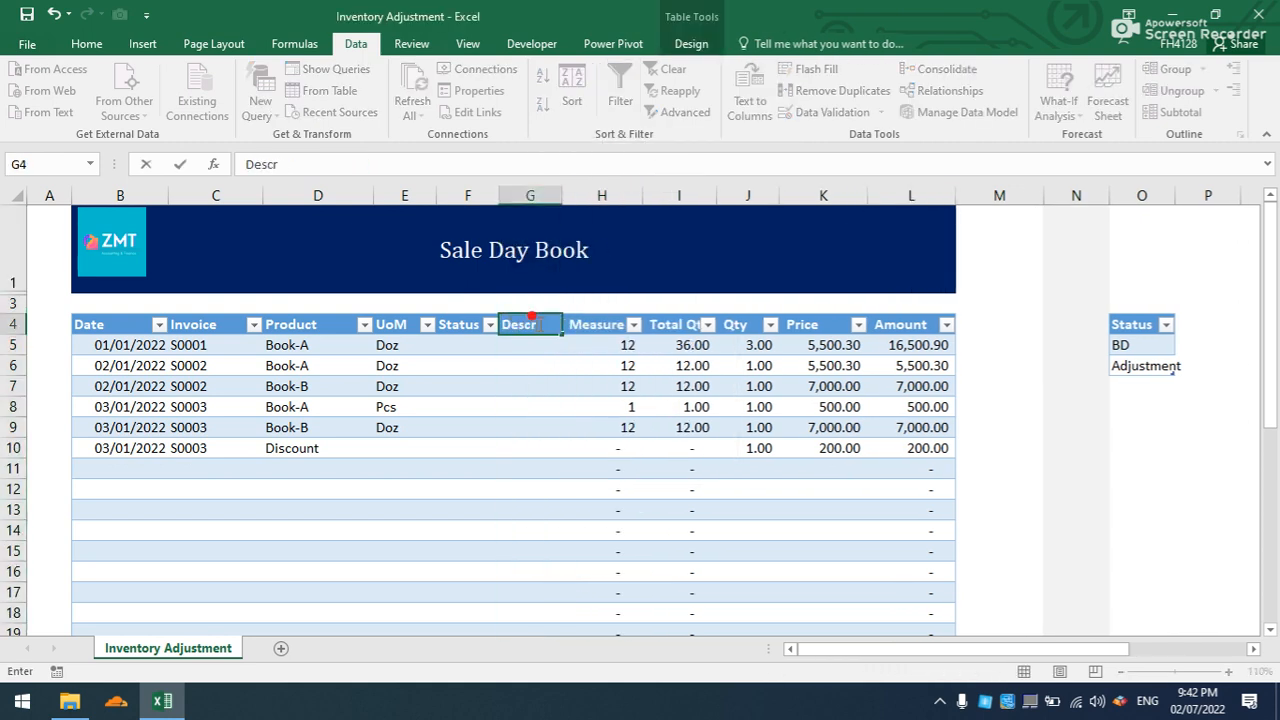
text(iption)
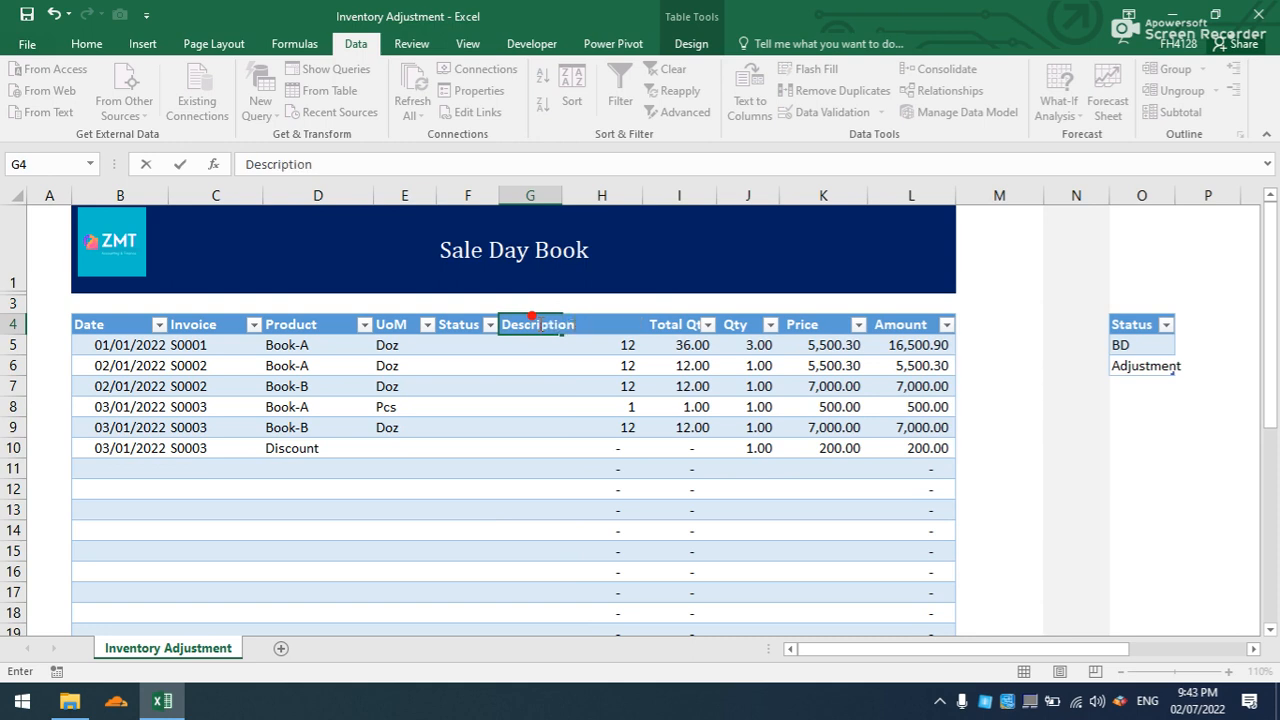
key(Return)
key(Return)
drag(562, 195, 604, 211)
- Set the Status of the first record to BD and fill it down through the third record
click(460, 345)
click(507, 345)
click(483, 364)
drag(468, 343, 476, 388)
- Clear the inherited data validation from the entire Description column so it accepts any value
click(564, 346)
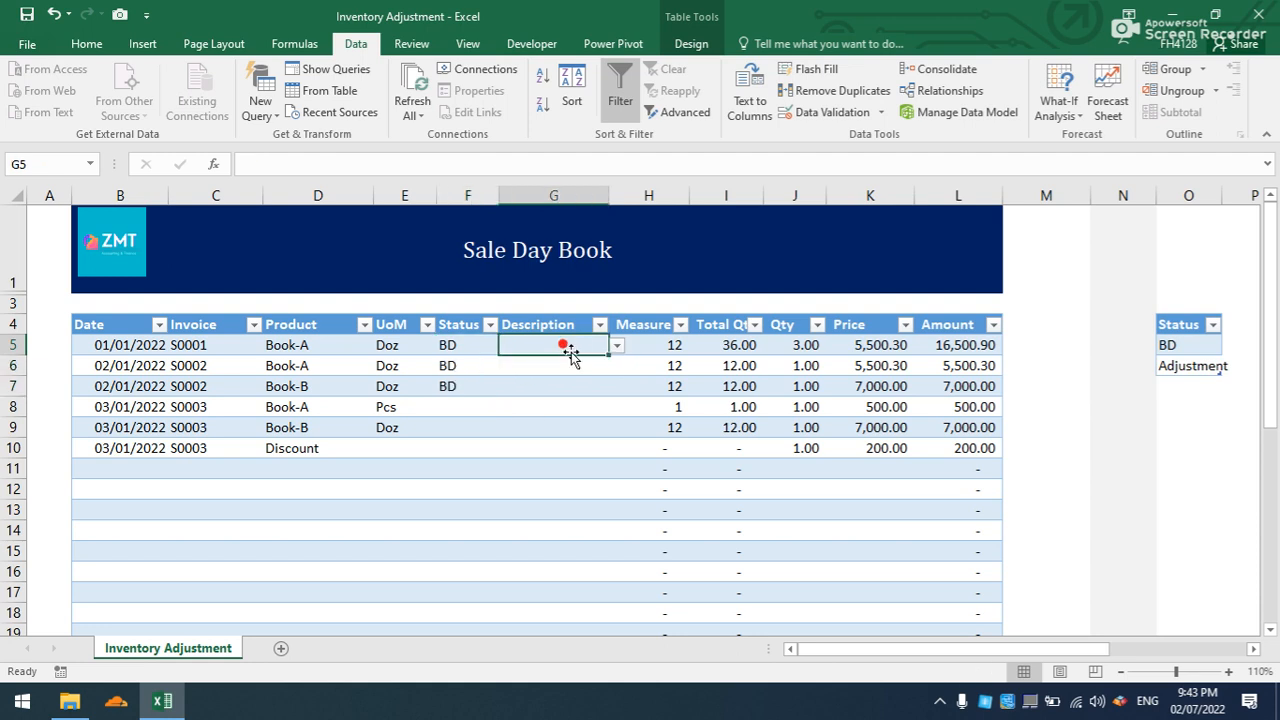
click(564, 316)
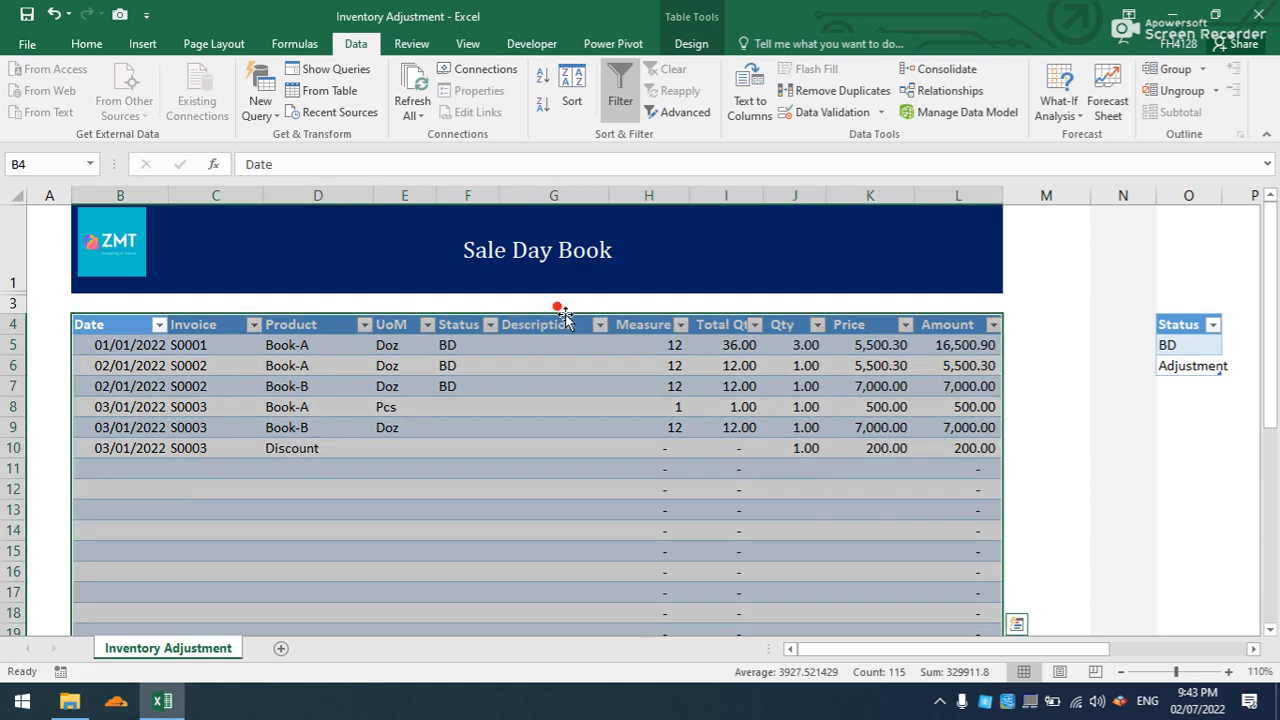
click(564, 318)
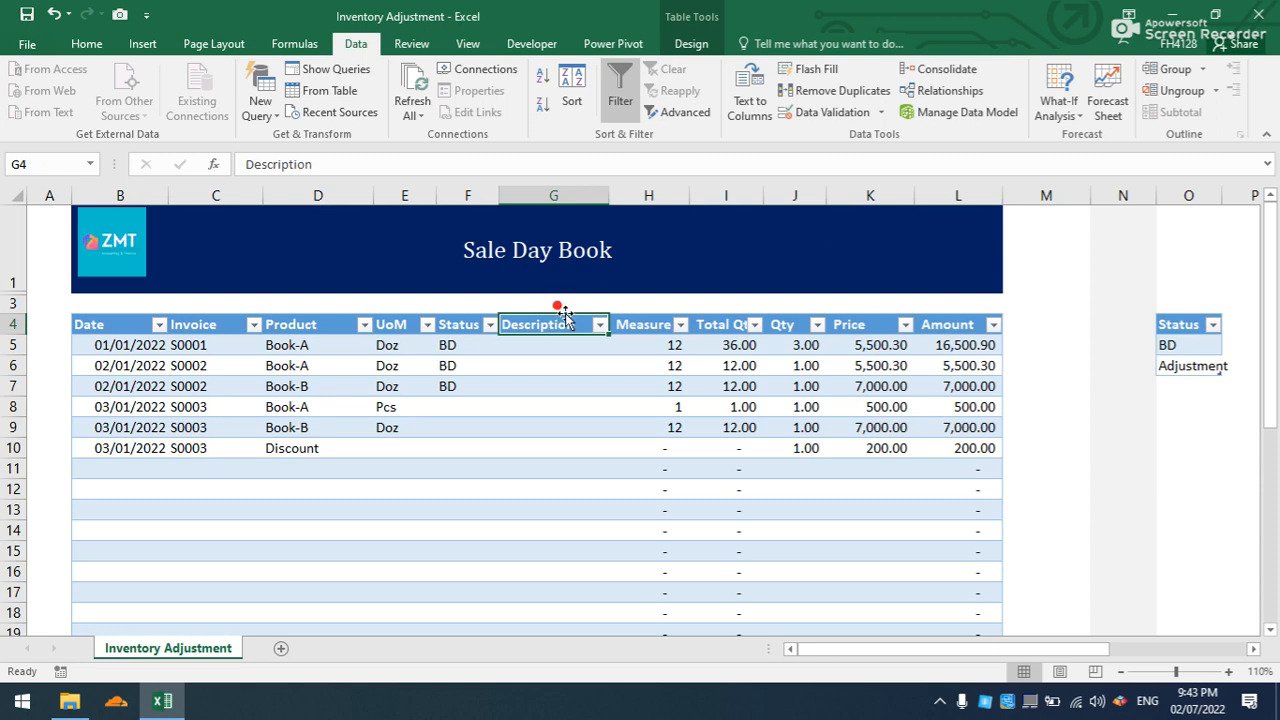
click(564, 316)
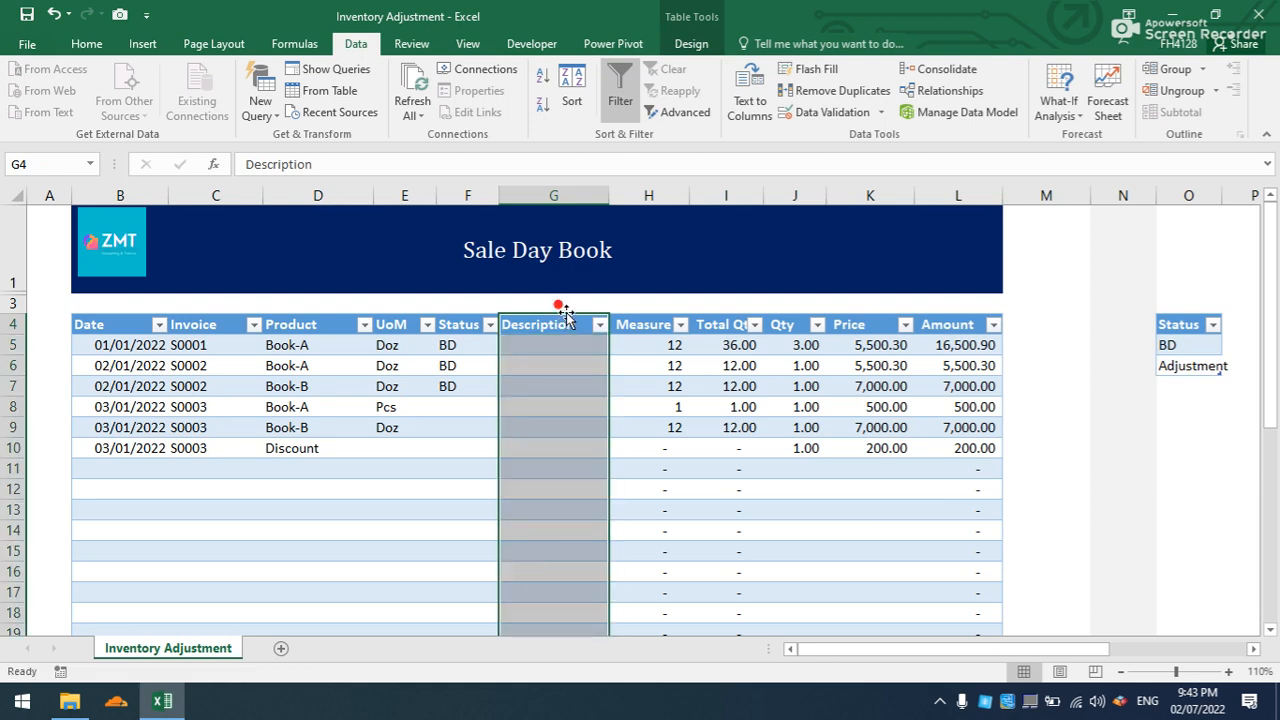
click(822, 112)
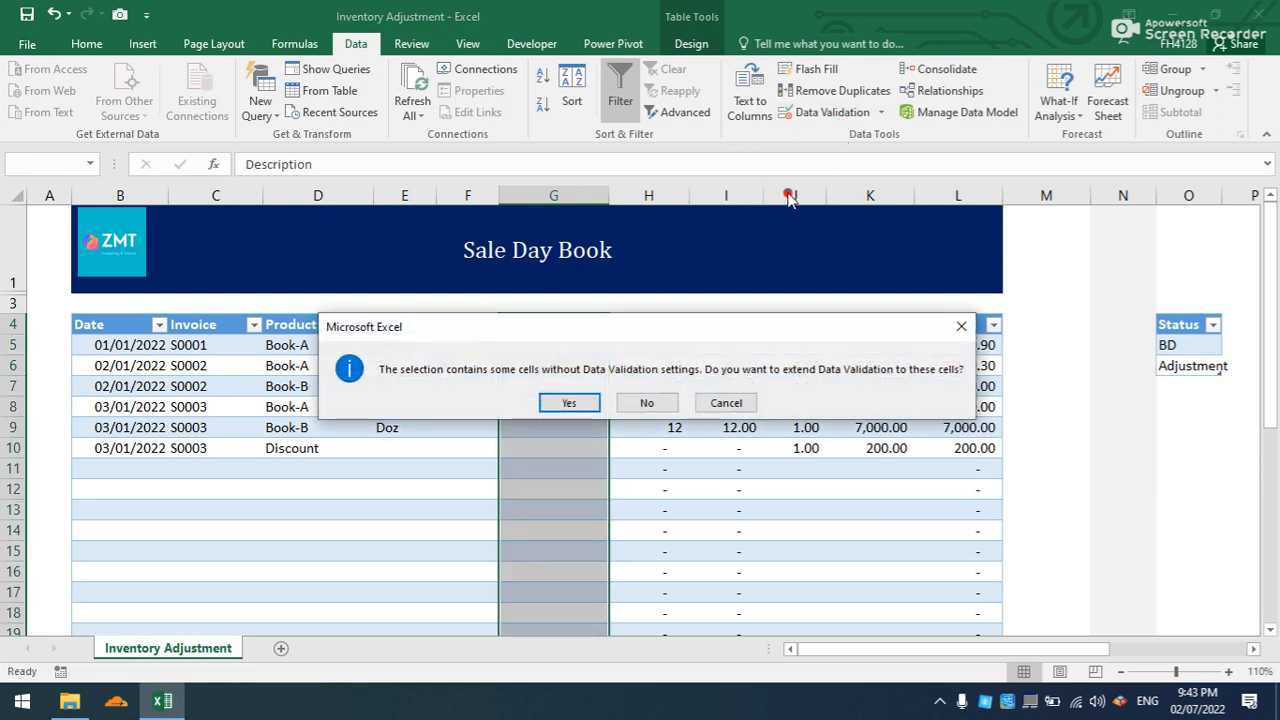
click(591, 398)
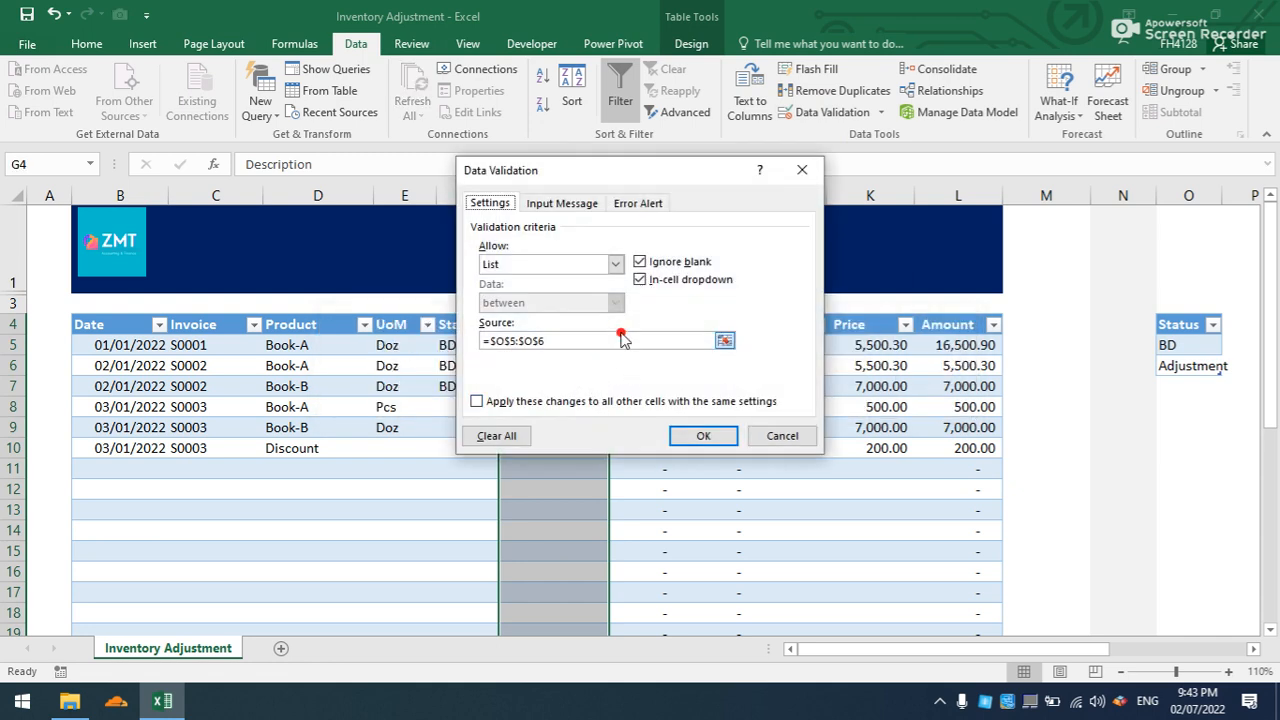
click(497, 436)
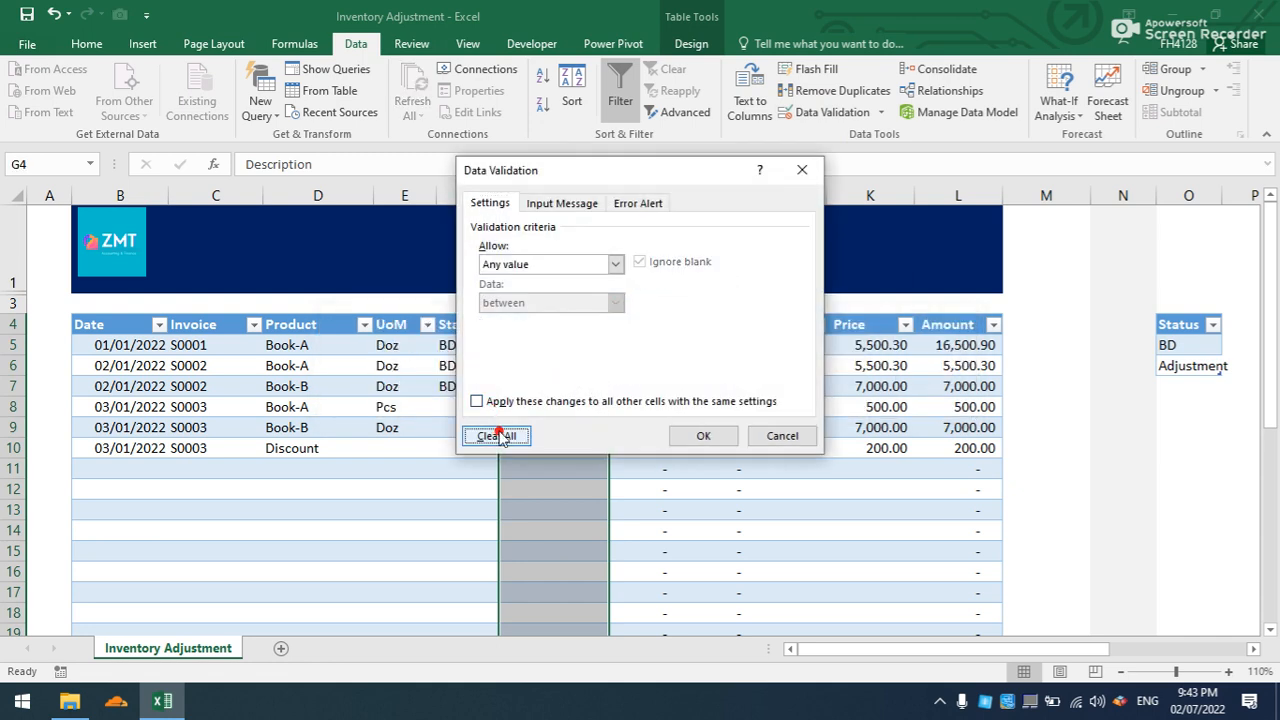
click(692, 433)
click(538, 428)
- Enter Opening as the Description of the first record and fill it down through the third record
click(565, 345)
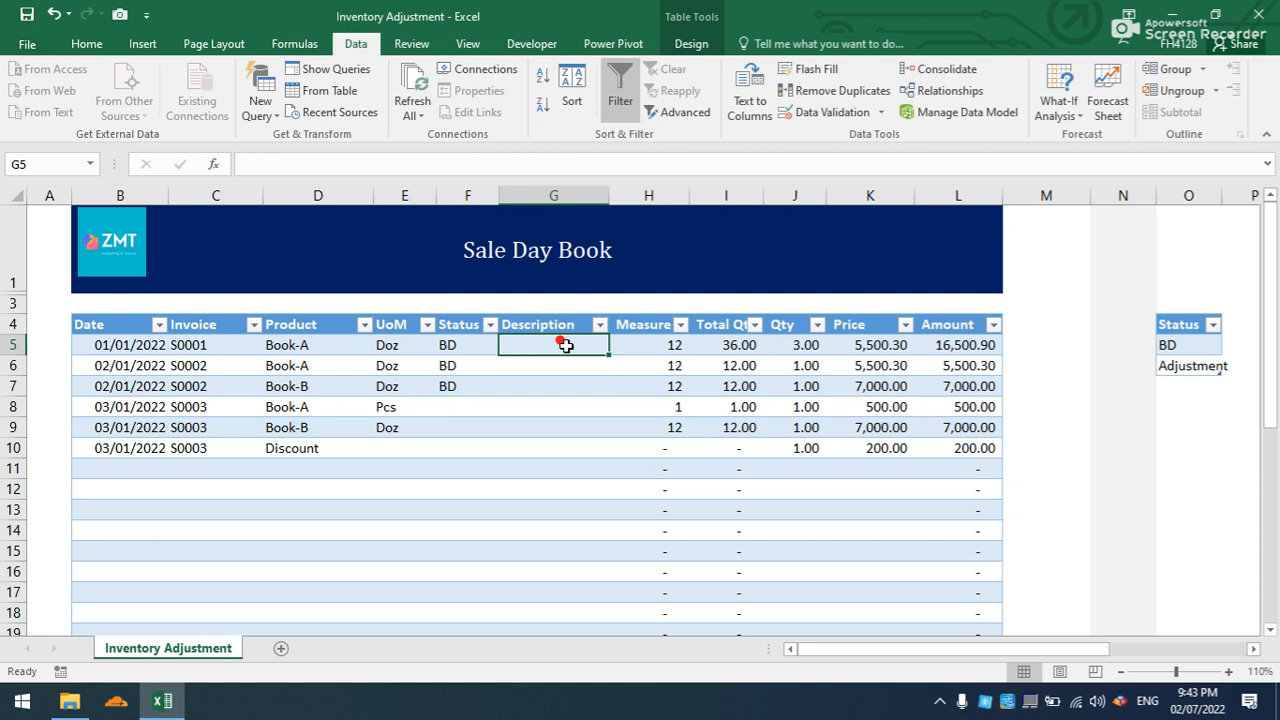
text(OPe)
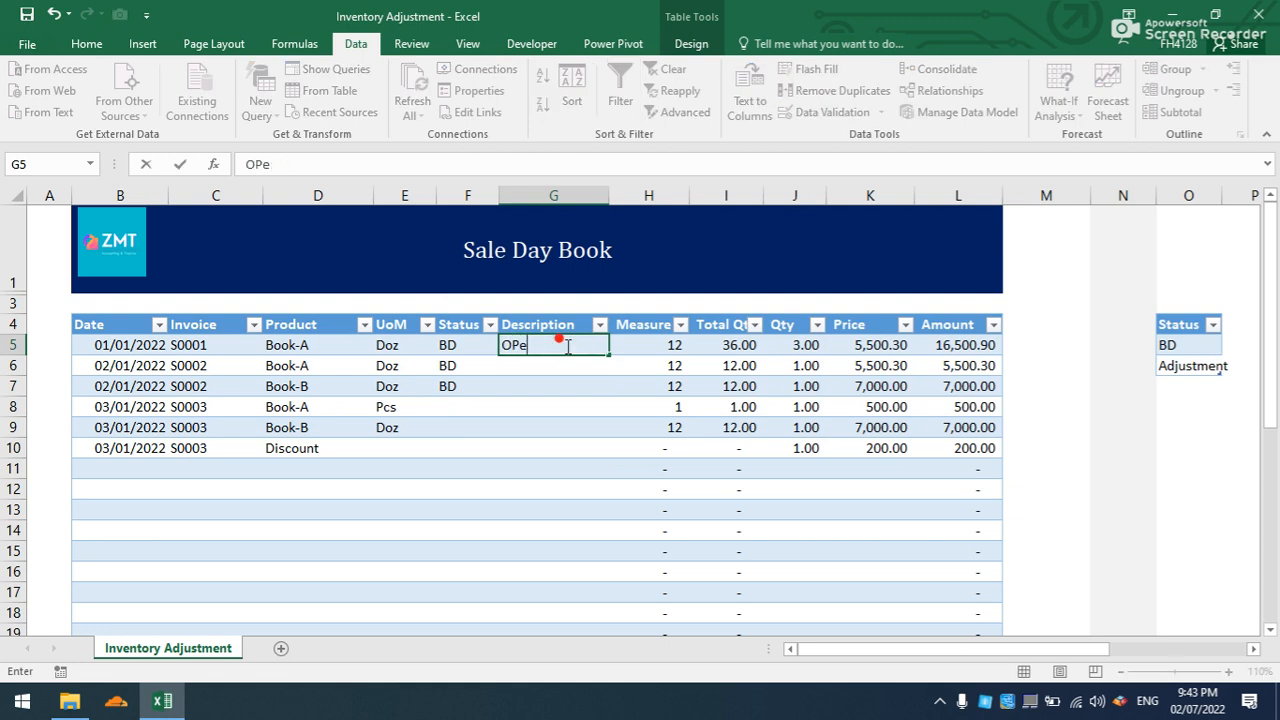
text(ning)
key(Return)
drag(565, 345, 565, 378)
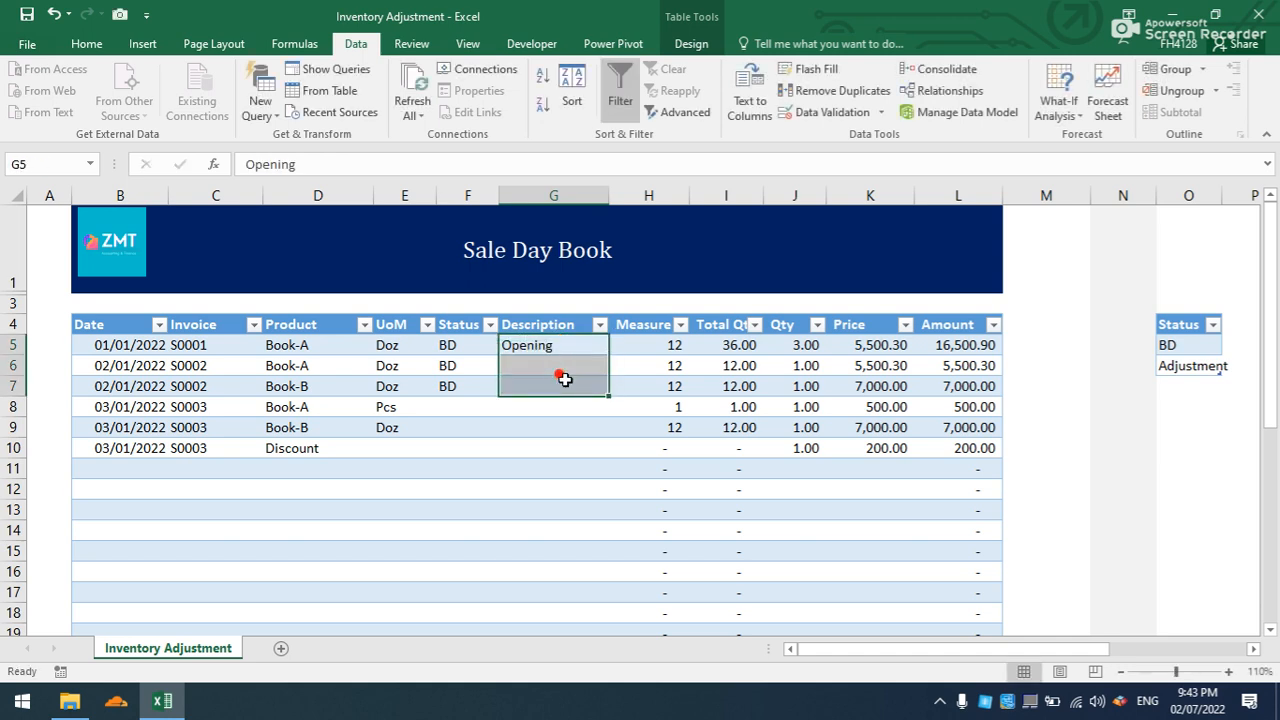
key(ctrl+d)
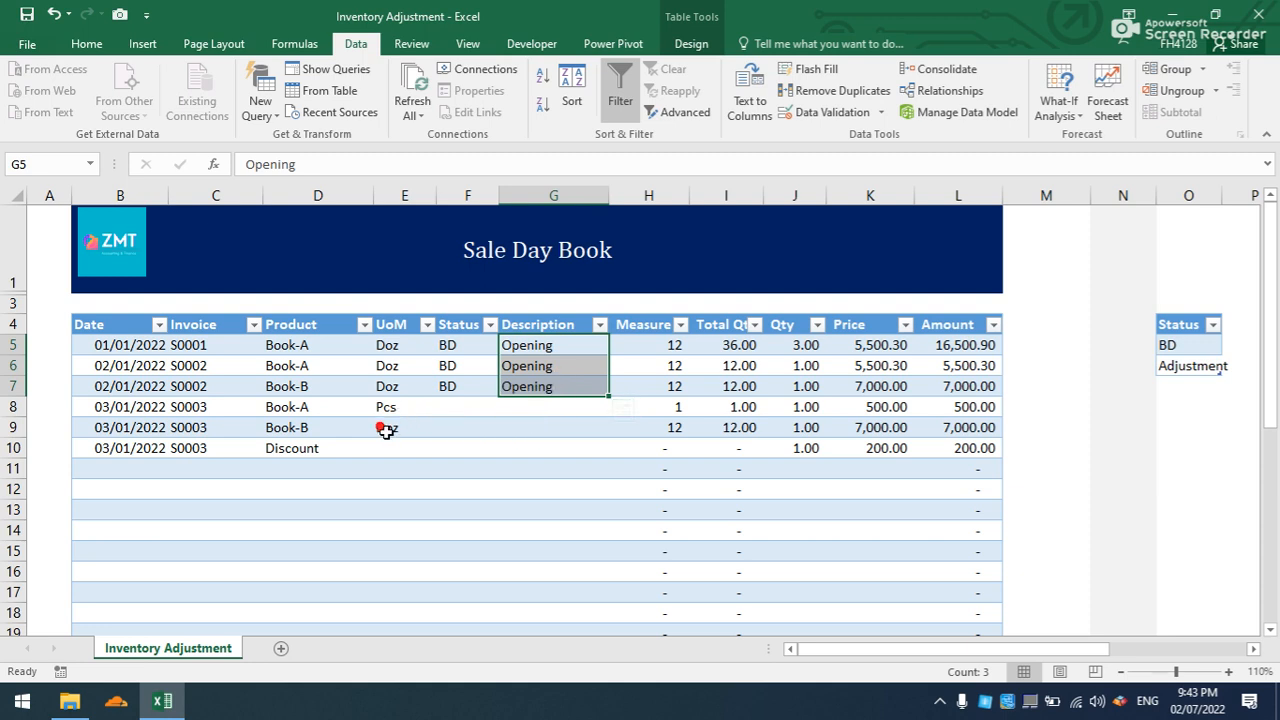
- Delete rows 9 and 10, which hold the Book-B and Discount entries of invoice S0003
click(14, 428)
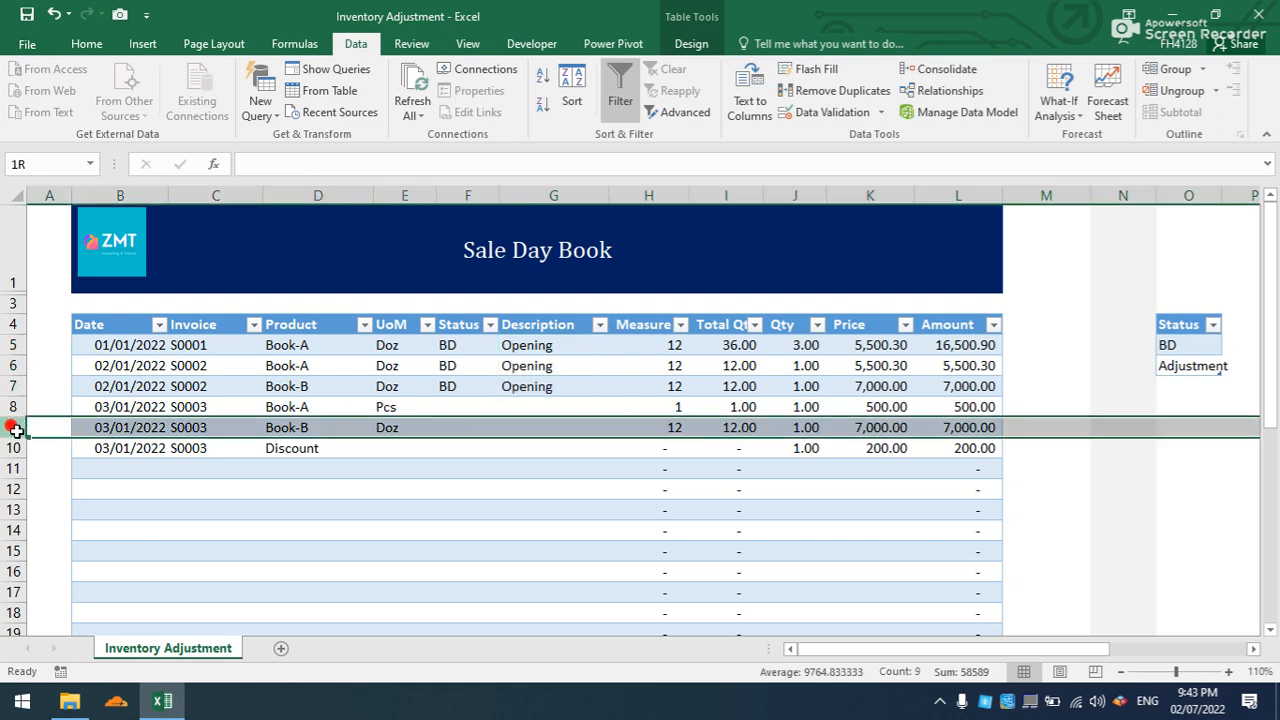
drag(20, 437, 21, 443)
right_click(21, 443)
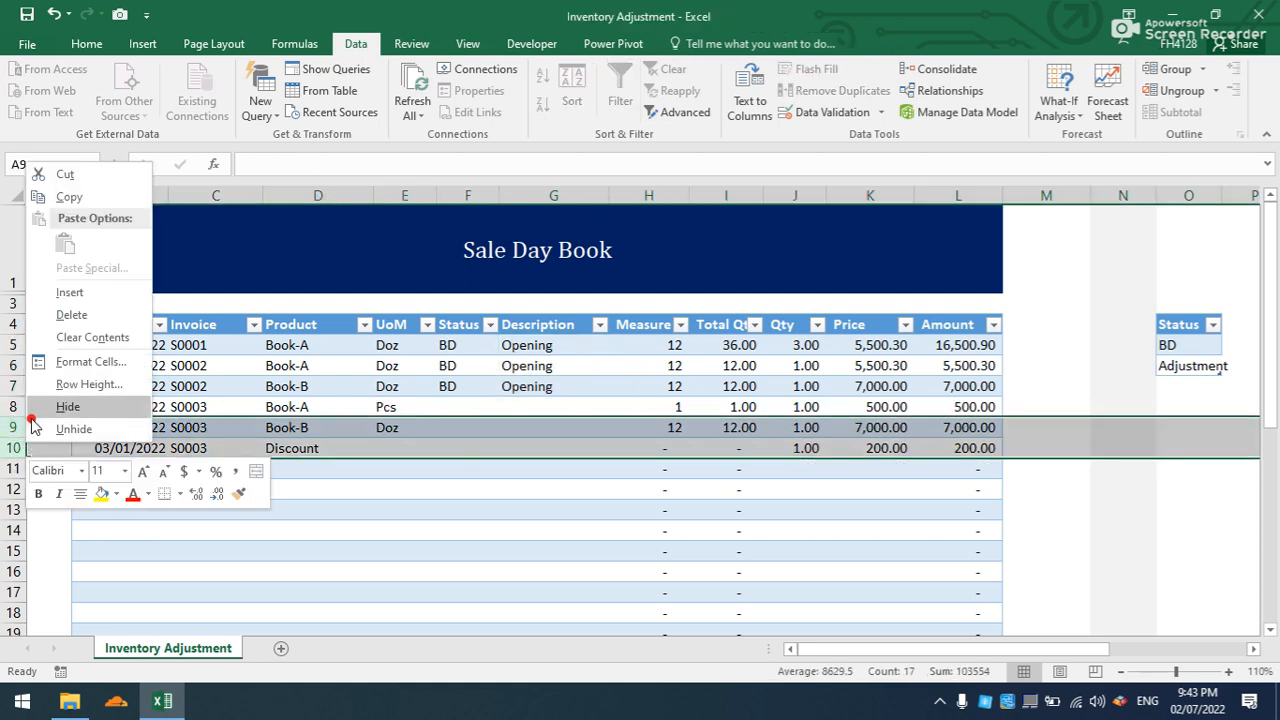
click(72, 312)
- Set the fourth record's Status to Adjustment and enter Damage as its Description
click(489, 409)
click(507, 407)
click(487, 437)
click(526, 408)
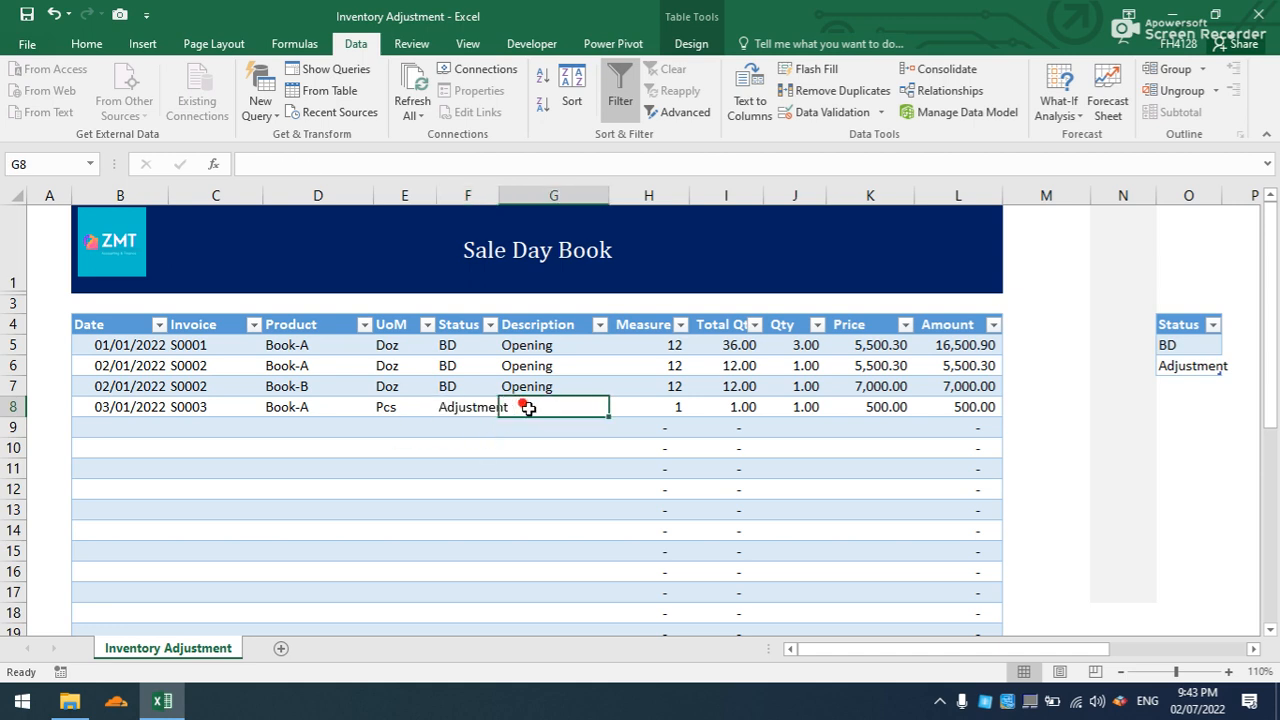
text(Damage)
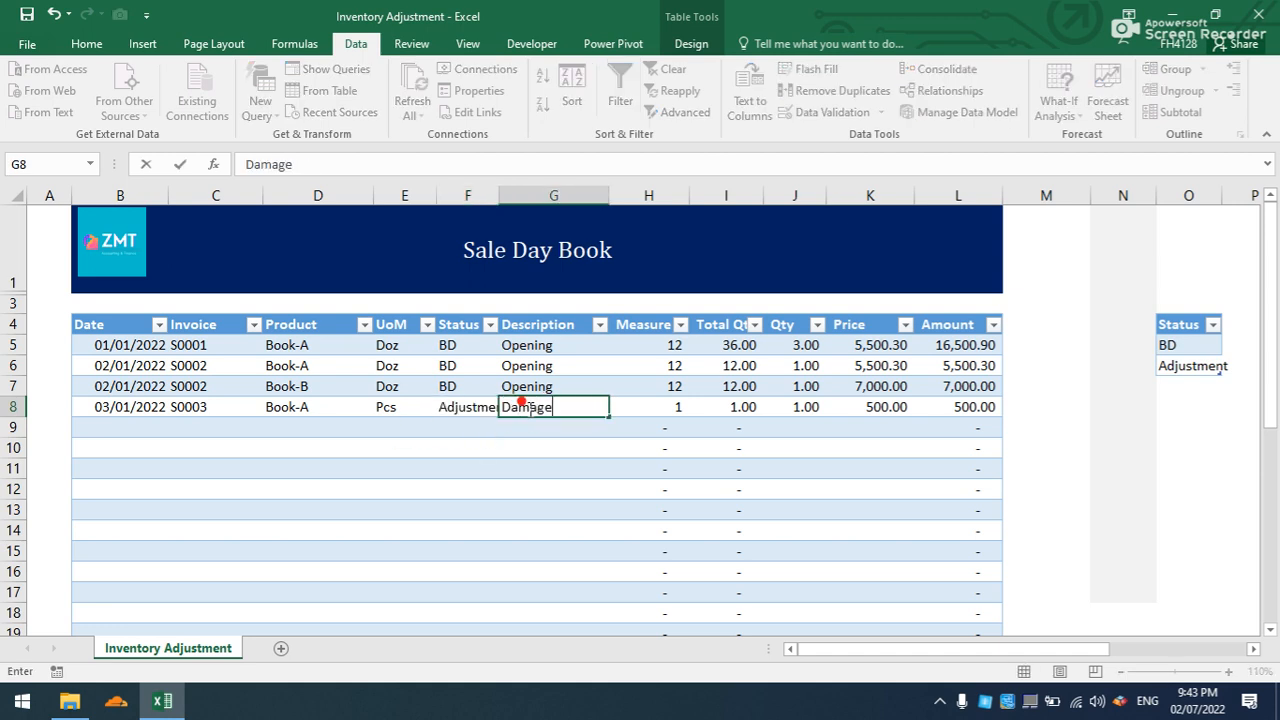
- Clear the Price of the Damage record and widen the Status column to fit the word Adjustment
click(888, 405)
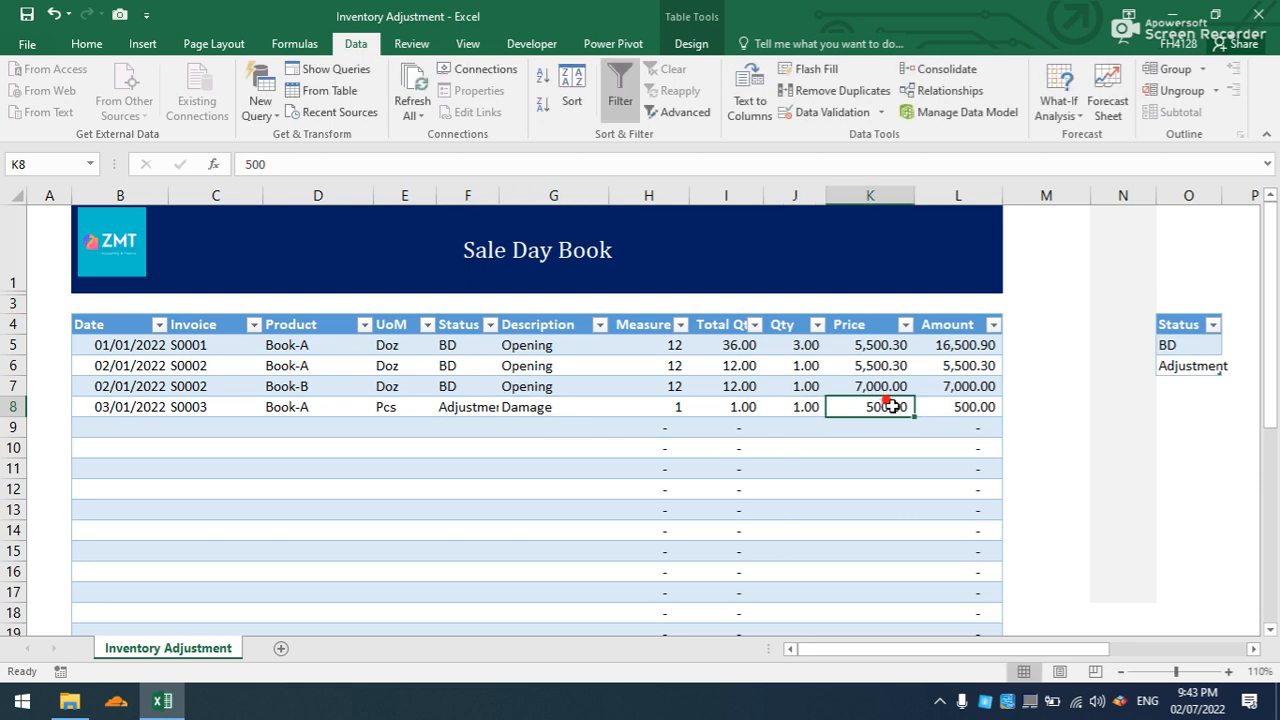
key(Delete)
click(850, 447)
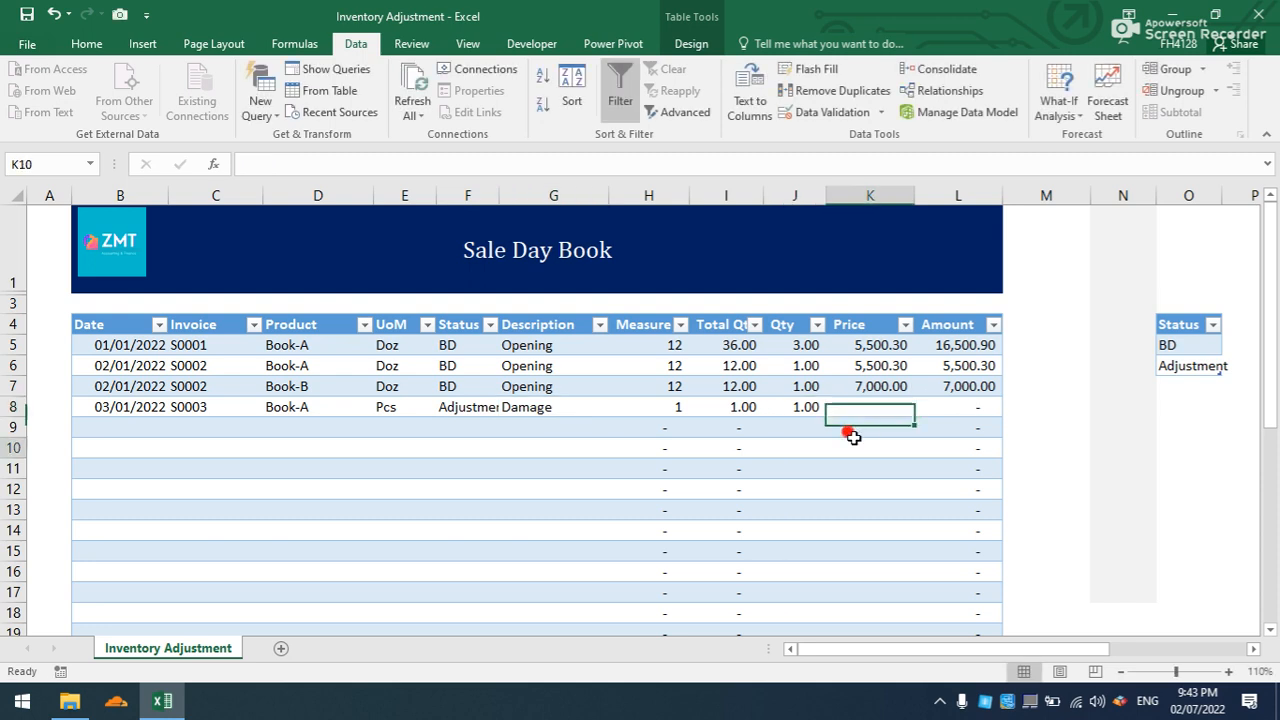
drag(500, 194, 540, 185)
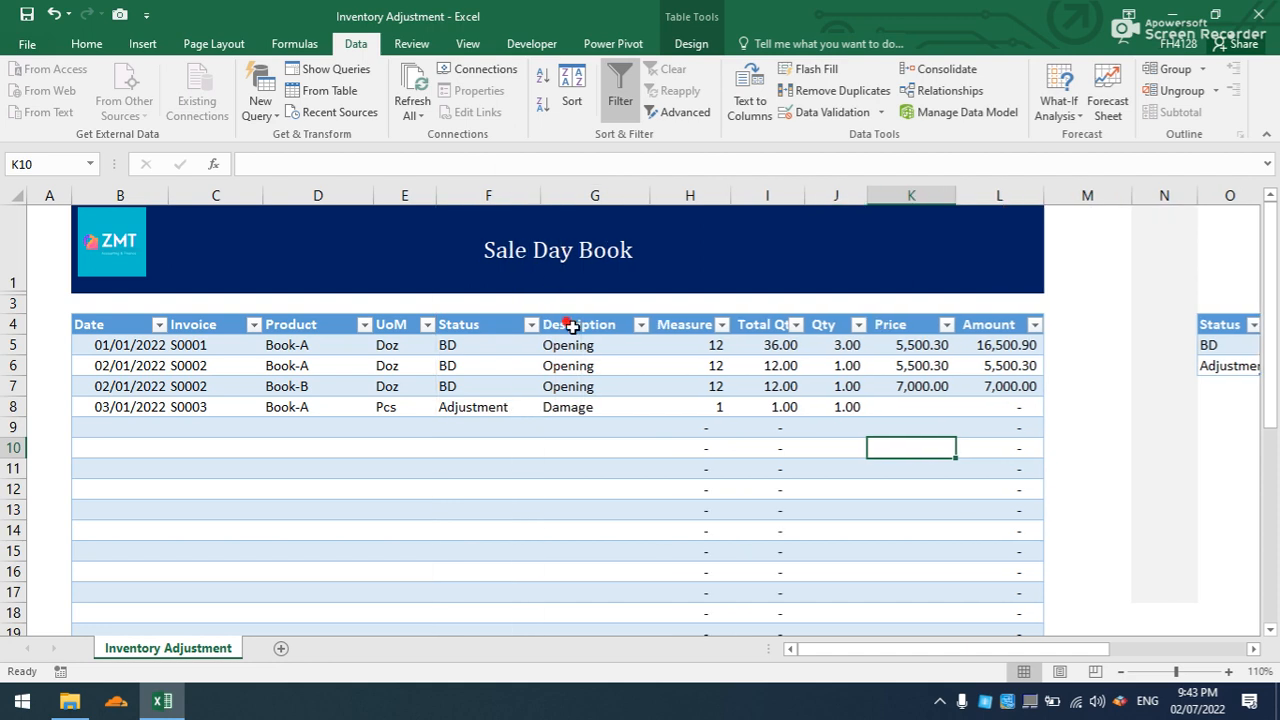
- Replace the Sale Day Book title in the sheet's banner with Inventory Adjustment
click(580, 253)
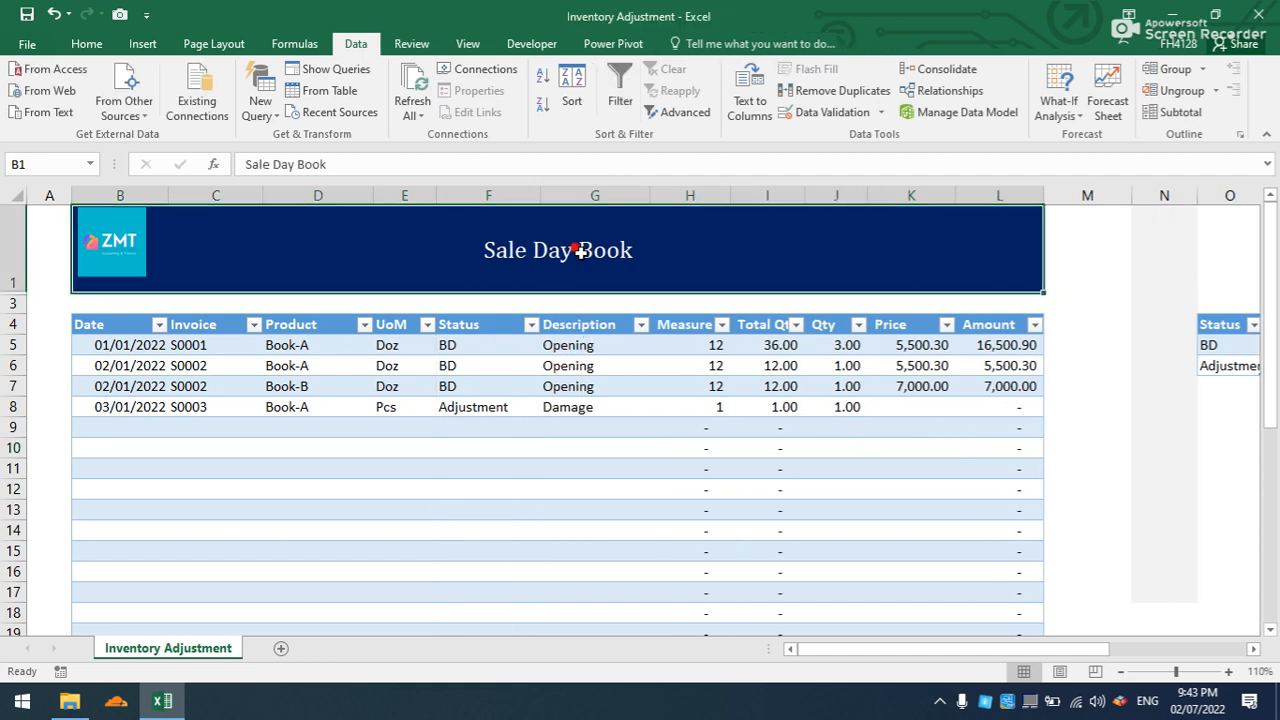
text(INven)
key(BackSpace)
key(BackSpace)
key(BackSpace)
key(BackSpace)
text(nventory)
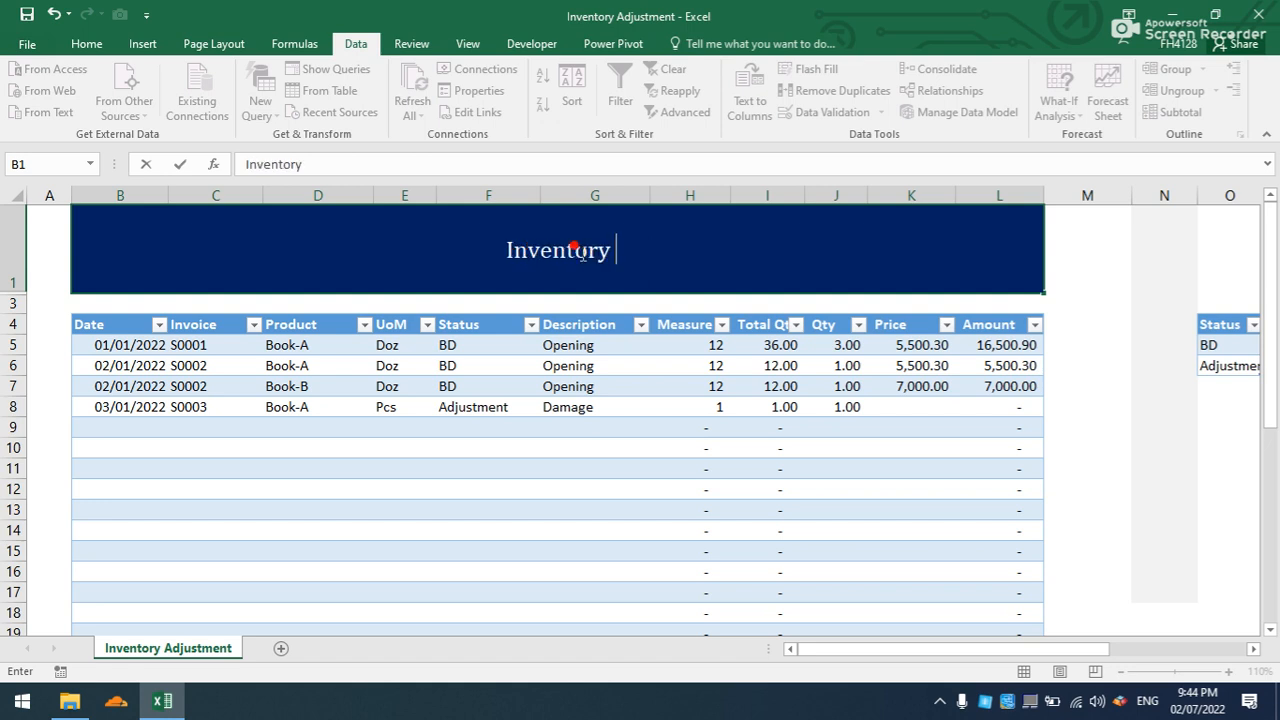
text( Adj)
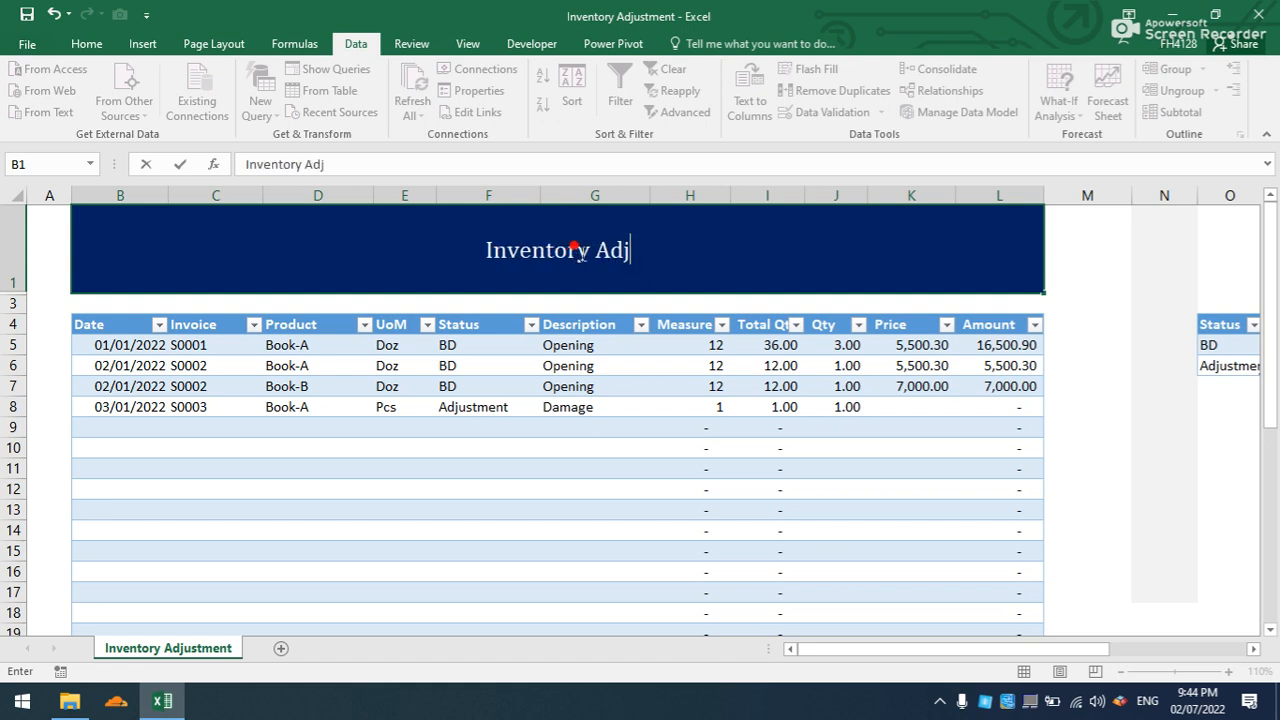
text(ustment)
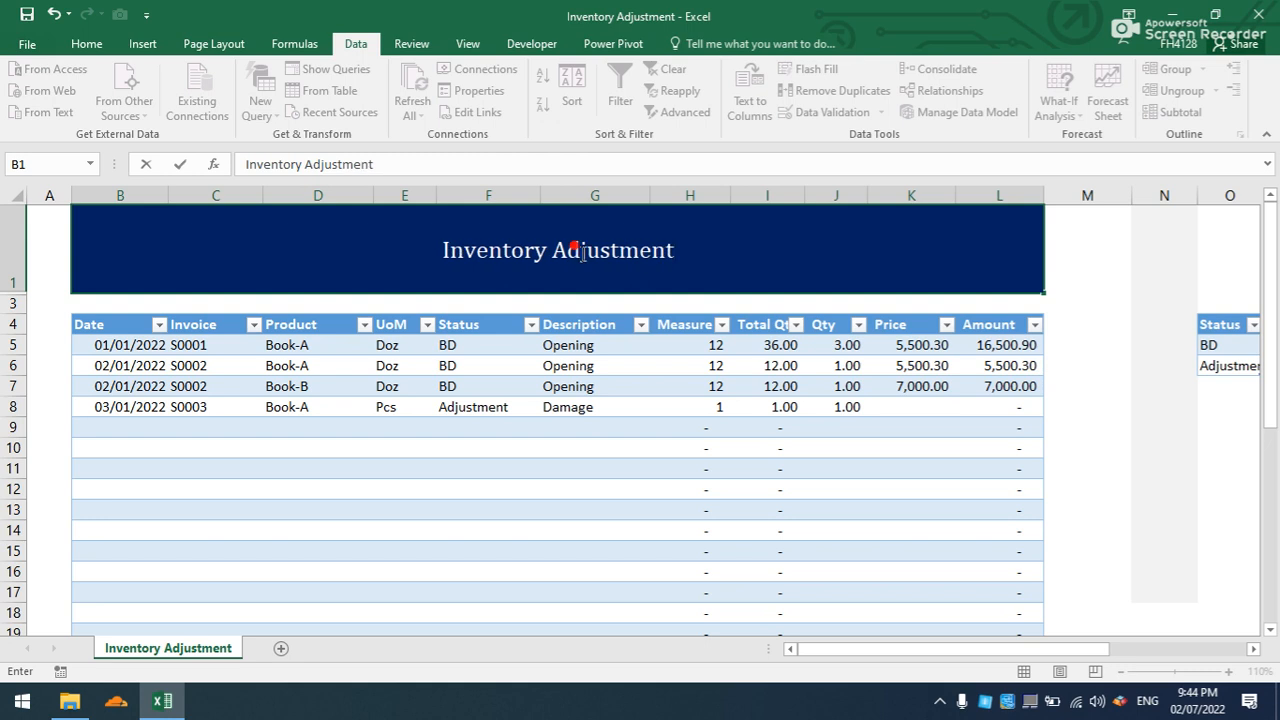
click(635, 364)
click(600, 390)
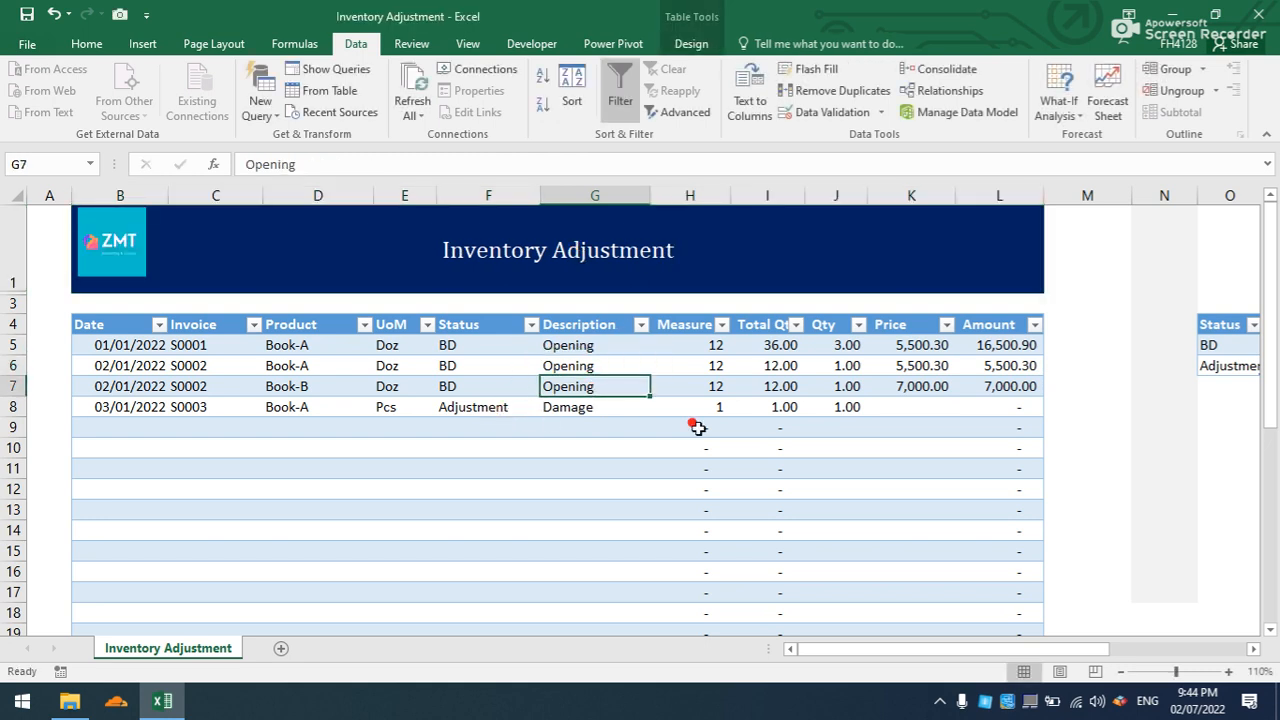
- Save the Inventory Adjustment workbook and close it
click(1088, 386)
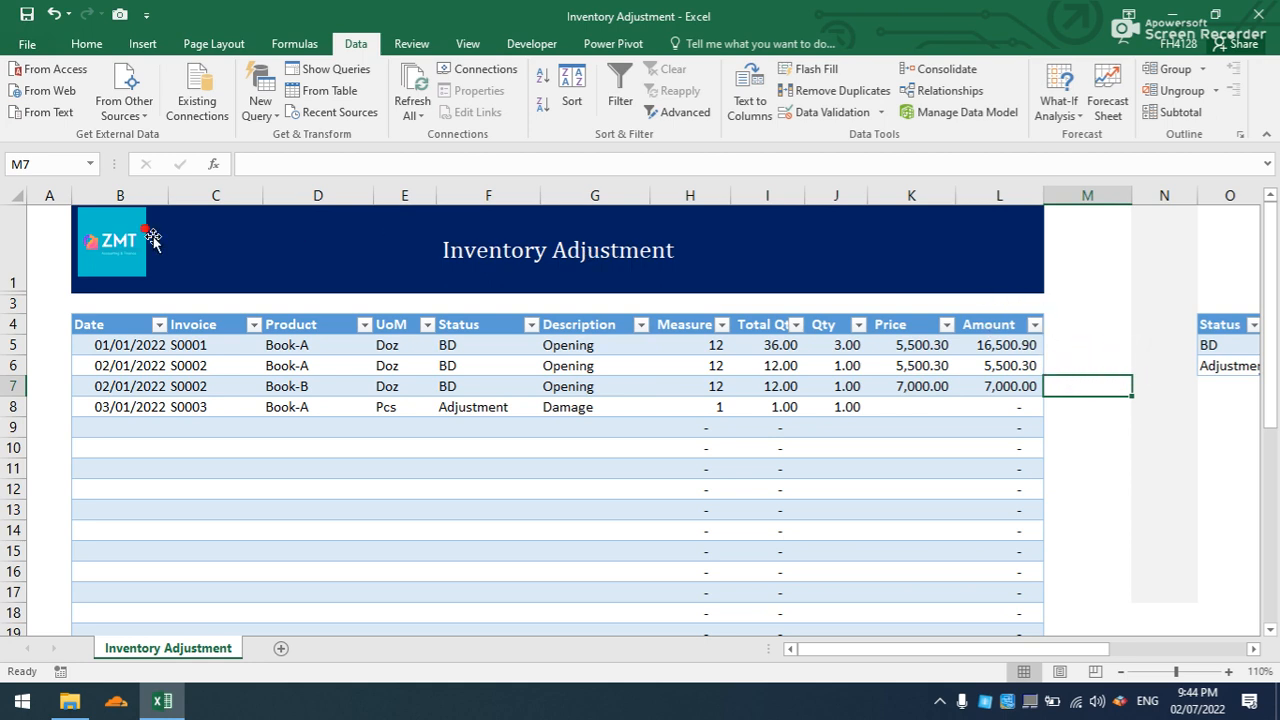
click(26, 16)
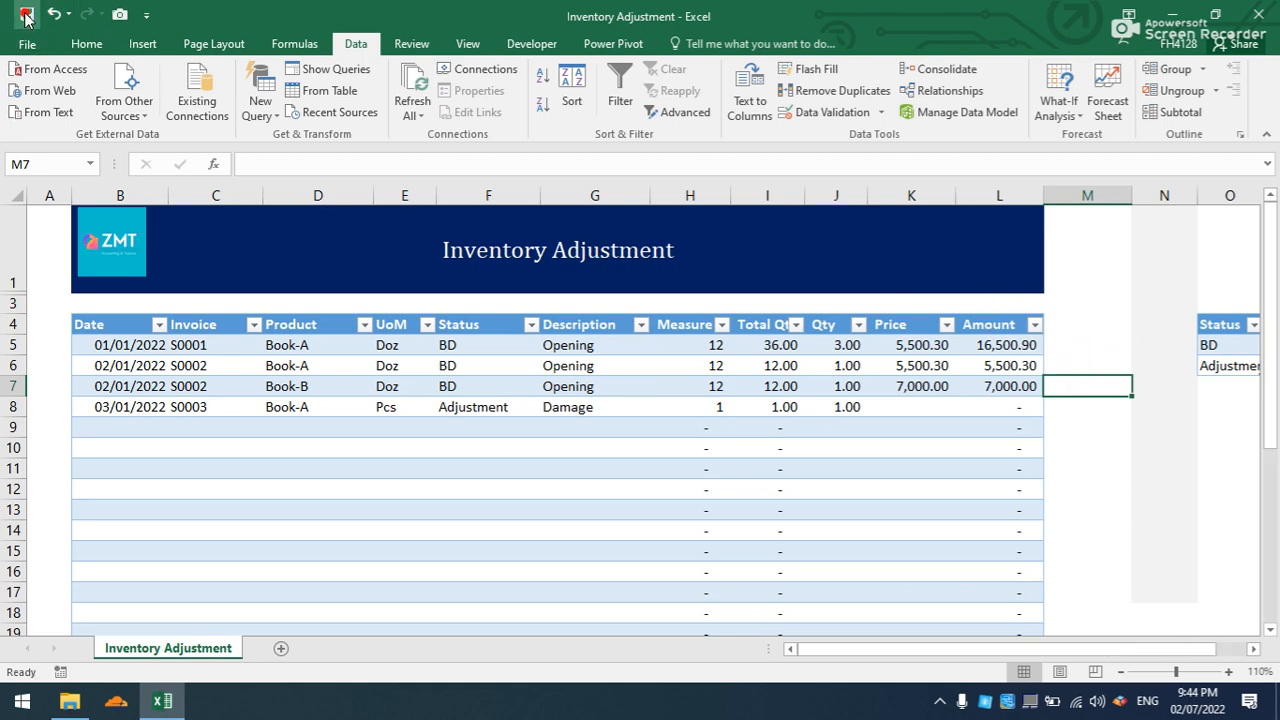
click(1276, 16)
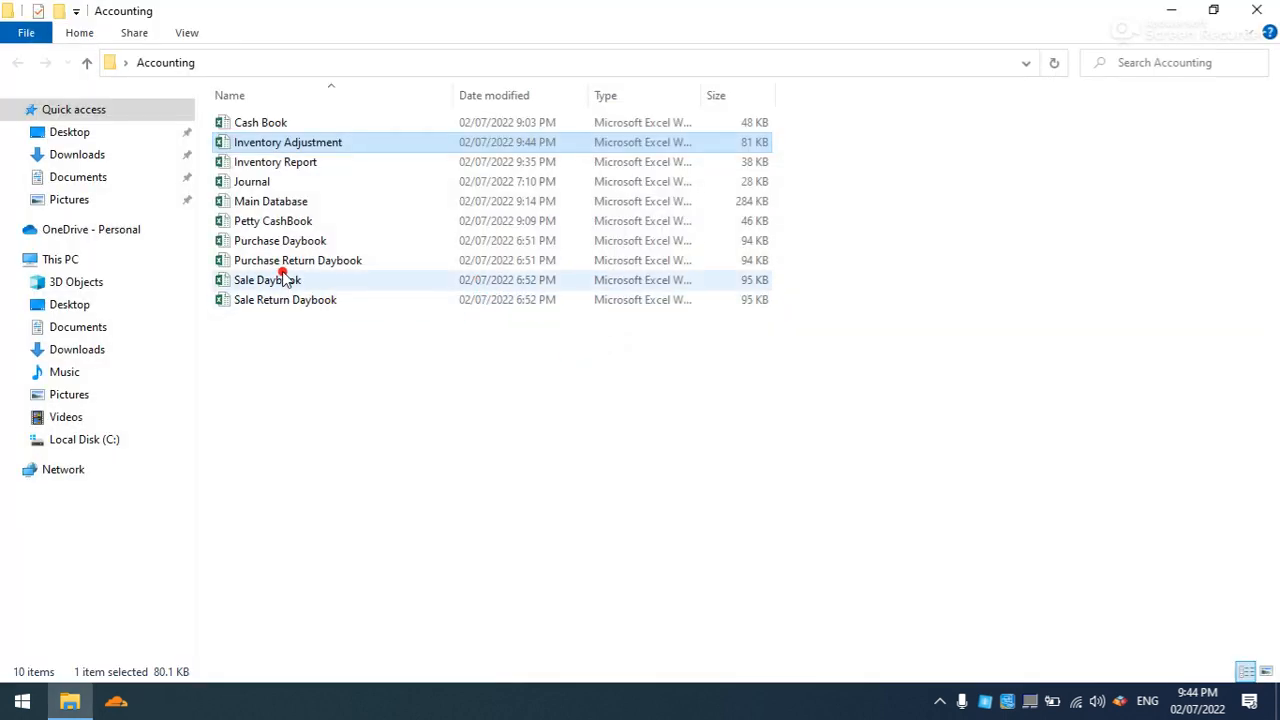
- Open the Inventory Report workbook from the Accounting folder and enable its external data connections
click(281, 168)
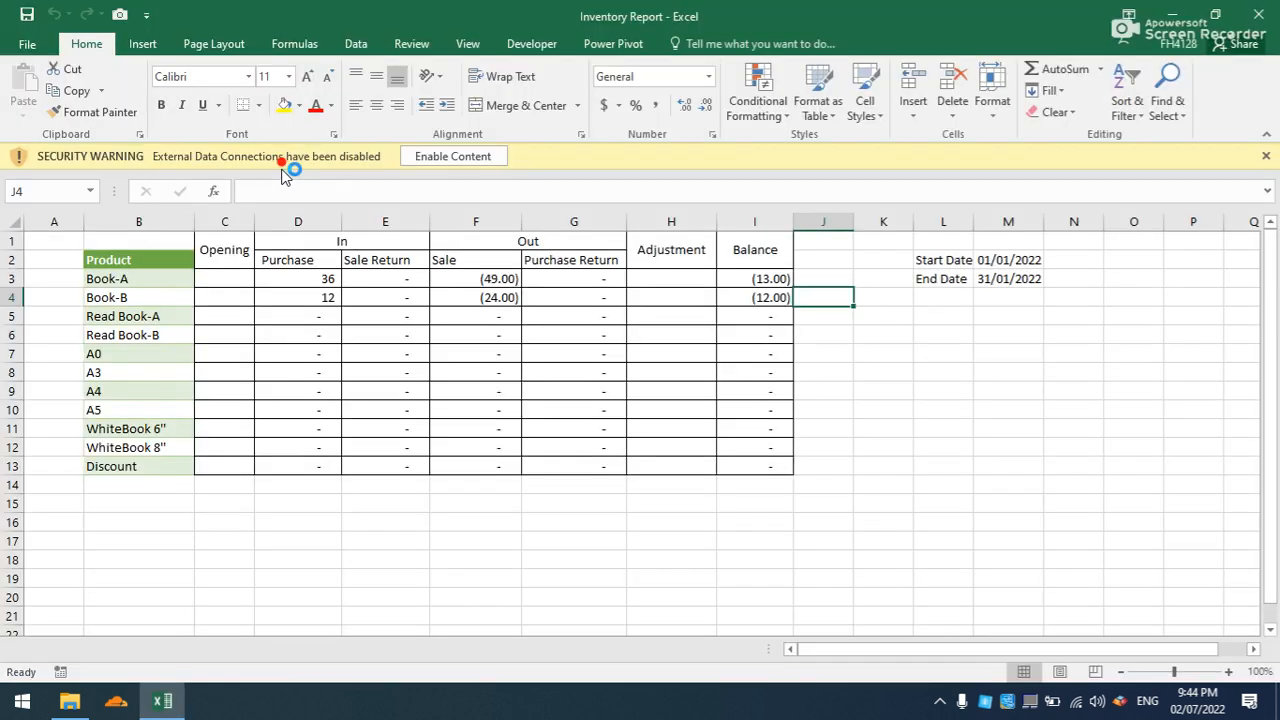
click(460, 157)
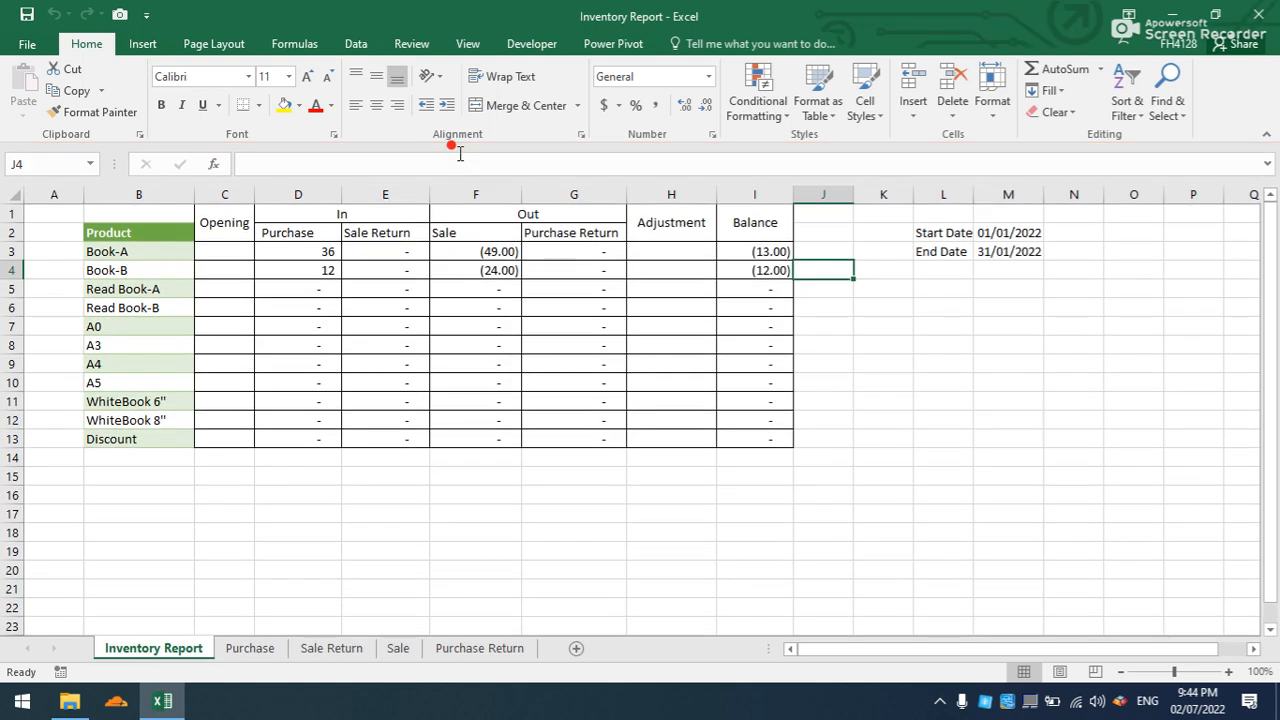
- Start a new query from the Inventory Adjustment workbook in the Accounting folder on the Desktop
click(352, 43)
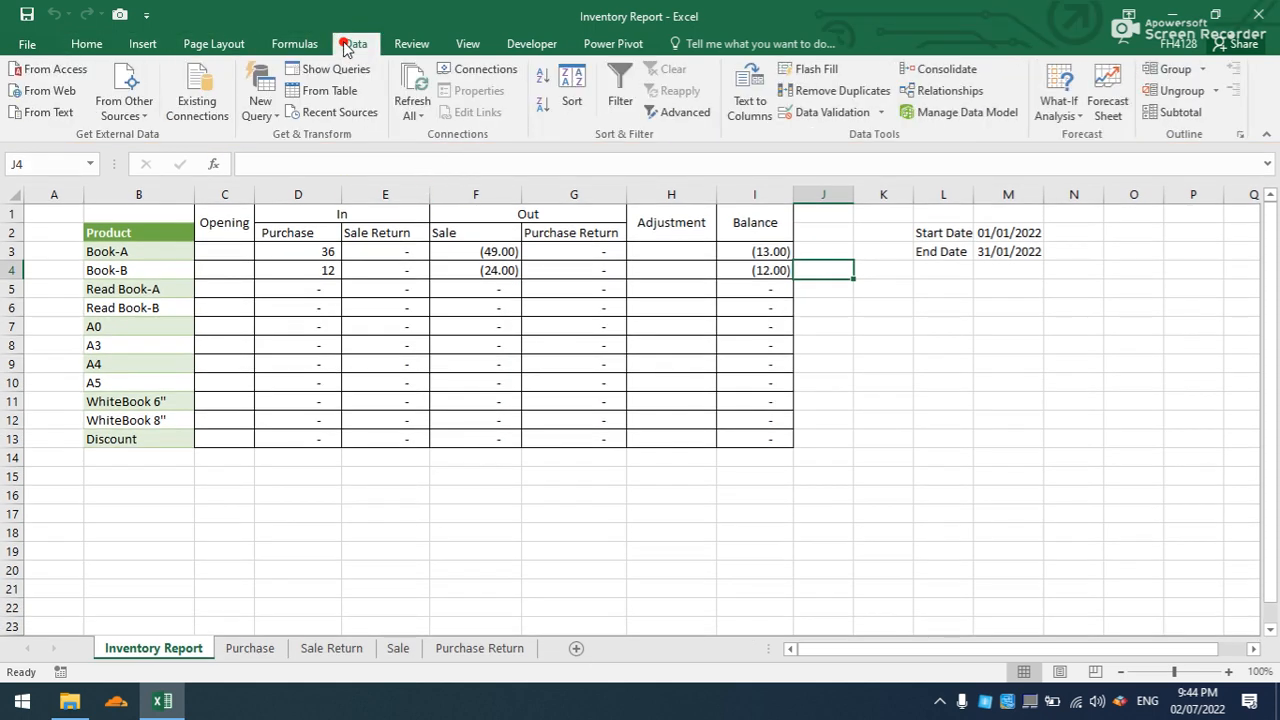
click(264, 116)
mouse_move(294, 152)
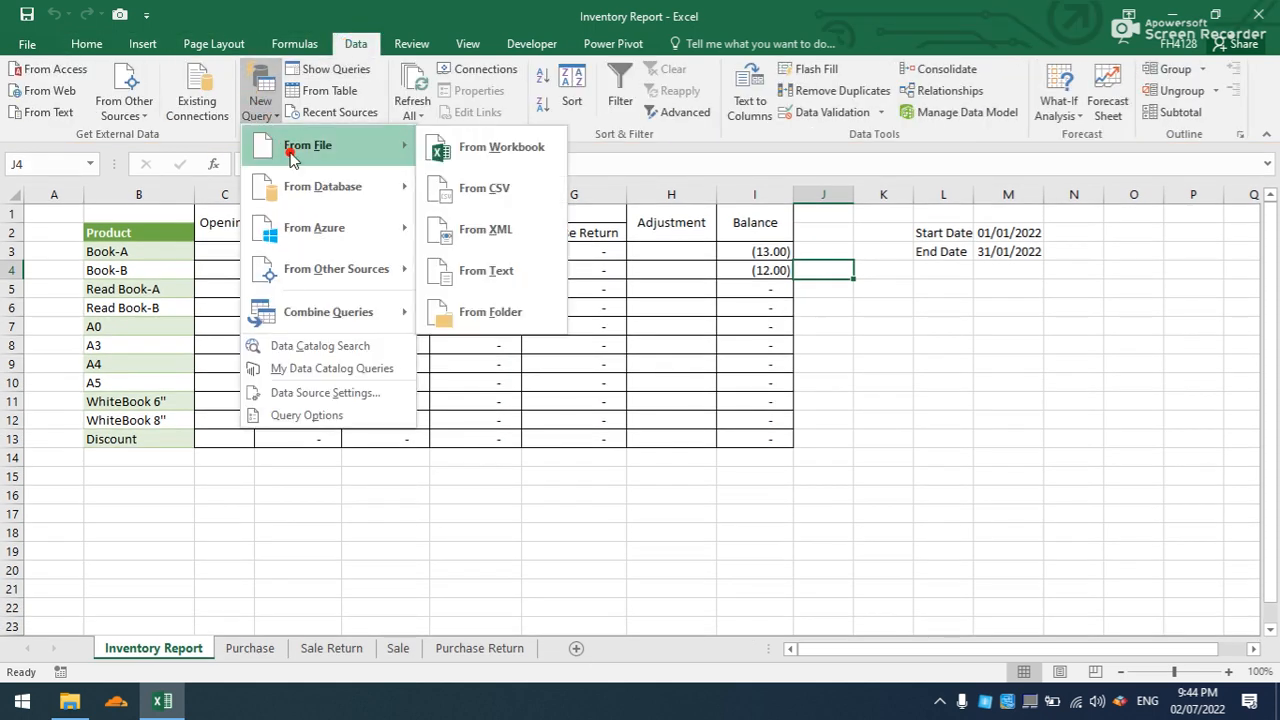
click(495, 160)
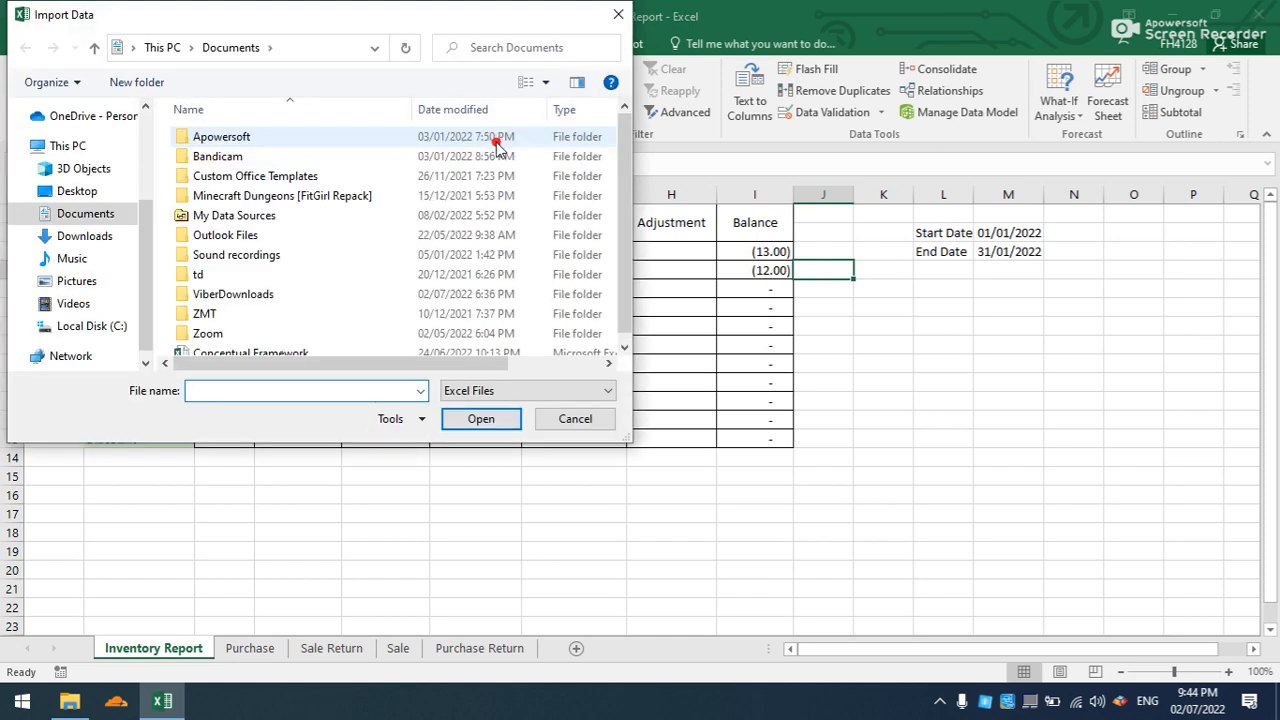
click(104, 198)
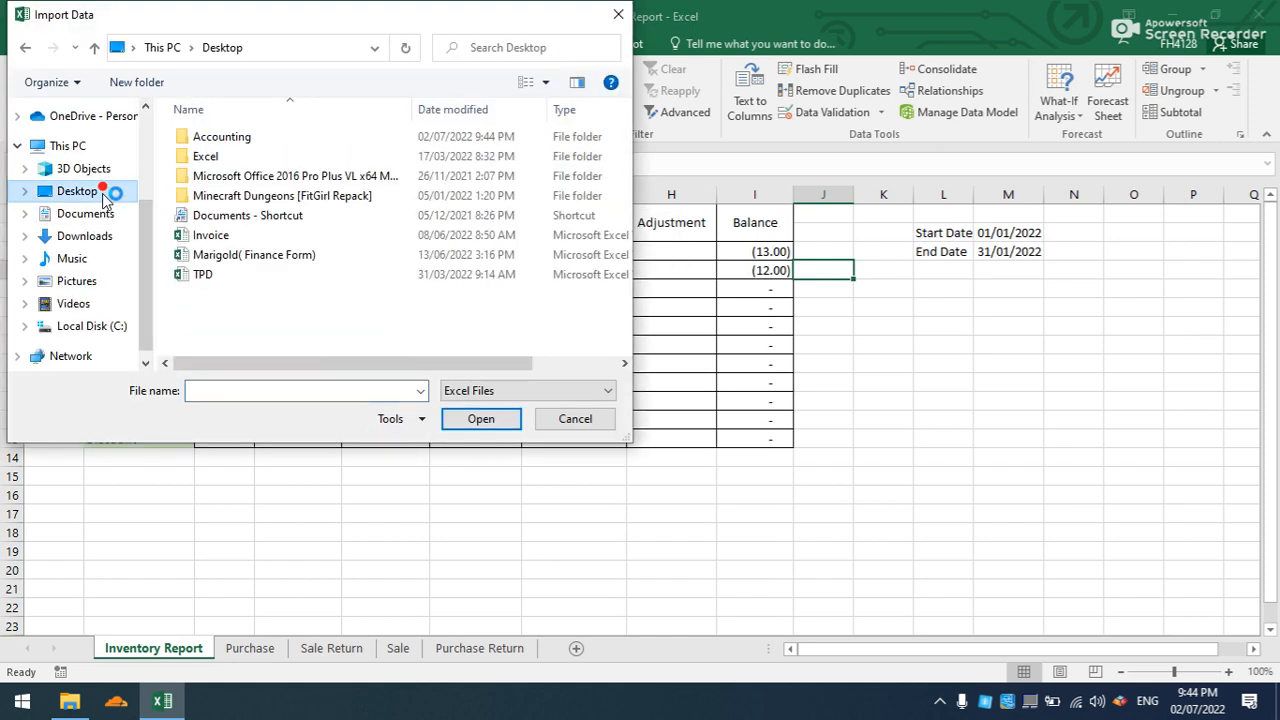
double_click(325, 137)
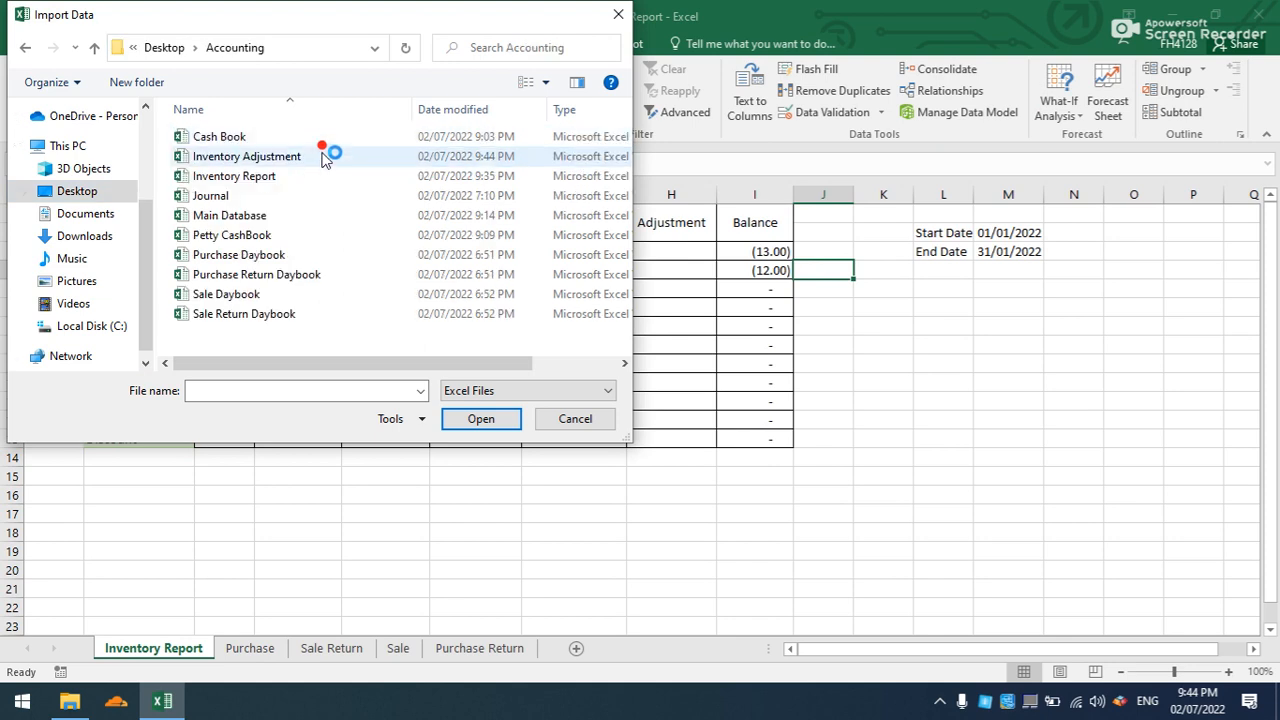
click(323, 158)
click(484, 418)
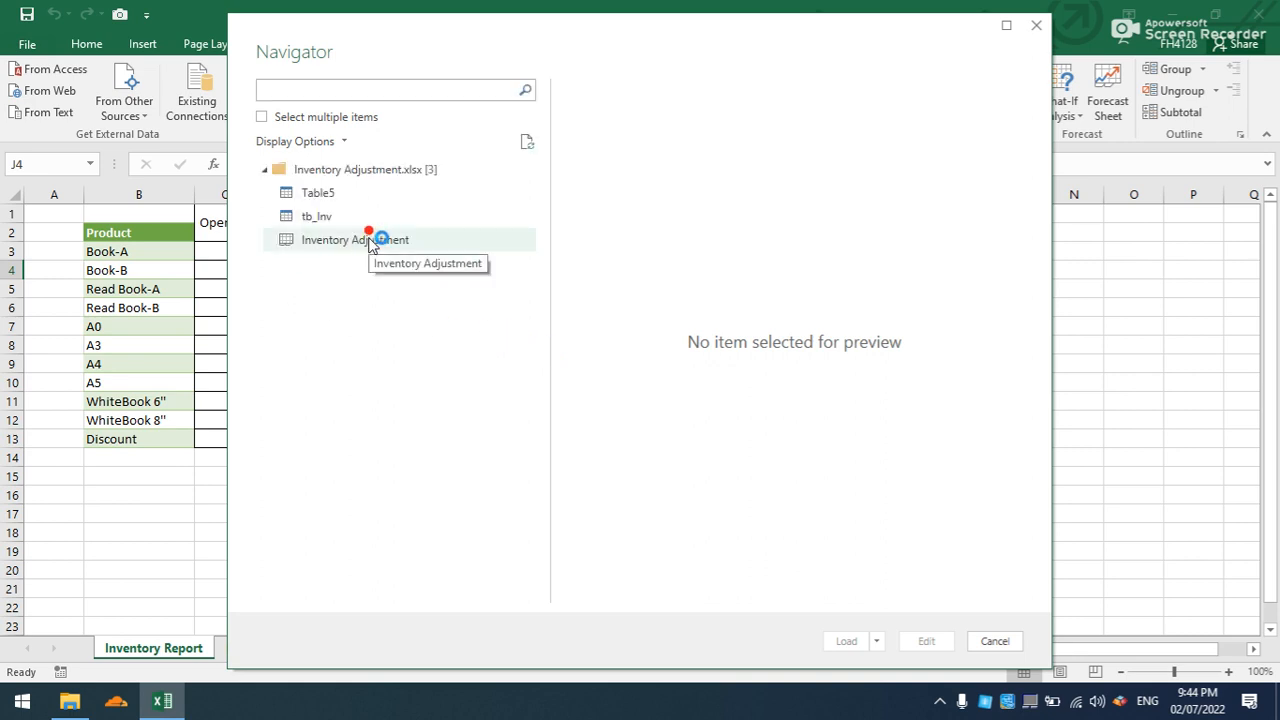
- Bring in the tb_Inv table from the Inventory Adjustment workbook as a connection only
click(337, 219)
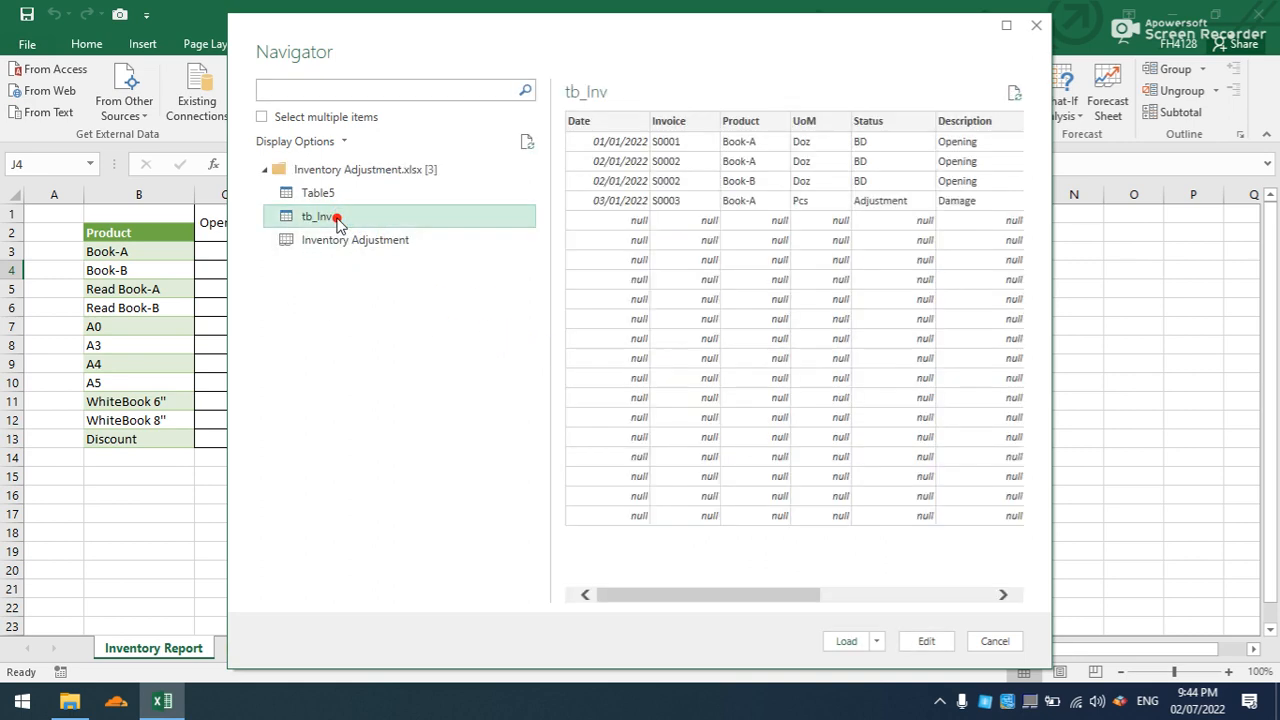
click(877, 641)
click(908, 669)
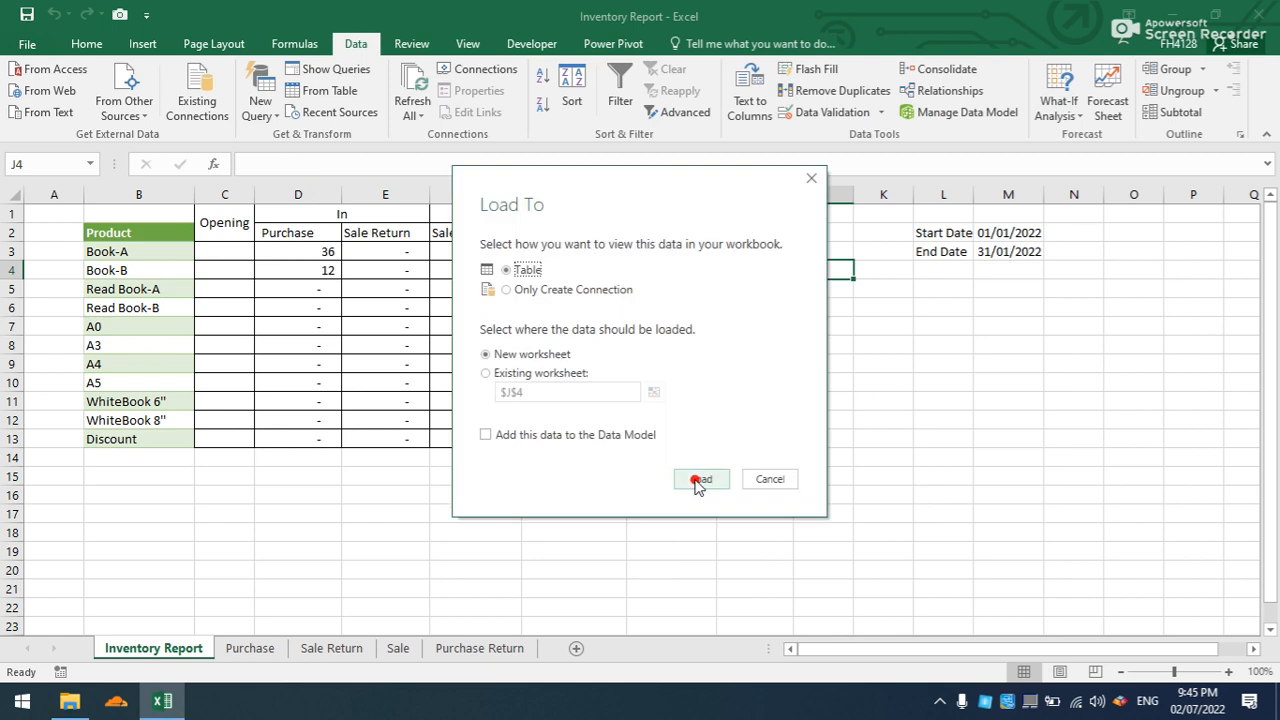
click(507, 289)
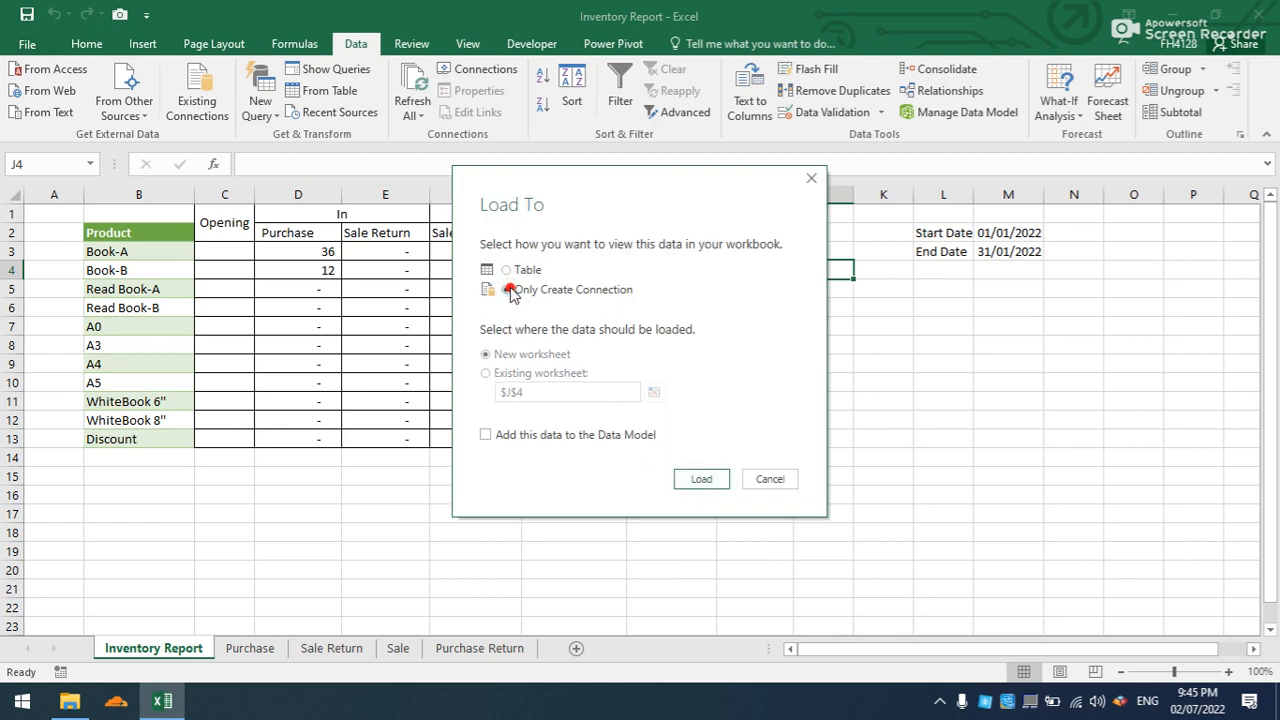
click(679, 485)
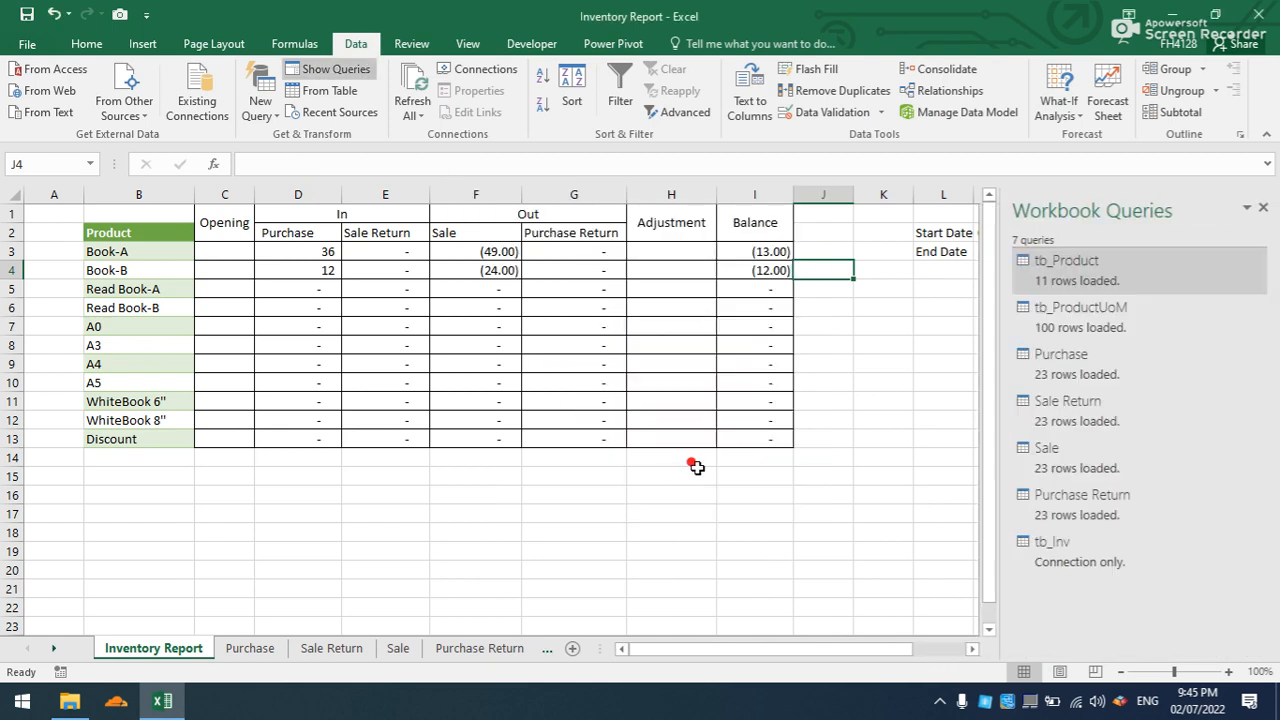
- Edit the tb_Inv query to keep only the Date, Product, Status, Total Qty and Amount columns, removing all others
click(1044, 542)
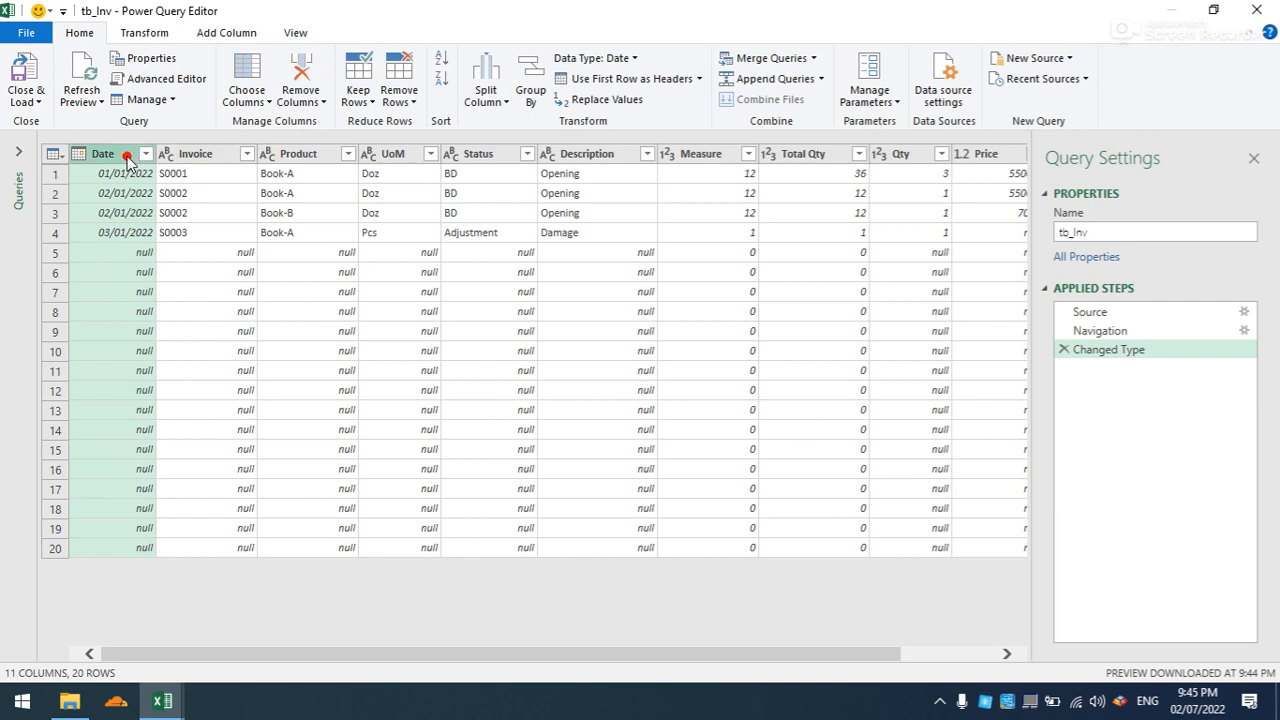
ctrl+click(331, 167)
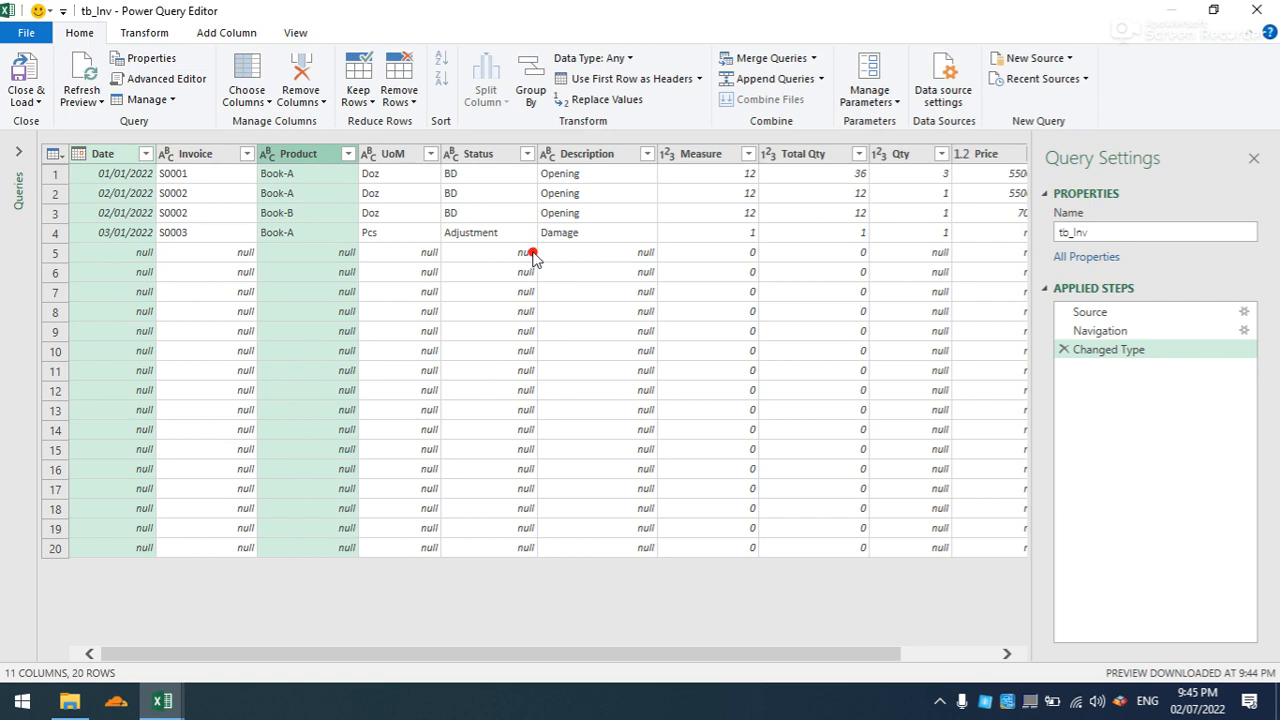
ctrl+click(481, 157)
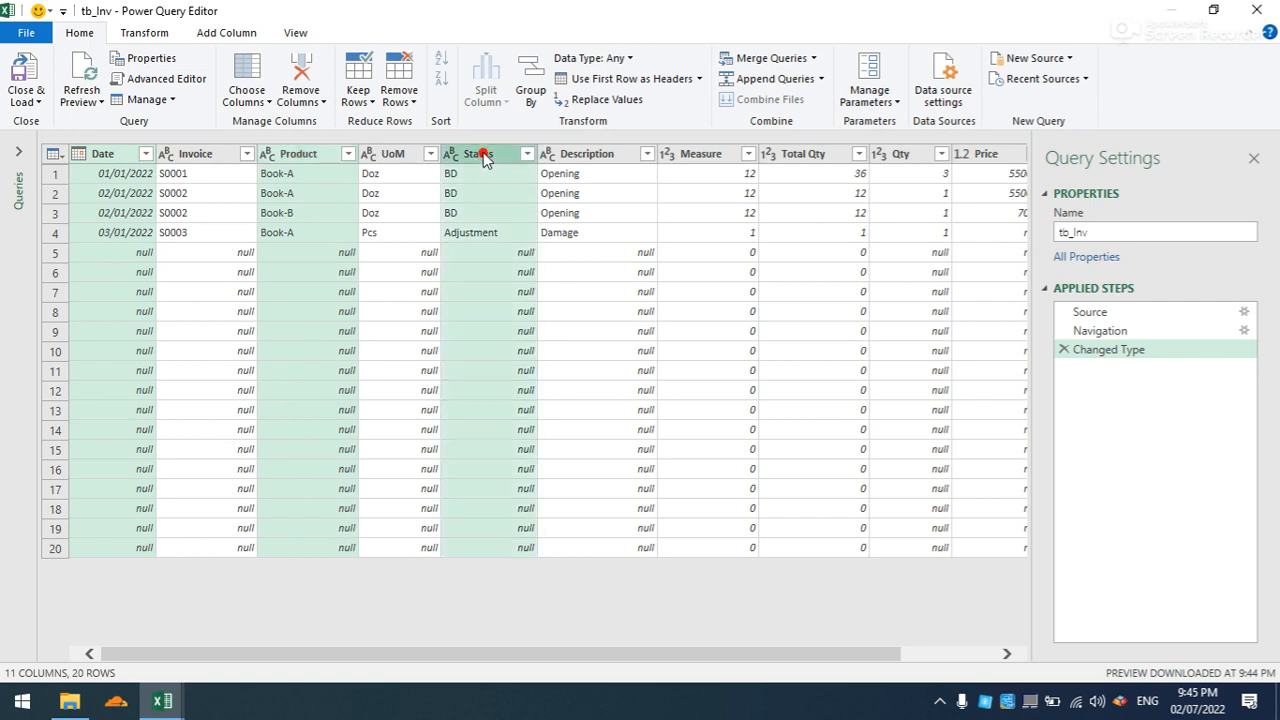
ctrl+click(797, 157)
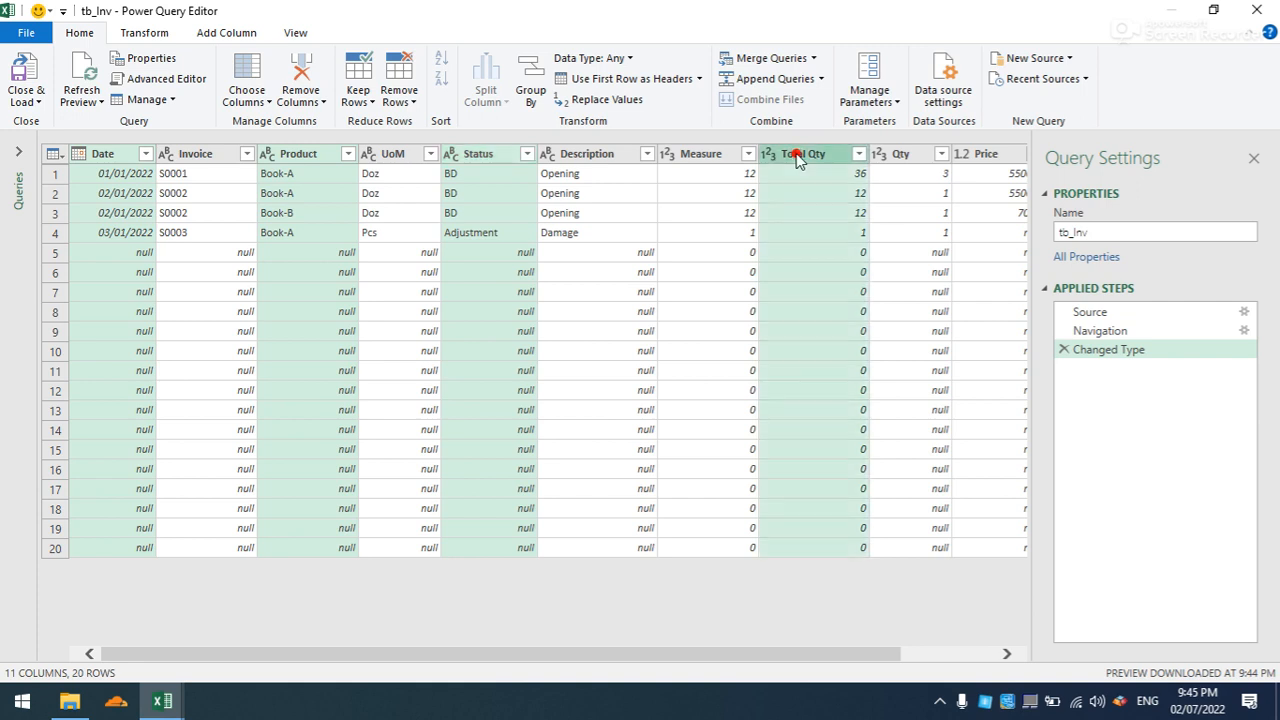
drag(855, 665, 1000, 658)
ctrl+click(993, 157)
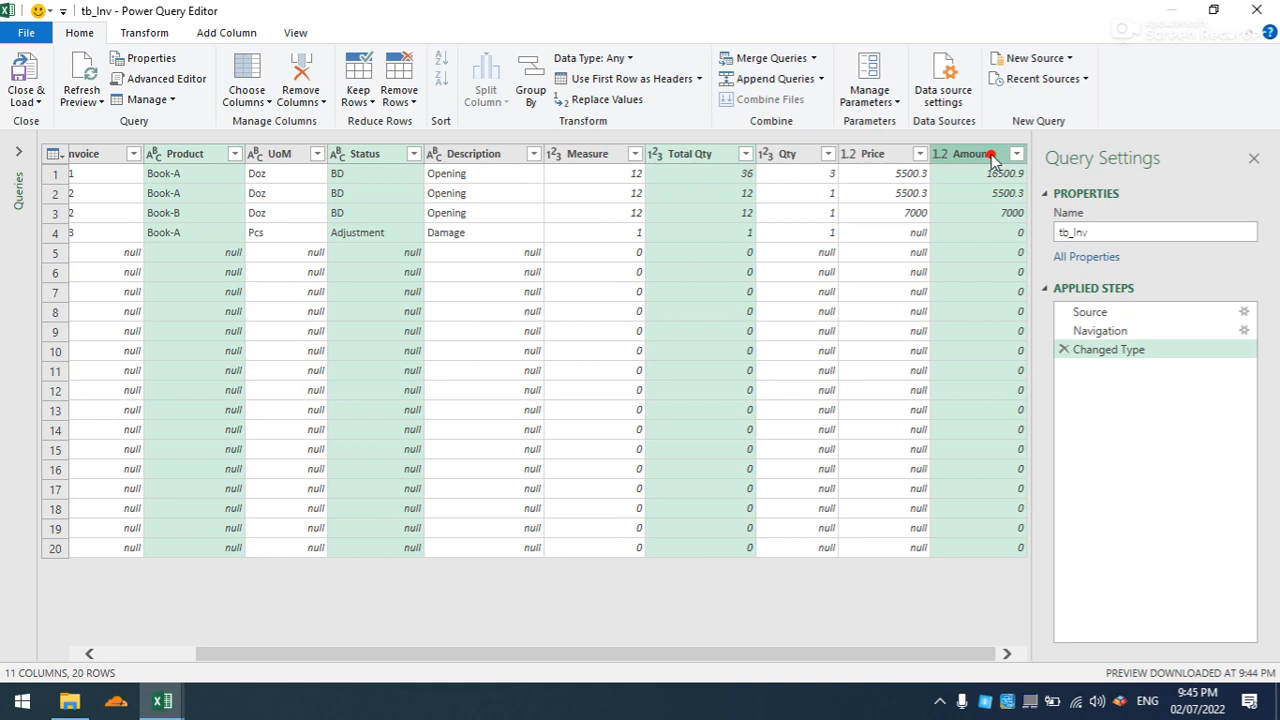
right_click(993, 157)
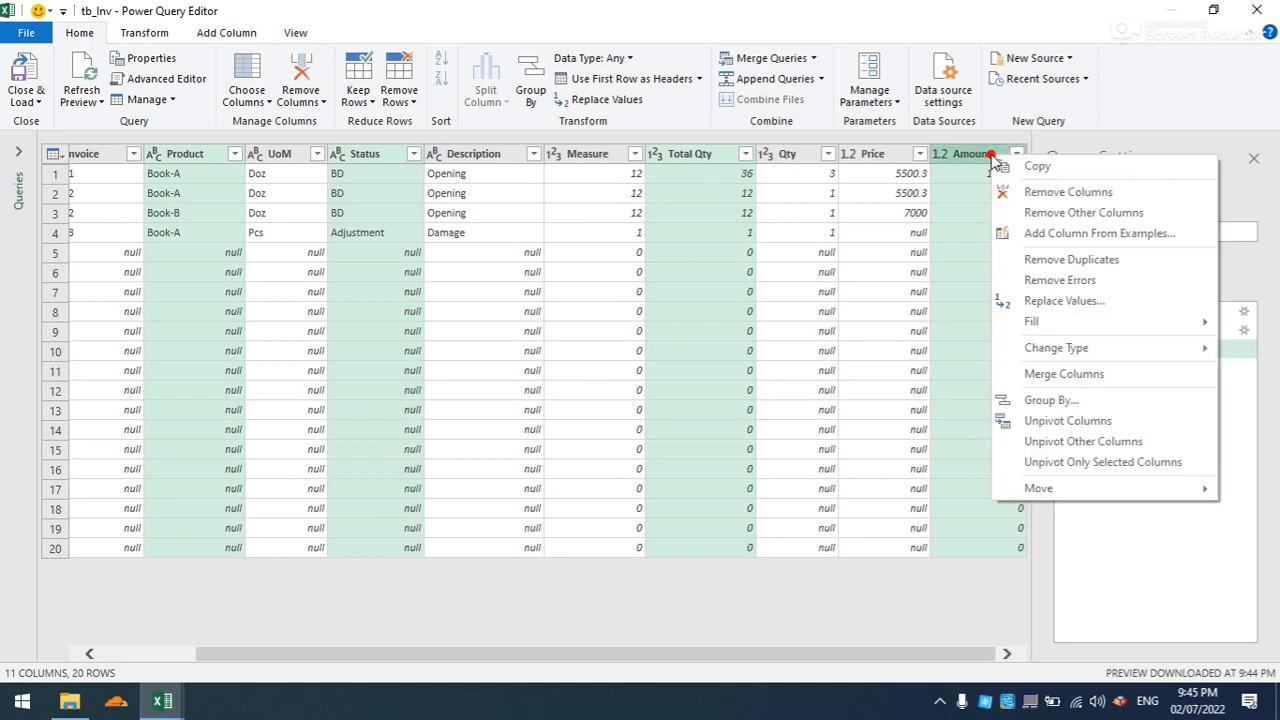
click(1018, 213)
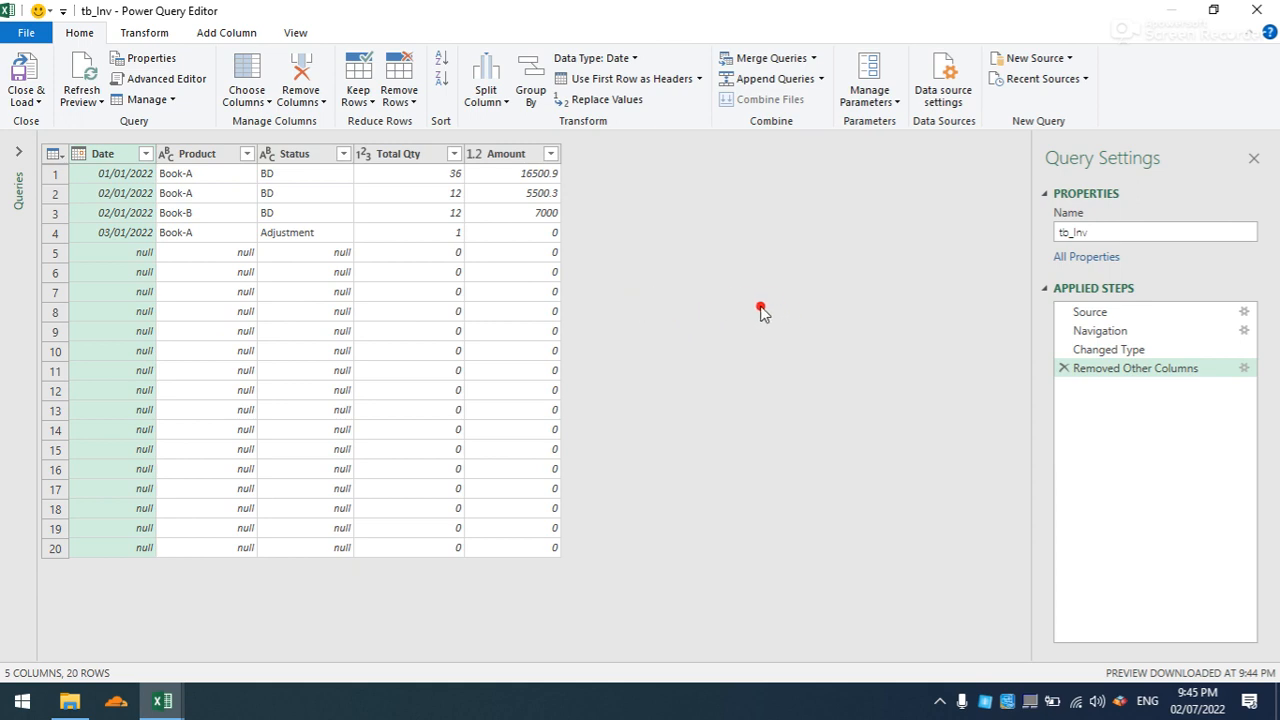
- Set the data type of the Total Qty and Amount columns to Decimal Number
click(409, 155)
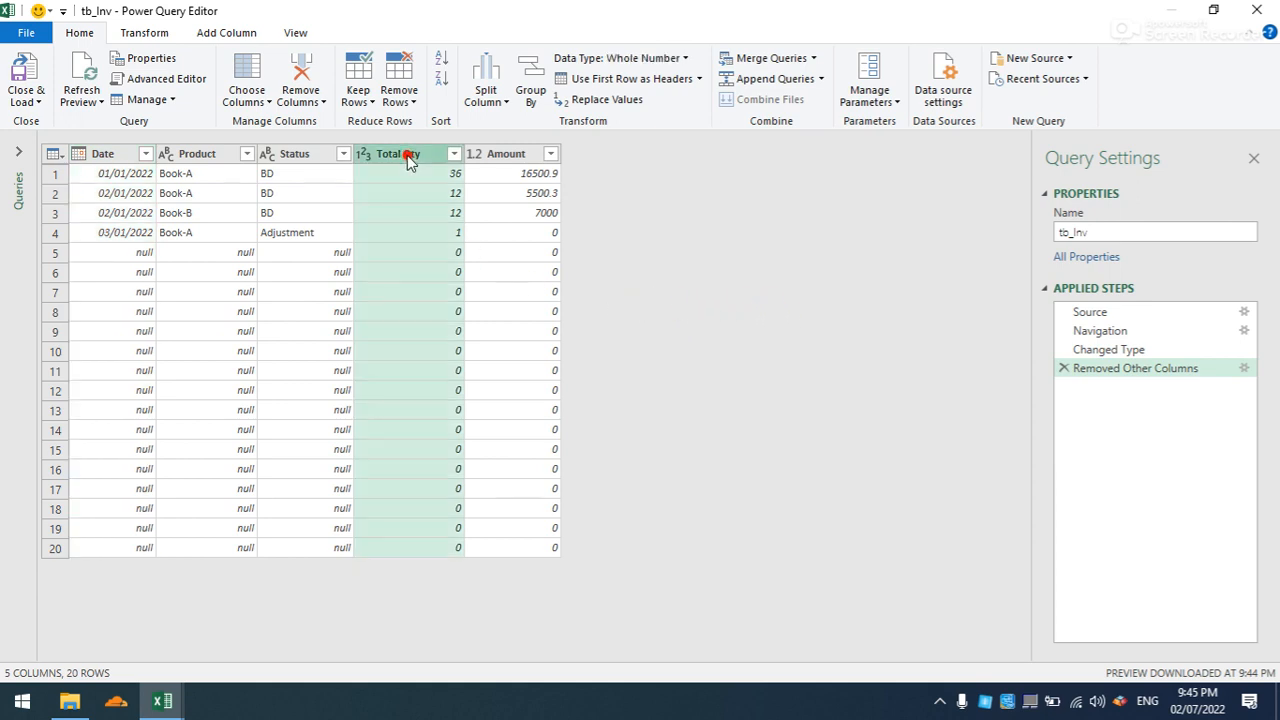
click(507, 157)
ctrl+click(438, 155)
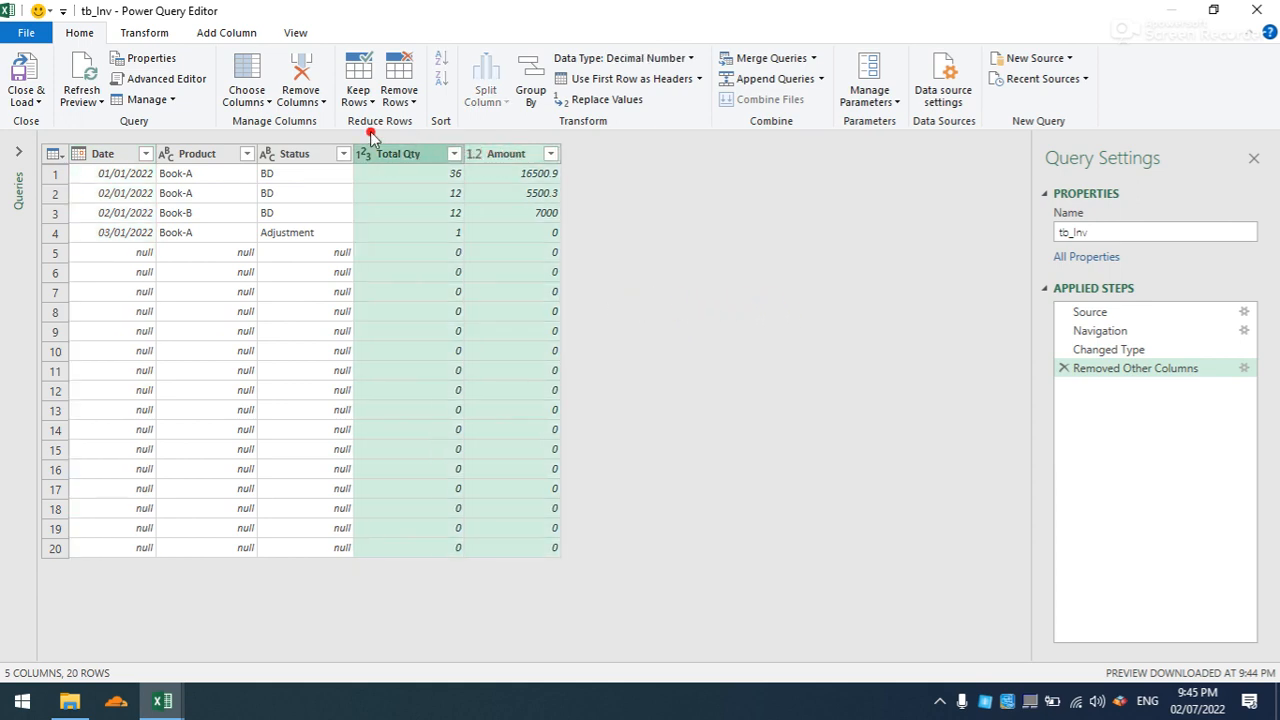
click(168, 42)
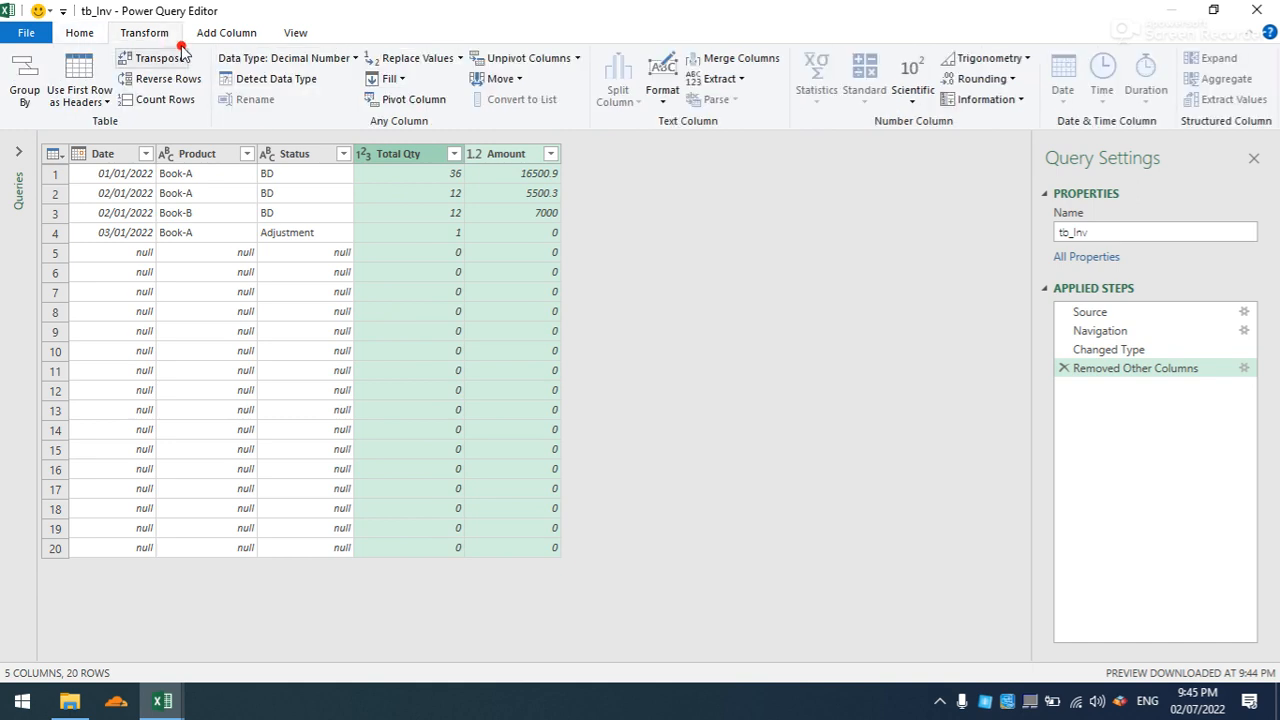
click(277, 60)
click(277, 82)
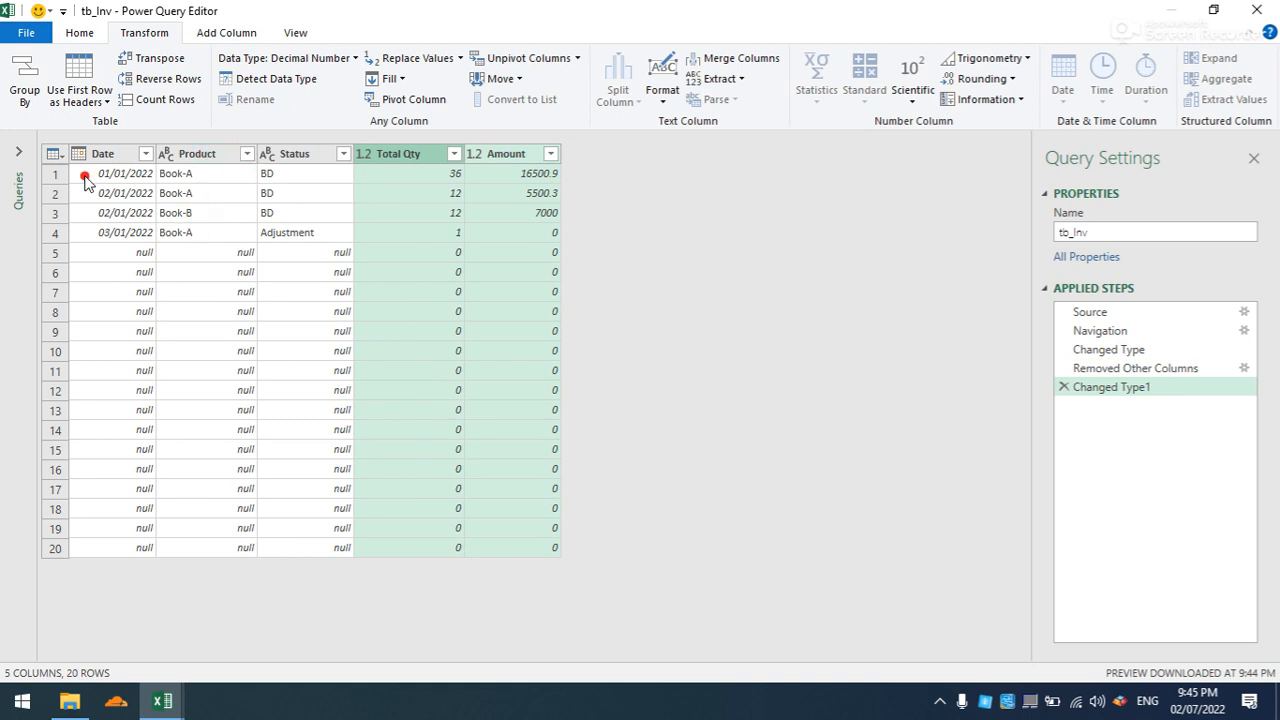
- Apply the query changes, close the query editor and load tb_Inv as a table on a new worksheet
click(79, 33)
click(38, 100)
click(50, 120)
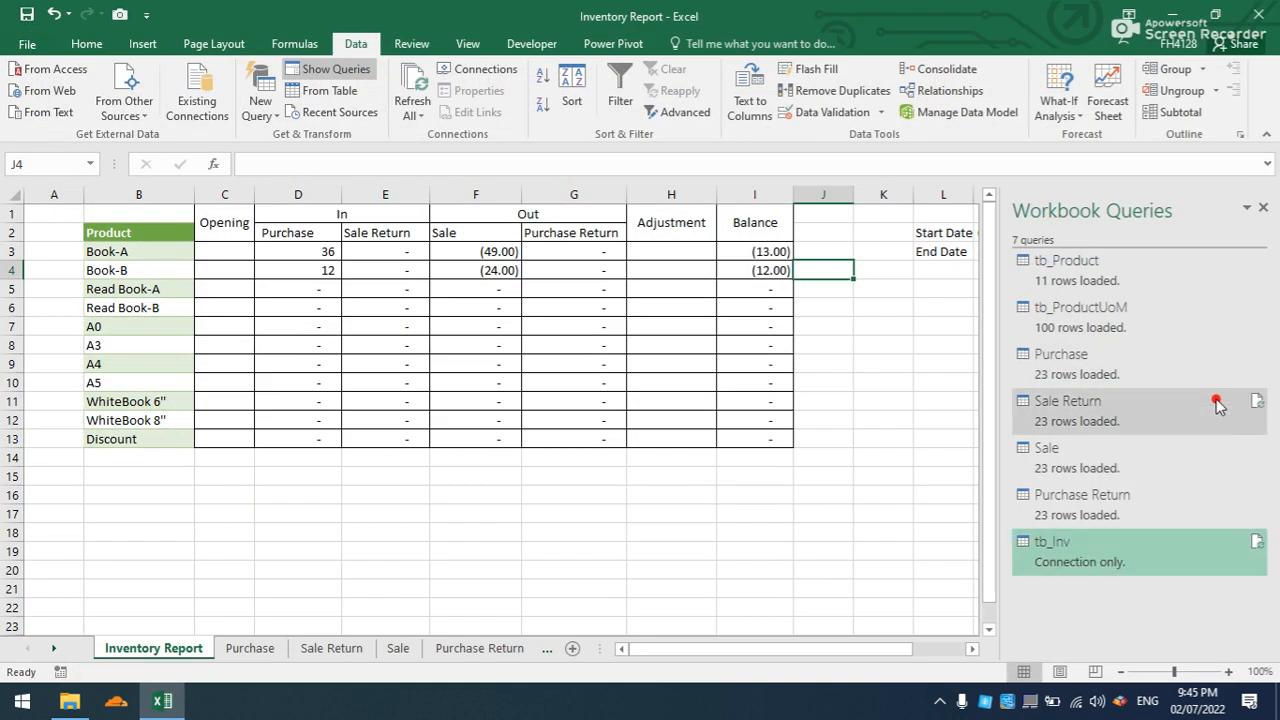
right_click(1087, 566)
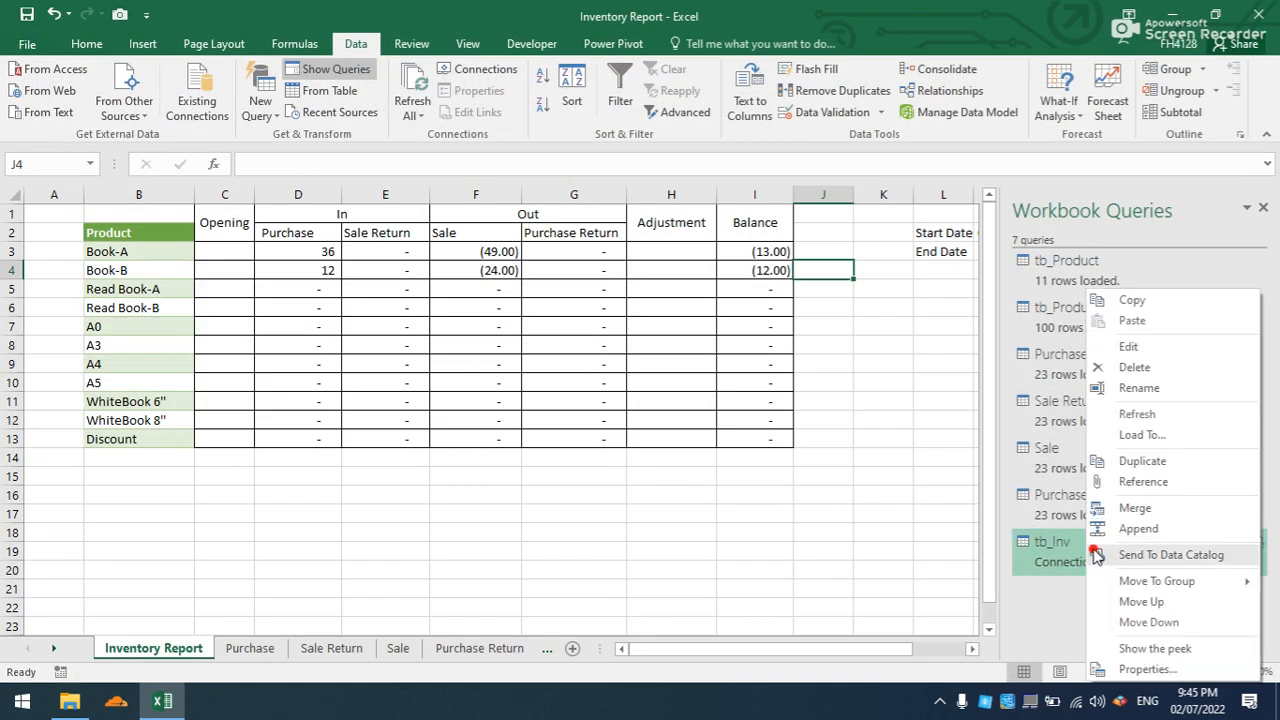
click(1137, 434)
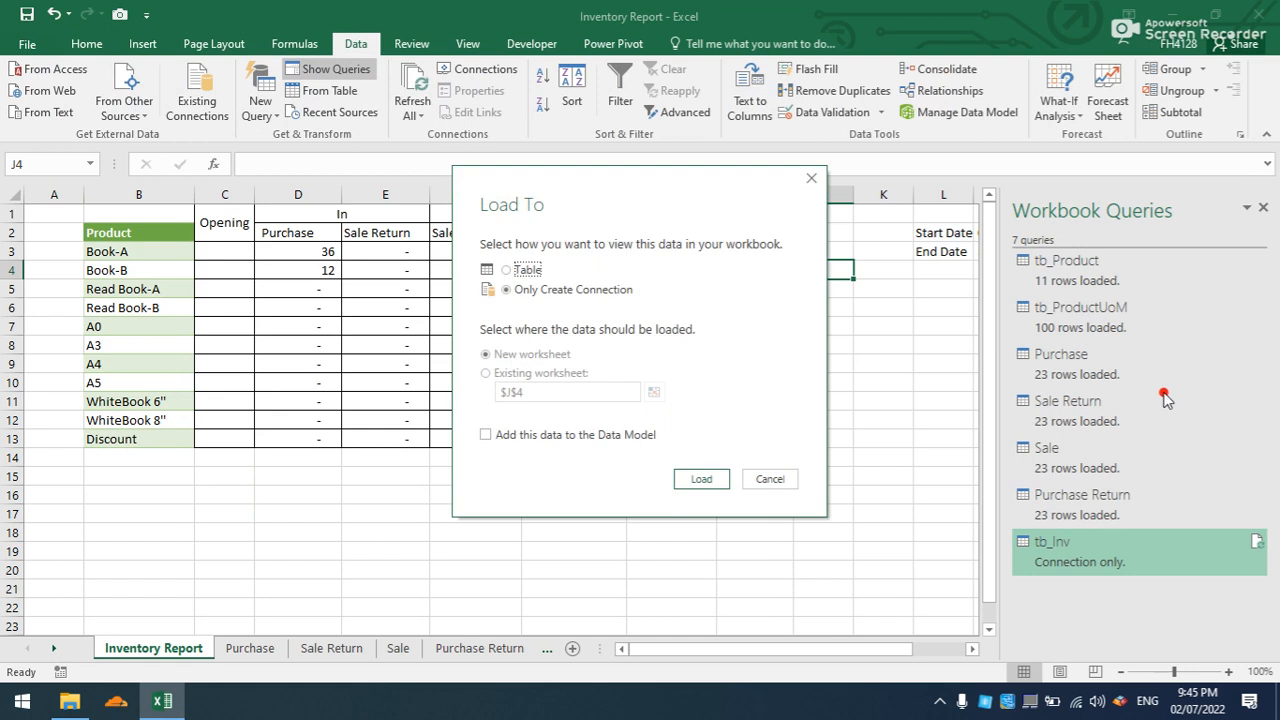
click(527, 270)
click(685, 481)
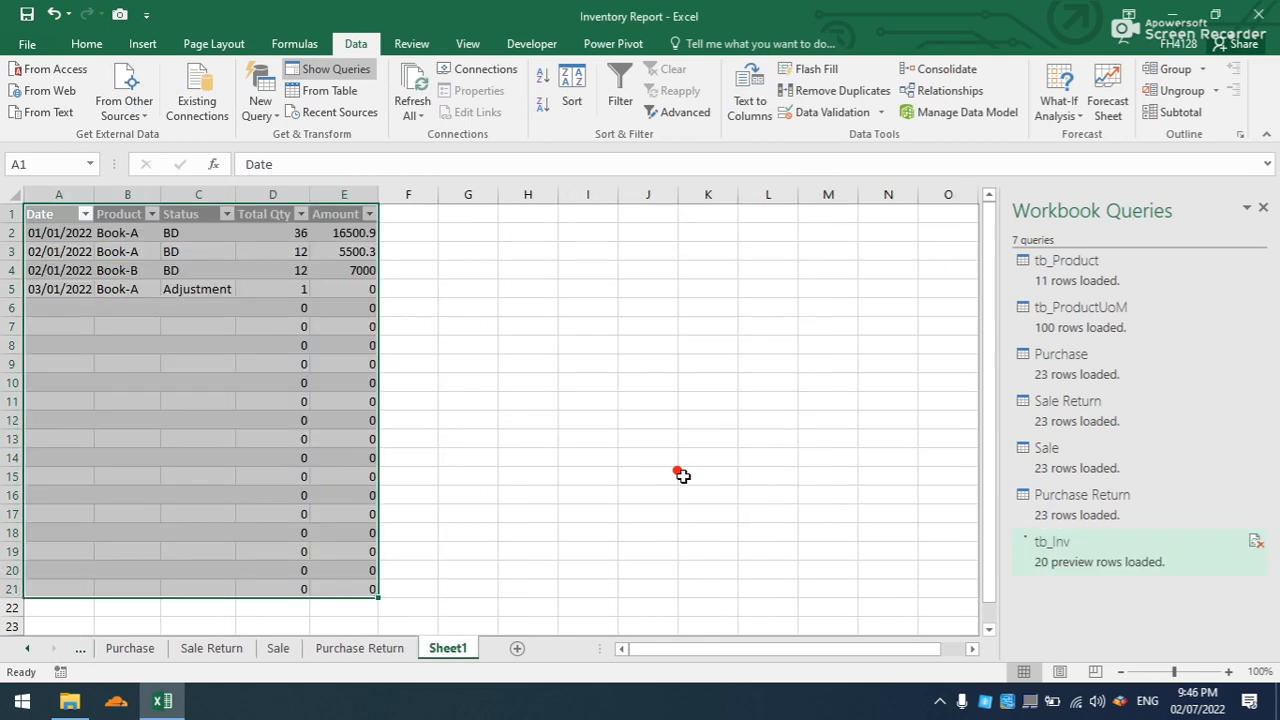
- Rename the new worksheet holding the tb_Inv table as Adjustment
click(418, 640)
right_click(430, 651)
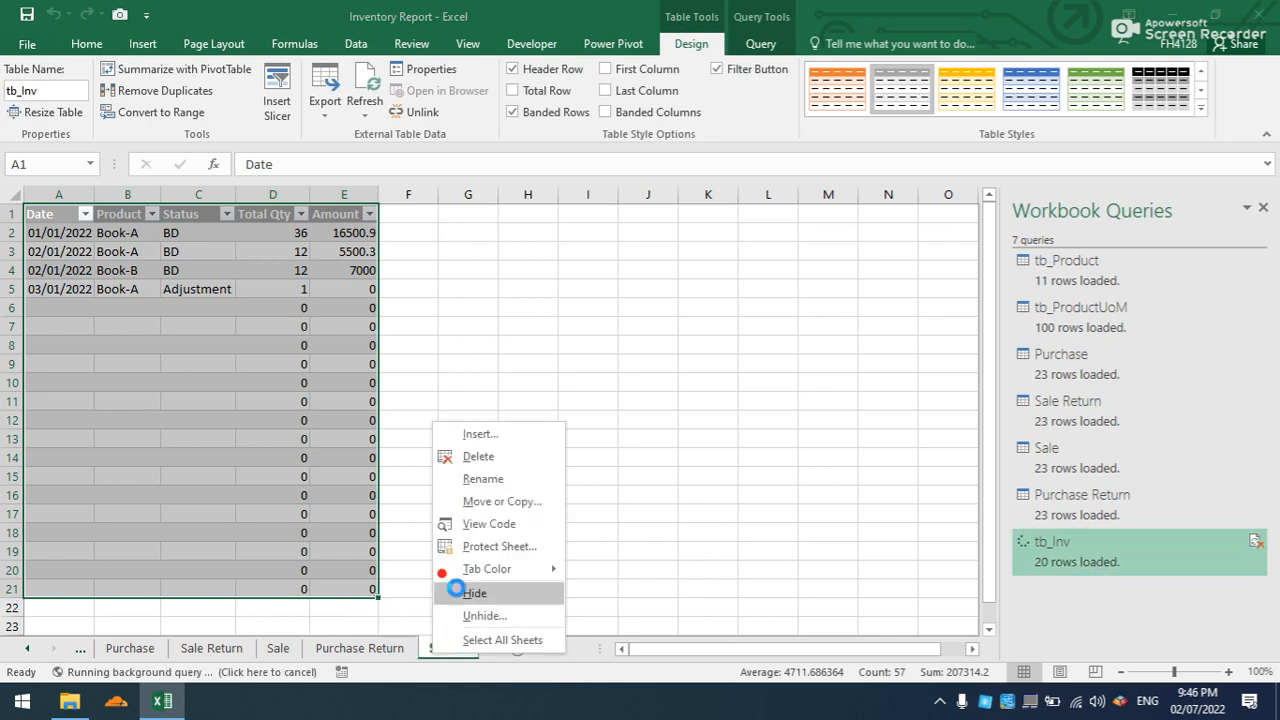
click(486, 480)
text(Ad)
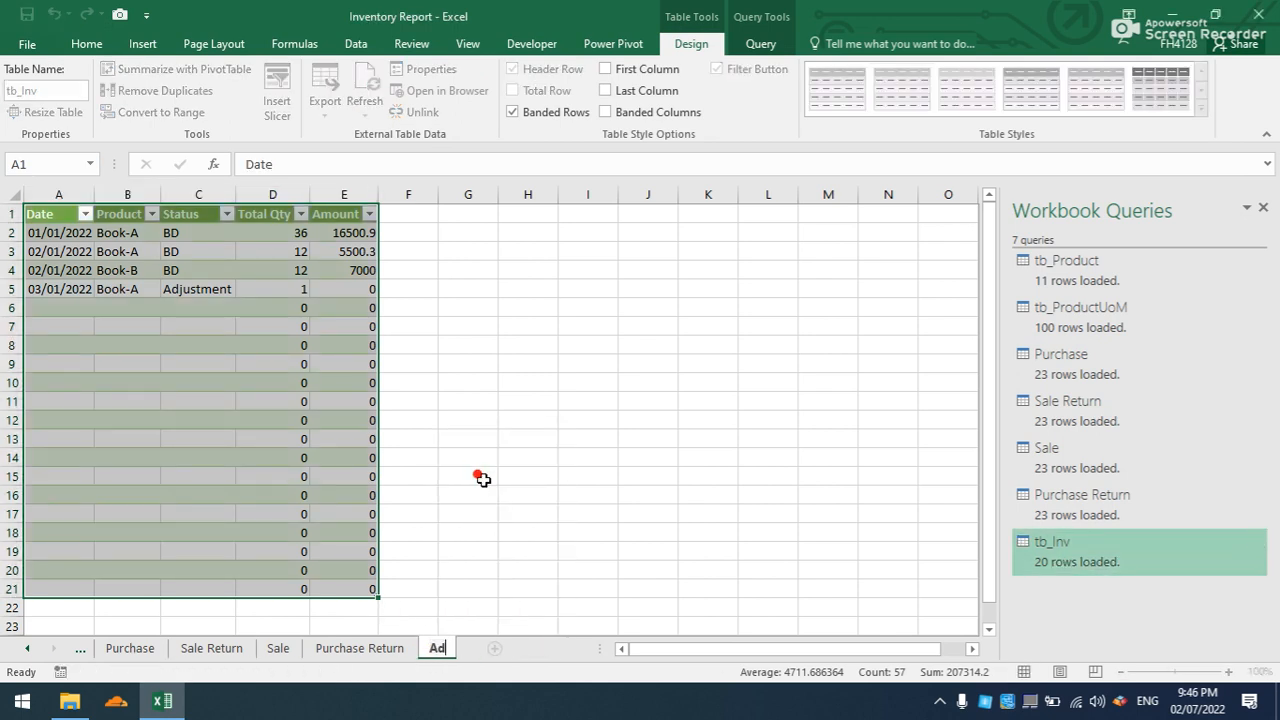
text(justment)
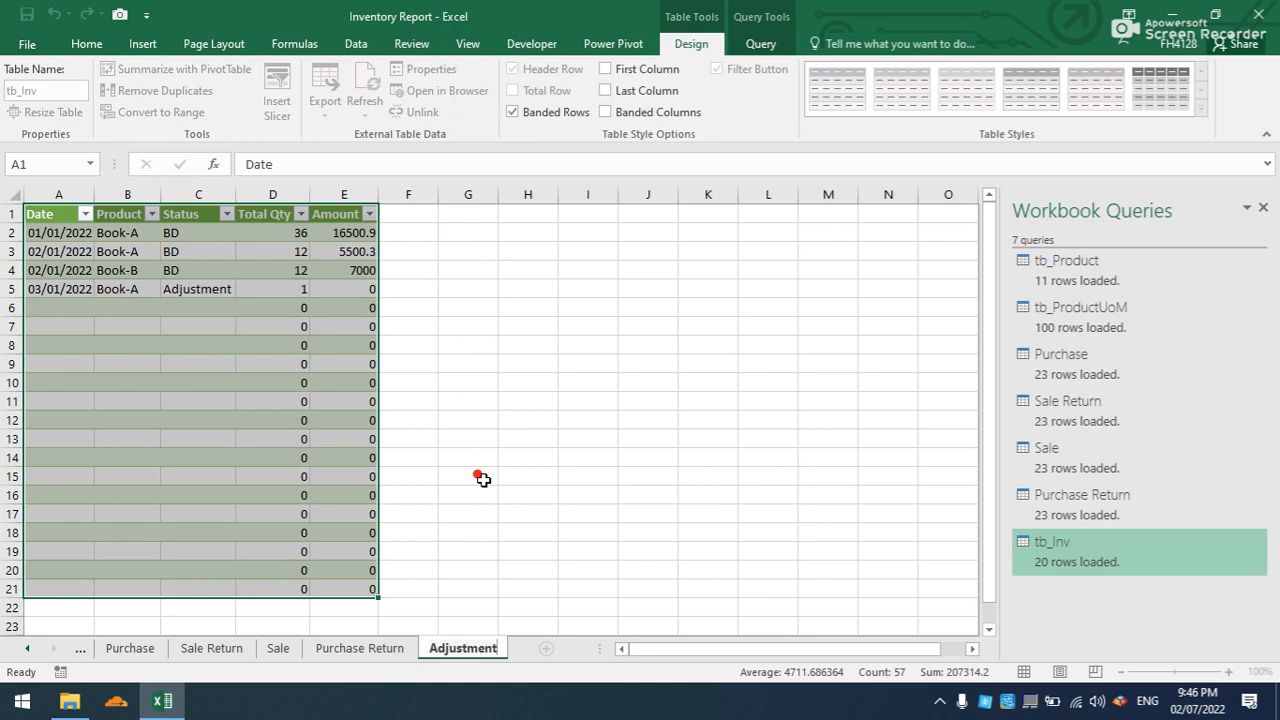
click(483, 480)
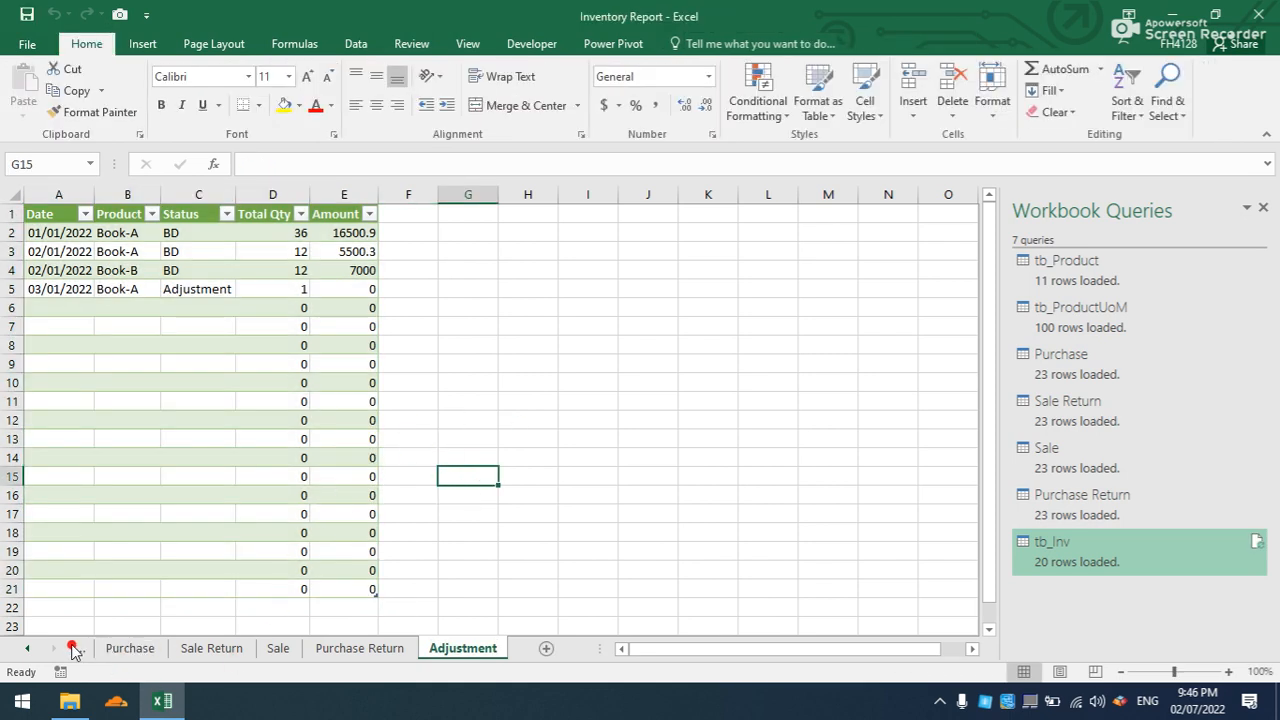
- Start a SUMIFS formula in the Inventory Report's Opening cell C3, using the Adjustment sheet's Total Qty column D:D as the sum range
click(73, 648)
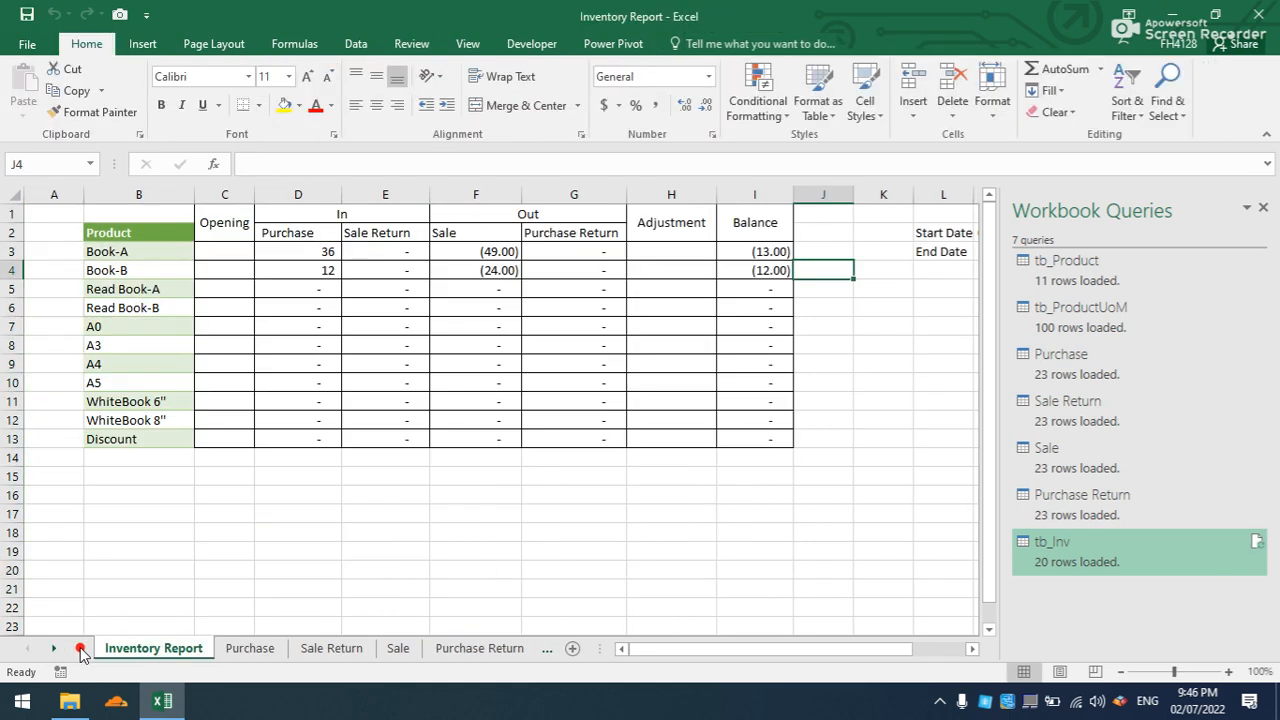
click(232, 251)
text(=)
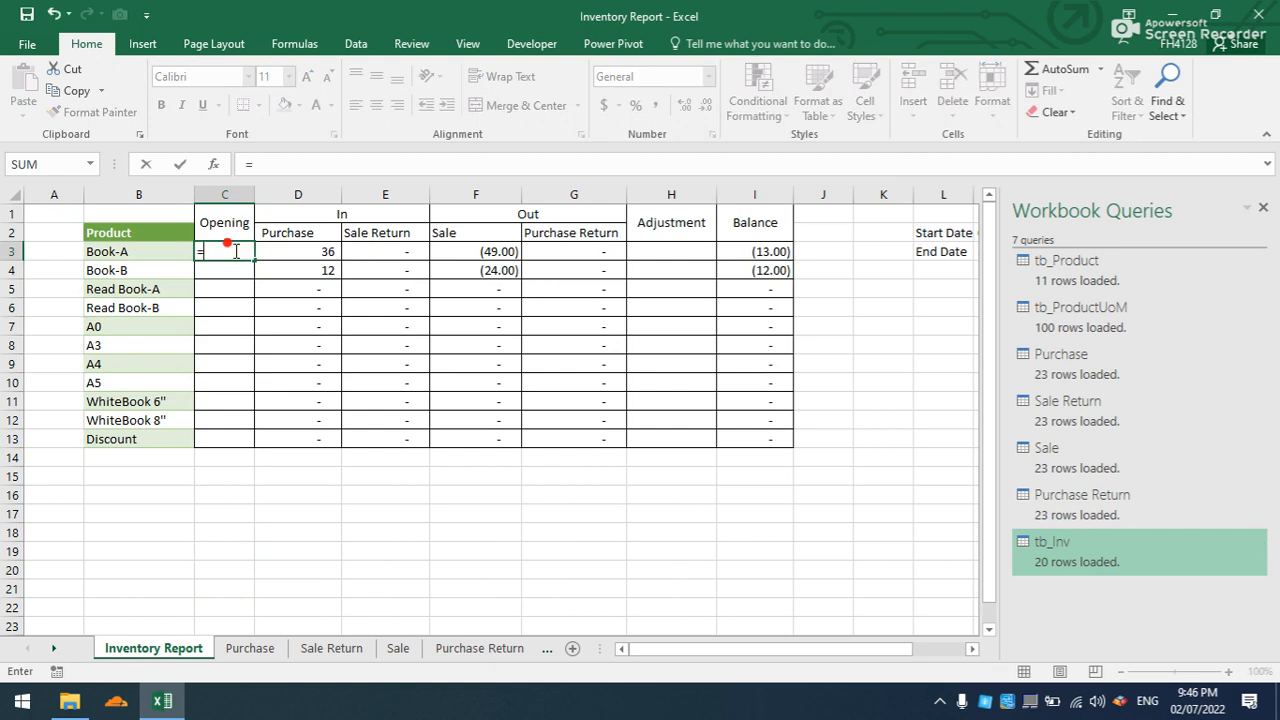
text(sumifs)
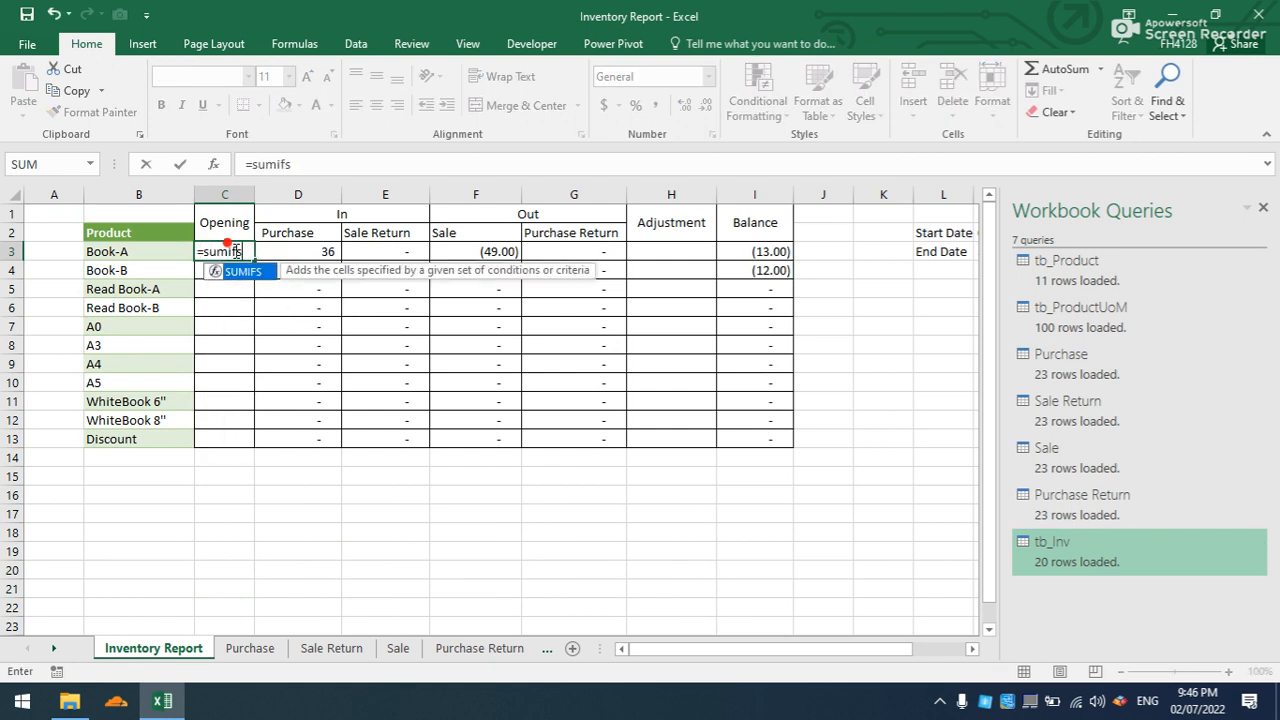
key(Tab)
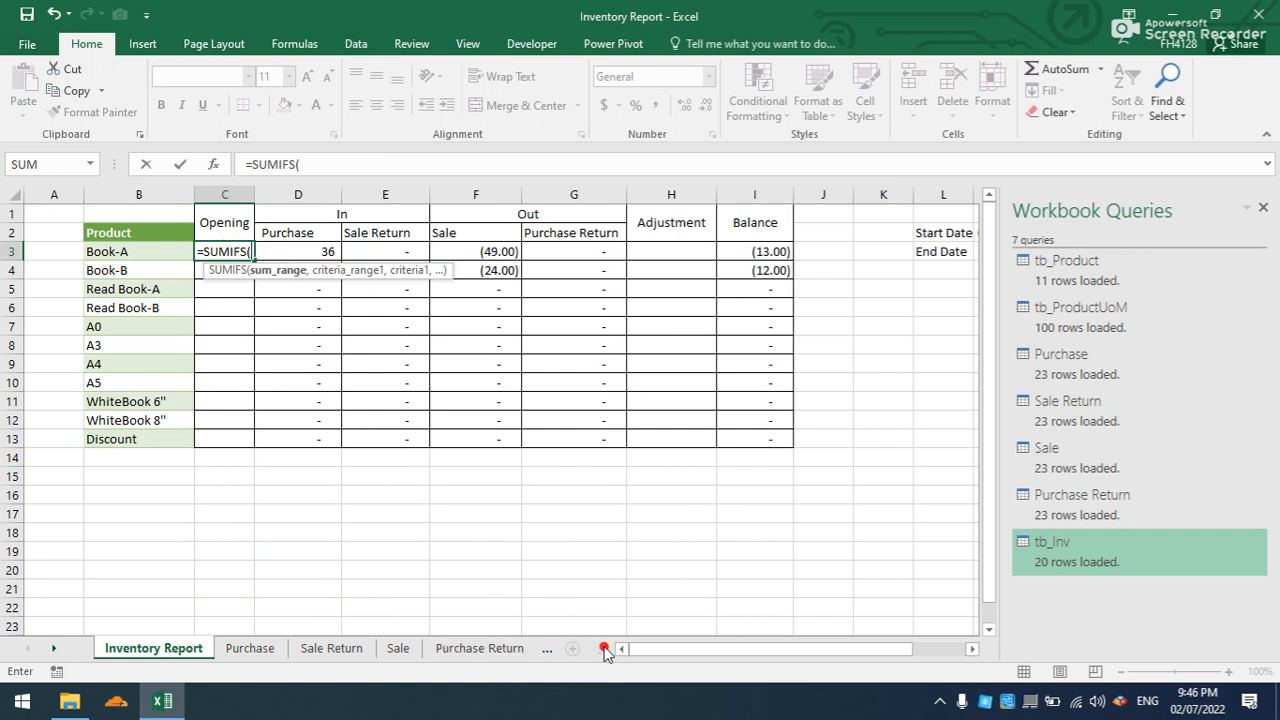
click(546, 652)
click(488, 650)
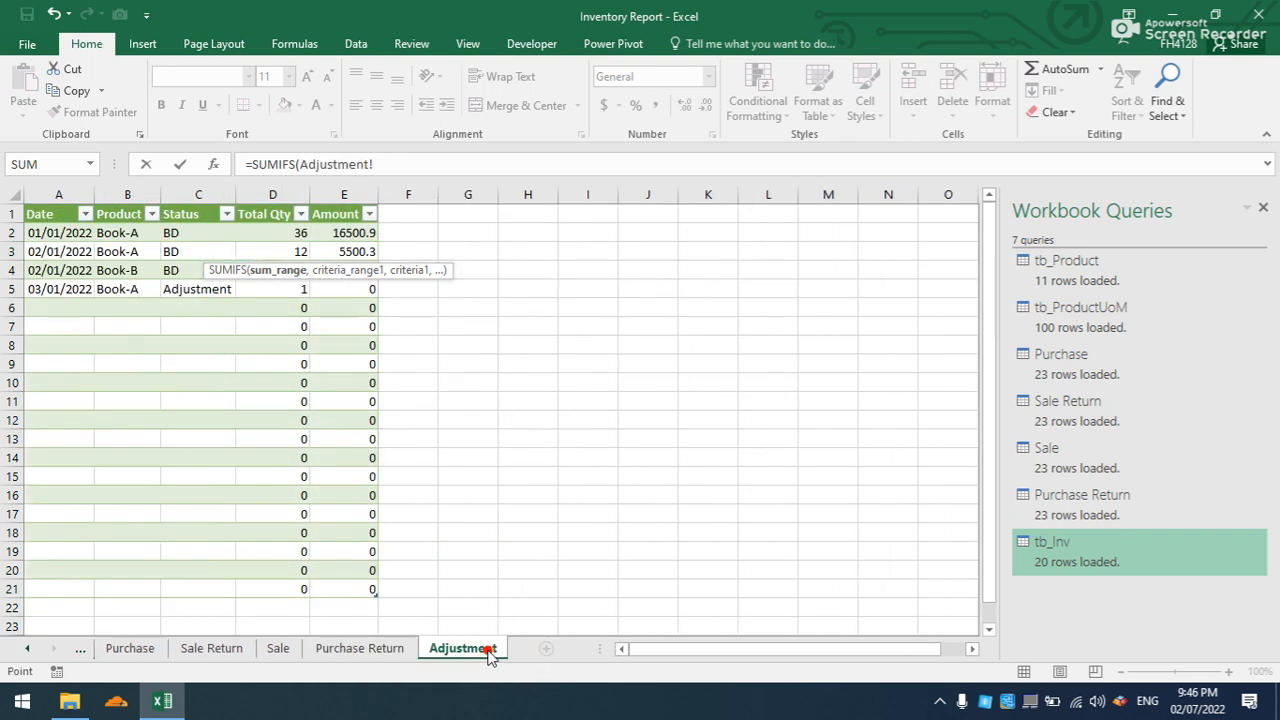
click(275, 194)
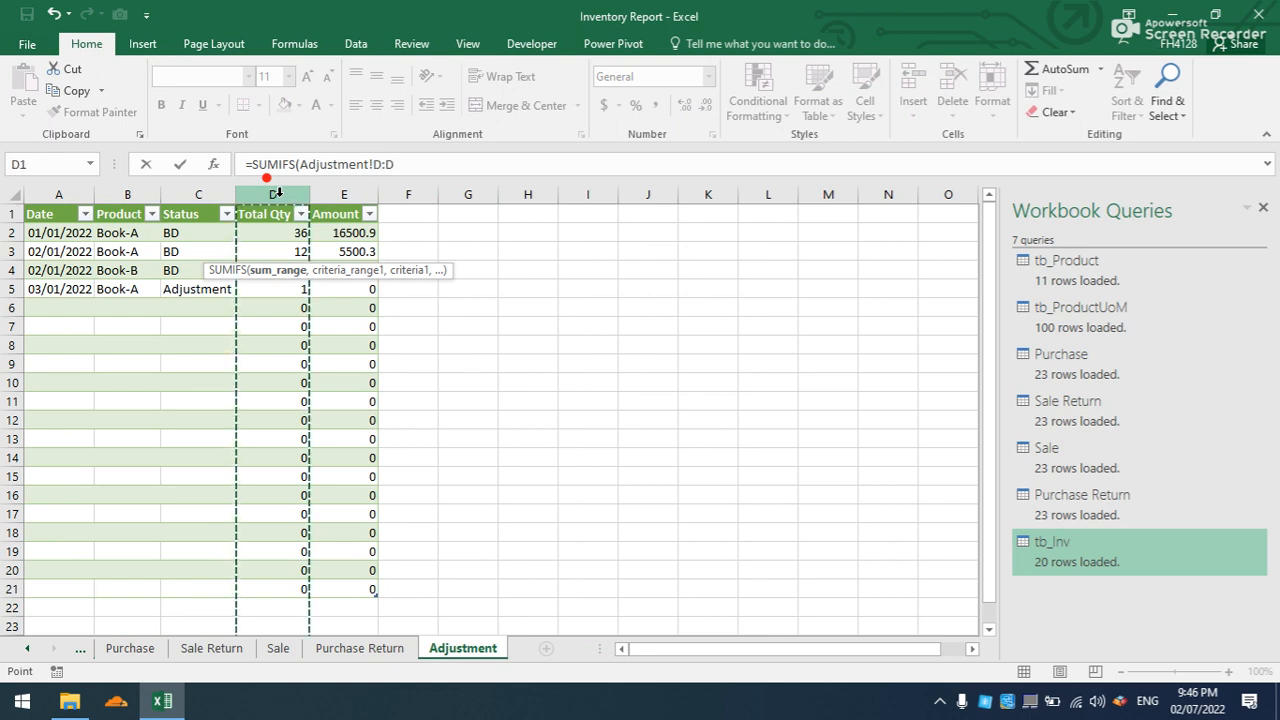
text(,)
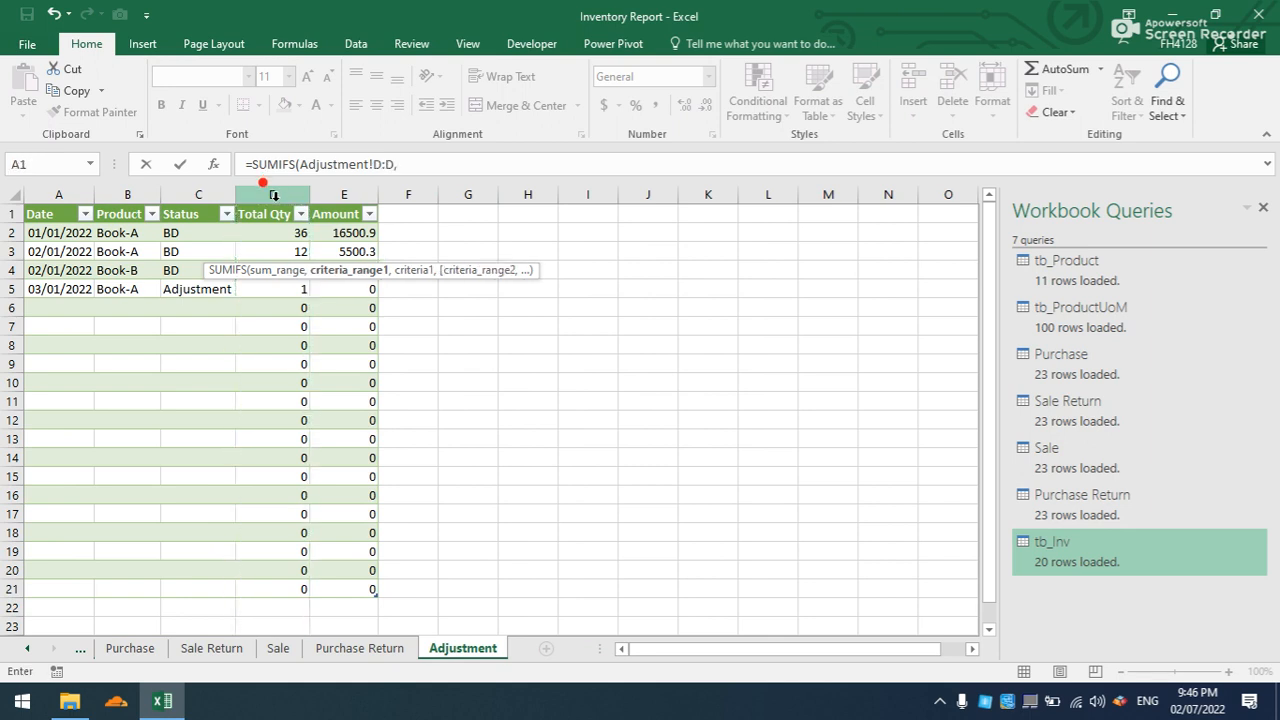
- Add the first SUMIFS criterion, matching the Adjustment sheet's Product column B:B against cell B3 of the Inventory Report
click(130, 194)
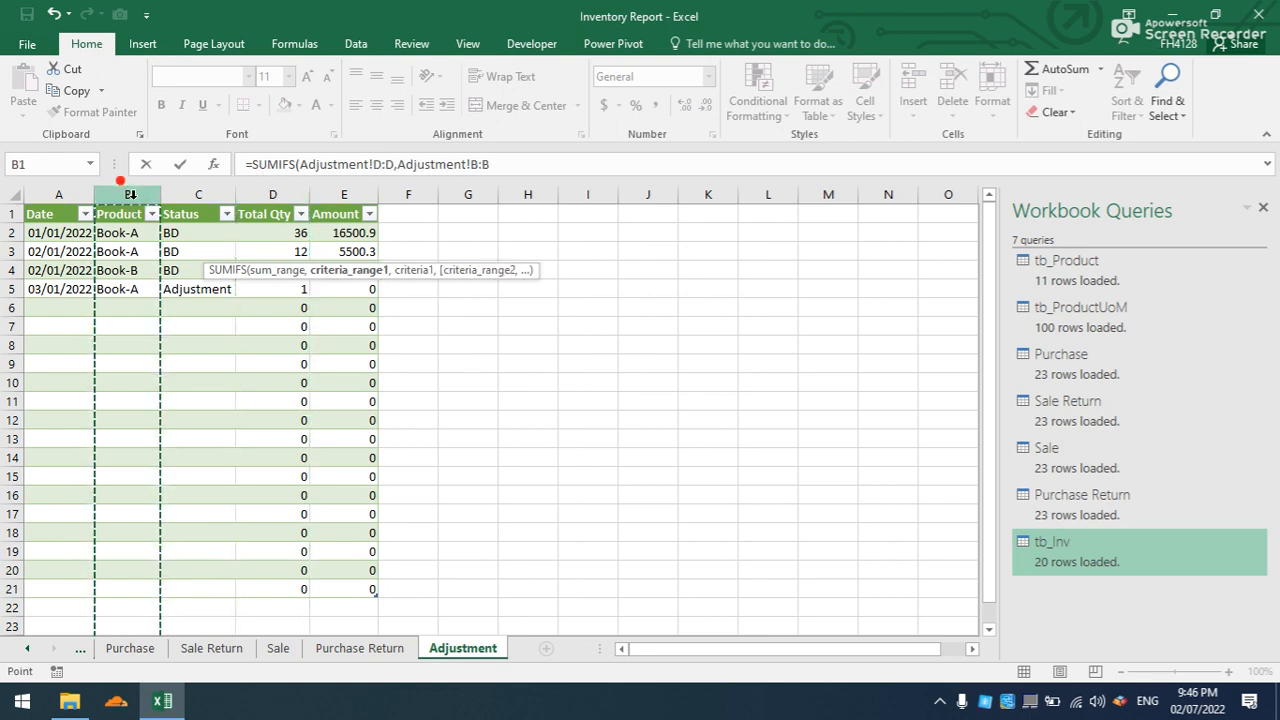
text(,)
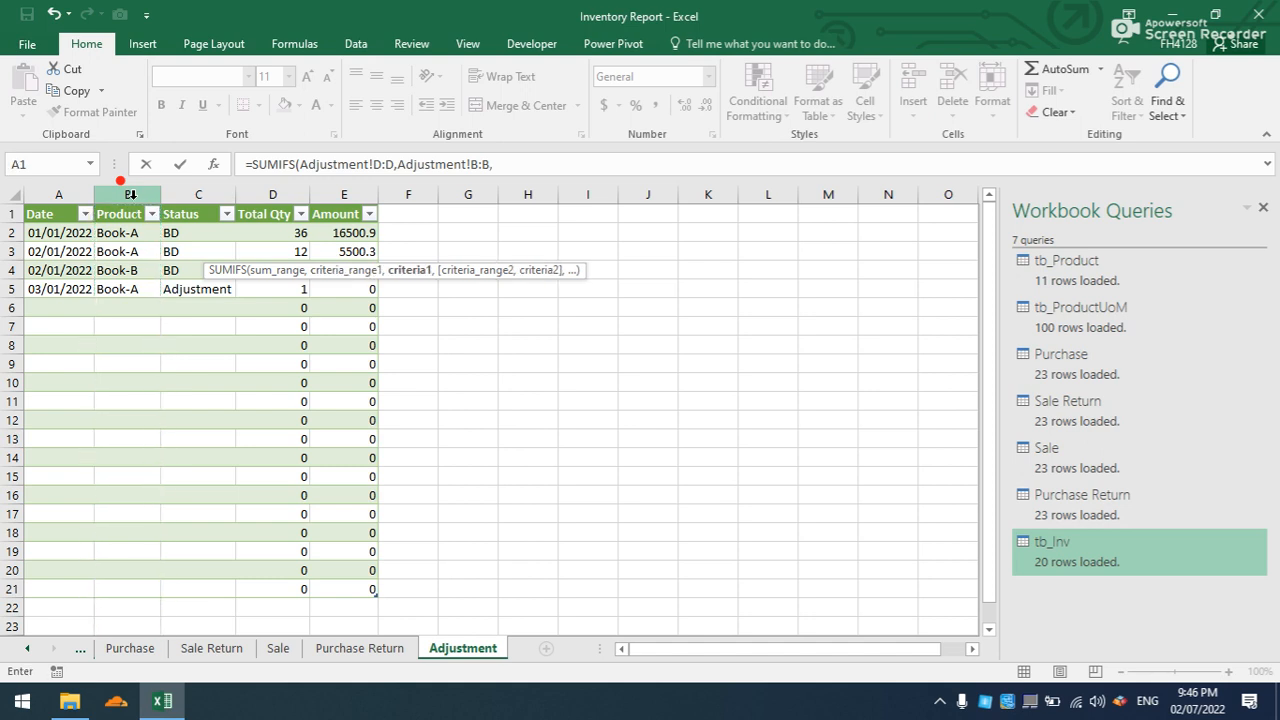
click(80, 648)
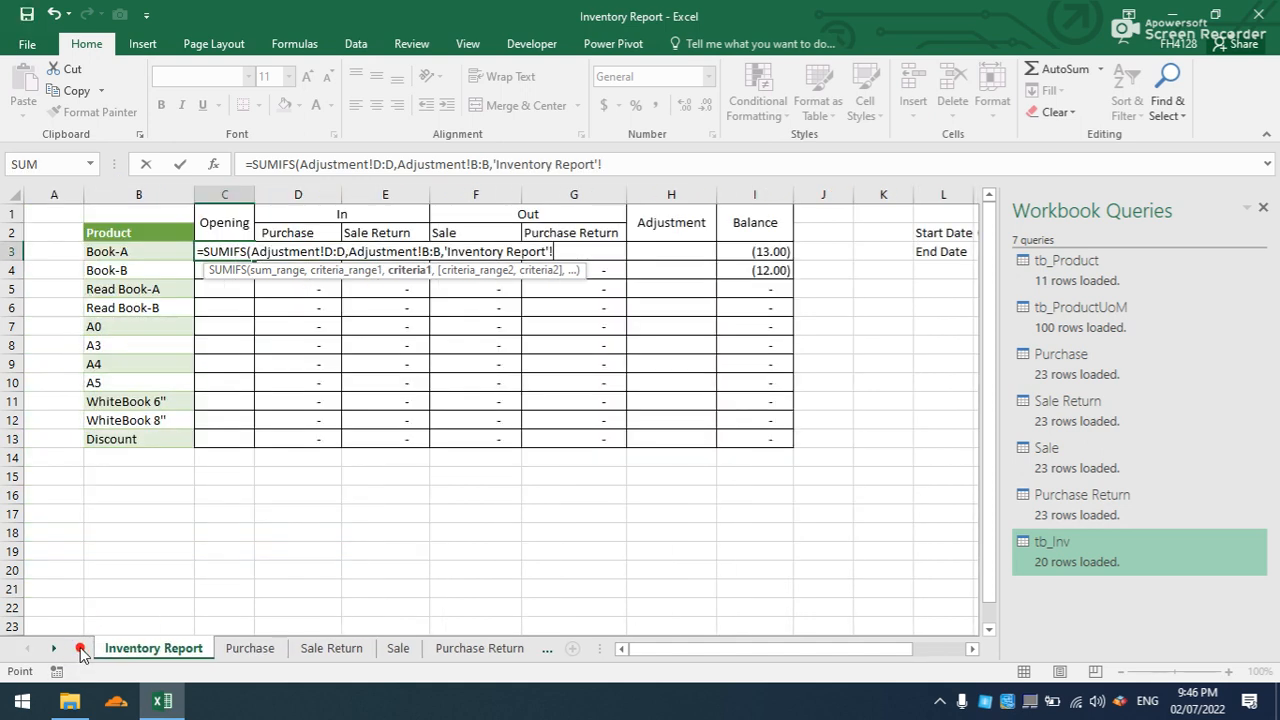
click(131, 251)
text(,)
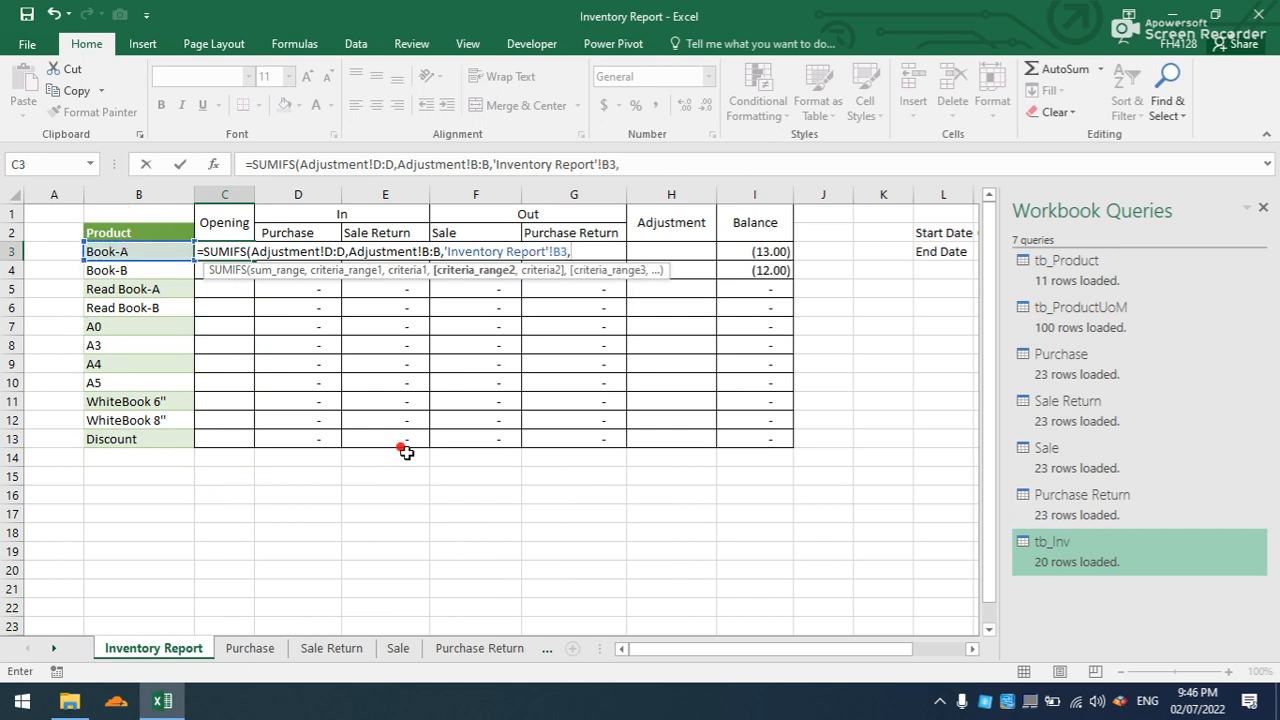
- Add a second SUMIFS criterion requiring the Adjustment sheet's Status column C:C to equal "BD"
click(548, 648)
click(475, 648)
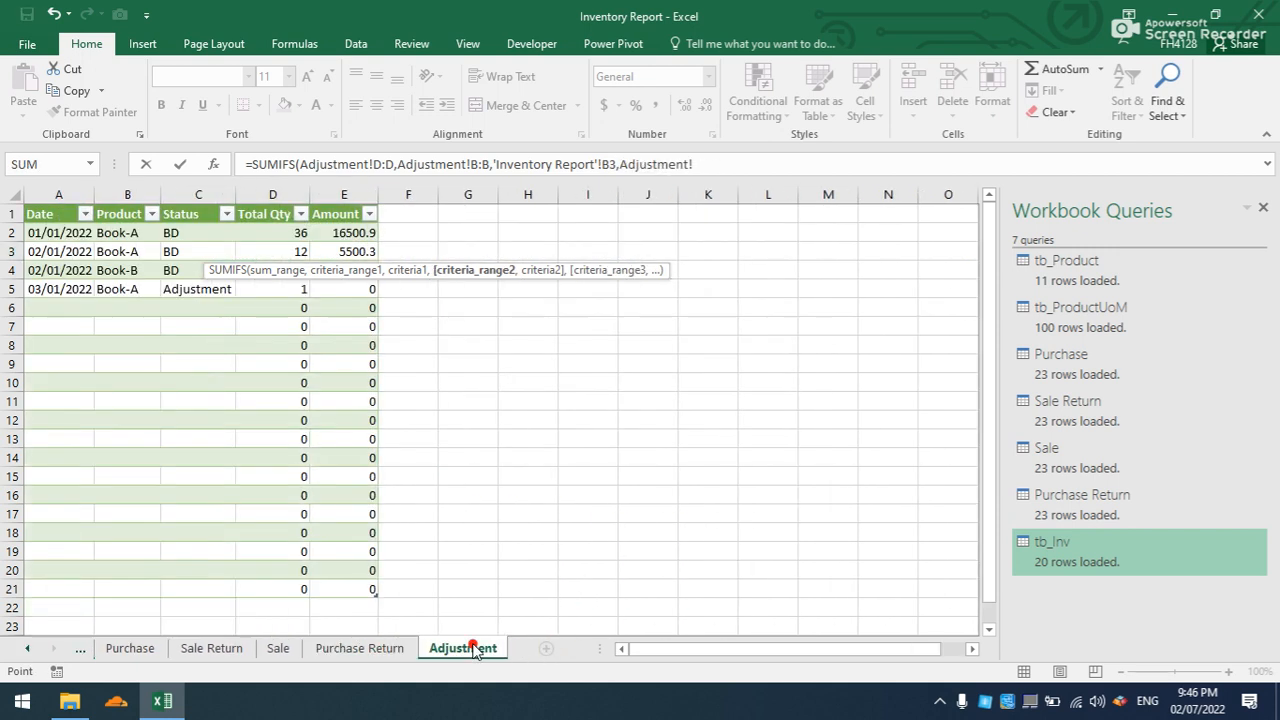
click(218, 195)
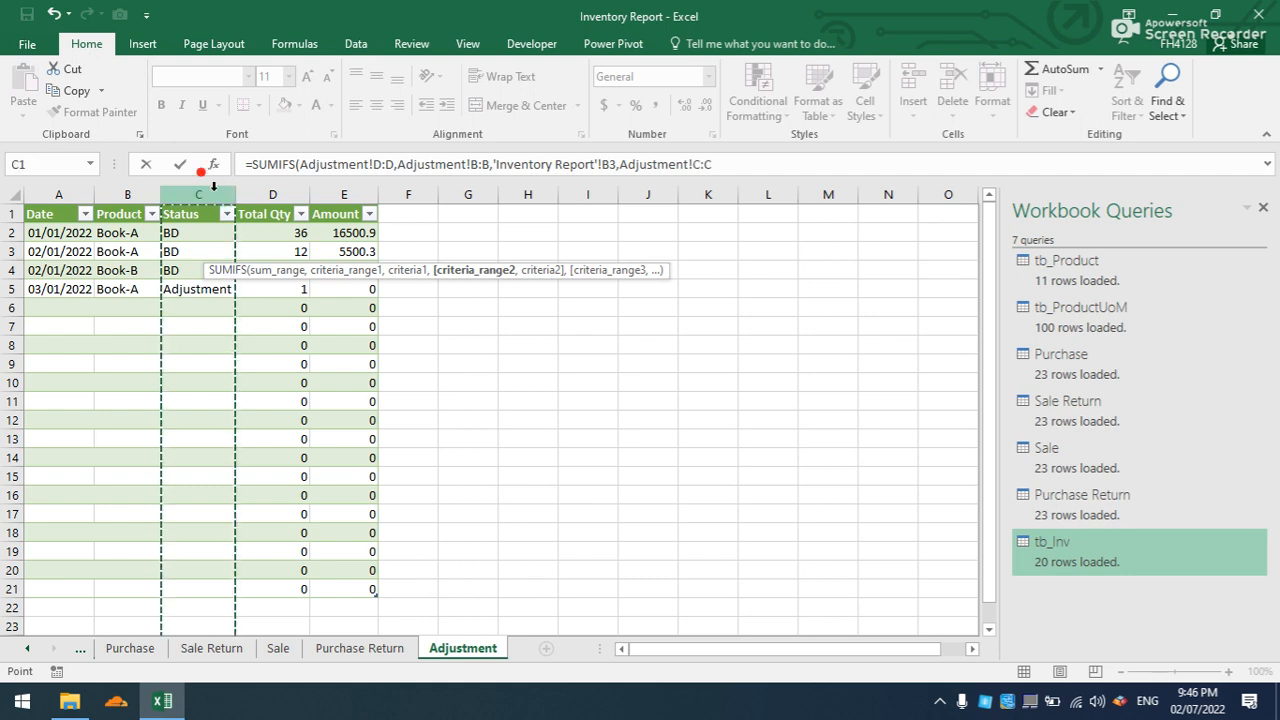
text(,)
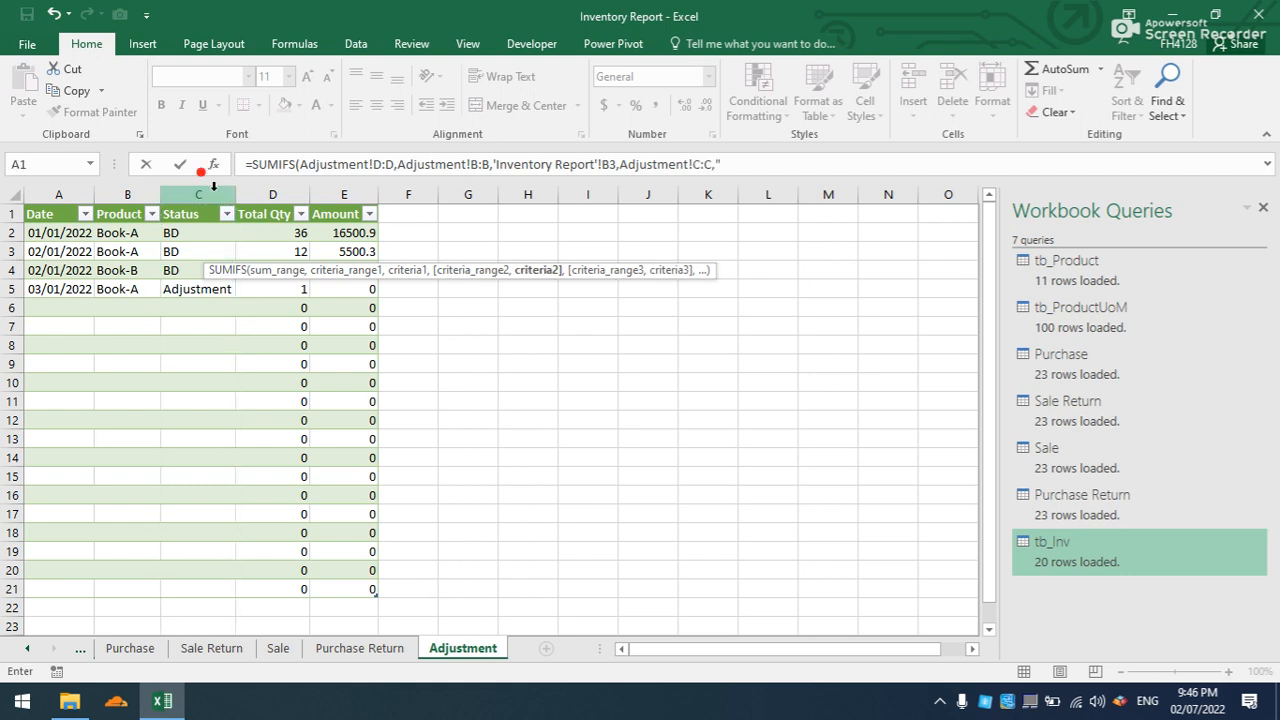
text("BD",)
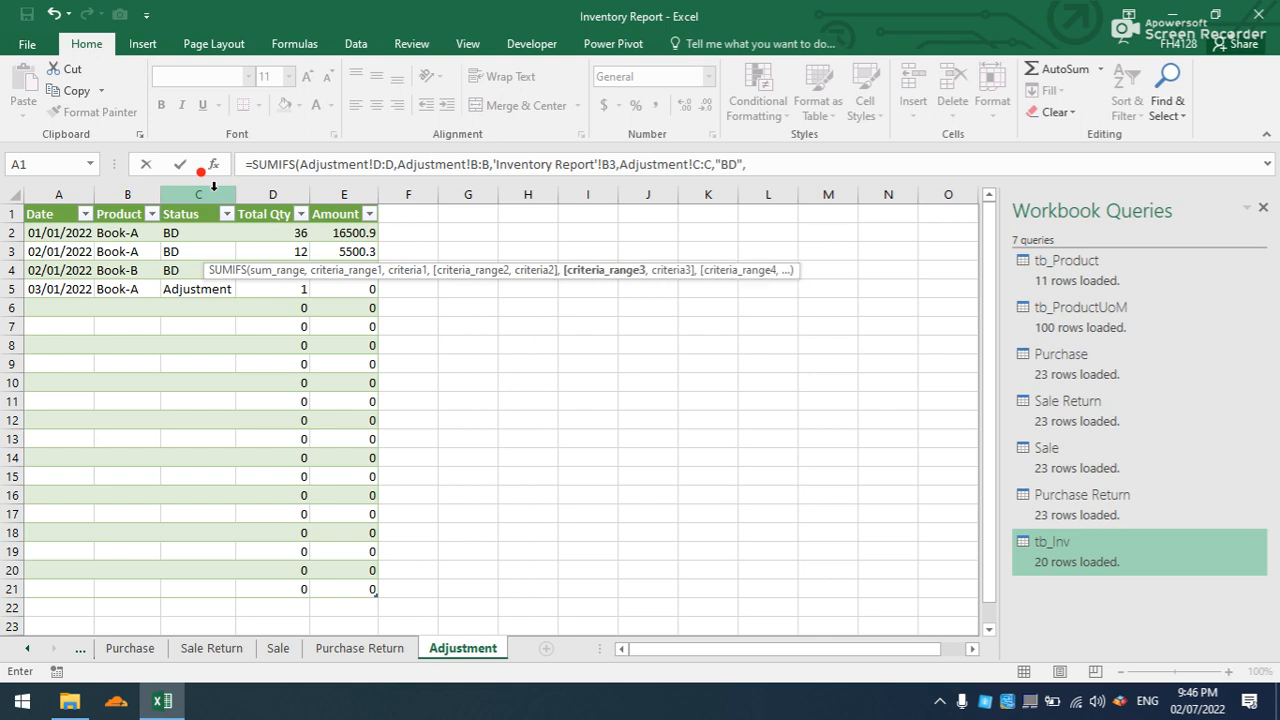
- Complete the Opening formula with two criteria on the Adjustment Date column A:A, ">="&SD and "<="&ED, and enter it
click(53, 193)
text(,">=)
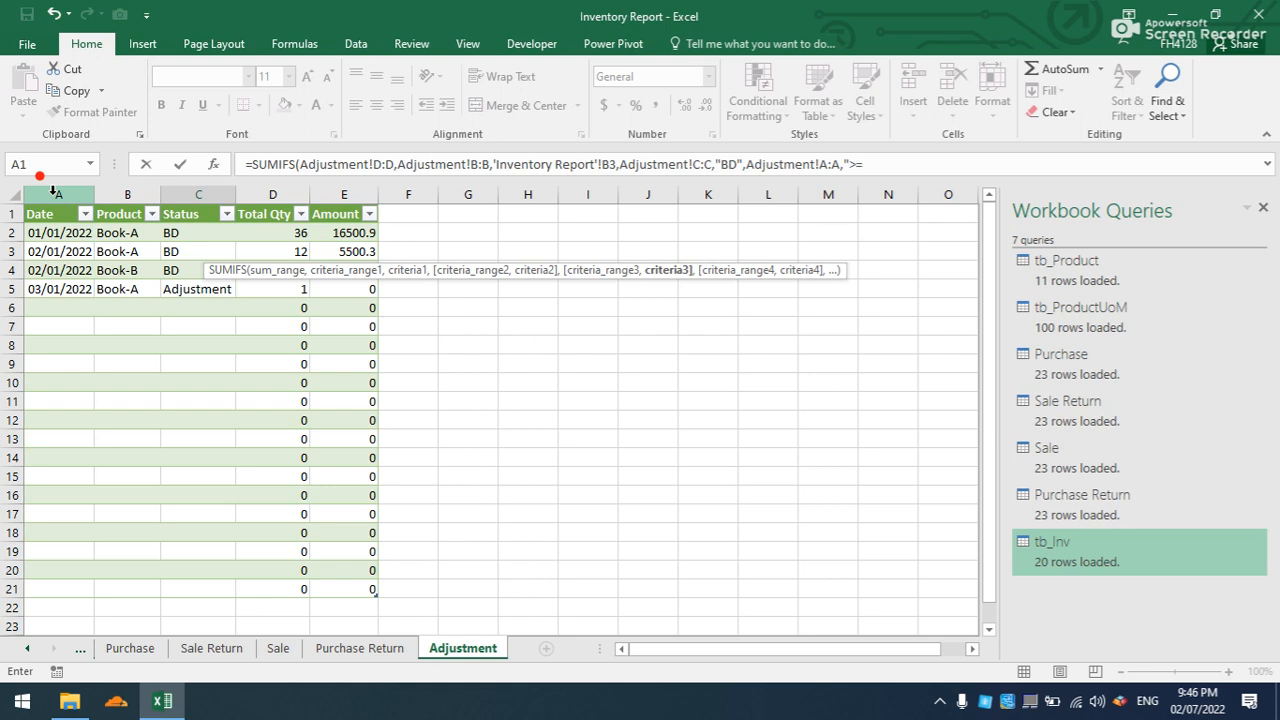
text(SD,)
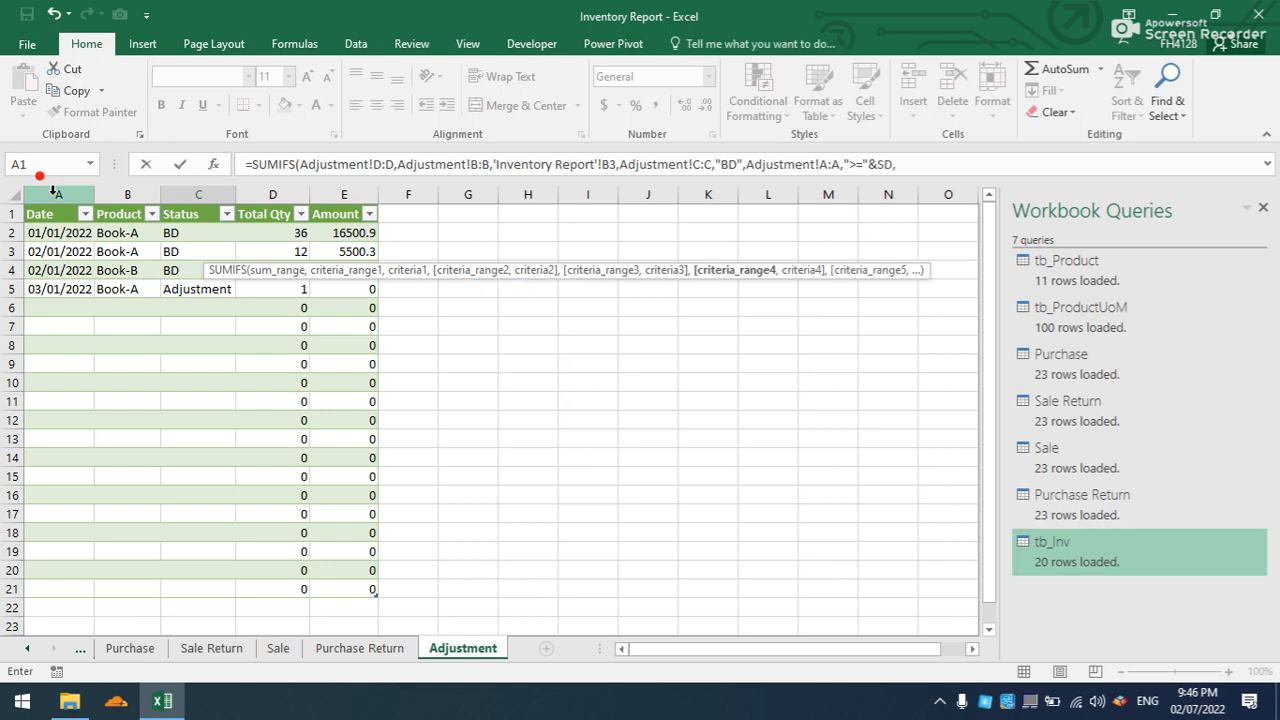
click(53, 193)
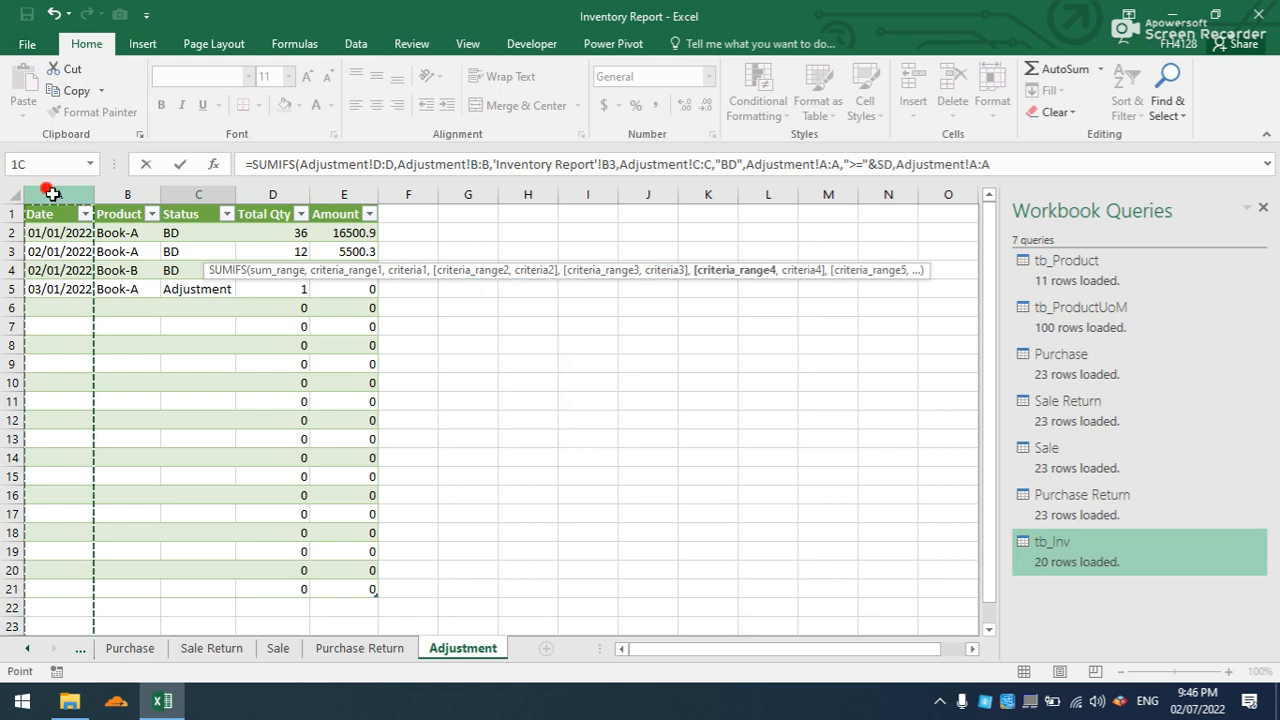
text(,"<=)
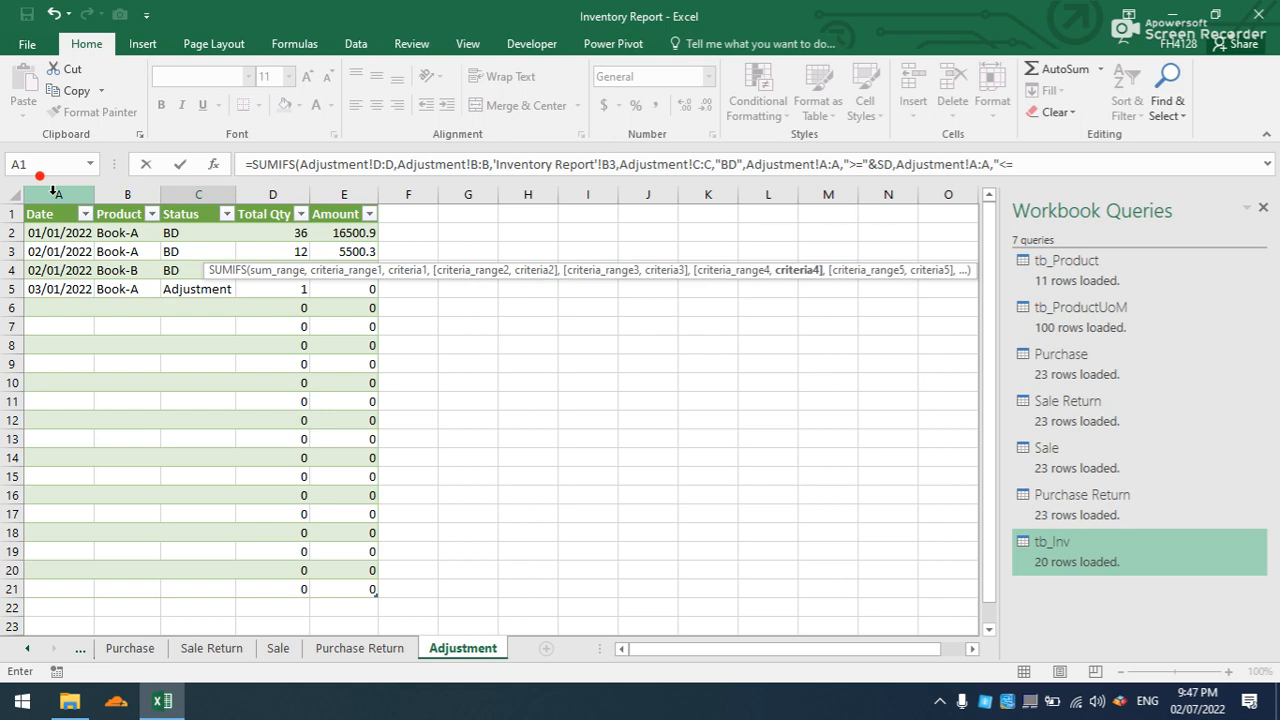
text("&ED)
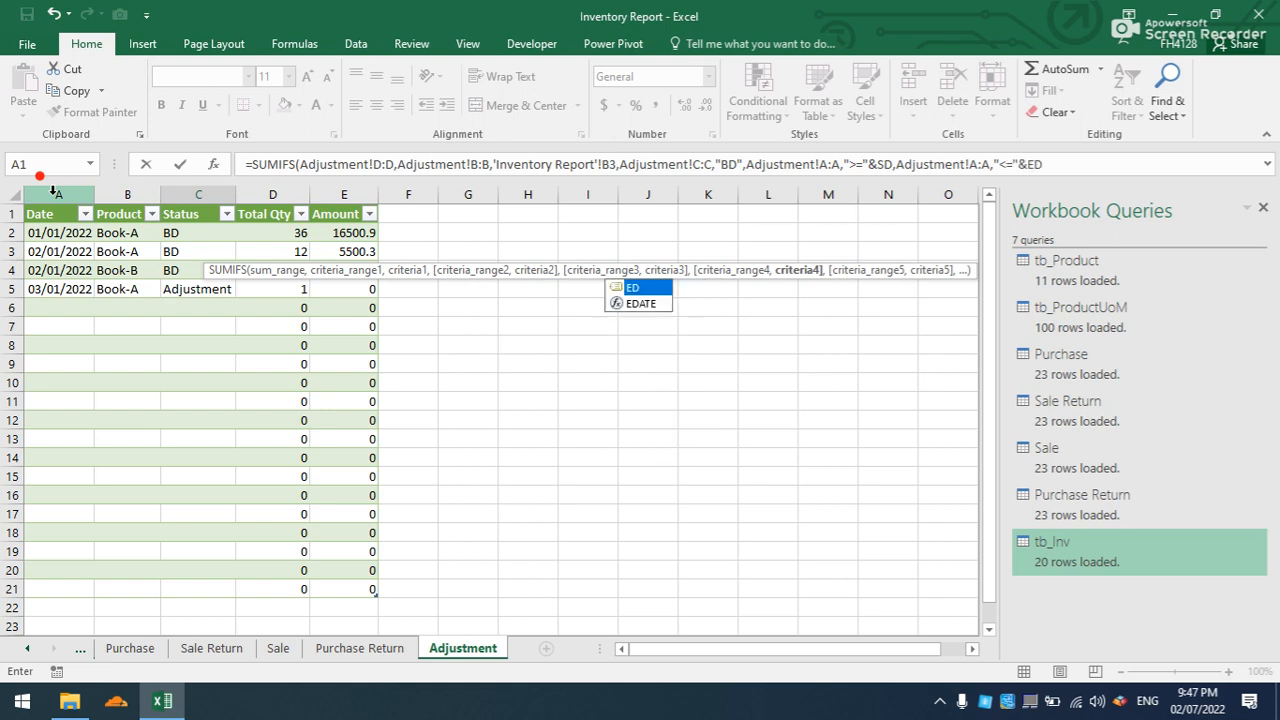
text())
key(Return)
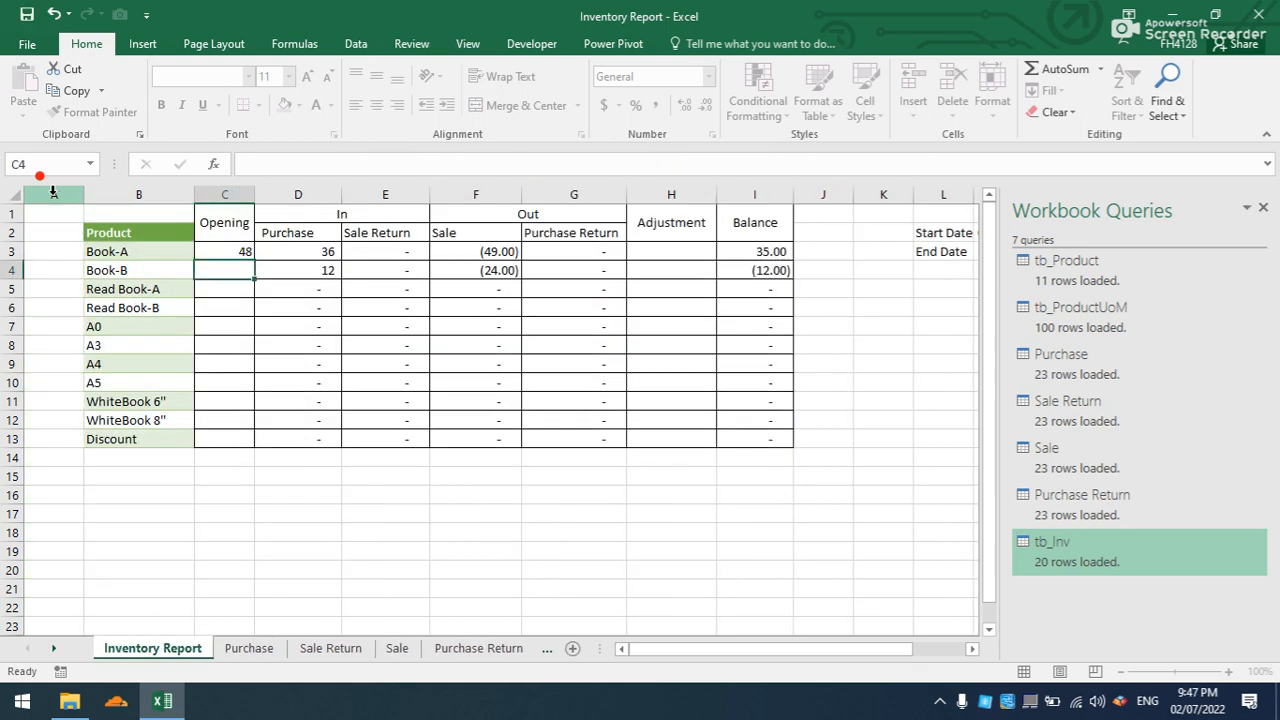
- Fill the Opening formula from C3 down to C13 and format the cells in comma style with two decimals
click(231, 251)
drag(251, 260, 257, 440)
click(655, 105)
click(685, 105)
click(703, 105)
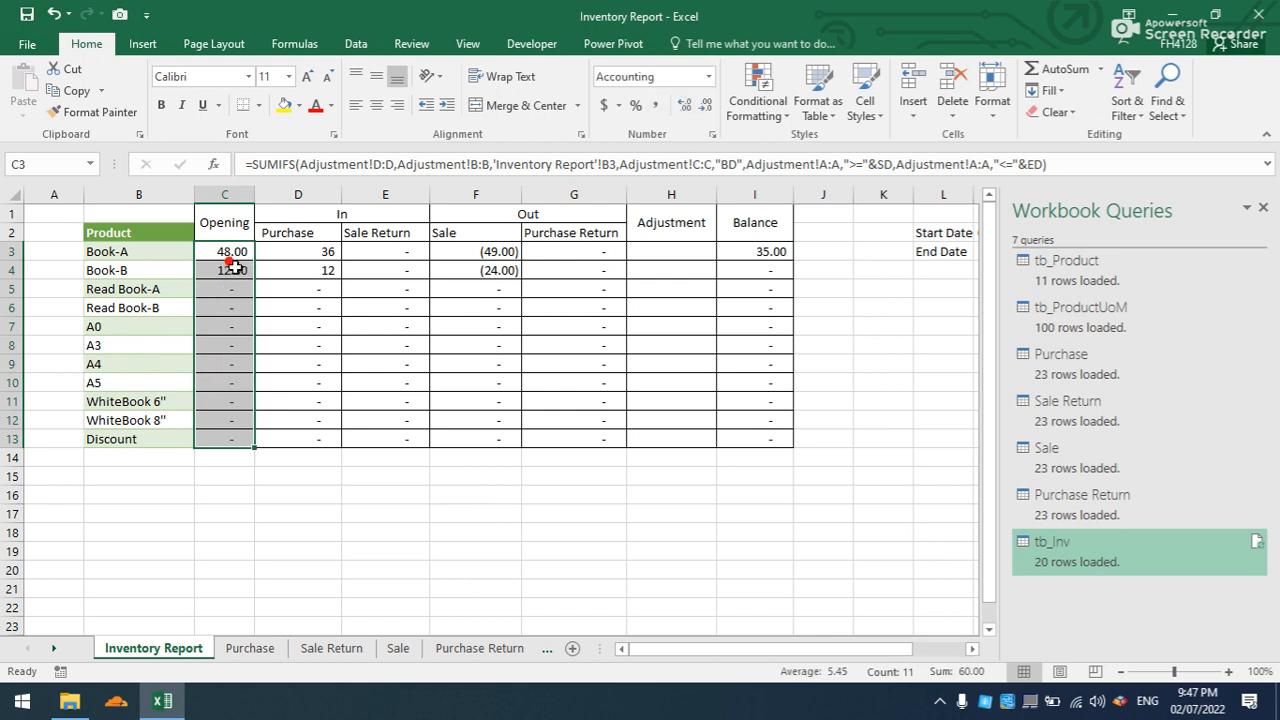
- Check the Opening figures against the BD quantities of Book-A and Book-B on the Adjustment sheet, and return to the Inventory Report
click(547, 648)
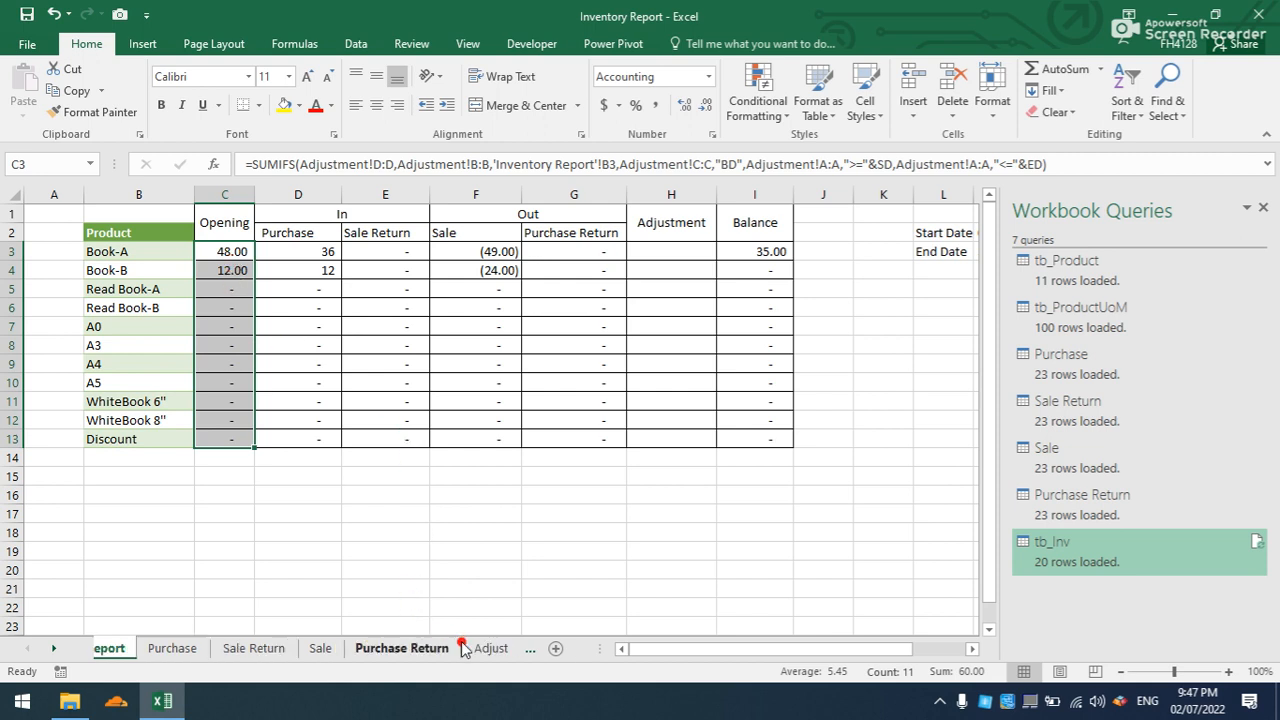
click(500, 649)
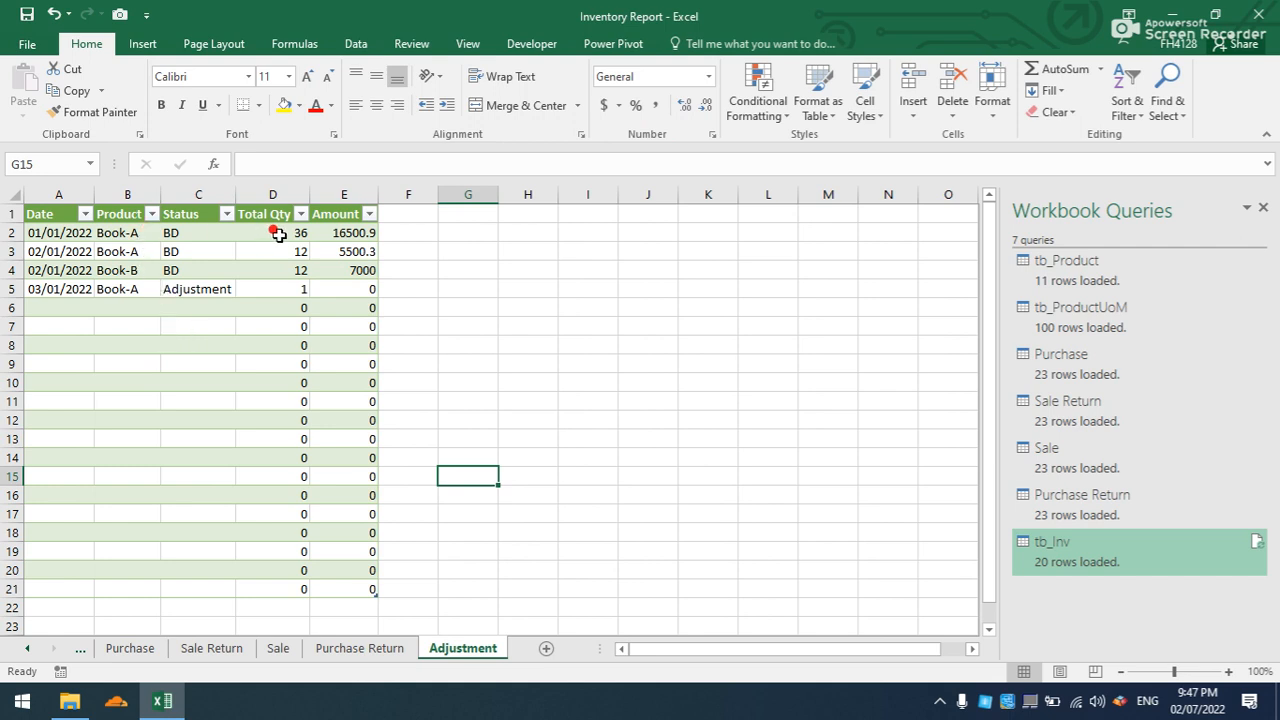
drag(276, 233, 286, 250)
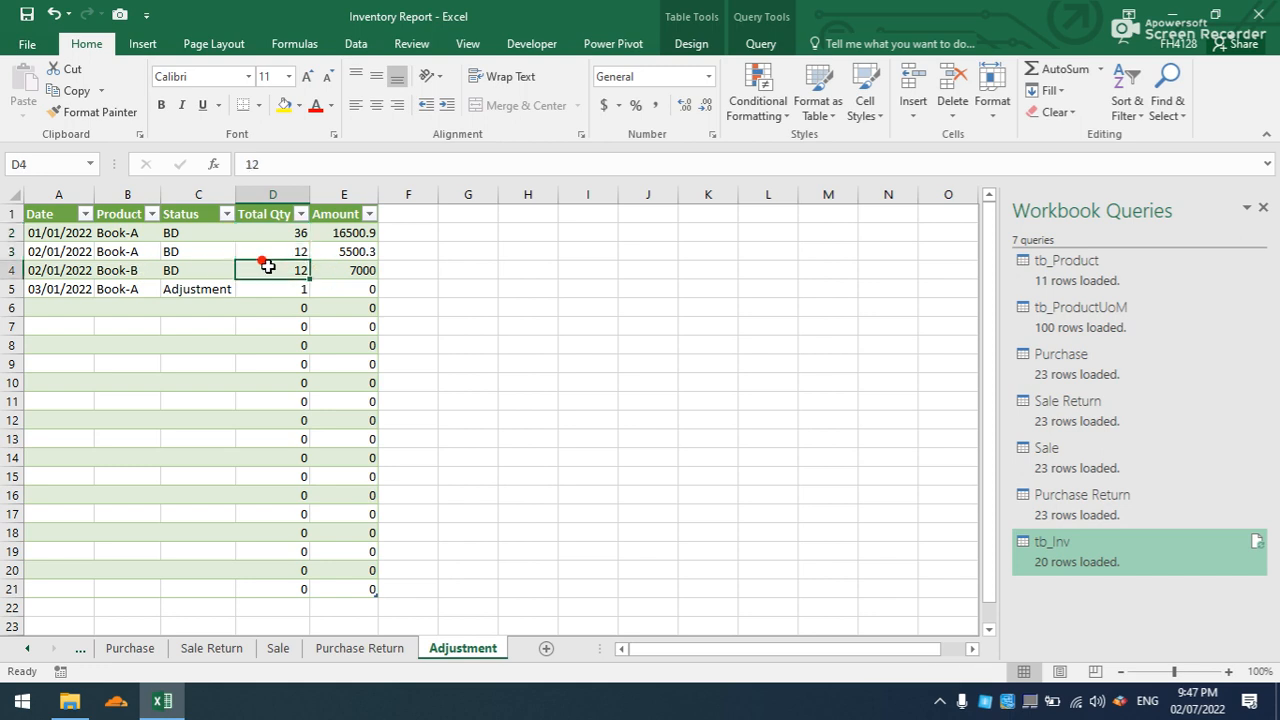
drag(271, 234, 277, 266)
click(285, 270)
click(80, 648)
click(100, 649)
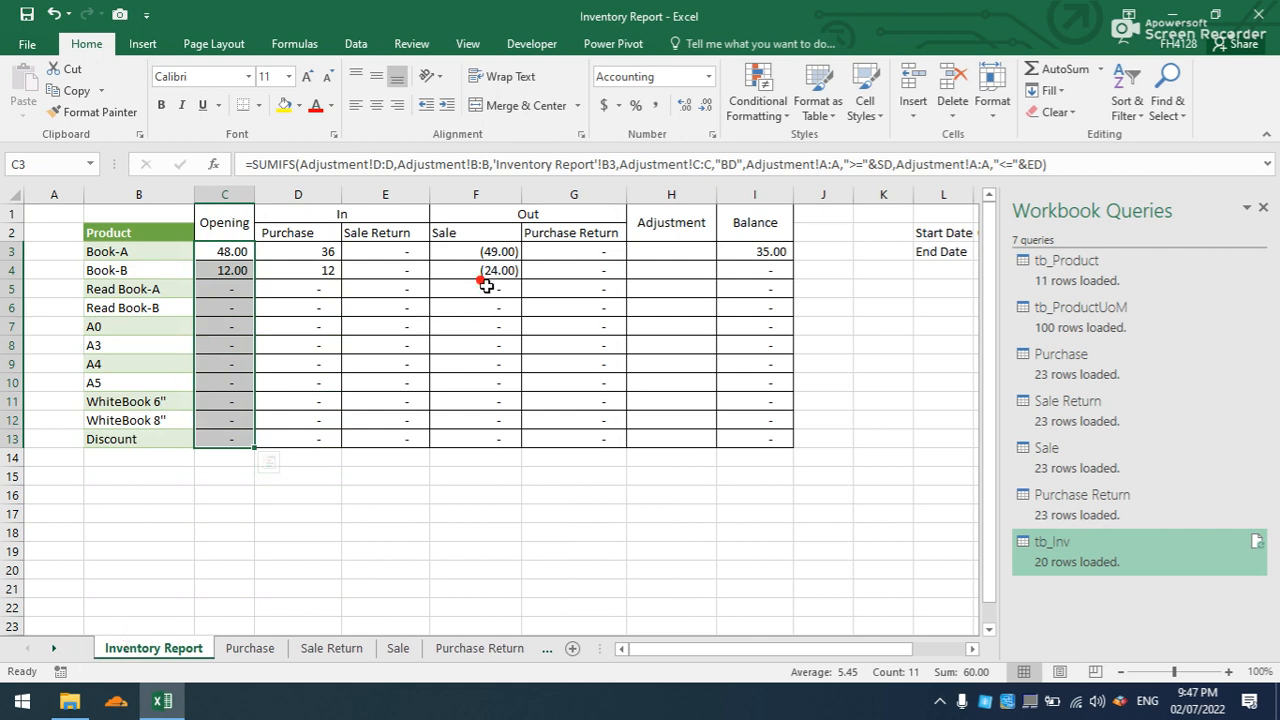
- Open the Inventory Adjustment workbook from the Accounting folder
click(666, 251)
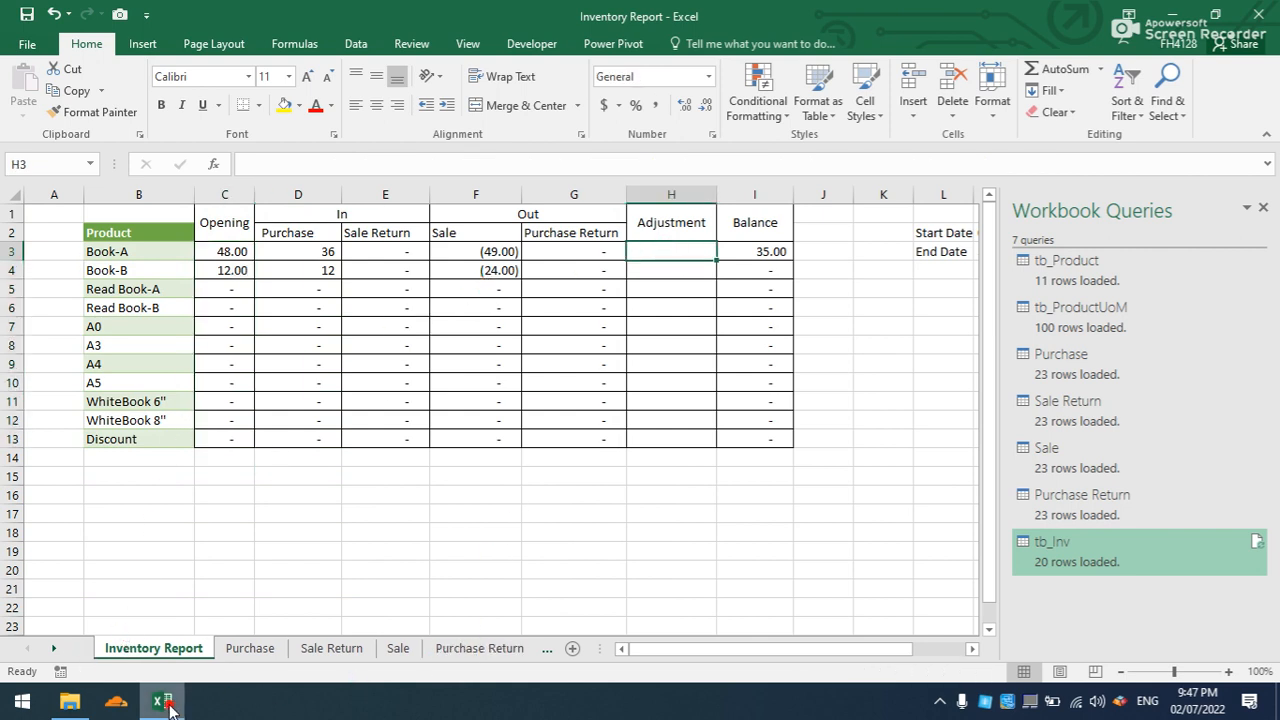
click(450, 588)
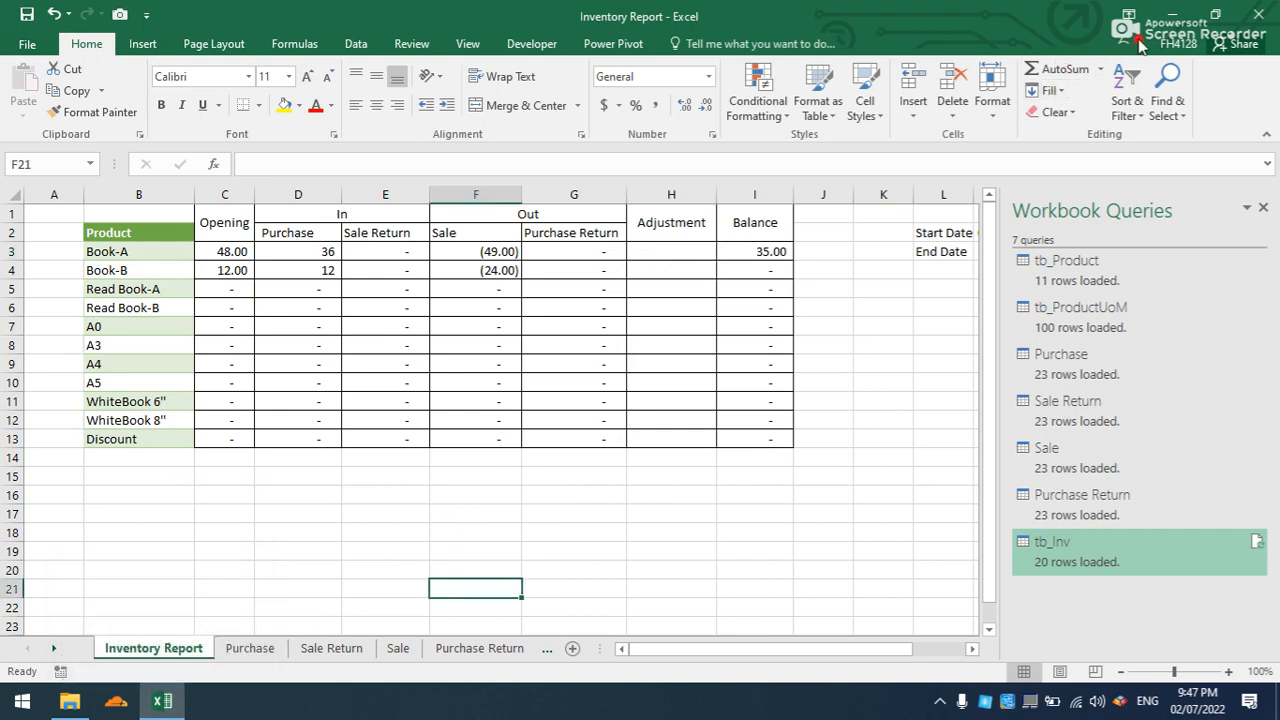
click(1170, 16)
click(334, 142)
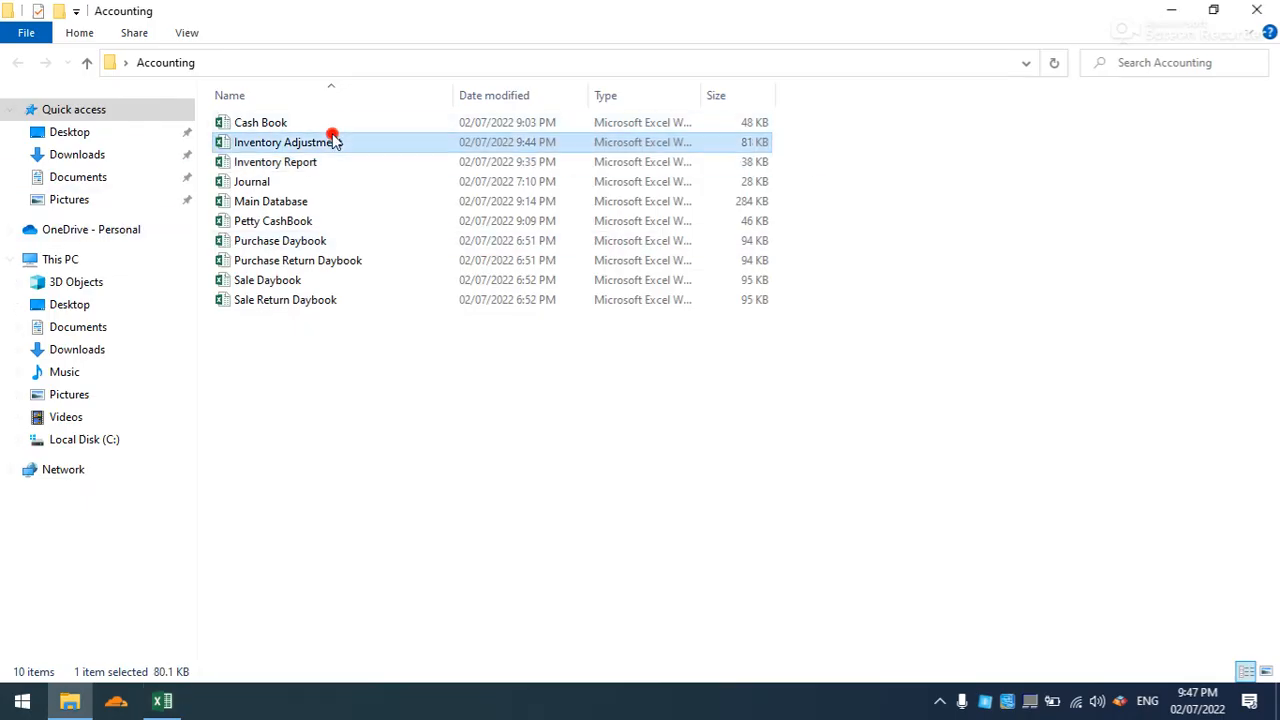
double_click(334, 142)
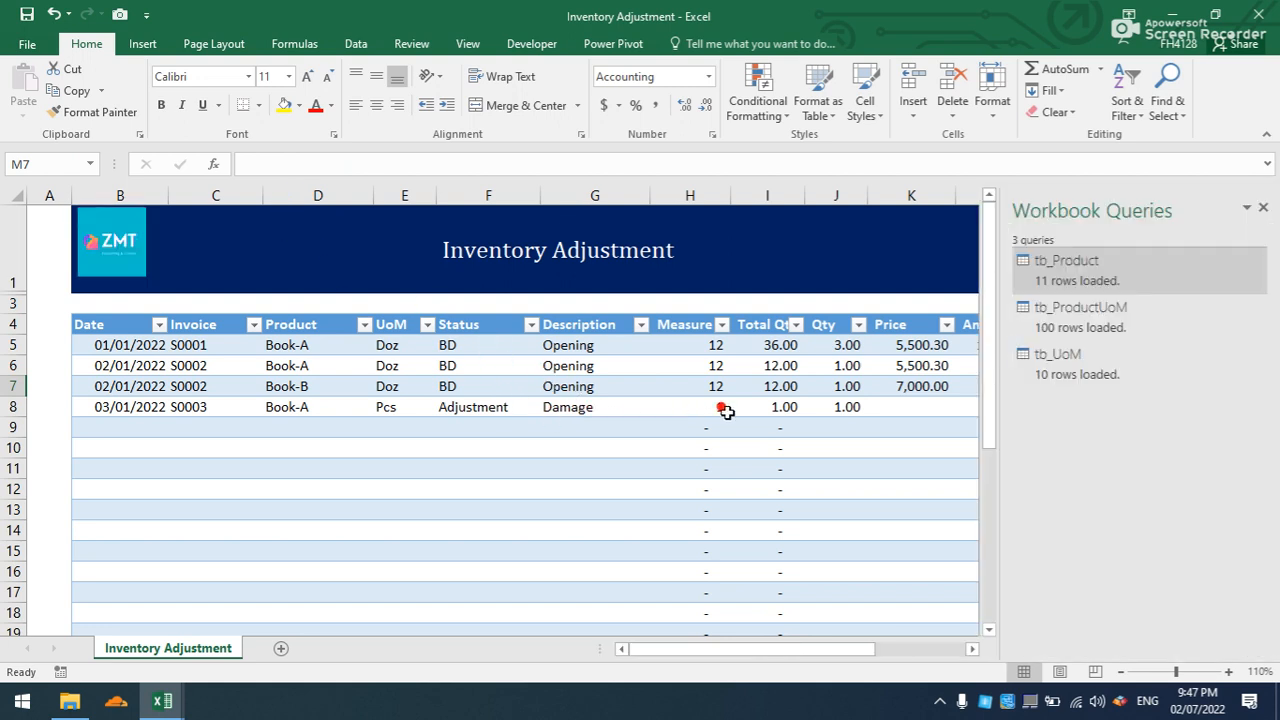
- In the Book-A Damage adjustment row, set the Qty to -1 and the UoM to Ctn
click(828, 406)
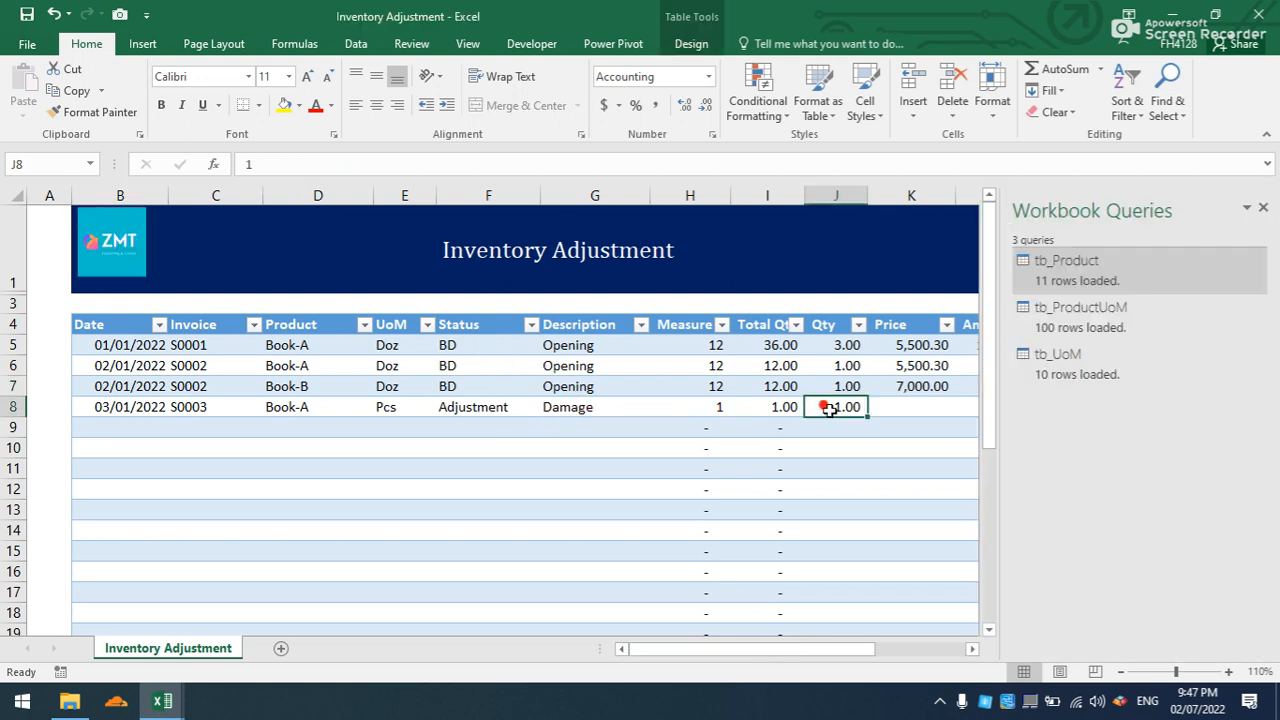
click(246, 163)
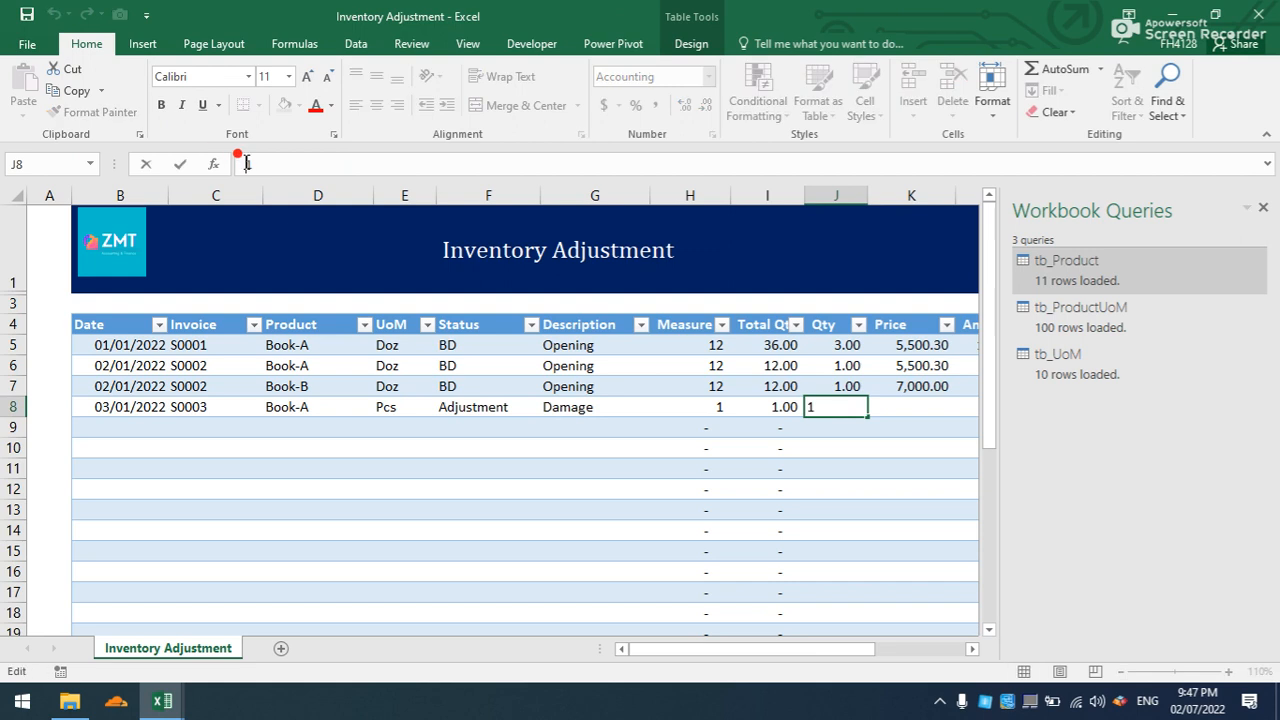
text(-)
key(Return)
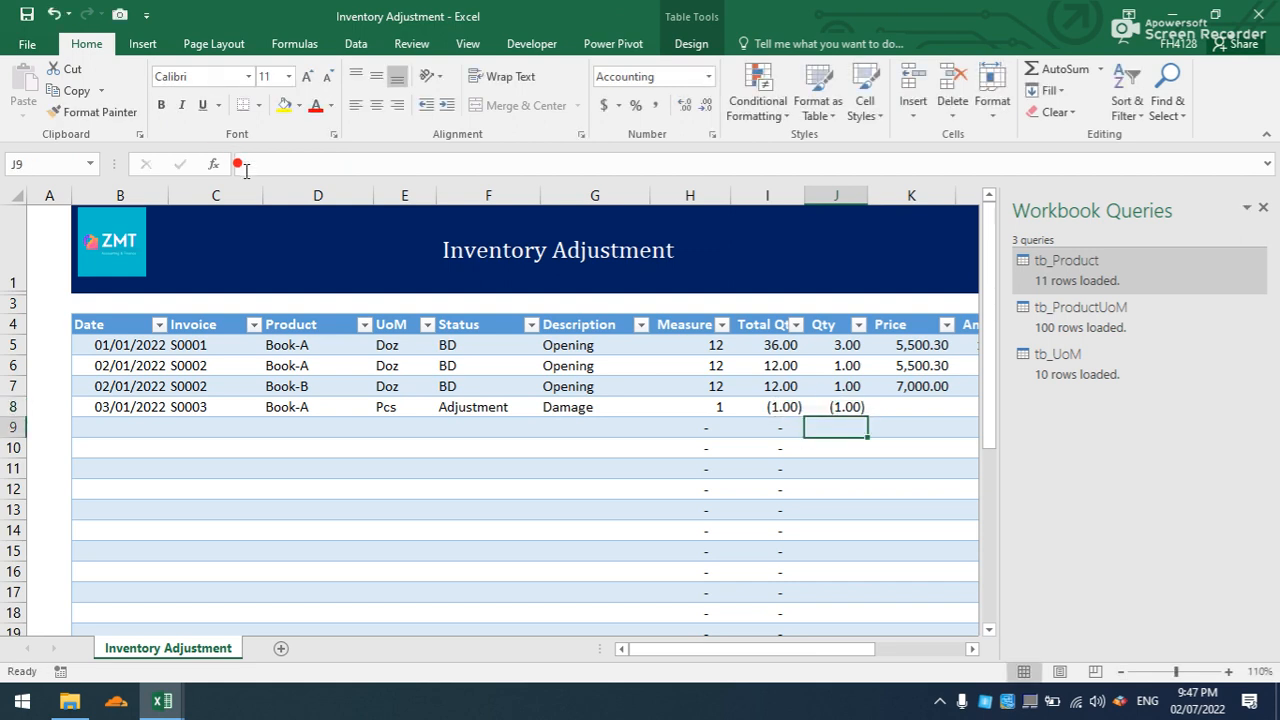
click(390, 406)
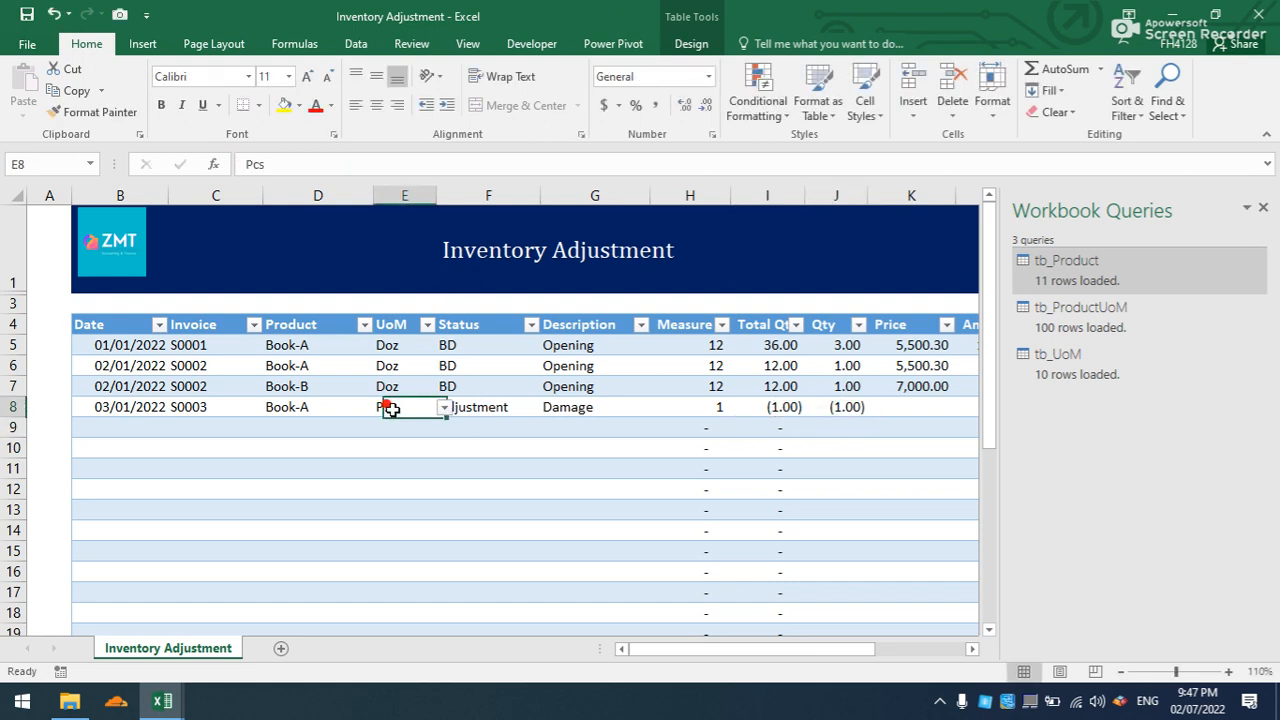
click(443, 408)
click(407, 435)
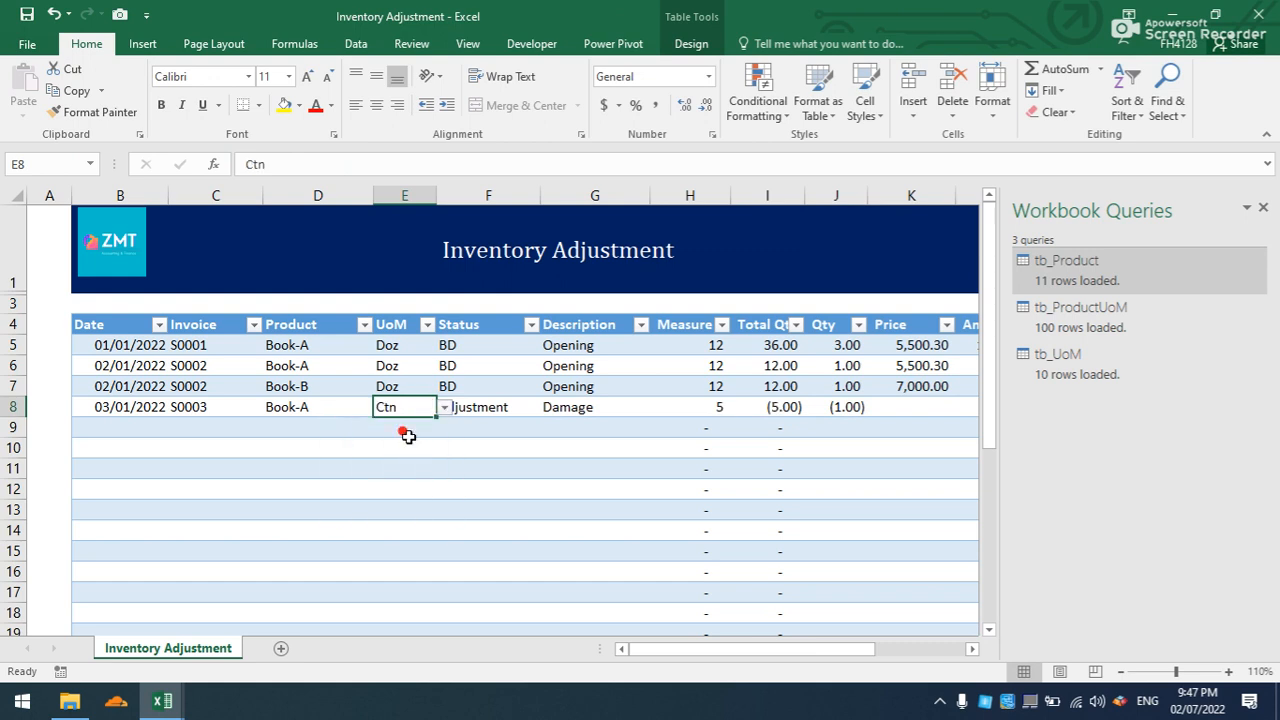
- Save the Inventory Adjustment workbook and close it
click(588, 462)
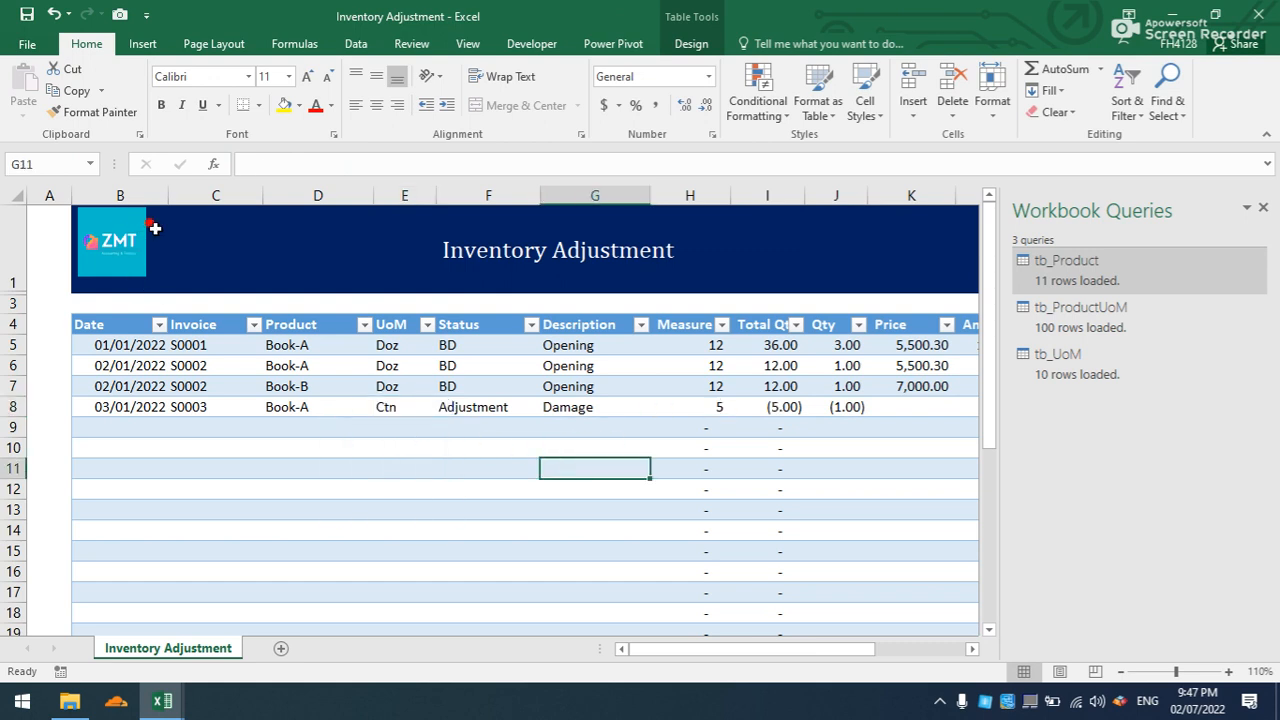
click(18, 8)
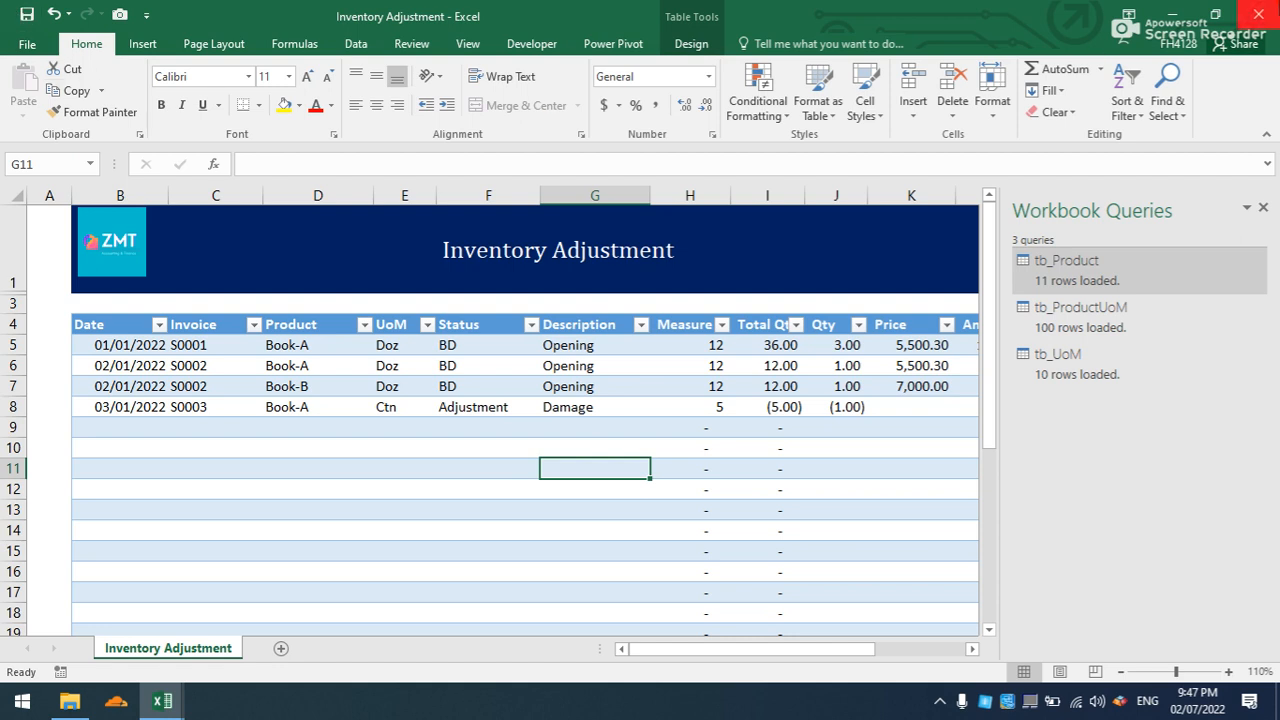
click(1260, 12)
- Refresh all queries in the Inventory Report workbook and check the reloaded rows on the Adjustment sheet
click(477, 649)
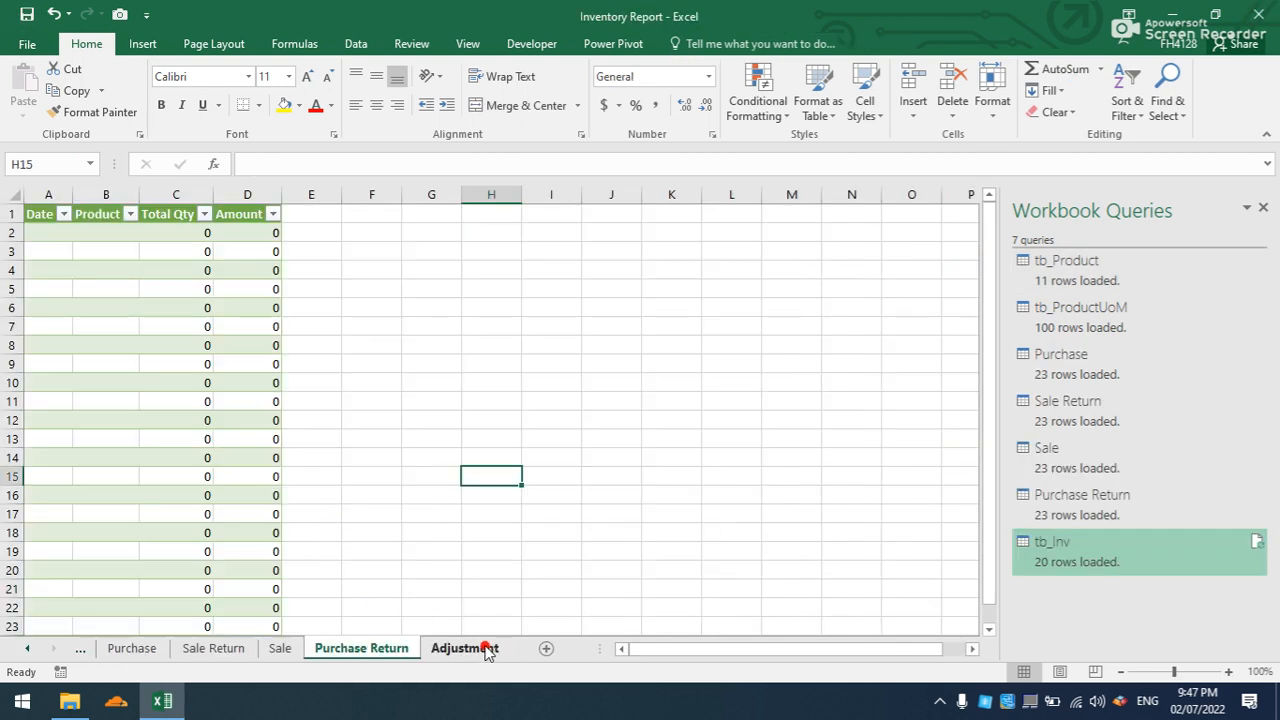
click(355, 44)
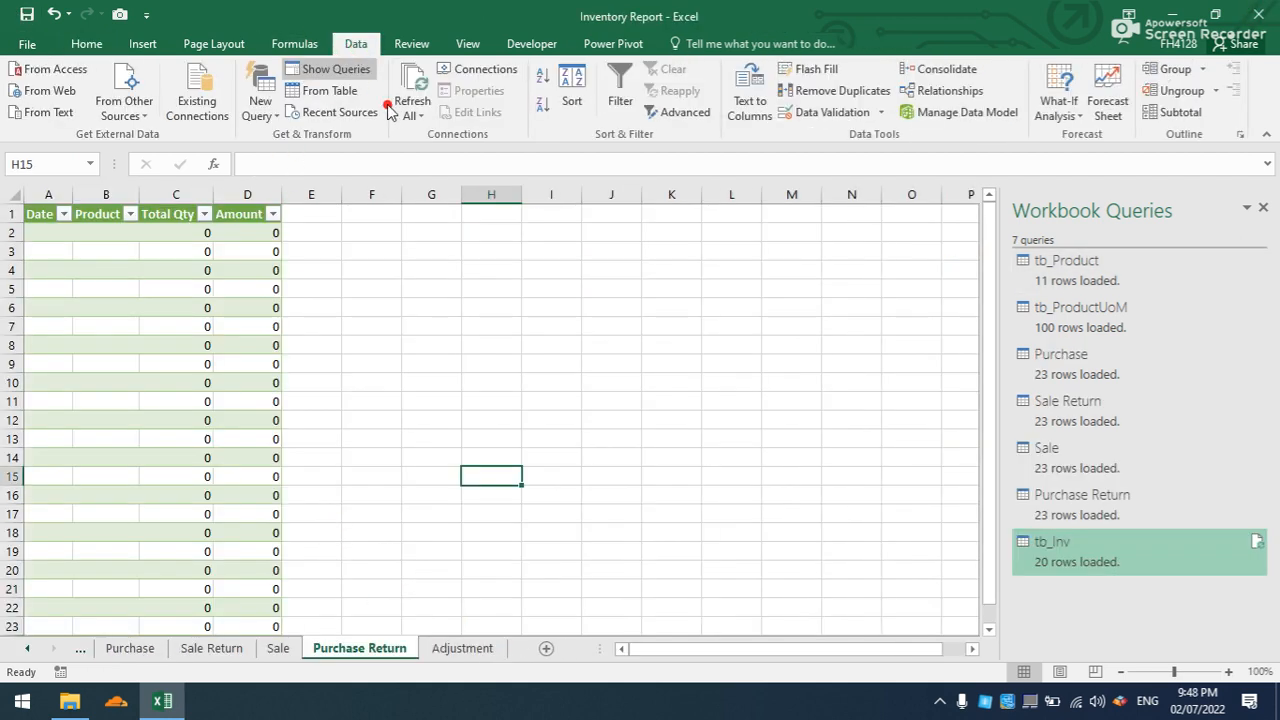
click(410, 90)
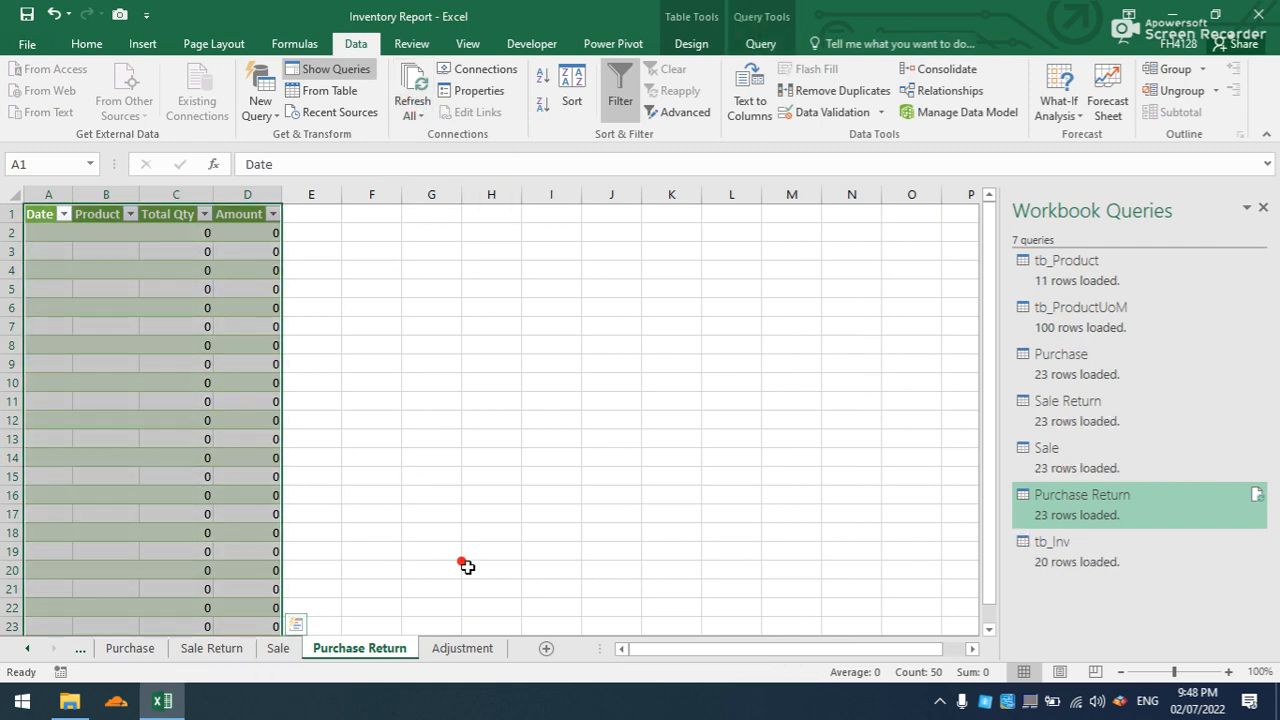
click(489, 646)
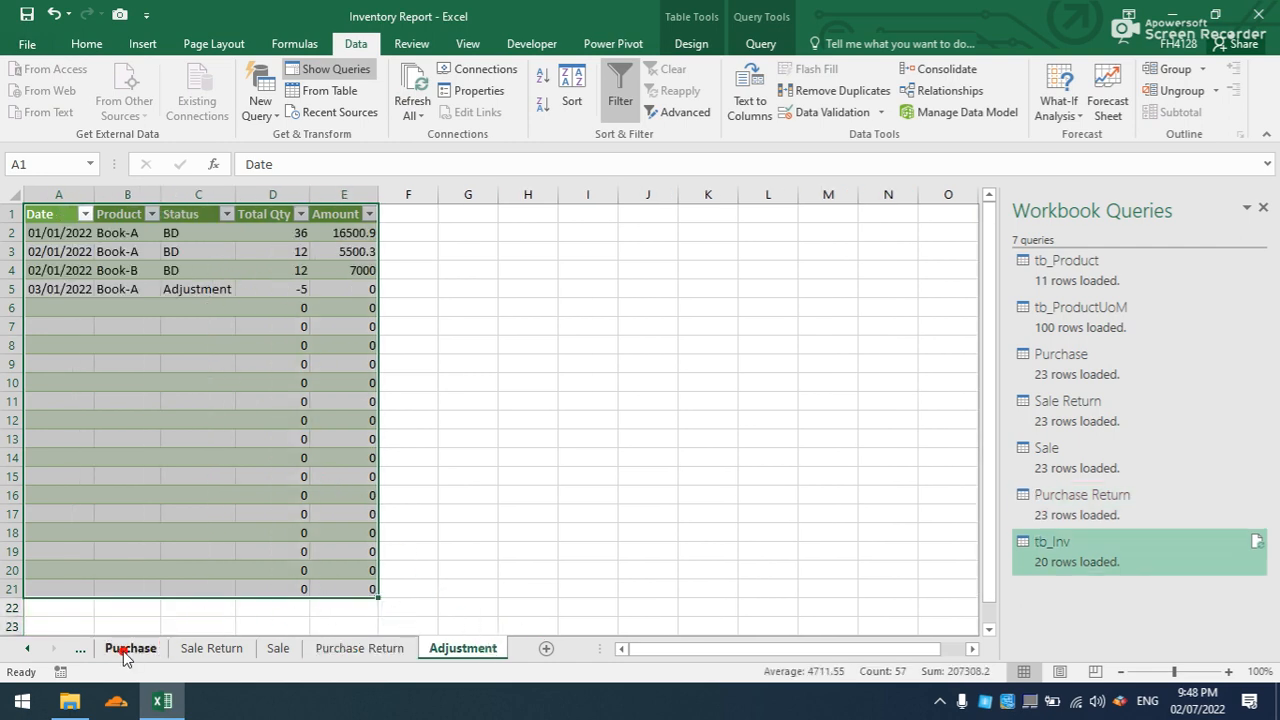
- On the Inventory Report sheet, copy the SUMIFS formula text of Opening cell C3 into Adjustment cell H3
click(88, 650)
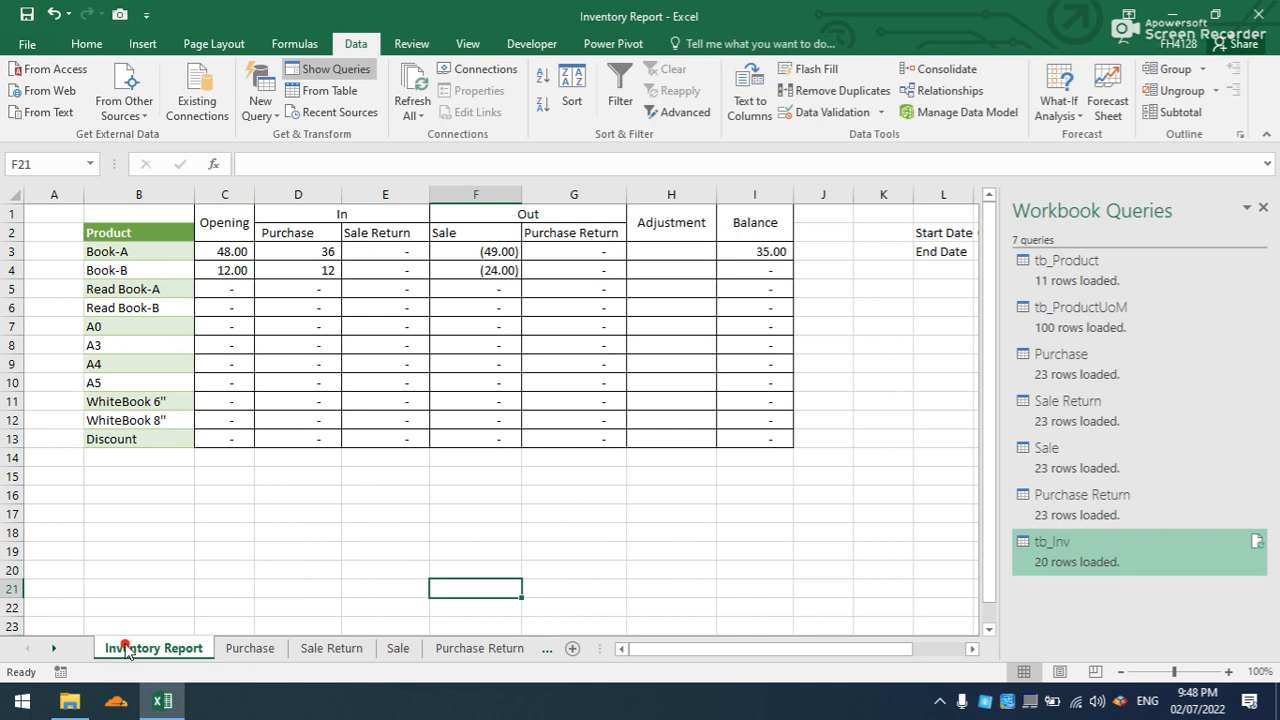
click(225, 252)
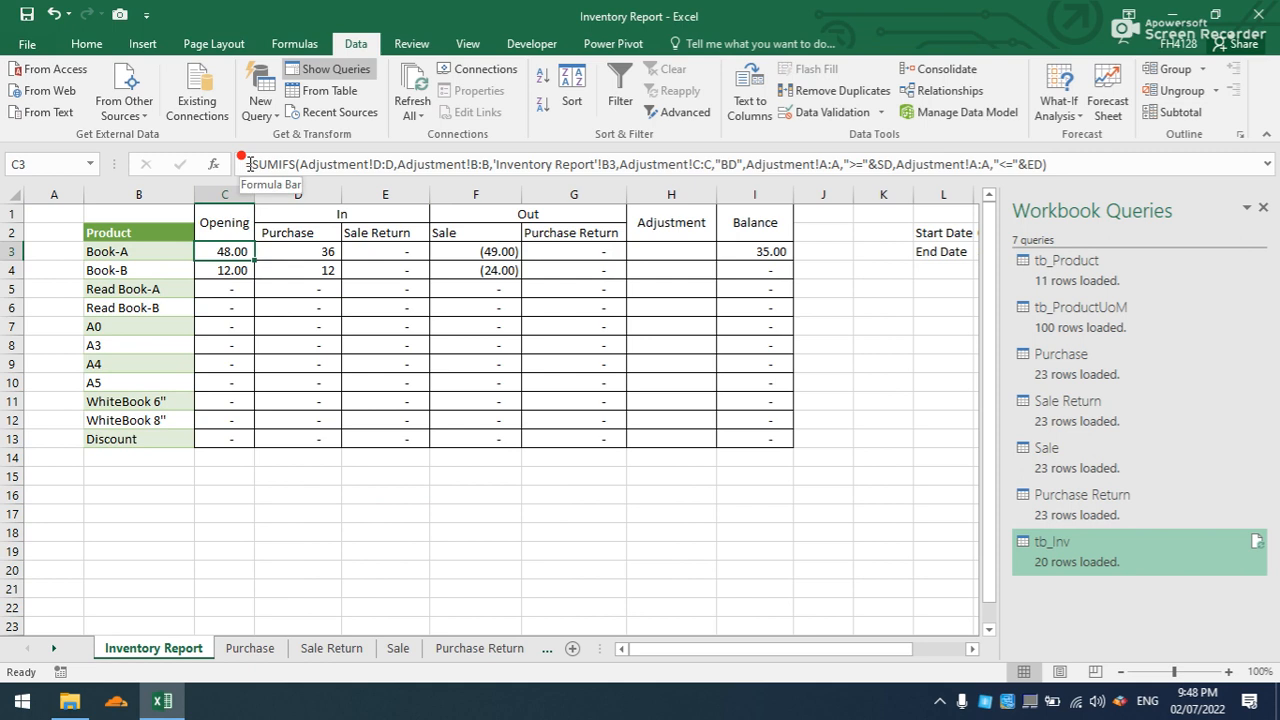
drag(244, 164, 1058, 162)
key(ctrl+c)
key(Return)
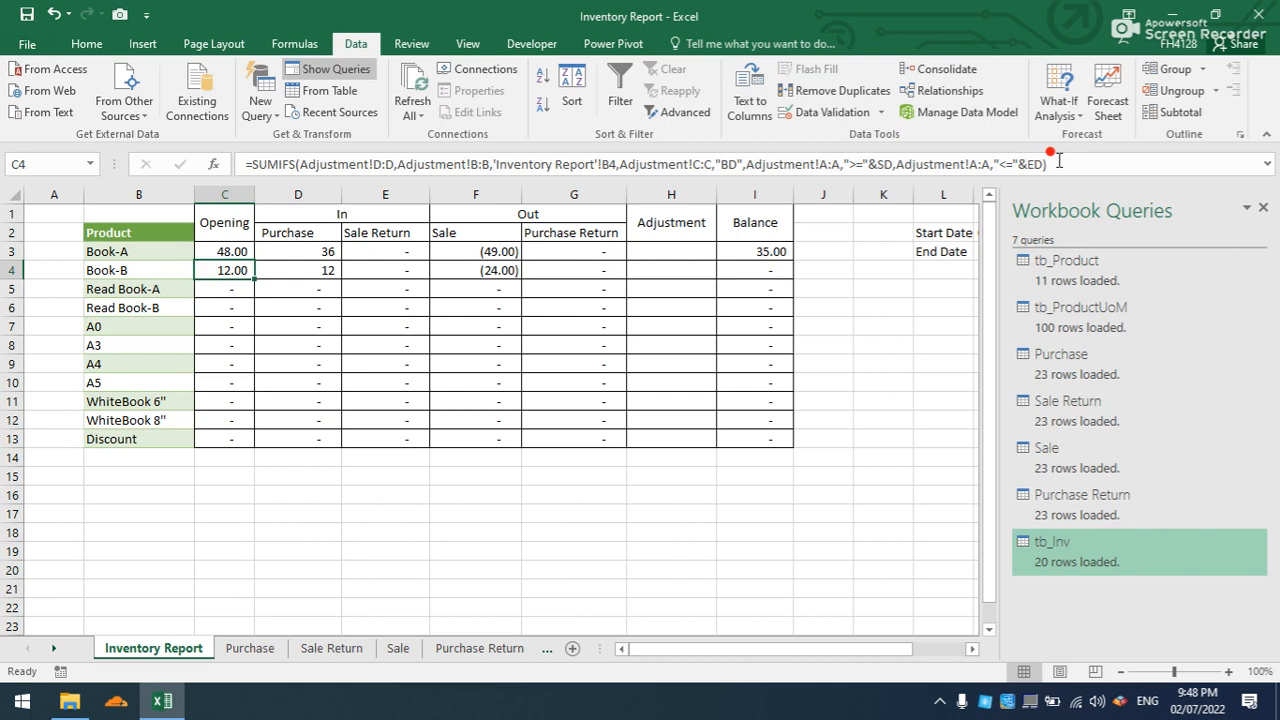
click(655, 258)
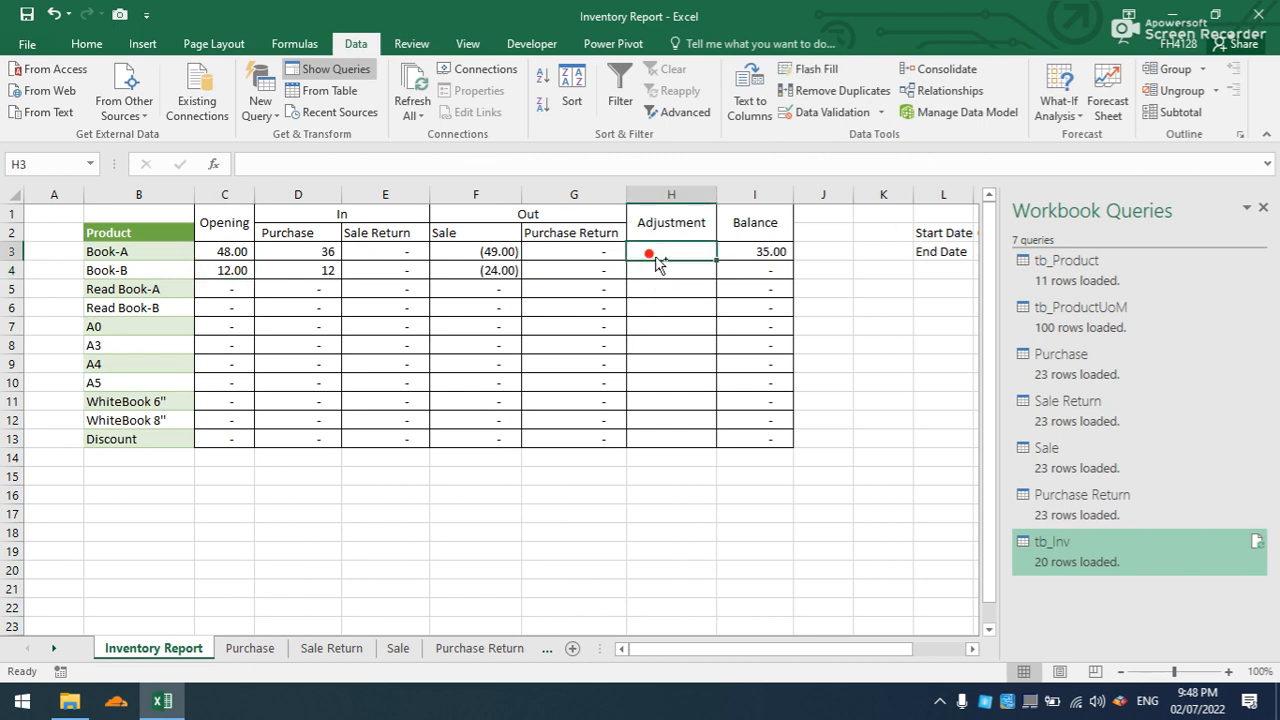
key(ctrl+v)
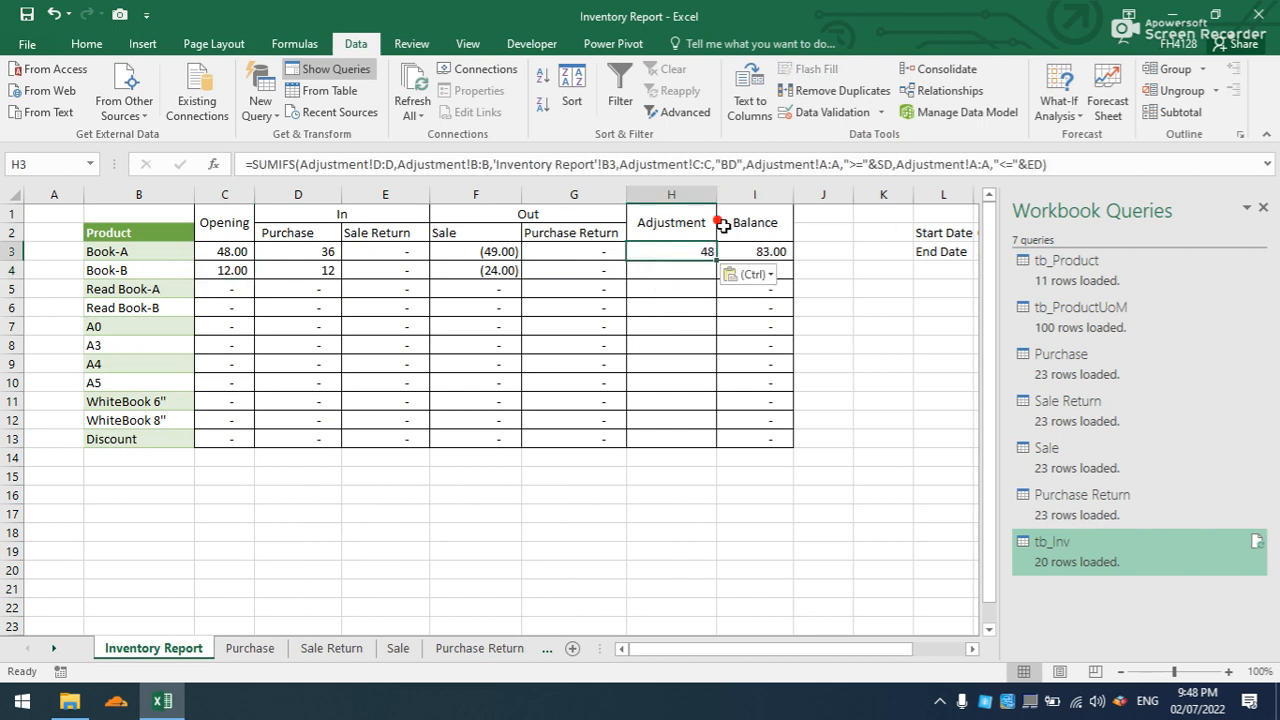
- In the H3 formula, replace the status criterion "BD" with "Adjustment"
click(734, 163)
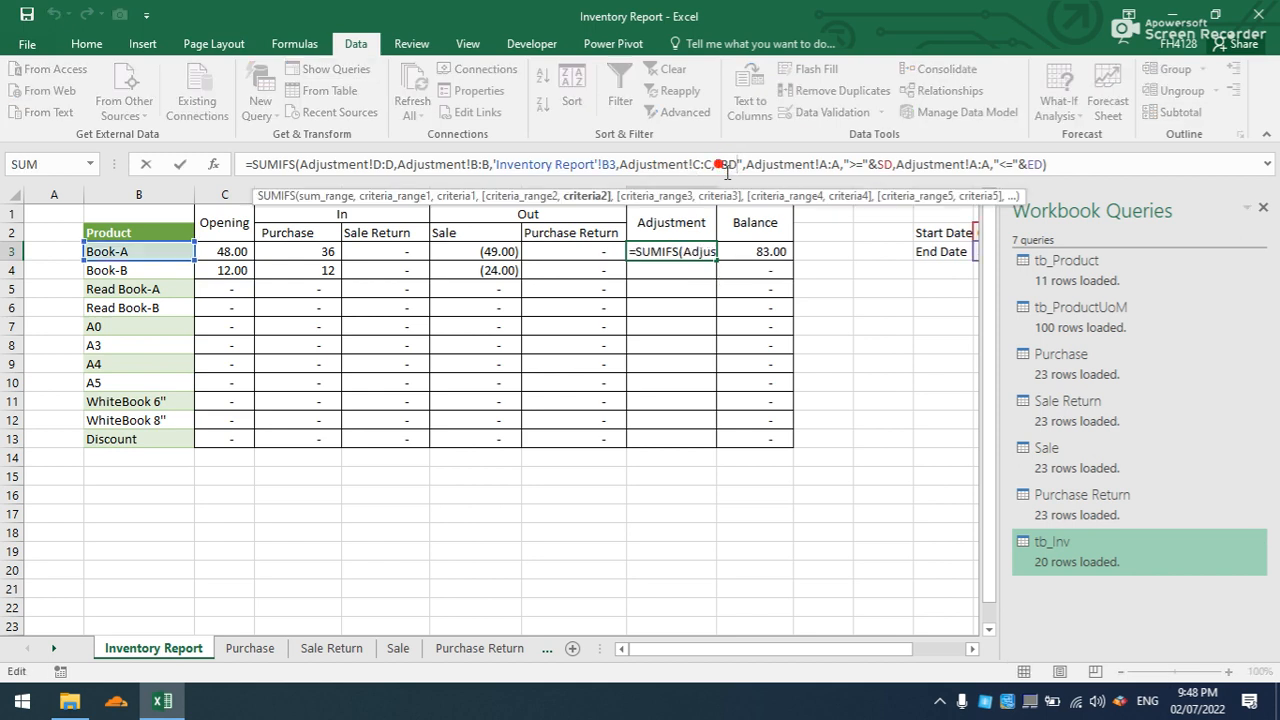
key(BackSpace)
key(BackSpace)
text(Adjustm)
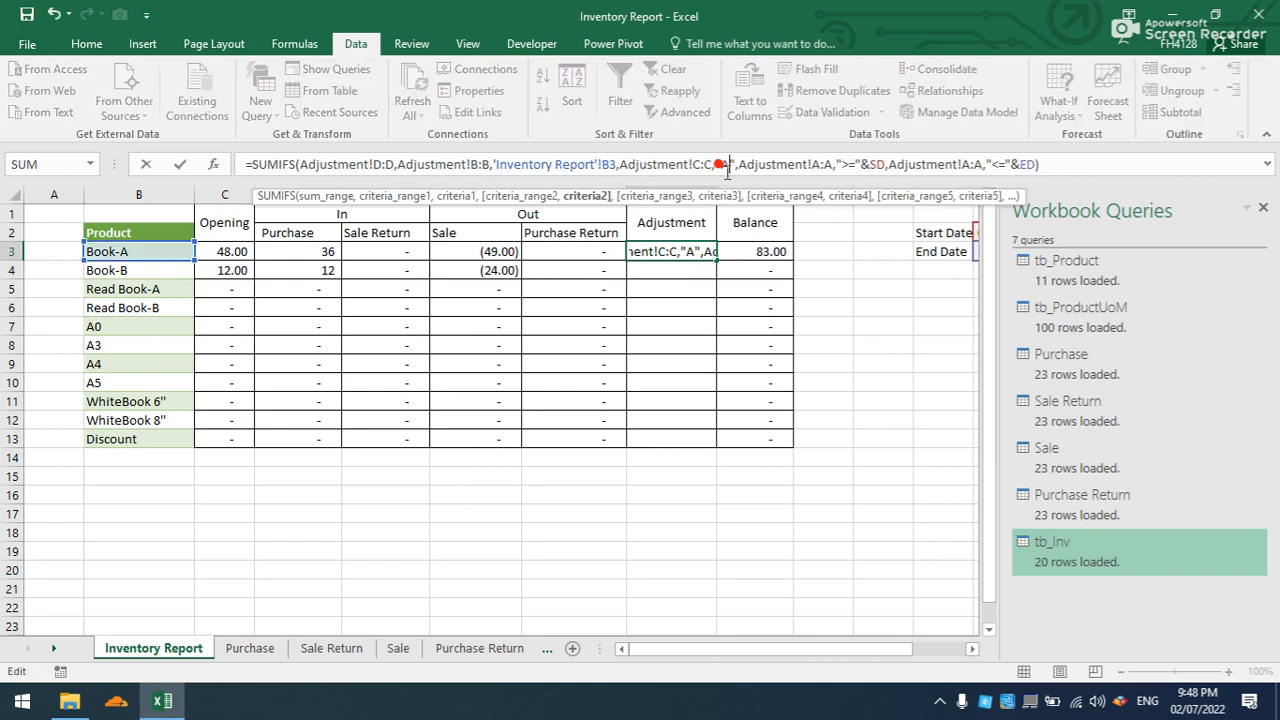
text(ent)
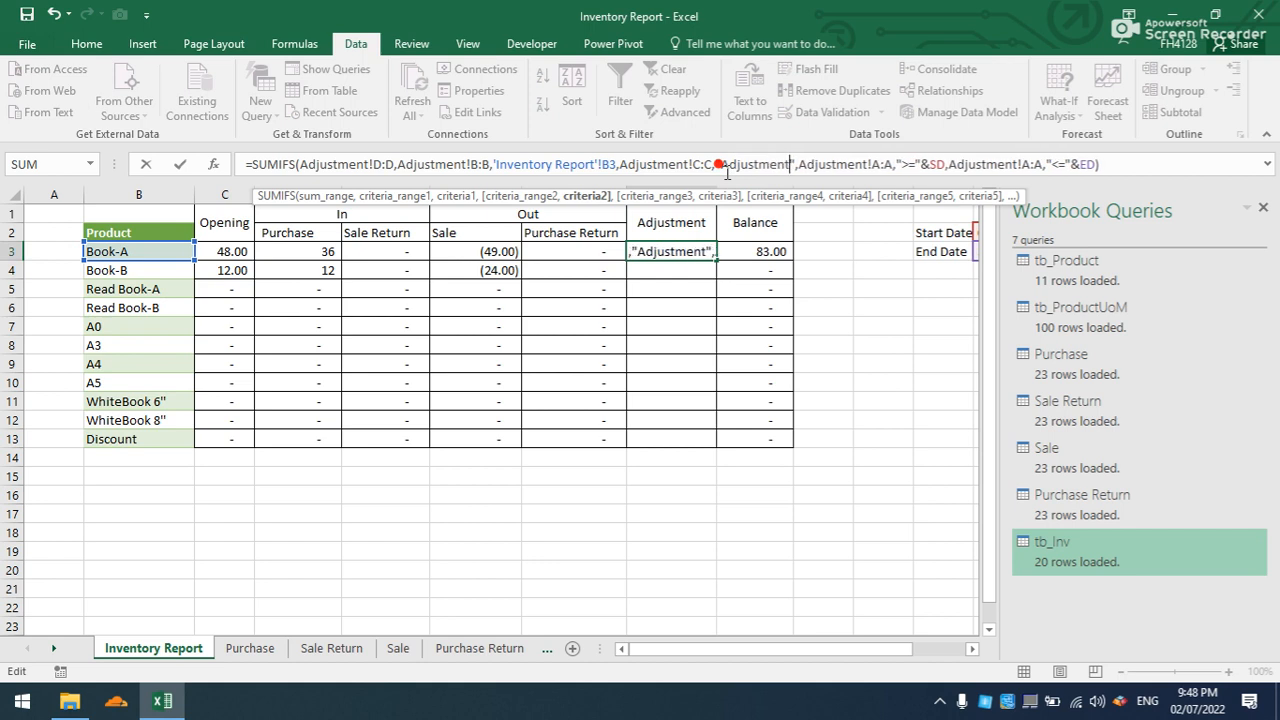
key(Return)
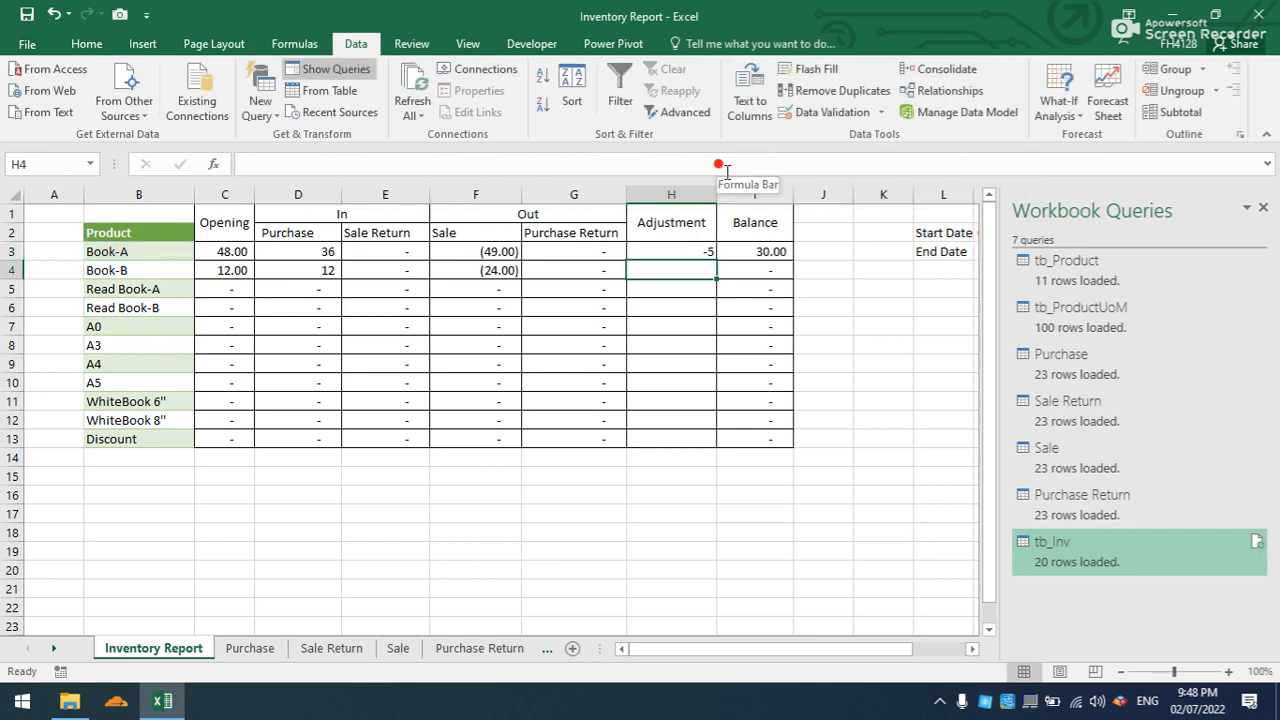
- Fill the Adjustment formula from H3 down to H13 and format the cells in comma style
click(709, 253)
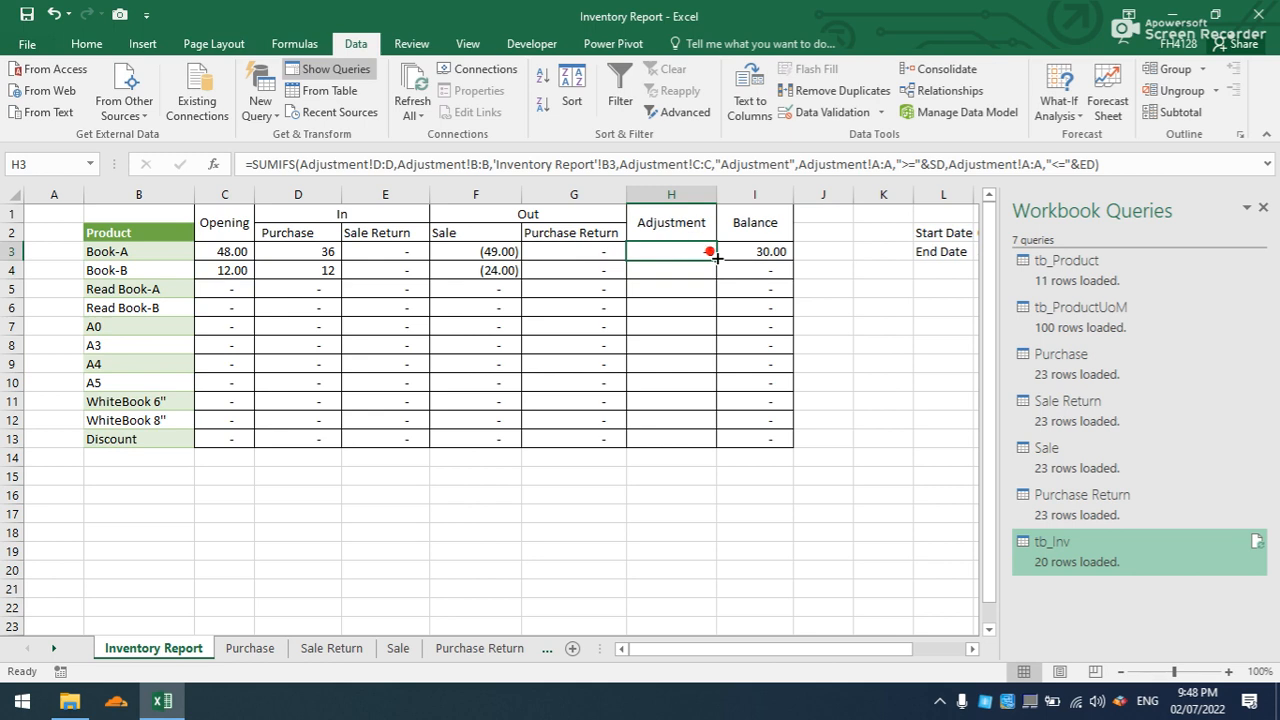
drag(716, 258, 708, 440)
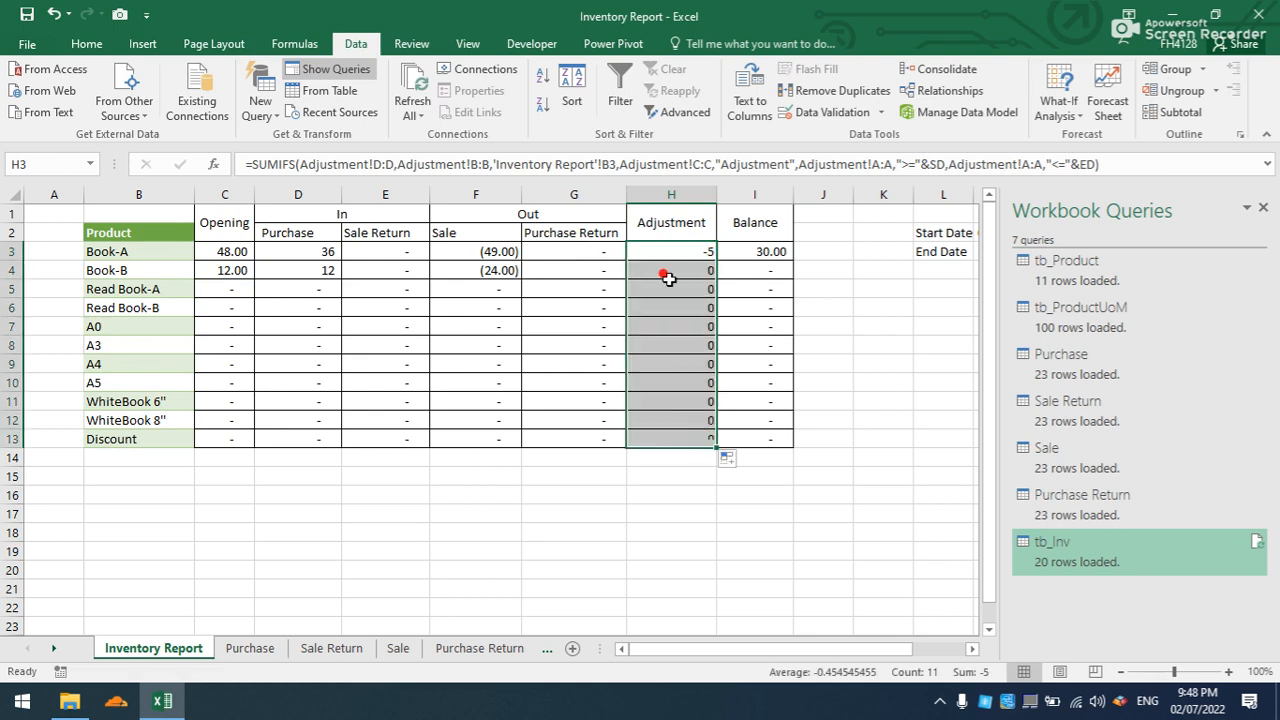
click(87, 44)
click(655, 104)
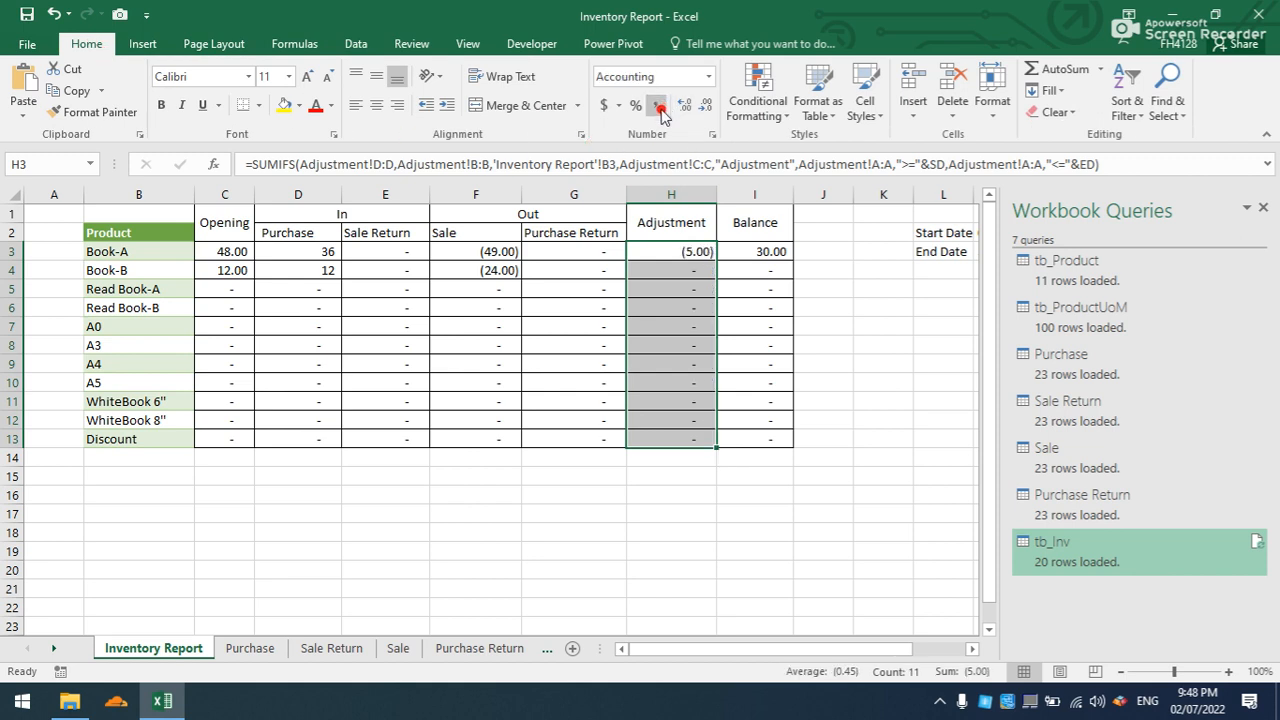
click(650, 455)
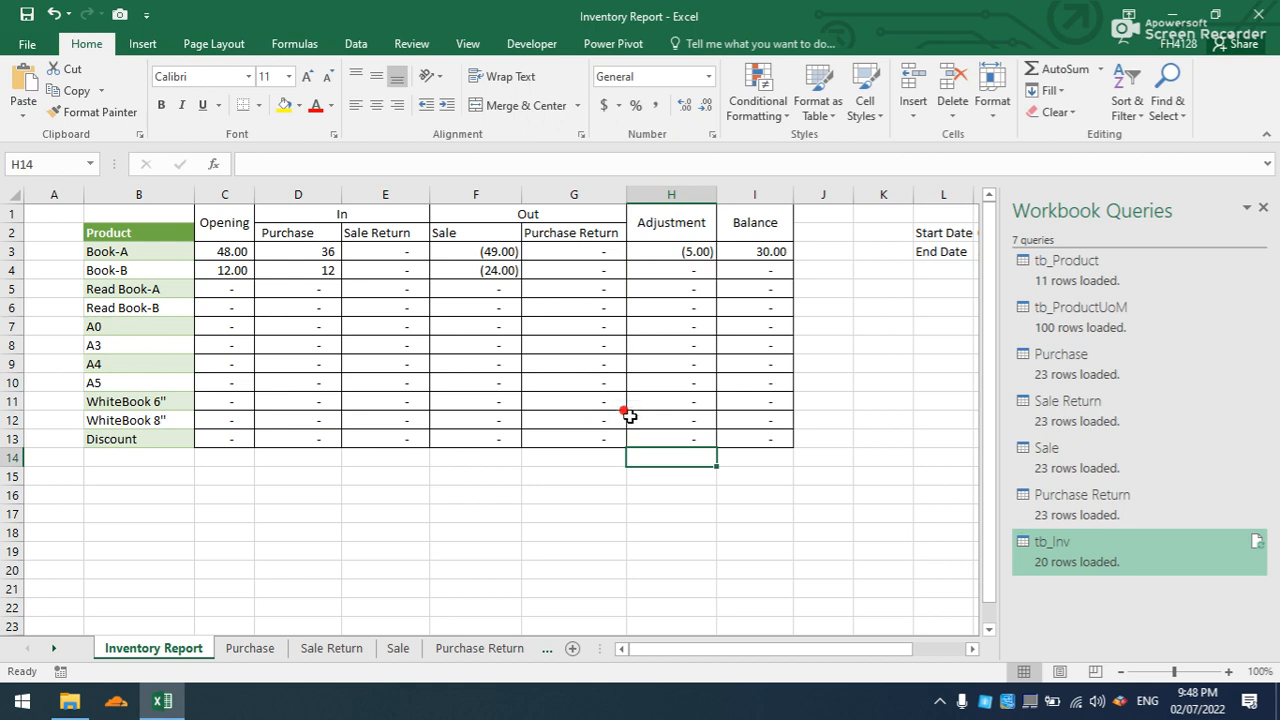
- Check the Balance of Book-A and Book-B against their Opening, Purchase, Sale and Adjustment figures
click(740, 220)
click(216, 214)
click(758, 219)
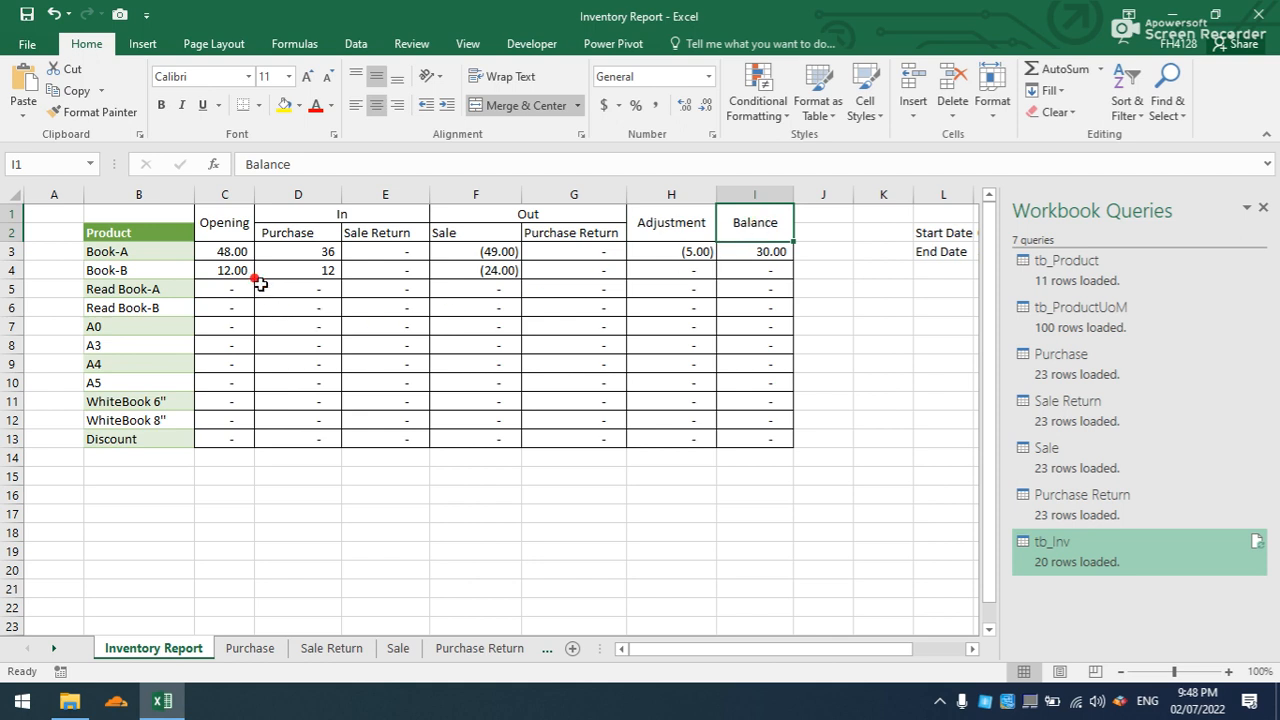
click(228, 272)
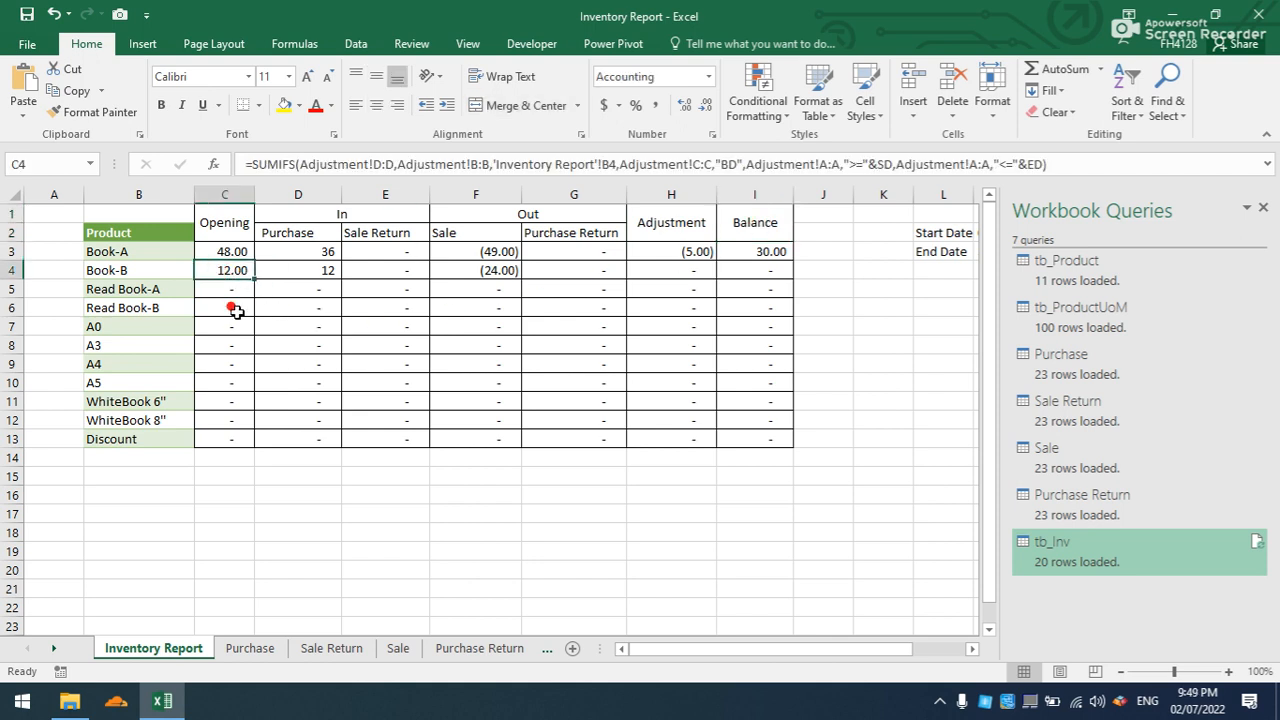
click(316, 272)
click(458, 270)
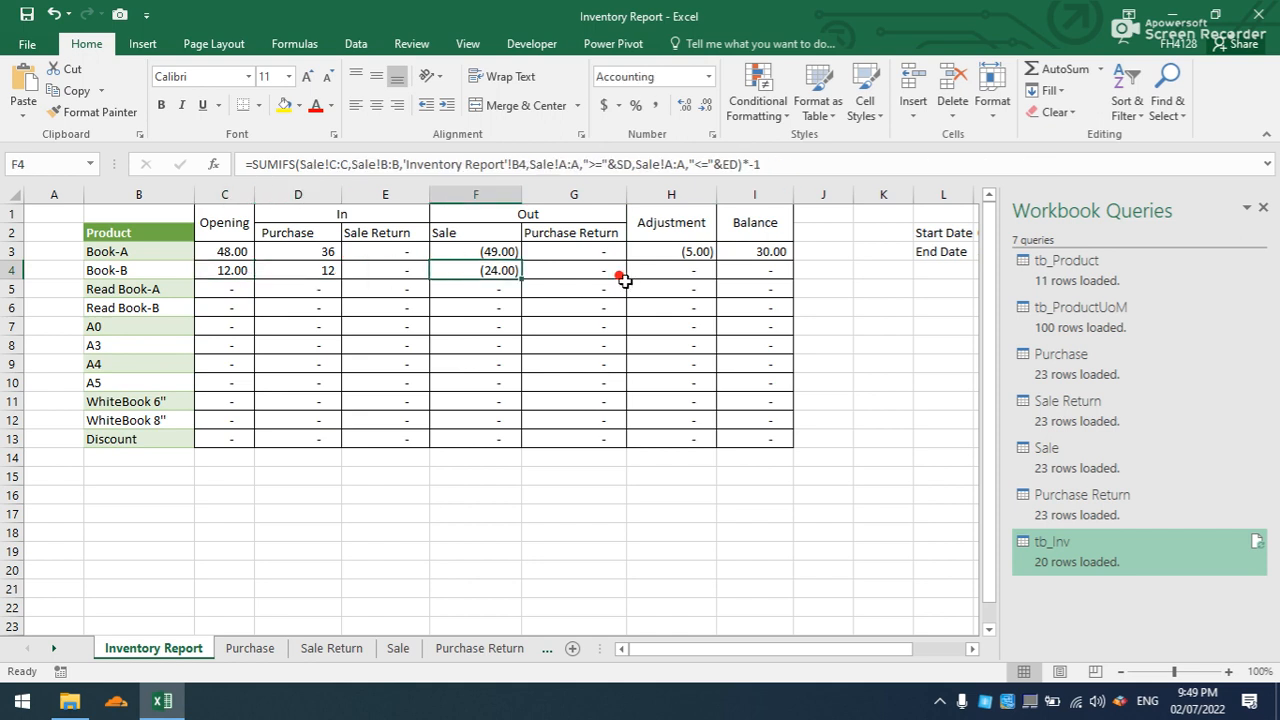
click(664, 272)
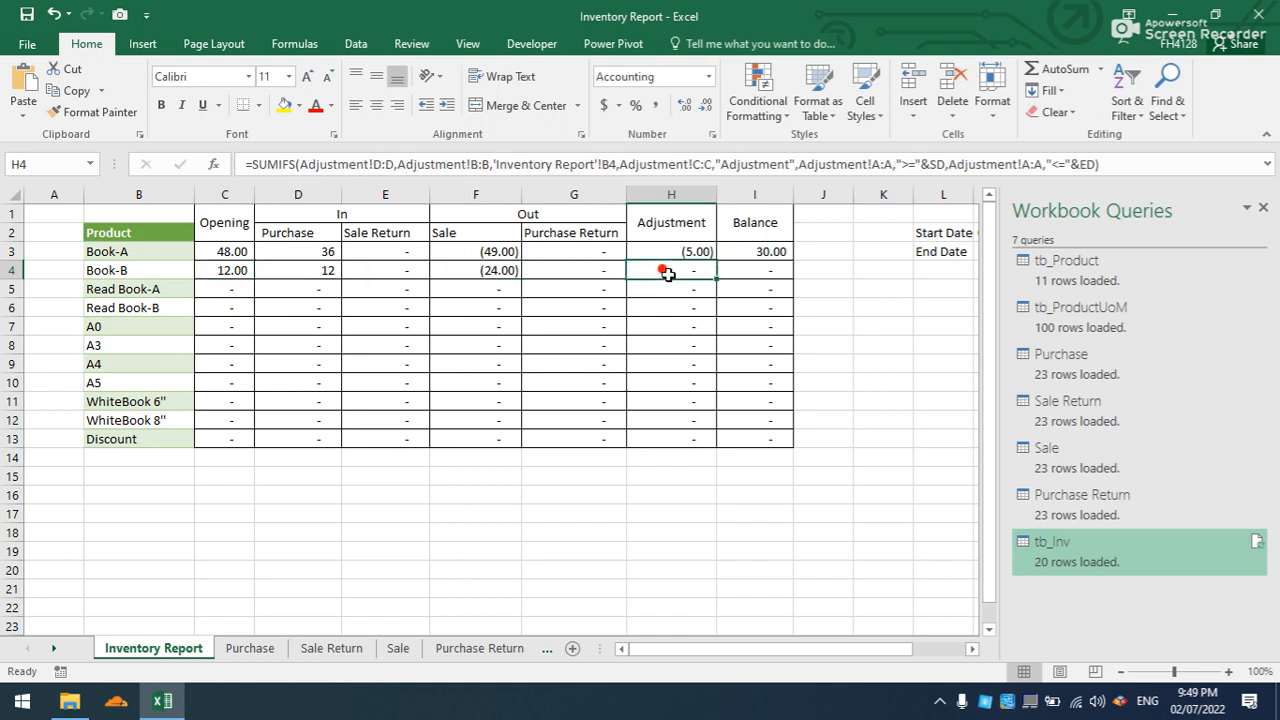
click(222, 256)
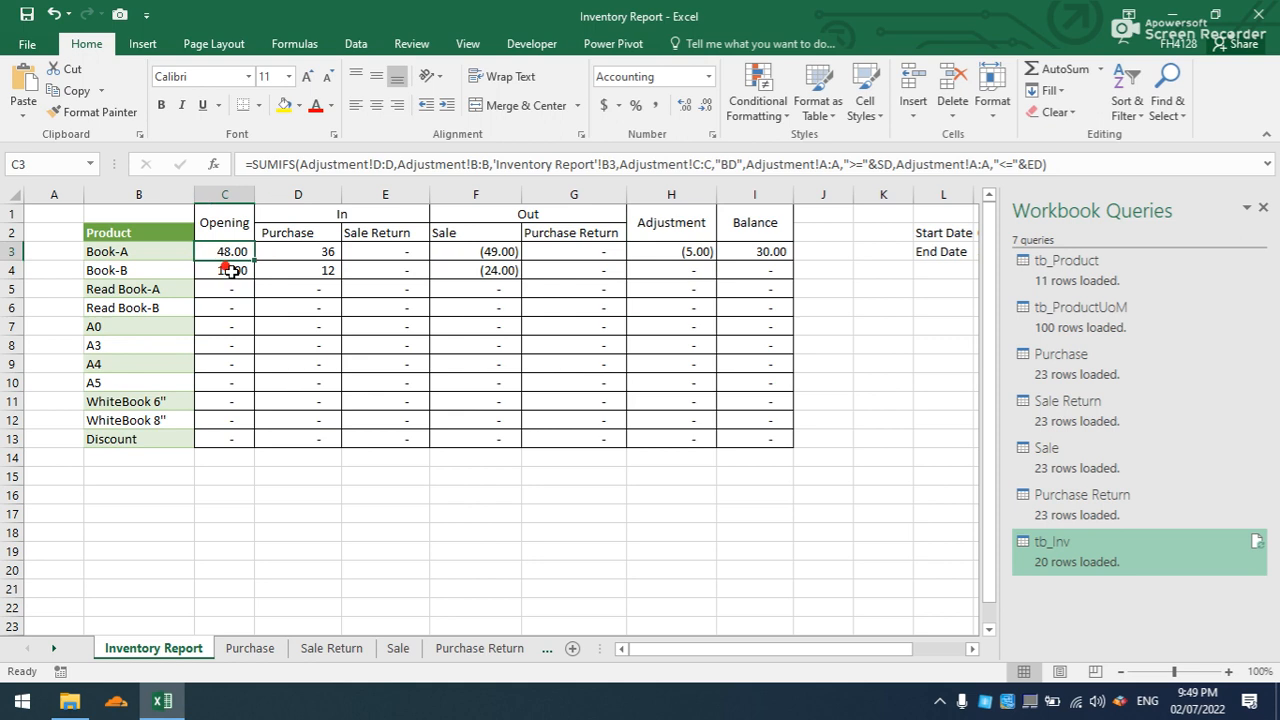
click(304, 250)
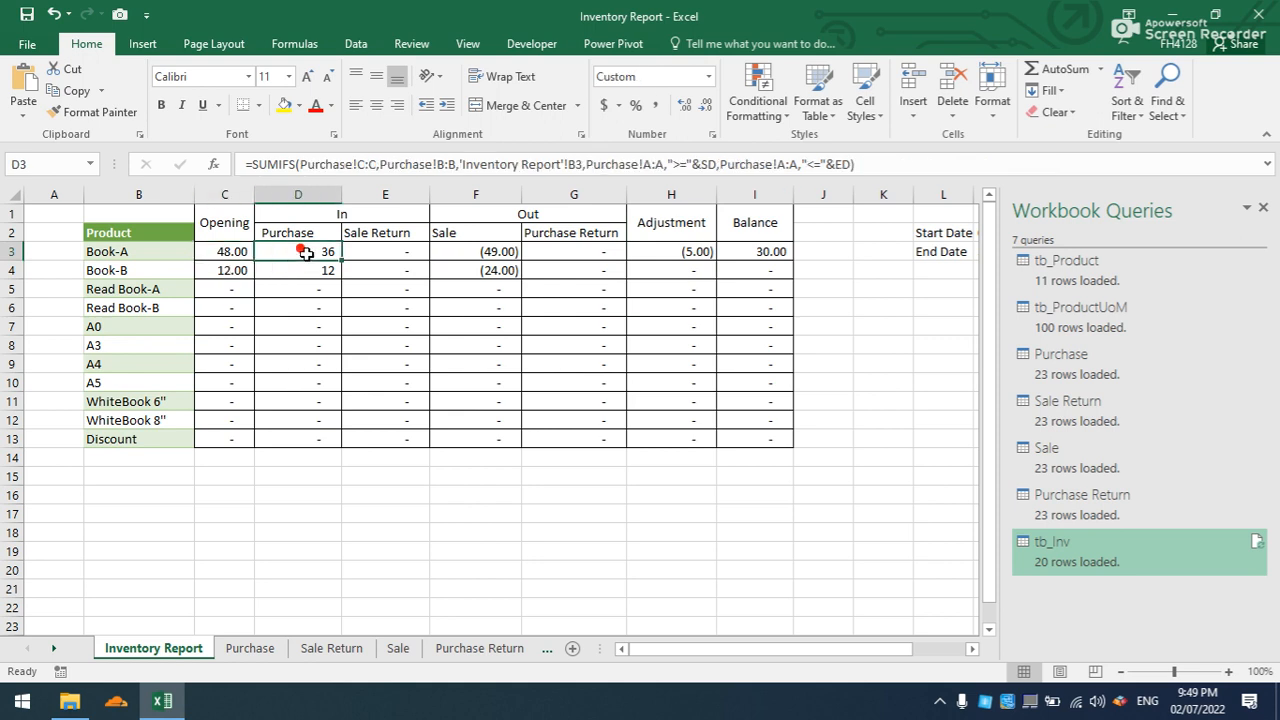
click(478, 252)
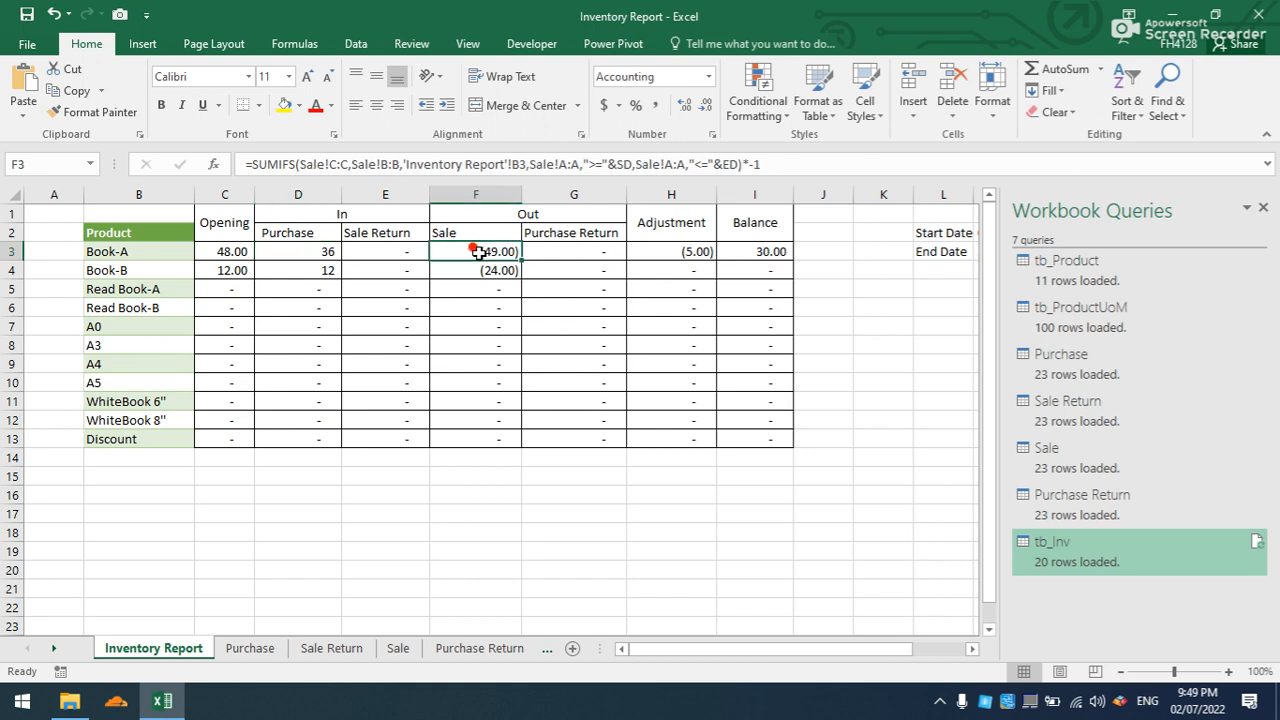
click(650, 246)
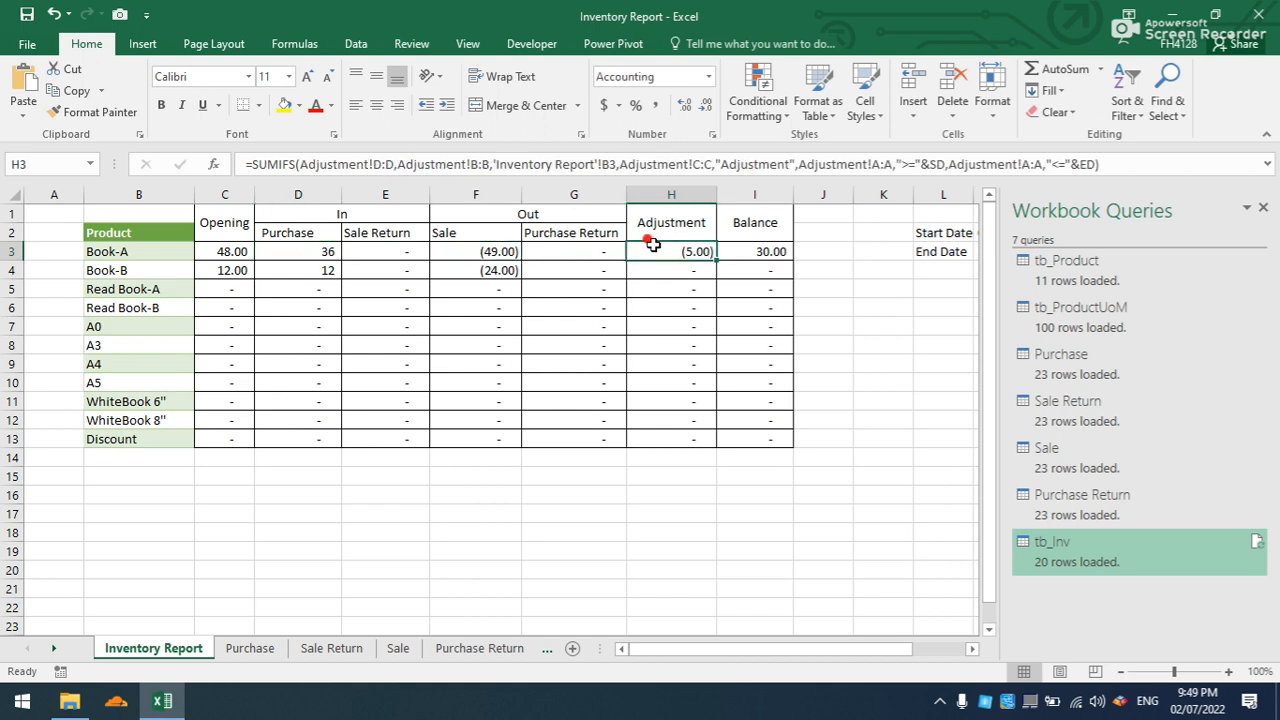
click(768, 251)
click(848, 275)
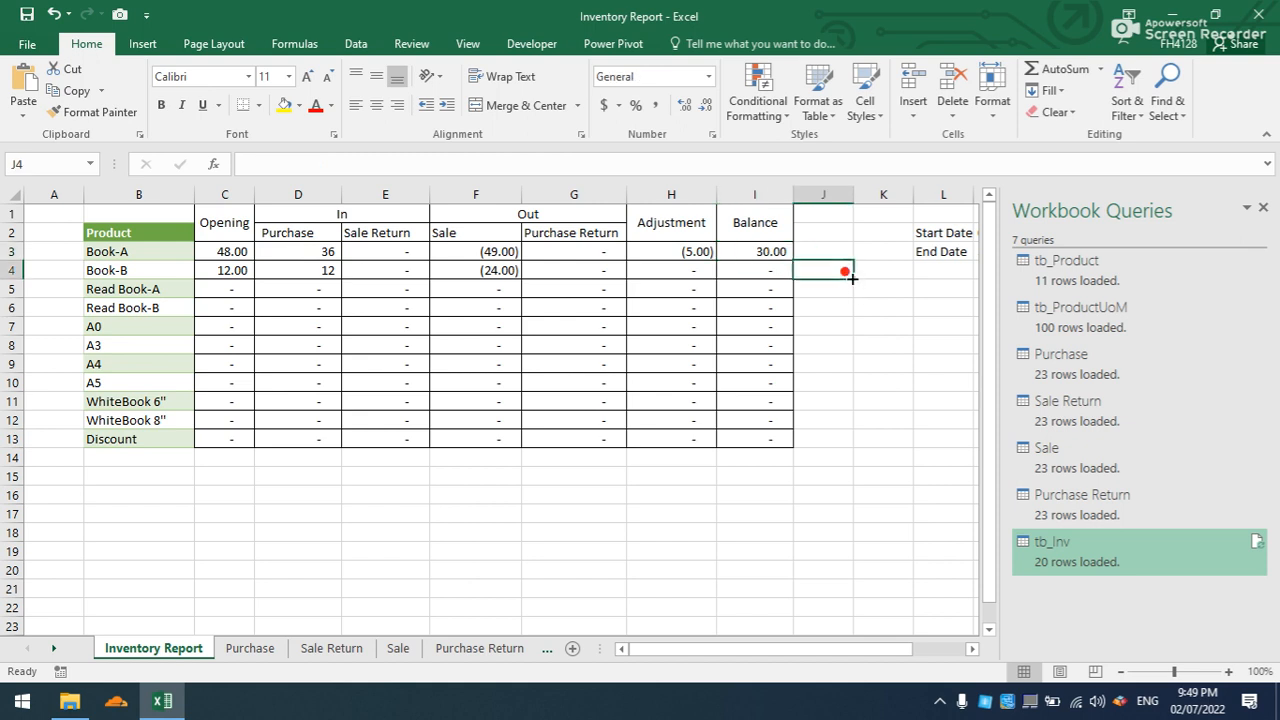